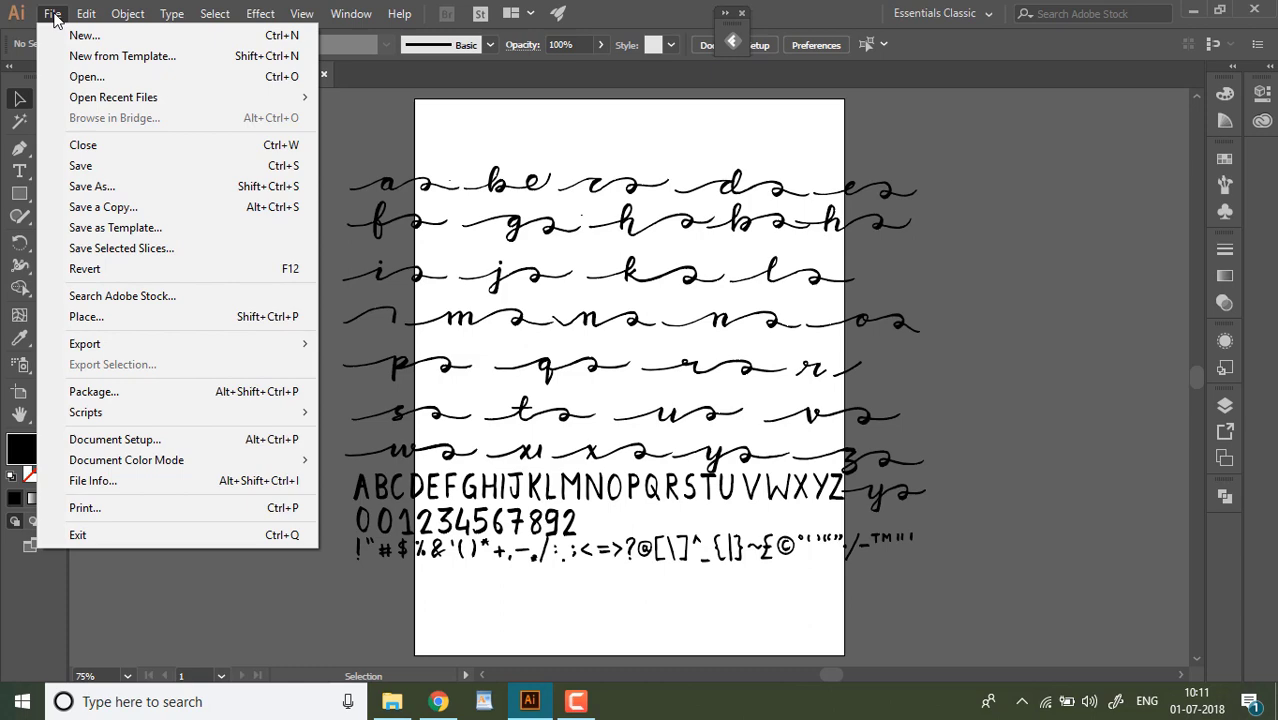
Save the font scan as an Adobe Illustrator file named 1 with the default Illustrator CC options.
click(71, 184)
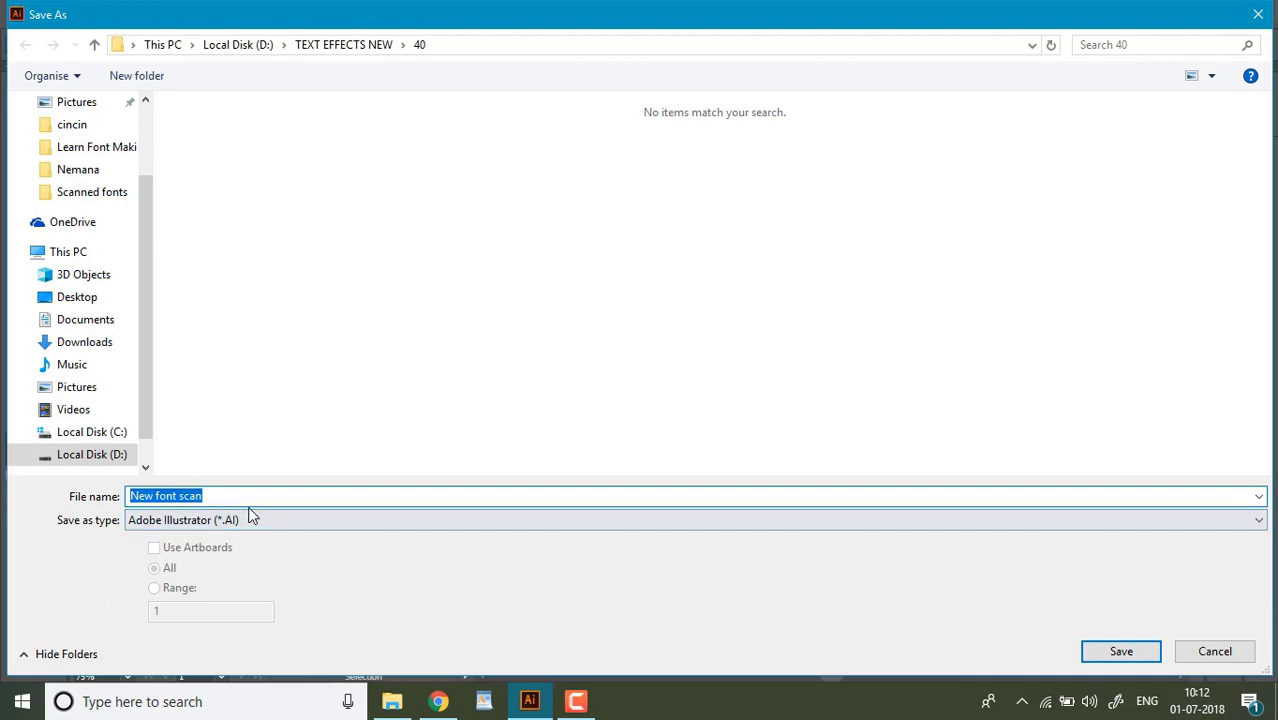
text(1)
click(1136, 652)
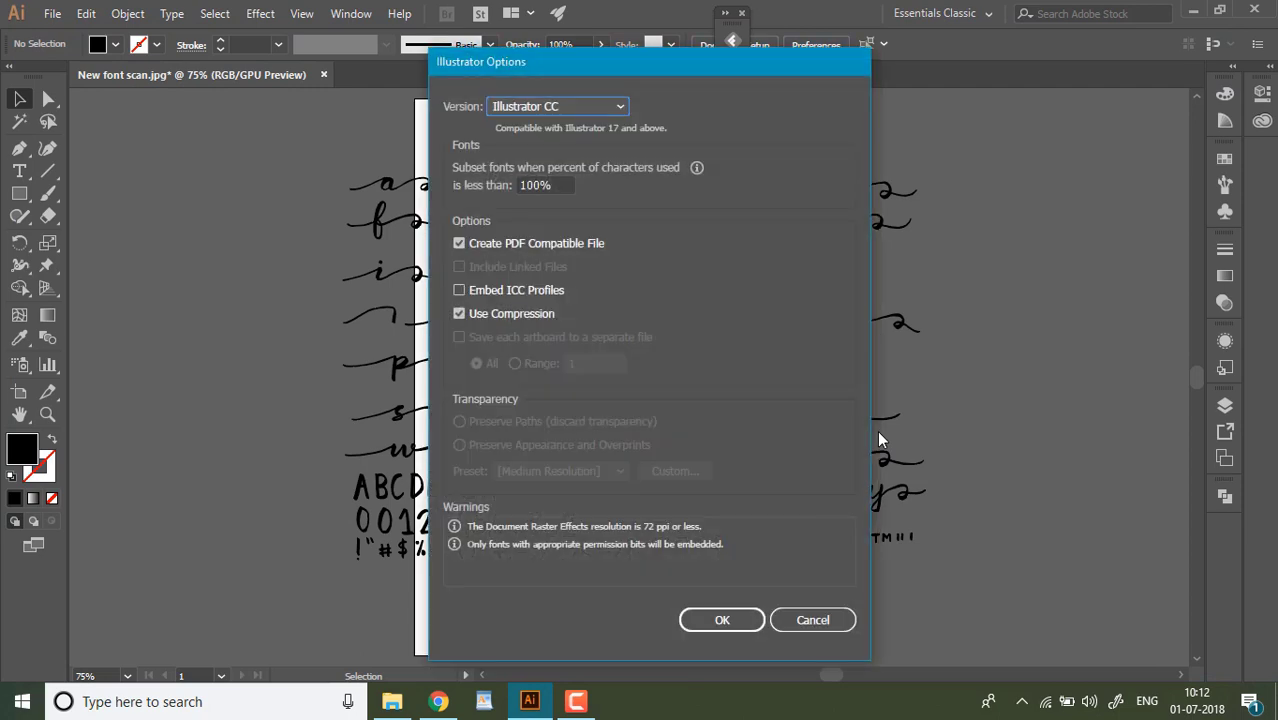
click(720, 618)
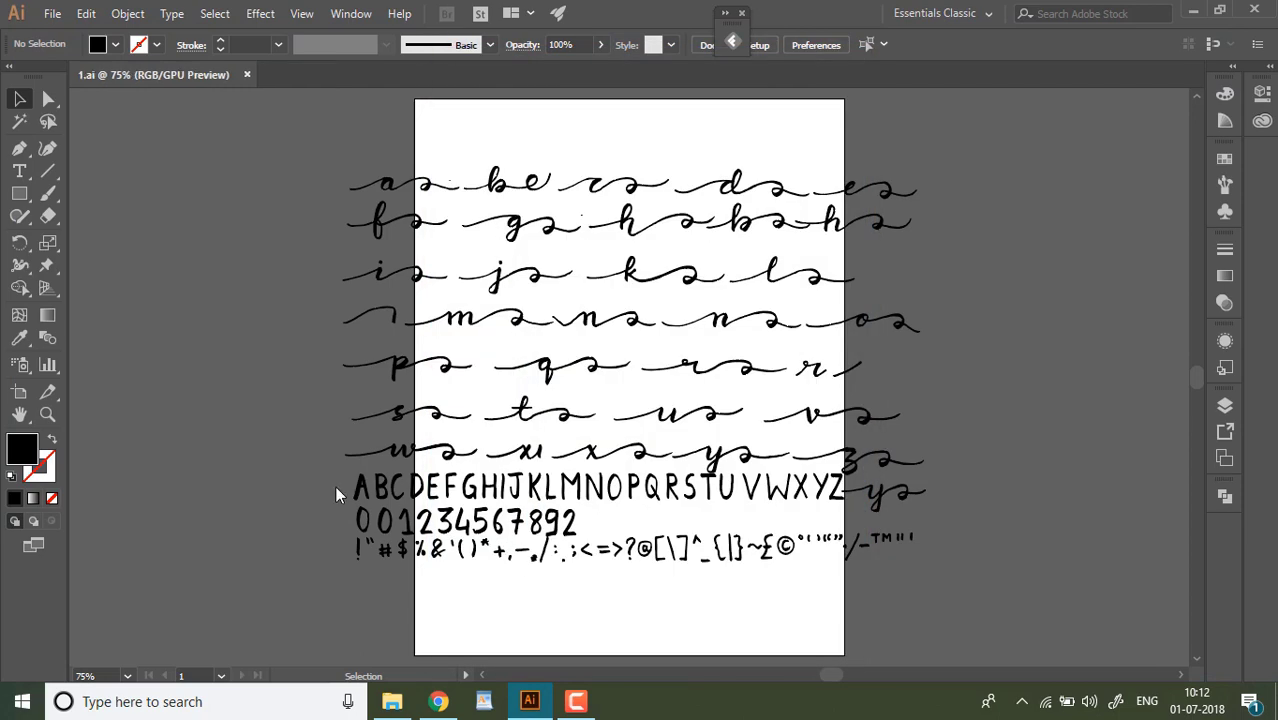
Move the capitals, numerals, symbols and the extra y glyph together below the artboard, clear of the lowercase rows.
drag(335, 486, 950, 591)
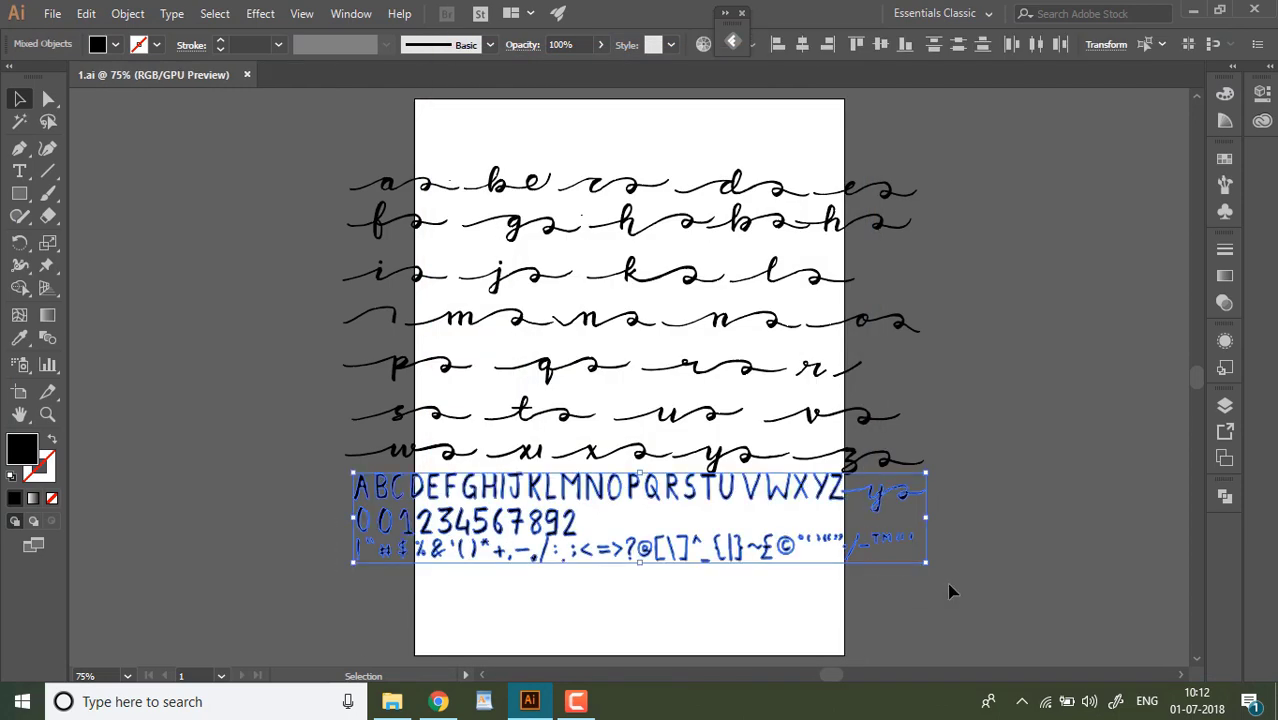
drag(663, 553, 655, 633)
click(994, 526)
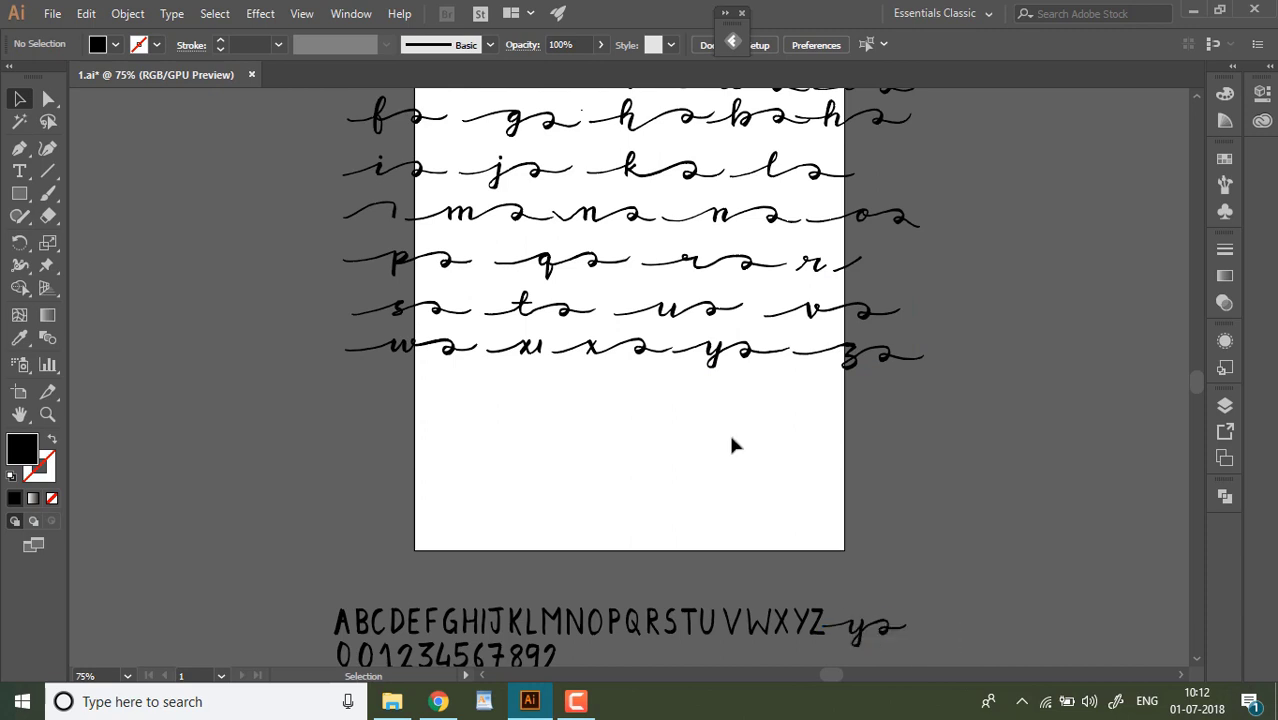
Delete the stray strokes beside the lone r and before the m, plus the flawed first n and first x glyphs.
click(853, 264)
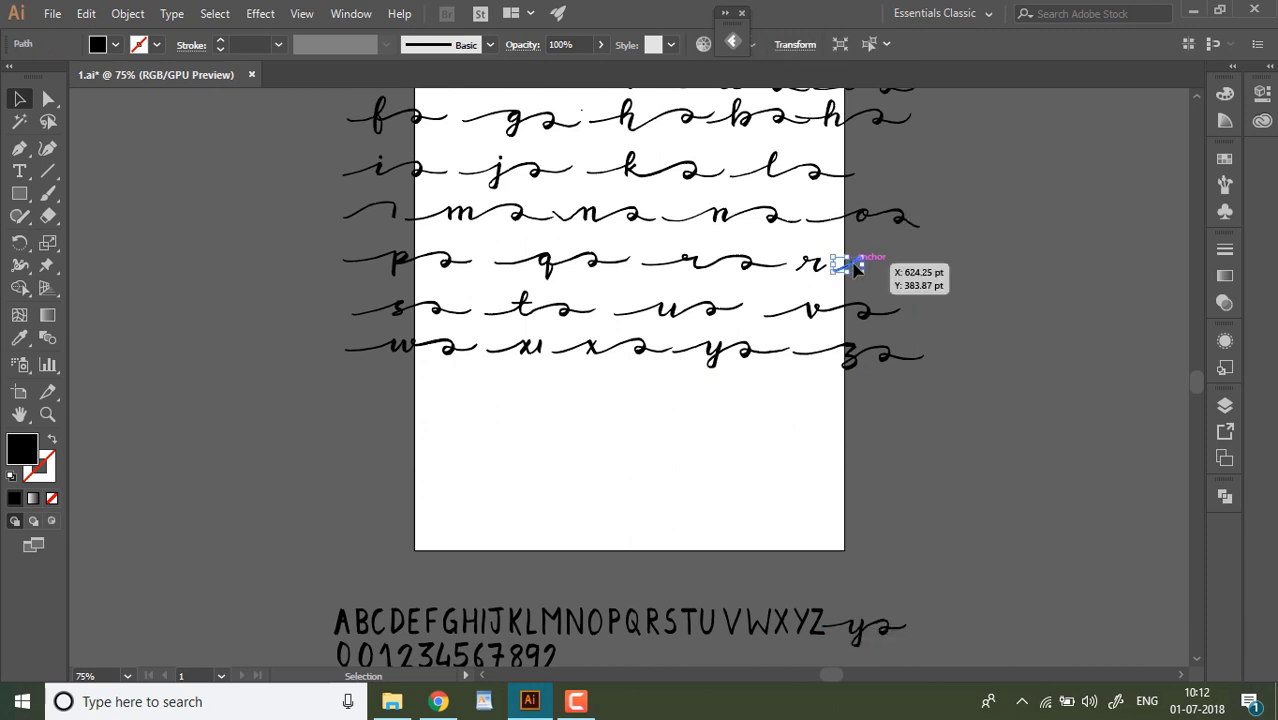
key(Delete)
mouse_move(852, 270)
mouse_down()
mouse_move(470, 212)
mouse_move(385, 213)
mouse_move(397, 215)
mouse_up()
key(Delete)
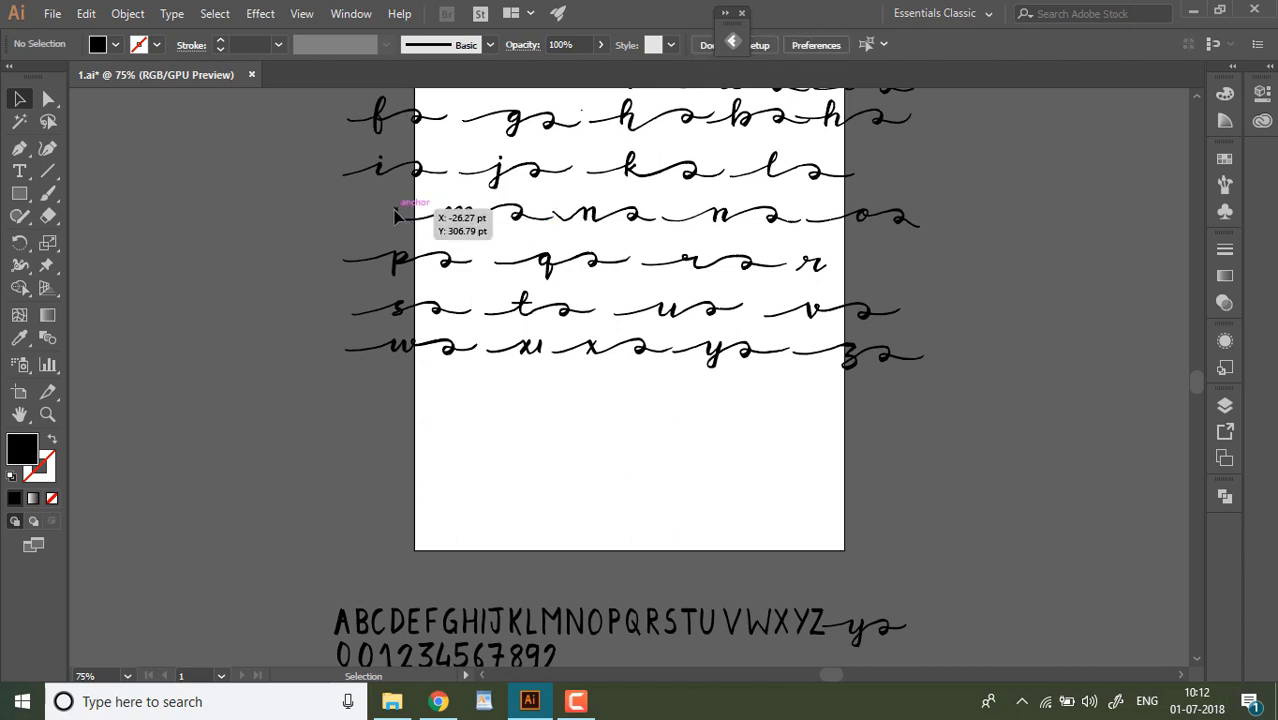
click(580, 211)
key(Delete)
drag(1196, 388, 1196, 382)
click(517, 467)
key(Delete)
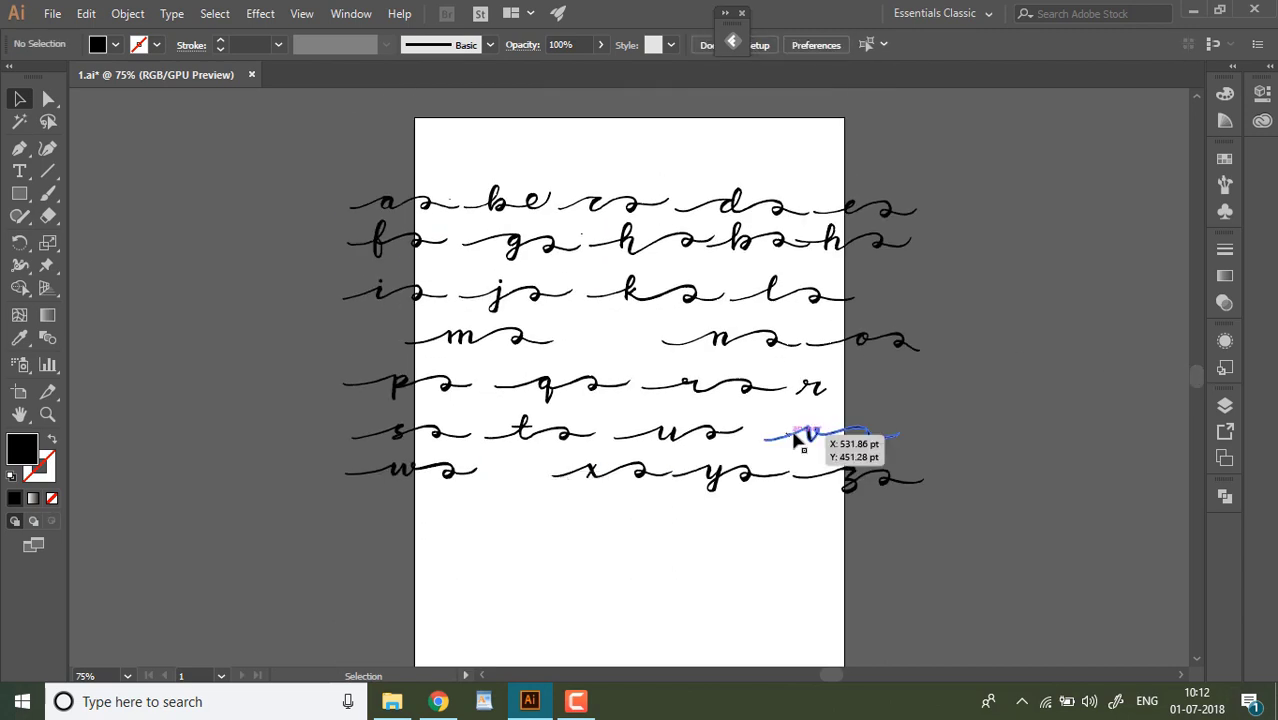
Move the b glyph in the second row slightly down so it separates from the neighbouring h.
drag(797, 437, 799, 438)
click(754, 363)
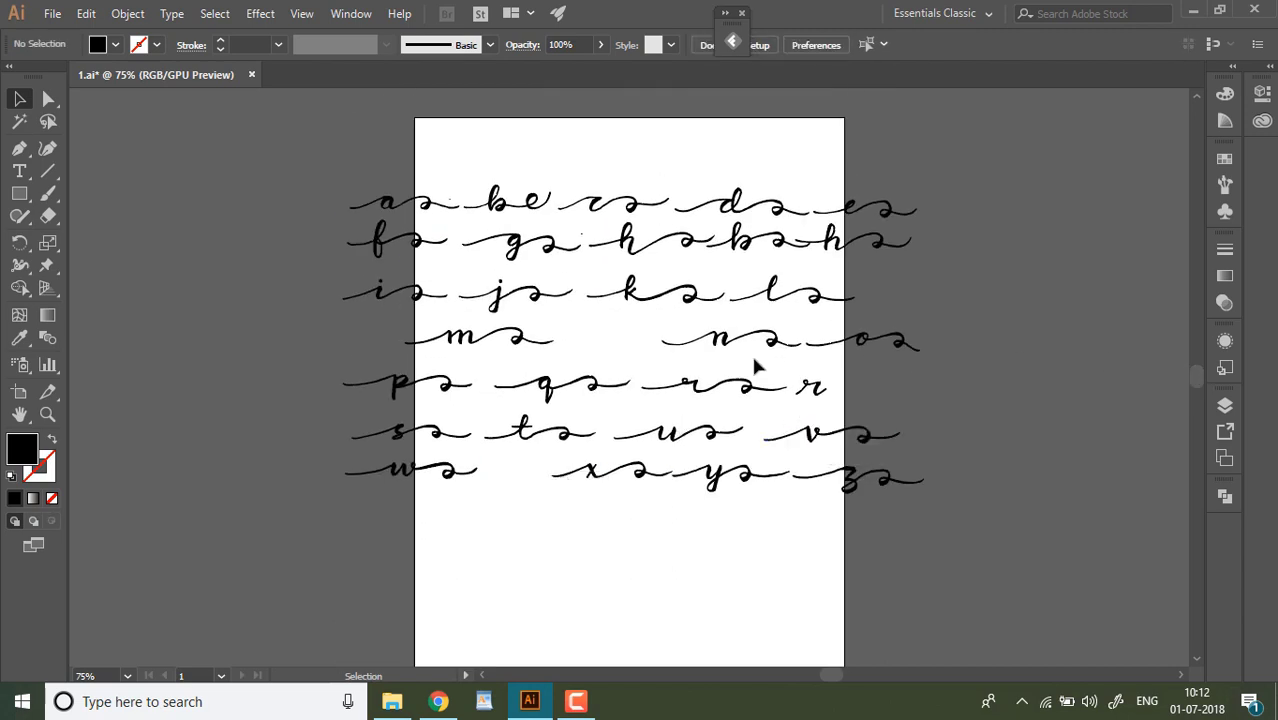
click(506, 208)
click(47, 414)
mouse_move(808, 246)
mouse_down()
mouse_move(1116, 296)
mouse_move(1132, 224)
mouse_up()
click(20, 98)
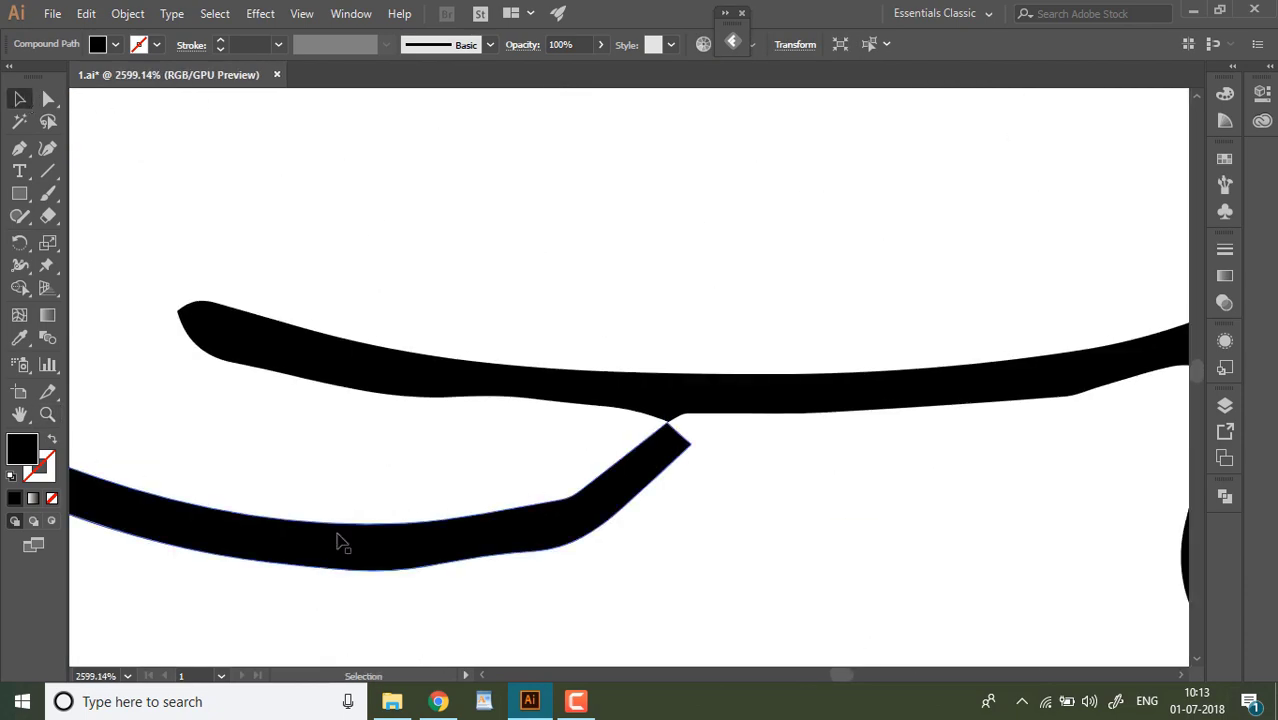
drag(336, 534, 333, 559)
key(ctrl+0)
drag(739, 229, 739, 237)
click(690, 252)
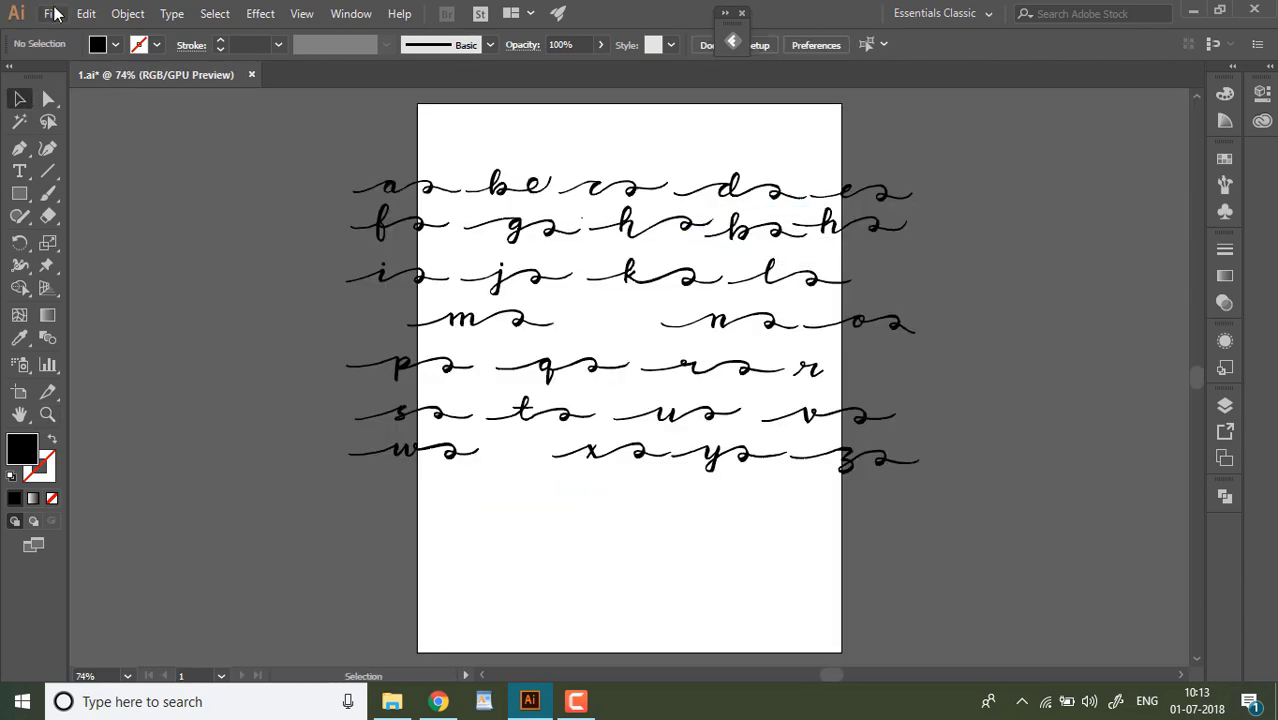
Move the a, b and c glyphs up into a row along the artboard's upper edge.
drag(390, 187, 465, 128)
drag(500, 186, 567, 129)
click(545, 161)
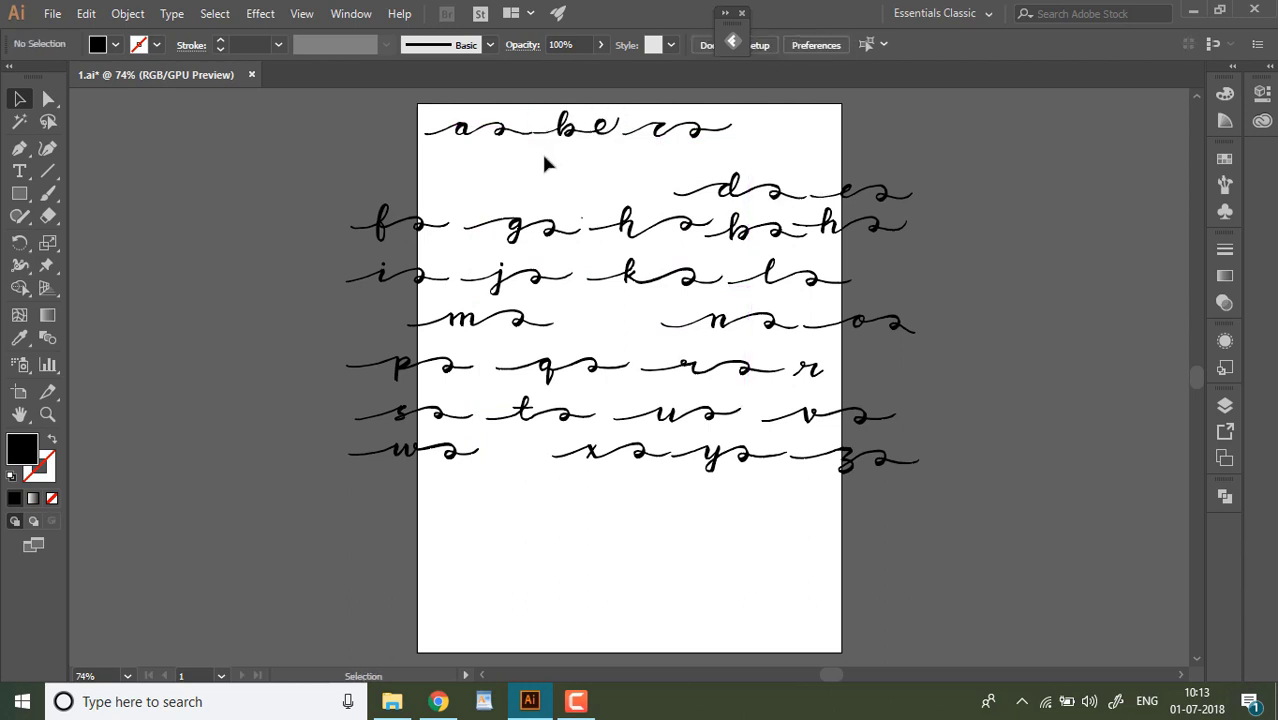
Replace the incomplete b in the top row with the b from the second row and adjust its spacing with the c.
click(600, 132)
key(Delete)
drag(740, 229, 573, 128)
click(649, 152)
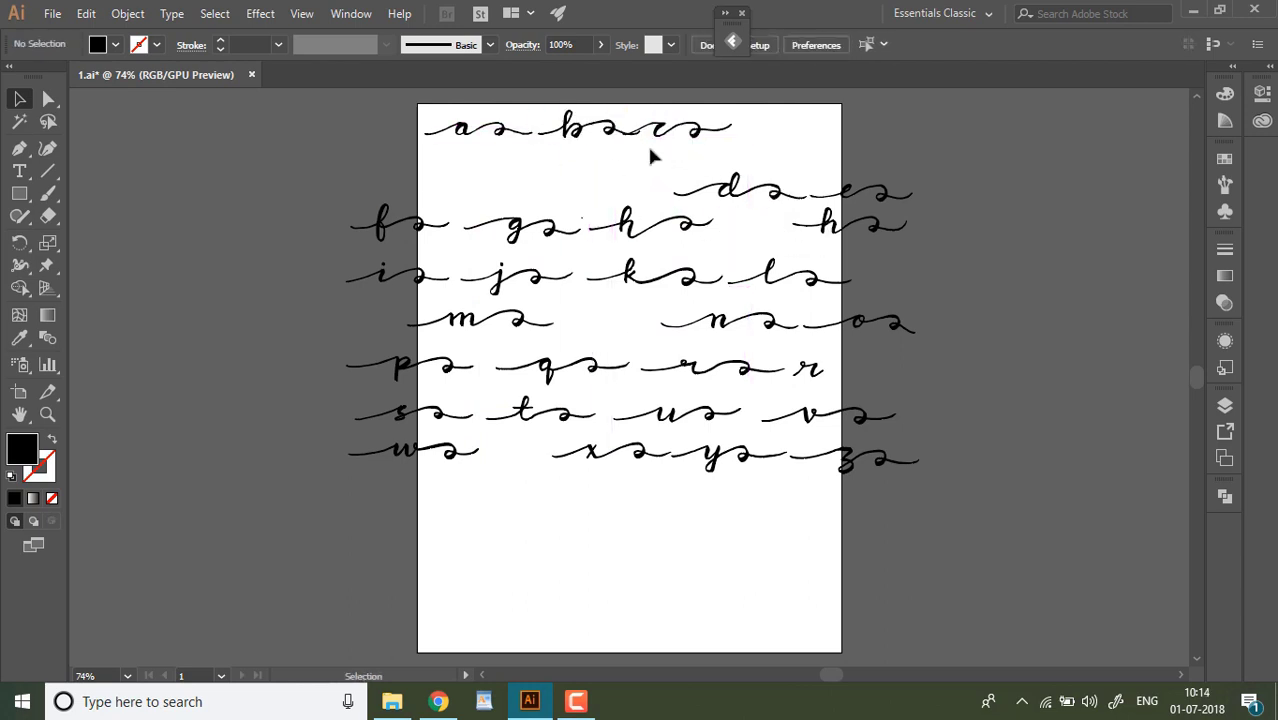
drag(657, 129, 669, 129)
click(639, 165)
drag(588, 127, 577, 125)
click(580, 183)
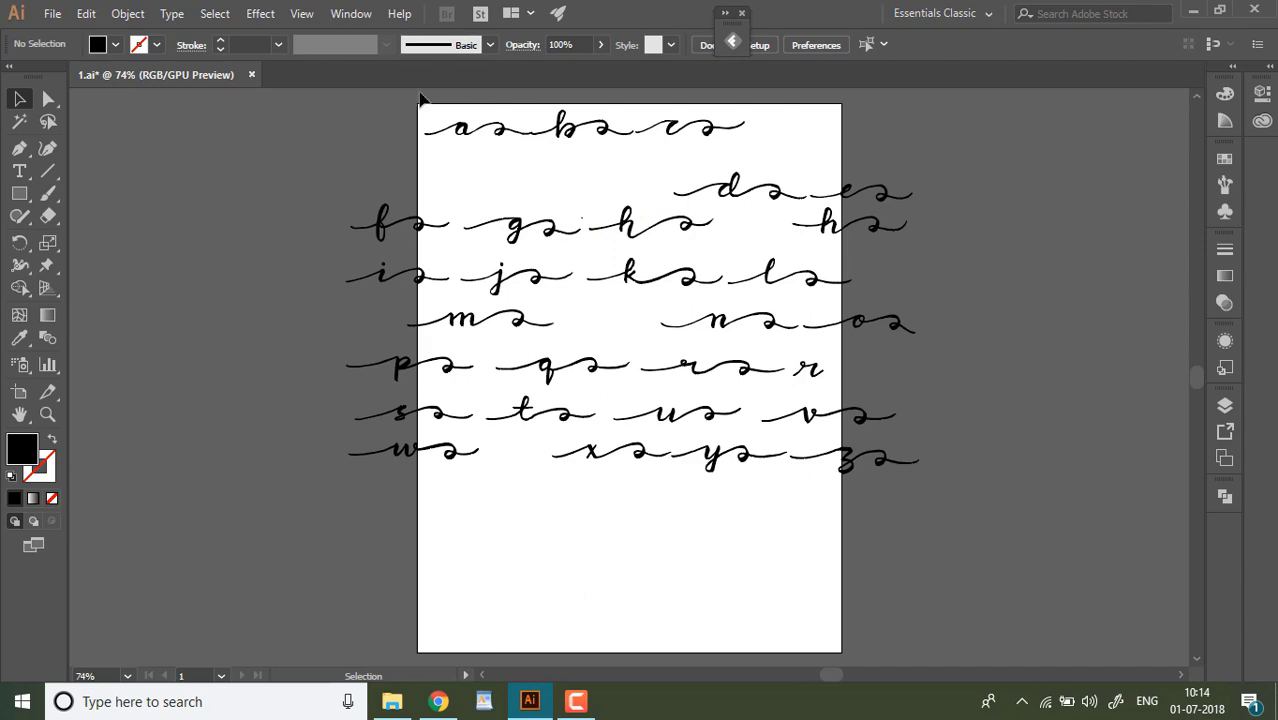
Move the d and e glyphs up into the top row, and shift the remaining lowercase rows down the artboard.
drag(733, 189, 799, 122)
mouse_move(866, 200)
mouse_down()
mouse_move(930, 122)
mouse_move(950, 126)
mouse_up()
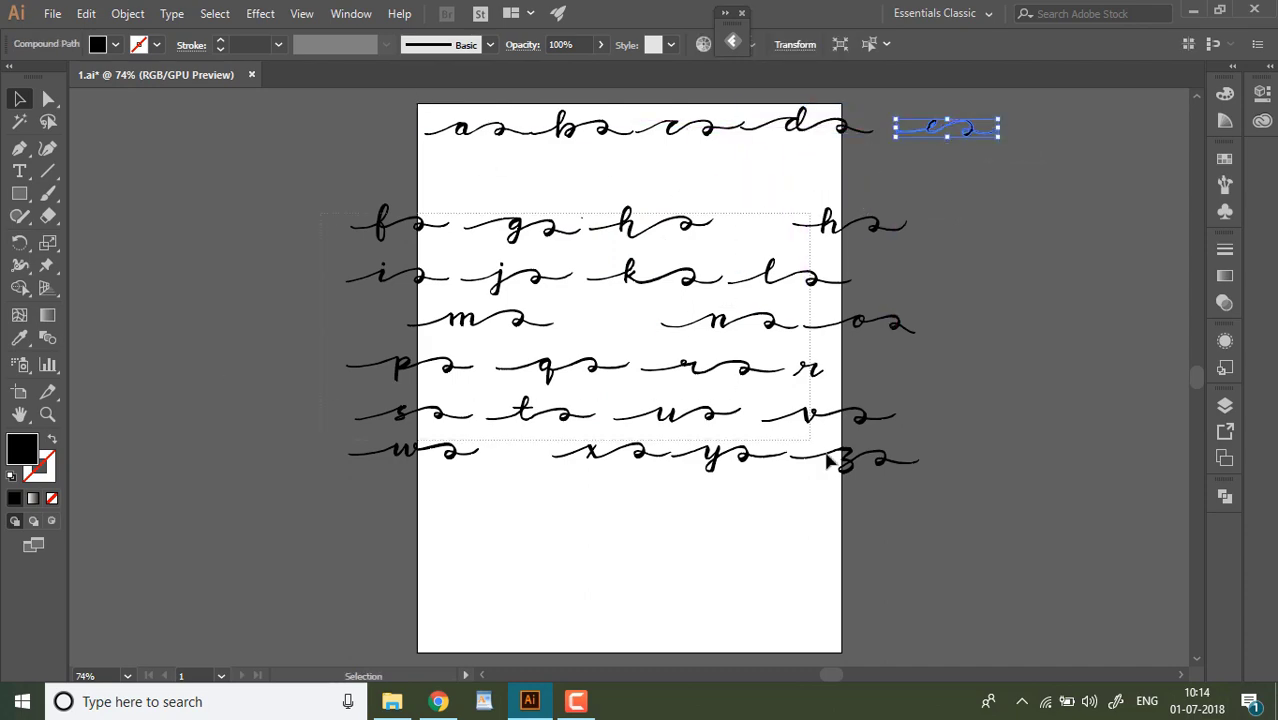
drag(833, 462, 345, 200)
drag(690, 240, 680, 397)
click(425, 237)
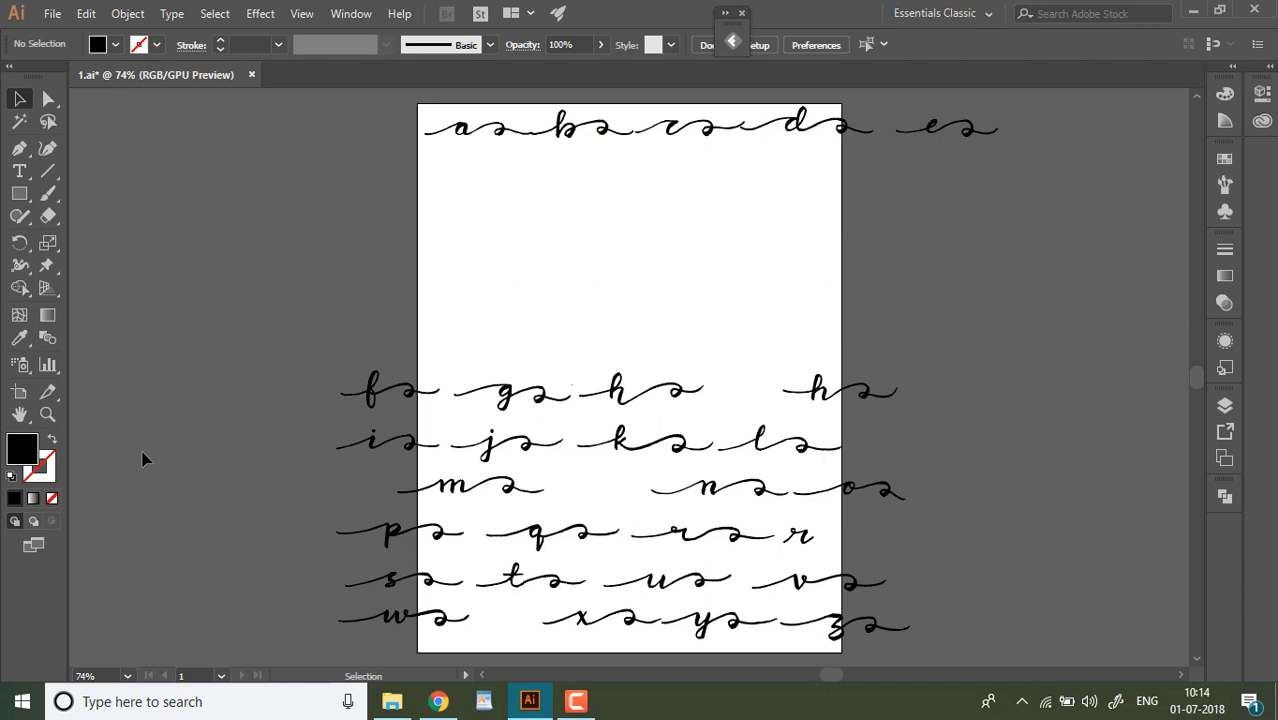
Move the a glyph slightly left so its tail separates from the start of the b glyph.
click(48, 414)
drag(467, 106, 864, 419)
drag(360, 110, 588, 263)
key(ctrl+minus)
key(ctrl+minus)
click(21, 98)
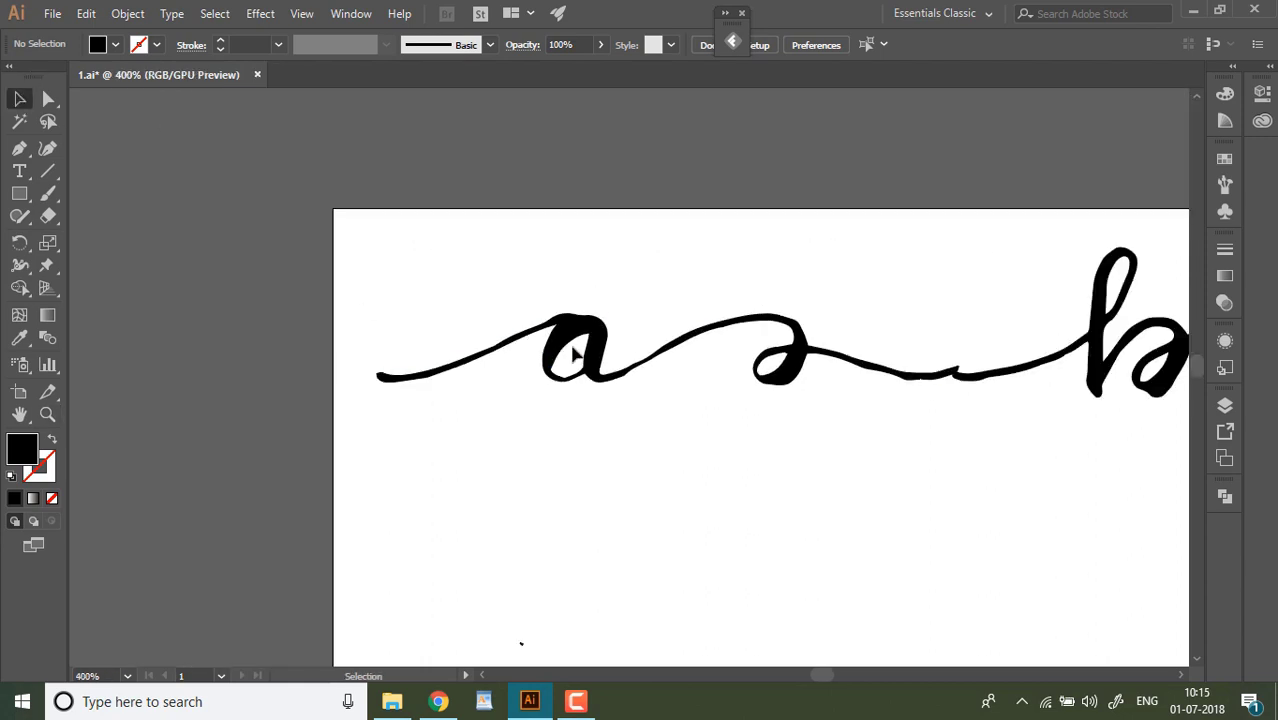
drag(572, 347, 534, 349)
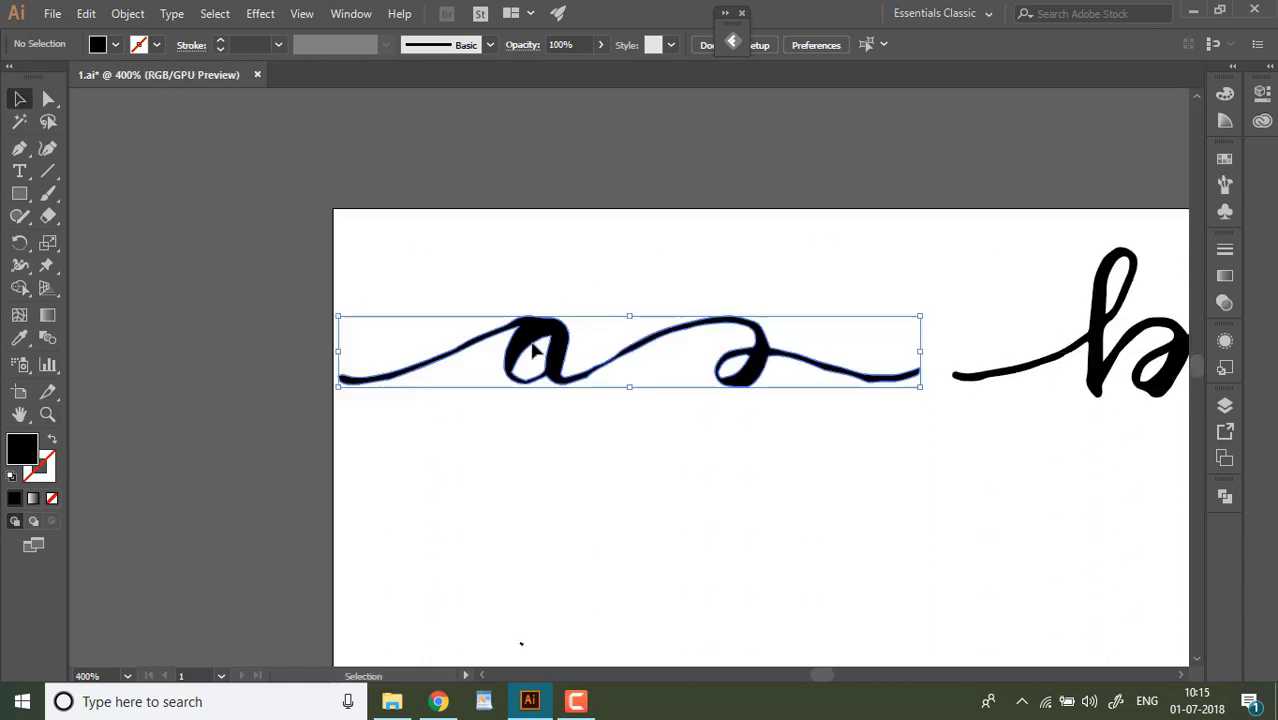
Deselect the glyph, activate the Pencil tool and accept its current options.
click(26, 222)
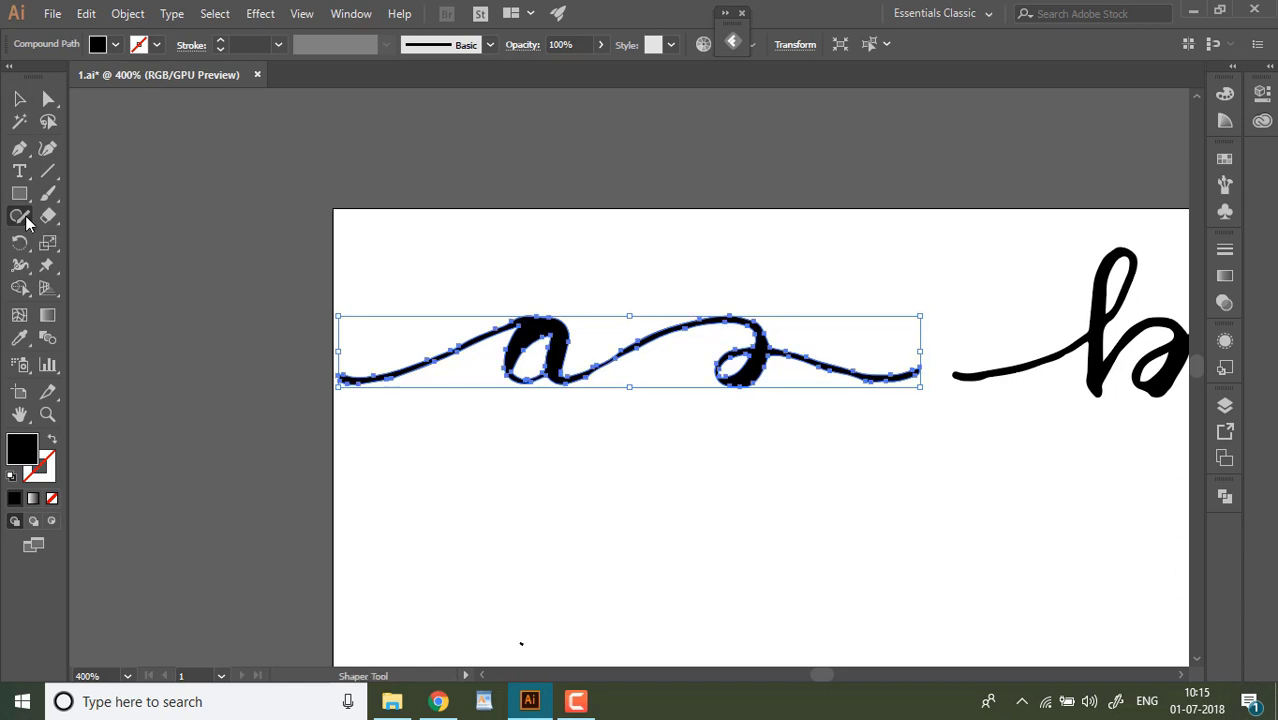
key(ctrl+shift+a)
key(n)
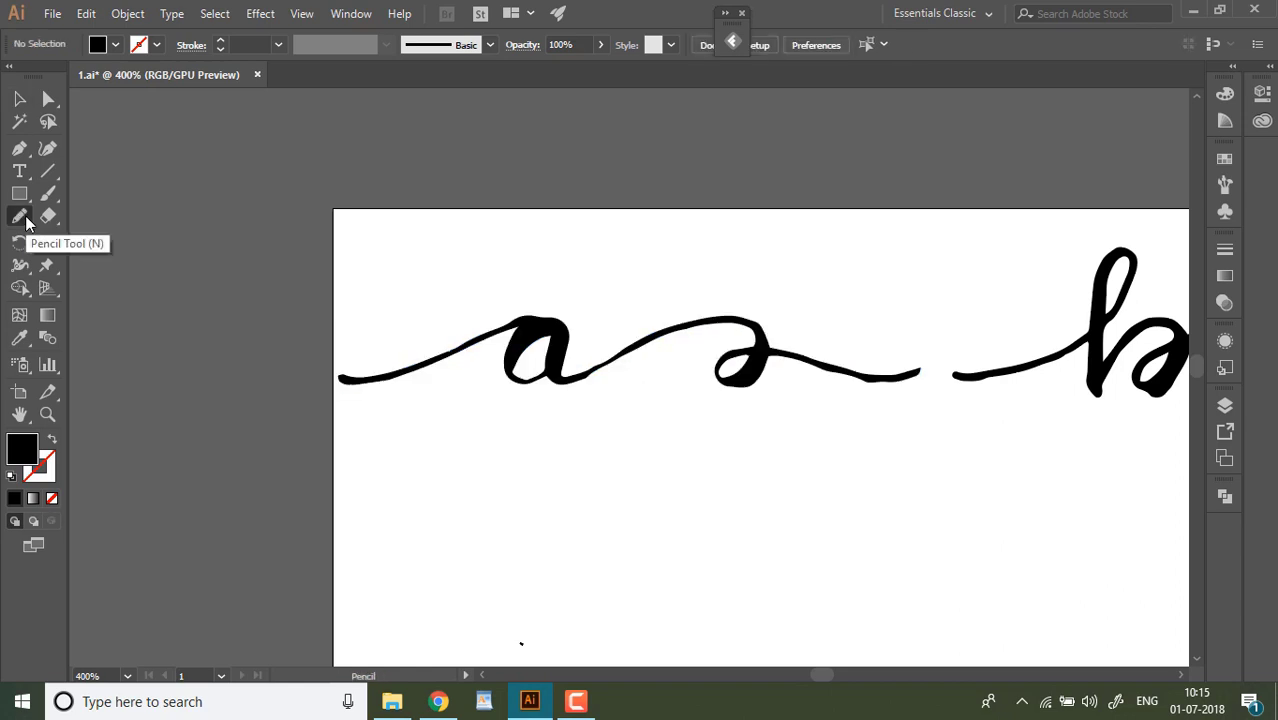
double_click(24, 218)
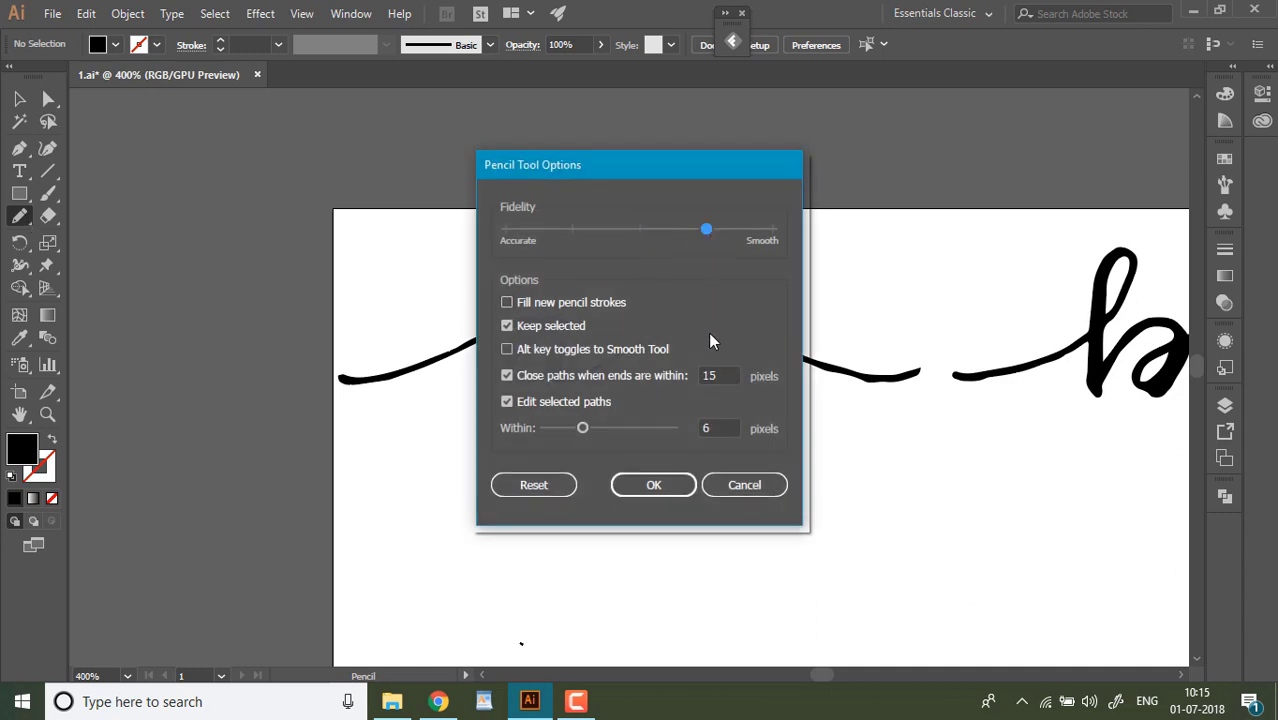
click(686, 488)
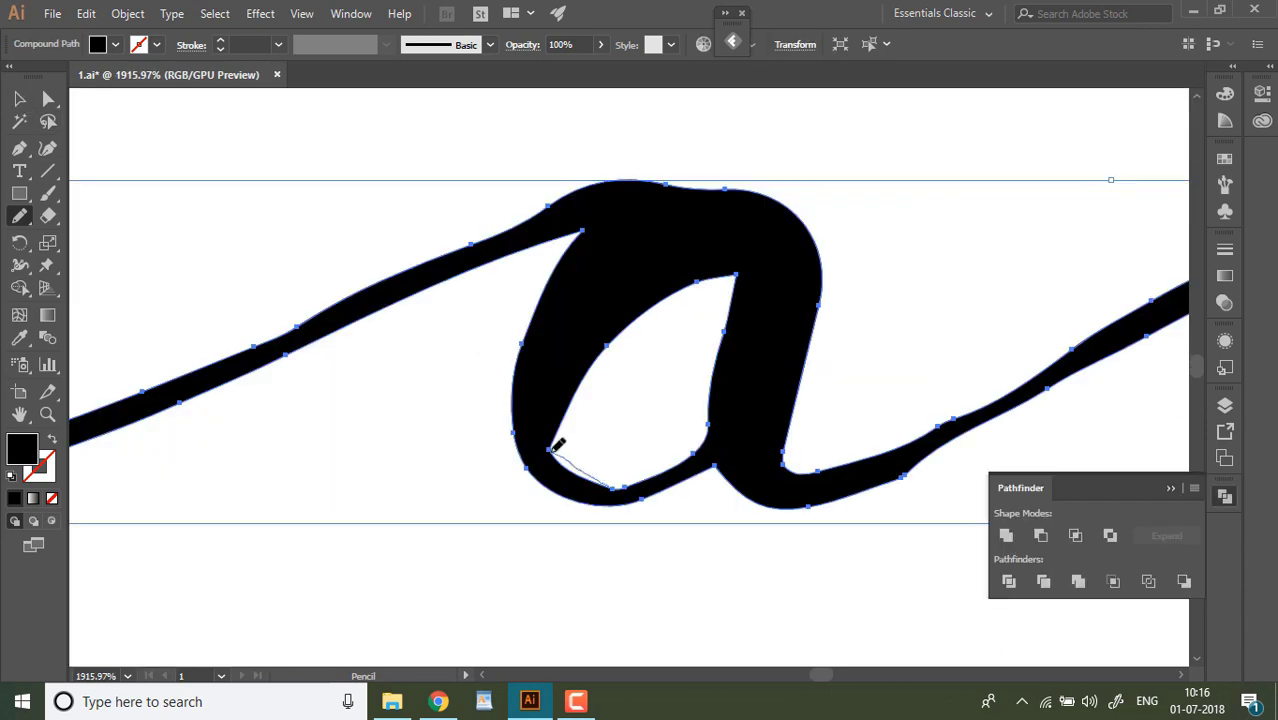
Redraw the inner counter of the a with the Pencil tool, rounding its lower edge and smoothing its right edge.
drag(557, 445, 570, 447)
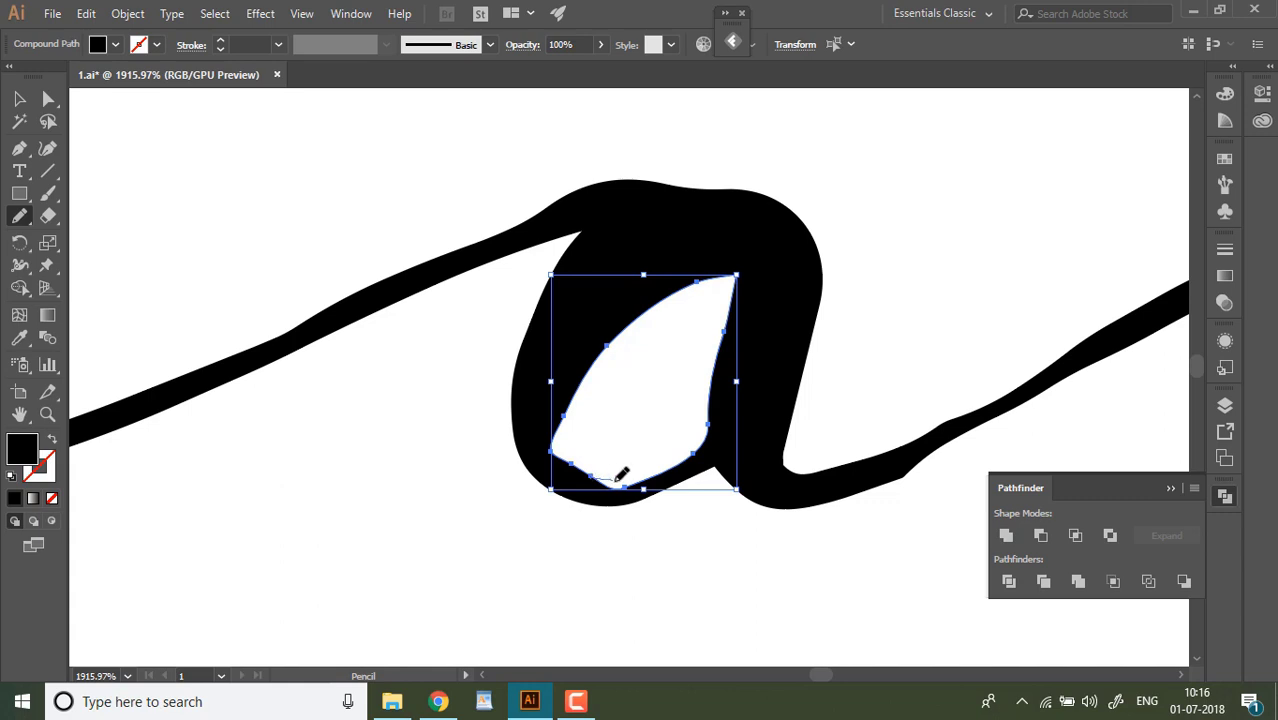
drag(623, 483, 622, 479)
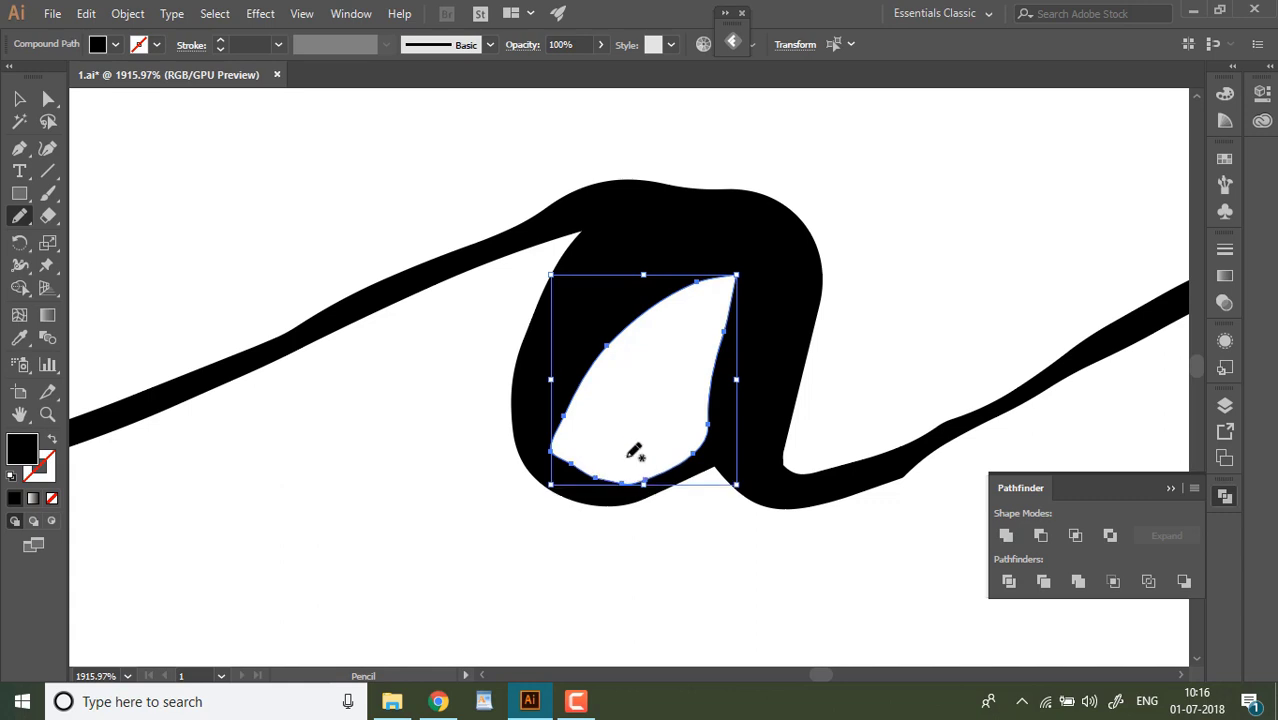
click(20, 99)
drag(205, 262, 274, 426)
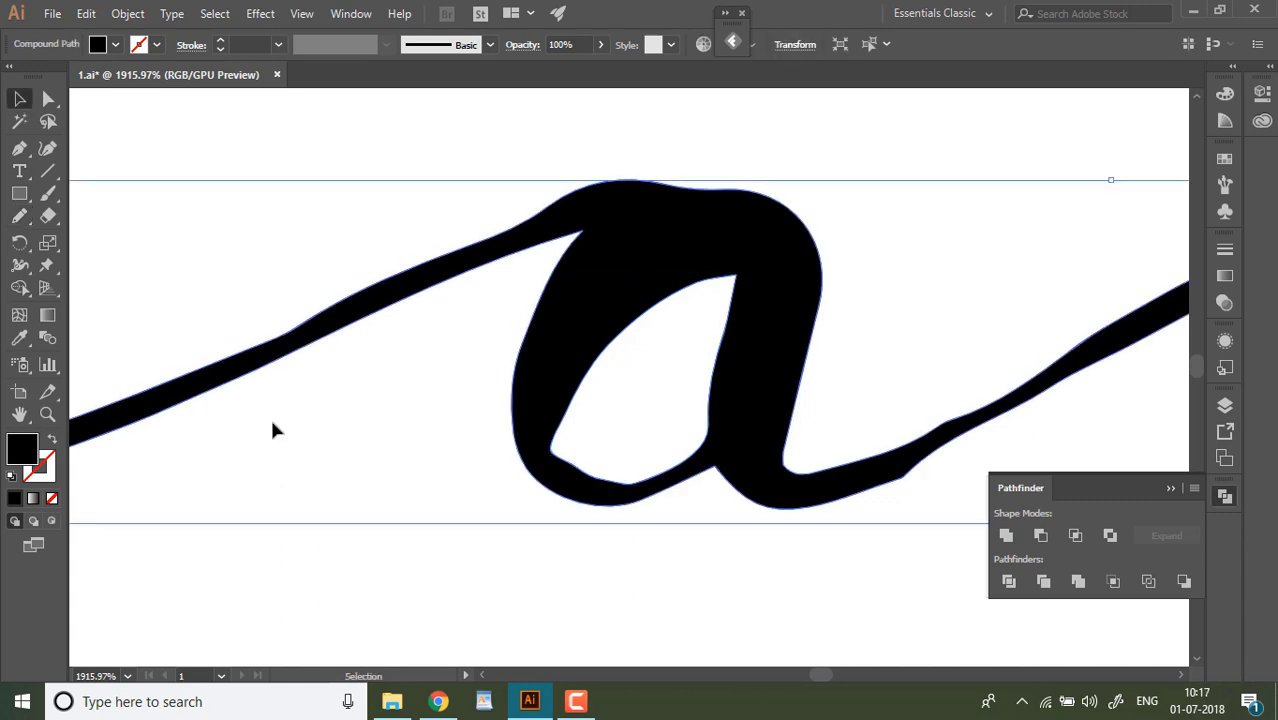
click(20, 216)
mouse_move(549, 449)
mouse_down()
mouse_move(603, 478)
mouse_move(671, 461)
mouse_move(726, 378)
mouse_up()
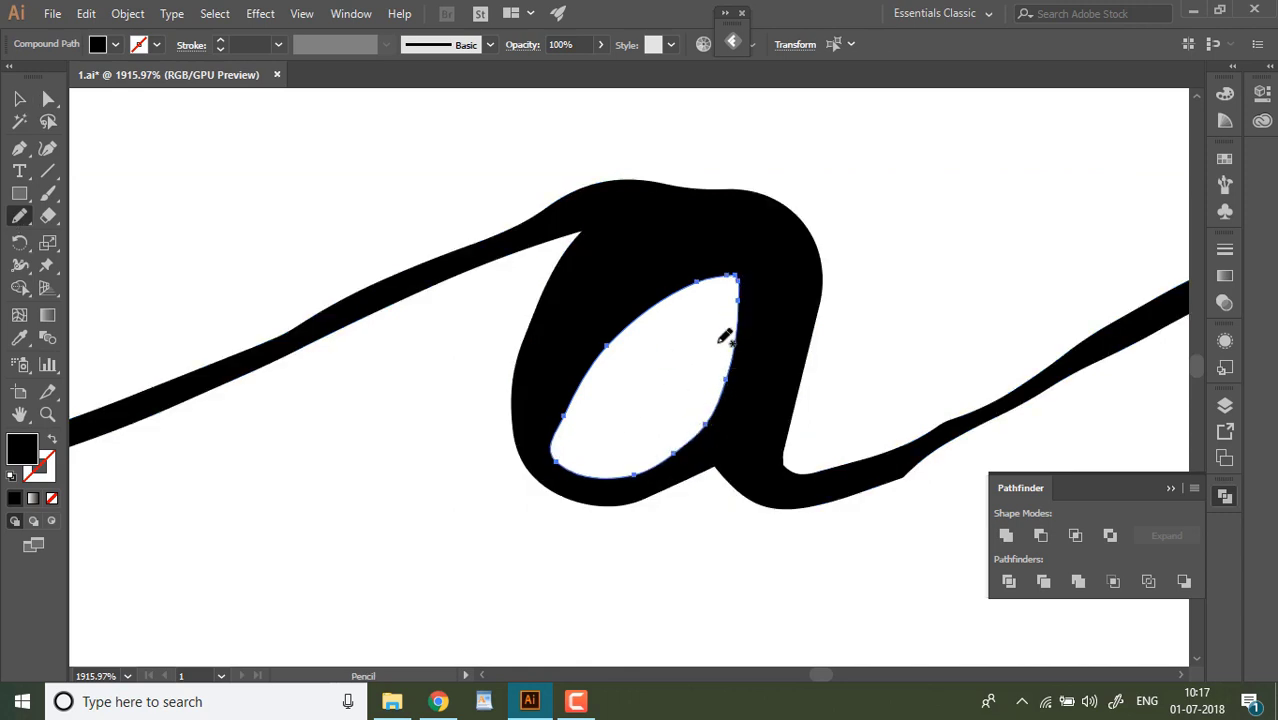
drag(736, 310, 740, 354)
Smooth the a glyph's outer outline with the Pencil tool along its connecting strokes, long tail and the joint above the second loop.
ctrl+click(305, 322)
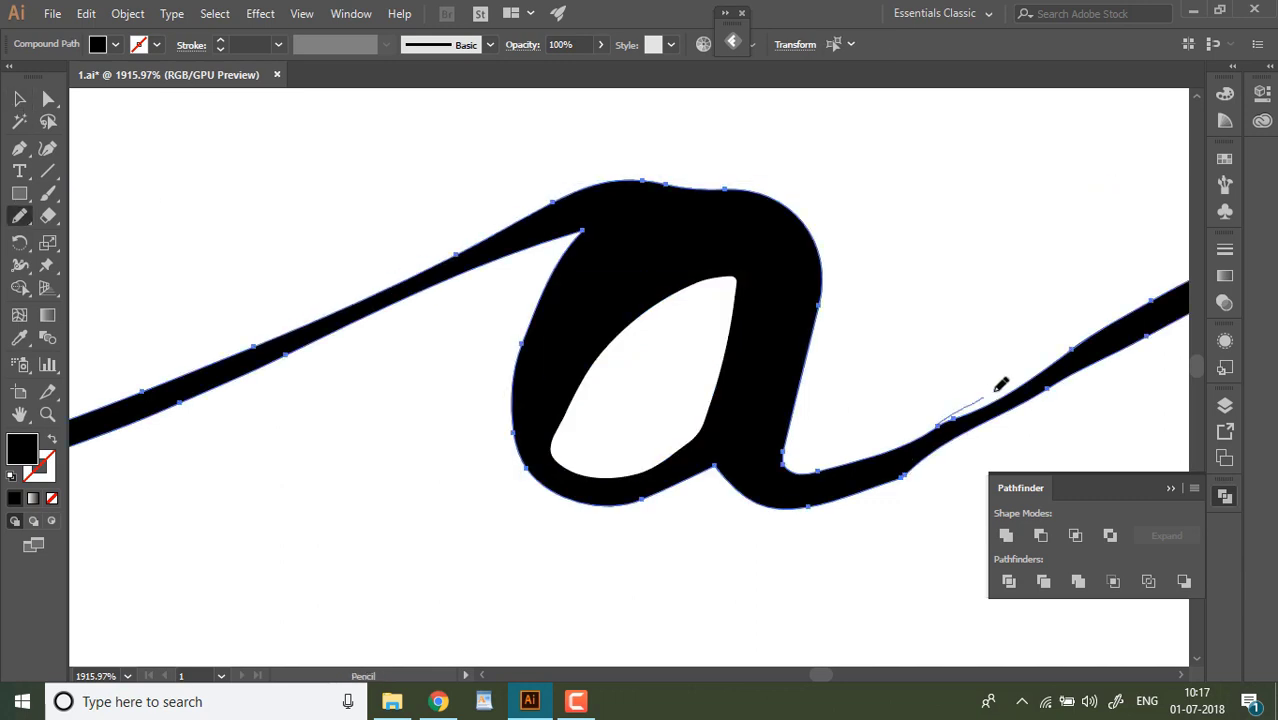
drag(995, 390, 1049, 358)
mouse_move(908, 473)
mouse_down()
mouse_move(1059, 381)
mouse_move(174, 362)
mouse_up()
key(ctrl+minus)
drag(747, 467, 932, 446)
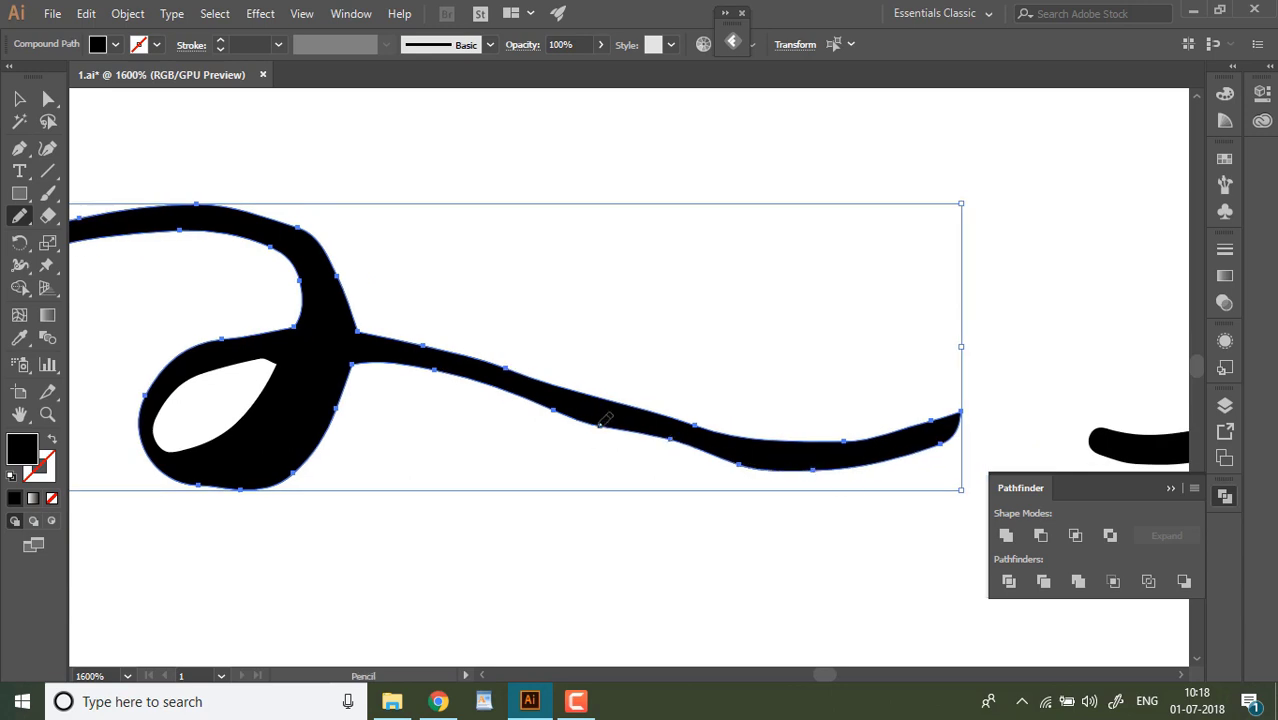
drag(598, 426, 747, 466)
drag(302, 323, 276, 329)
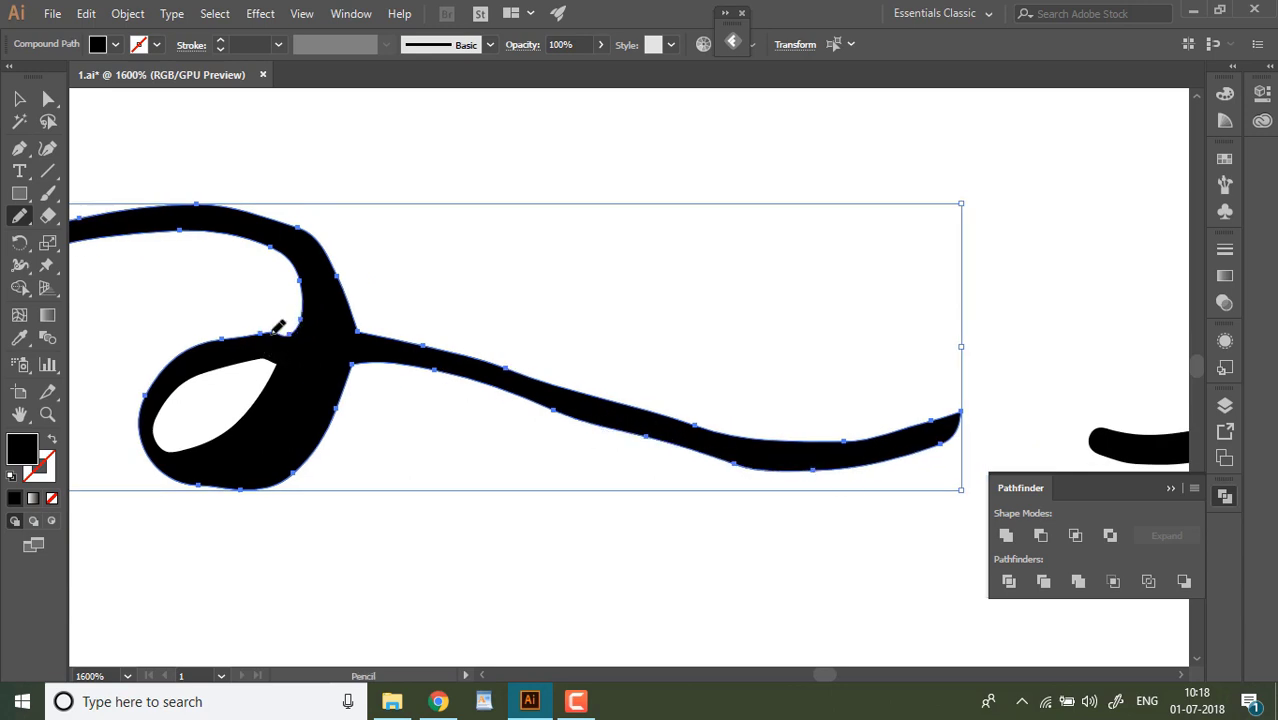
Make two copies of the smoothed a glyph, stacked below the original.
drag(946, 194, 540, 256)
key(v)
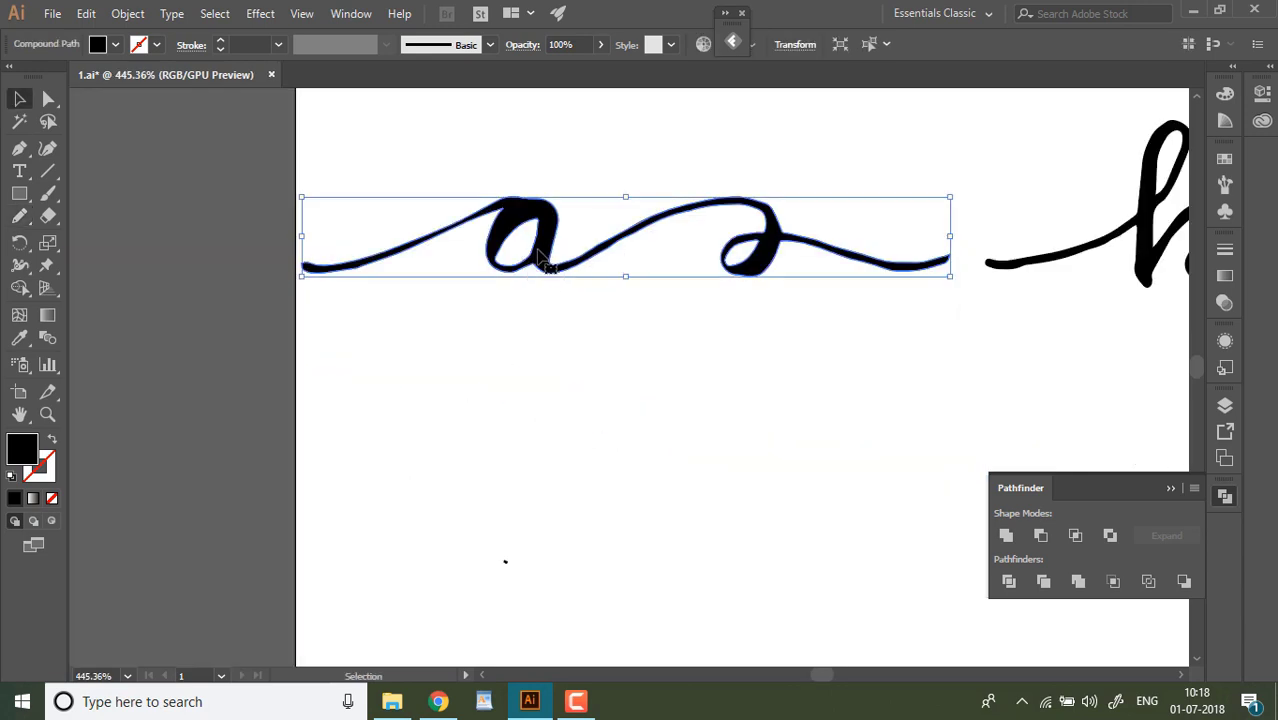
key(space)
drag(544, 256, 536, 479)
click(551, 422)
click(549, 458)
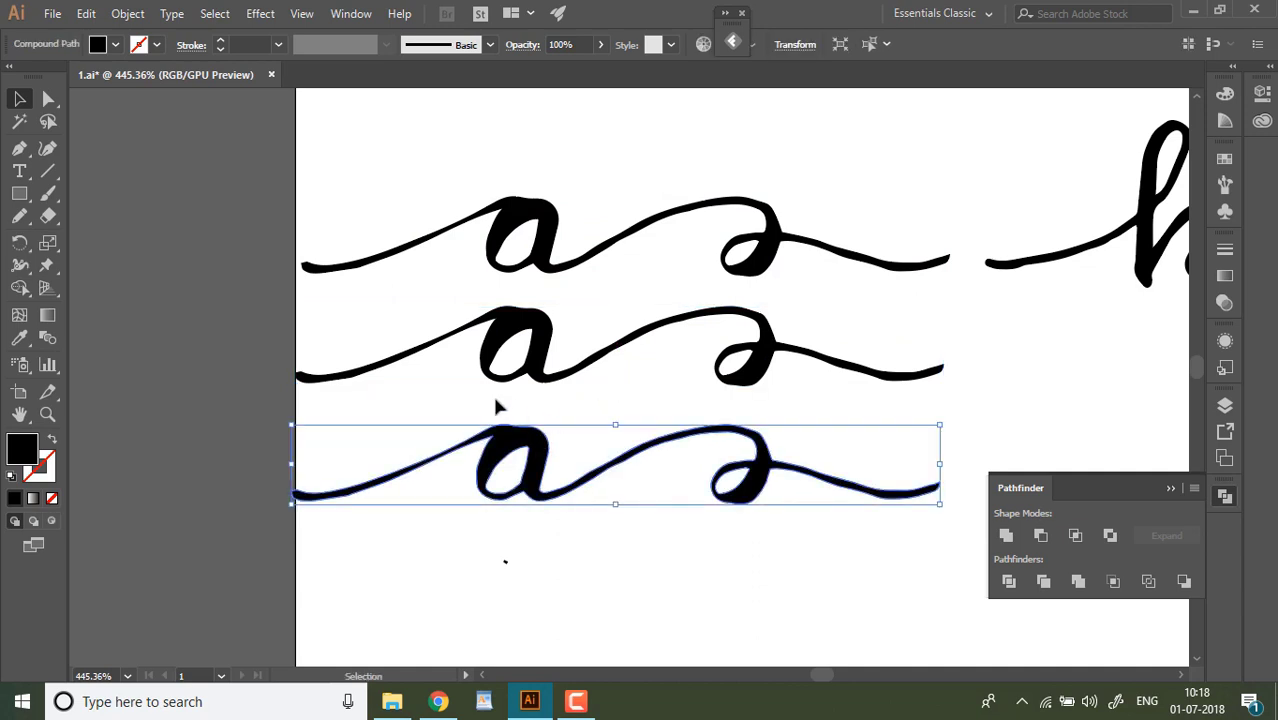
Cut the lead-in stroke off the bottom a copy with the Eraser, following the bowl's upper curve.
click(50, 215)
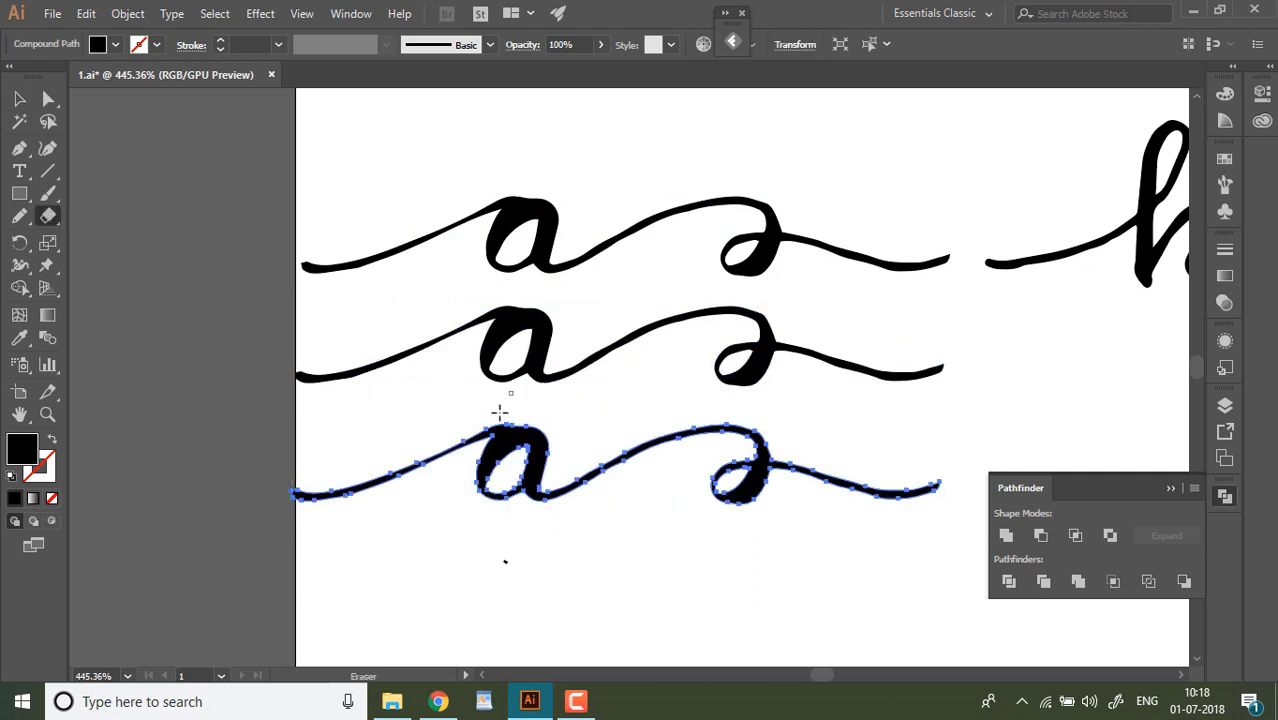
click(47, 417)
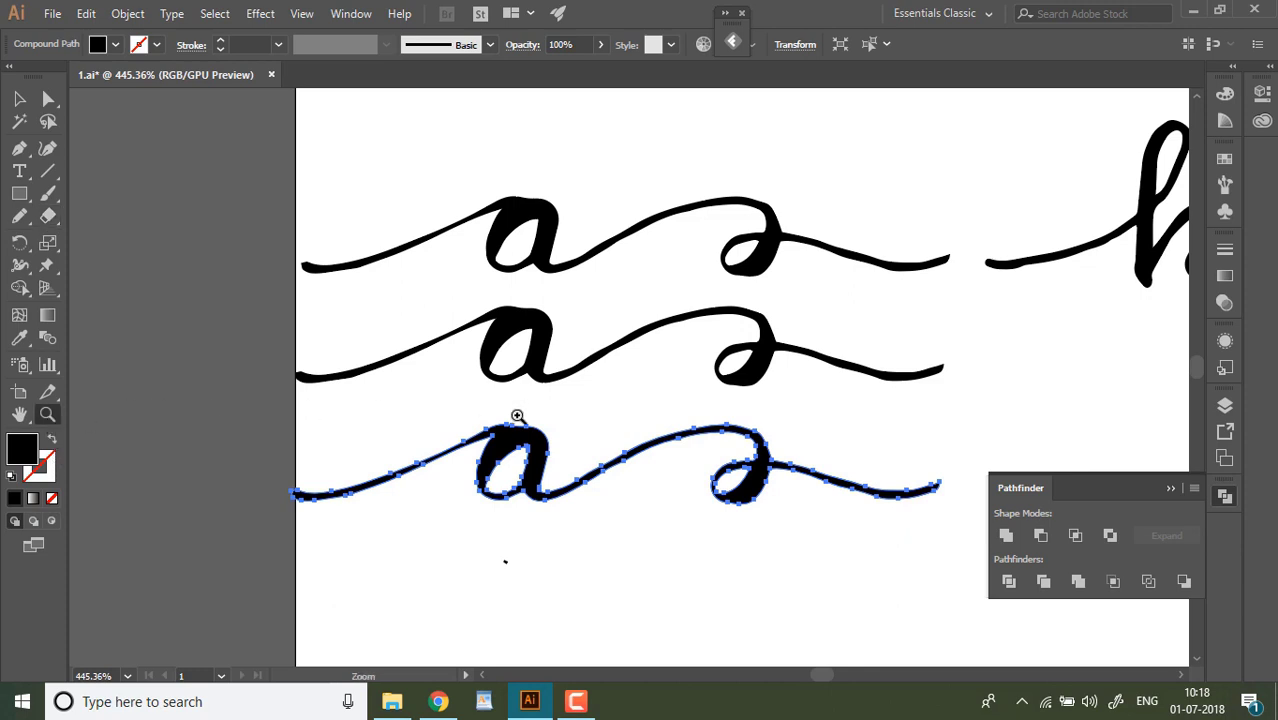
drag(493, 445, 694, 341)
drag(531, 468, 671, 365)
drag(535, 382, 609, 338)
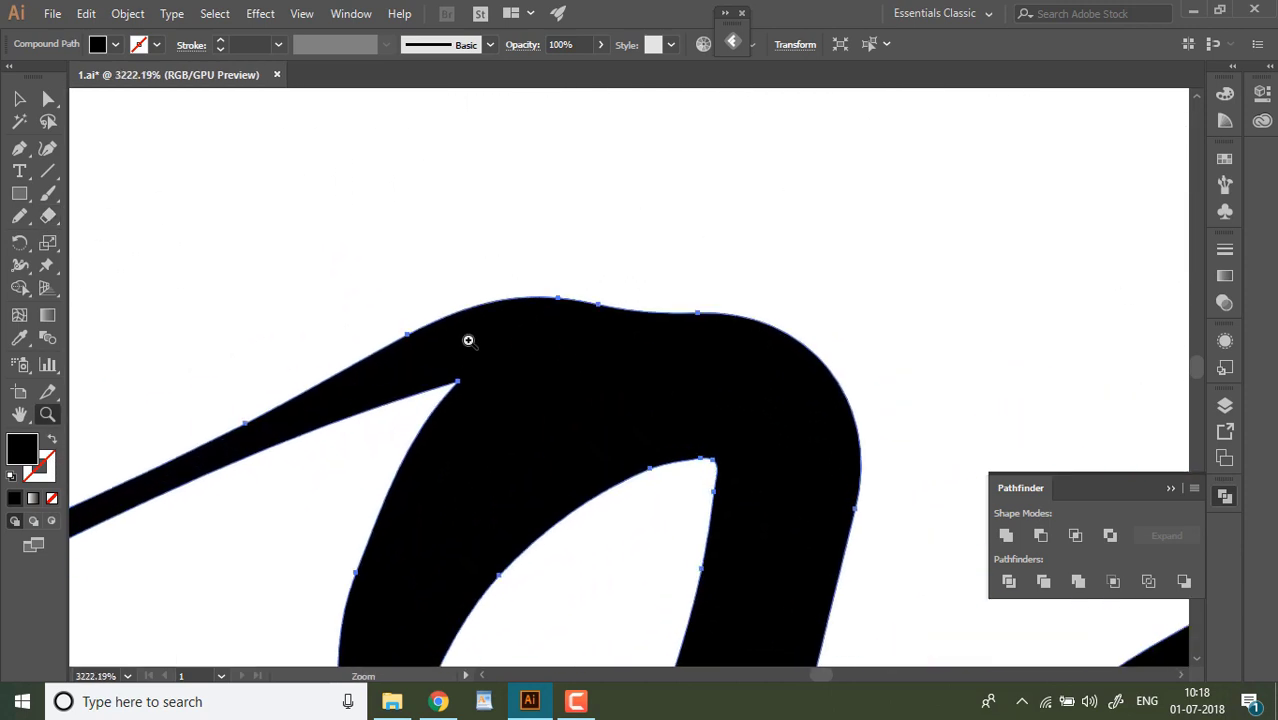
click(48, 215)
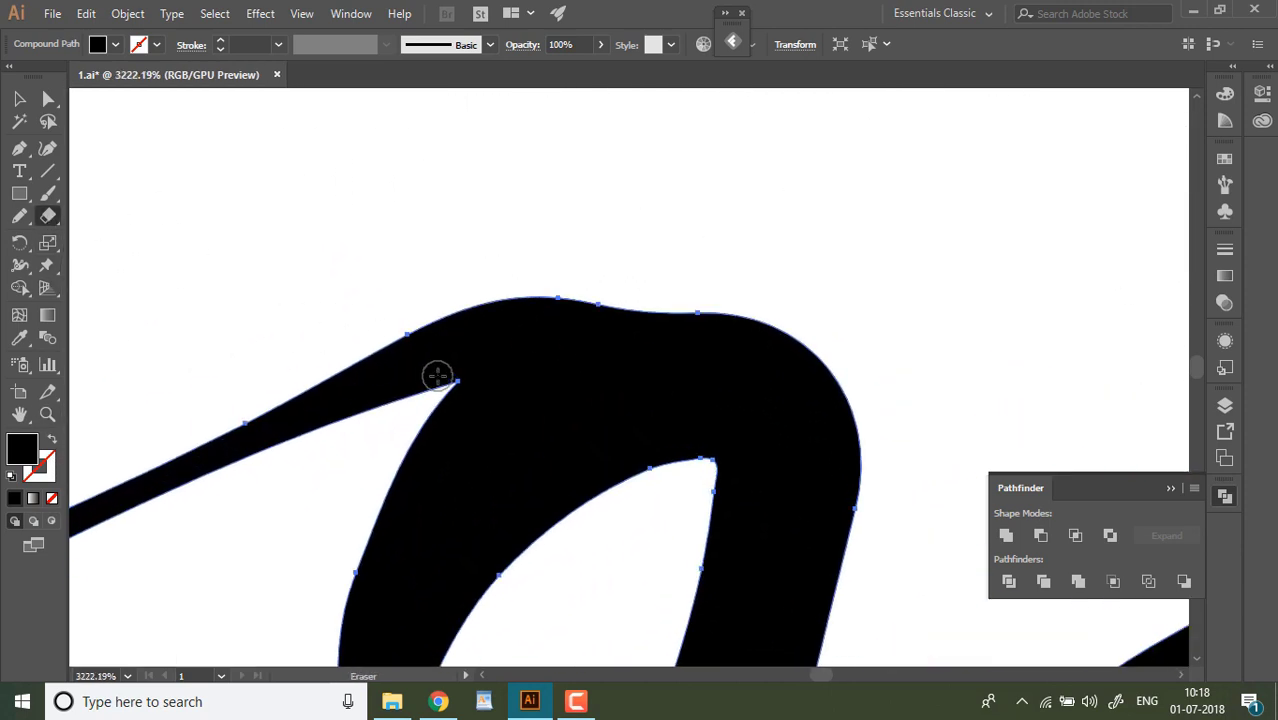
mouse_move(437, 376)
mouse_down()
mouse_move(542, 294)
mouse_move(616, 274)
mouse_up()
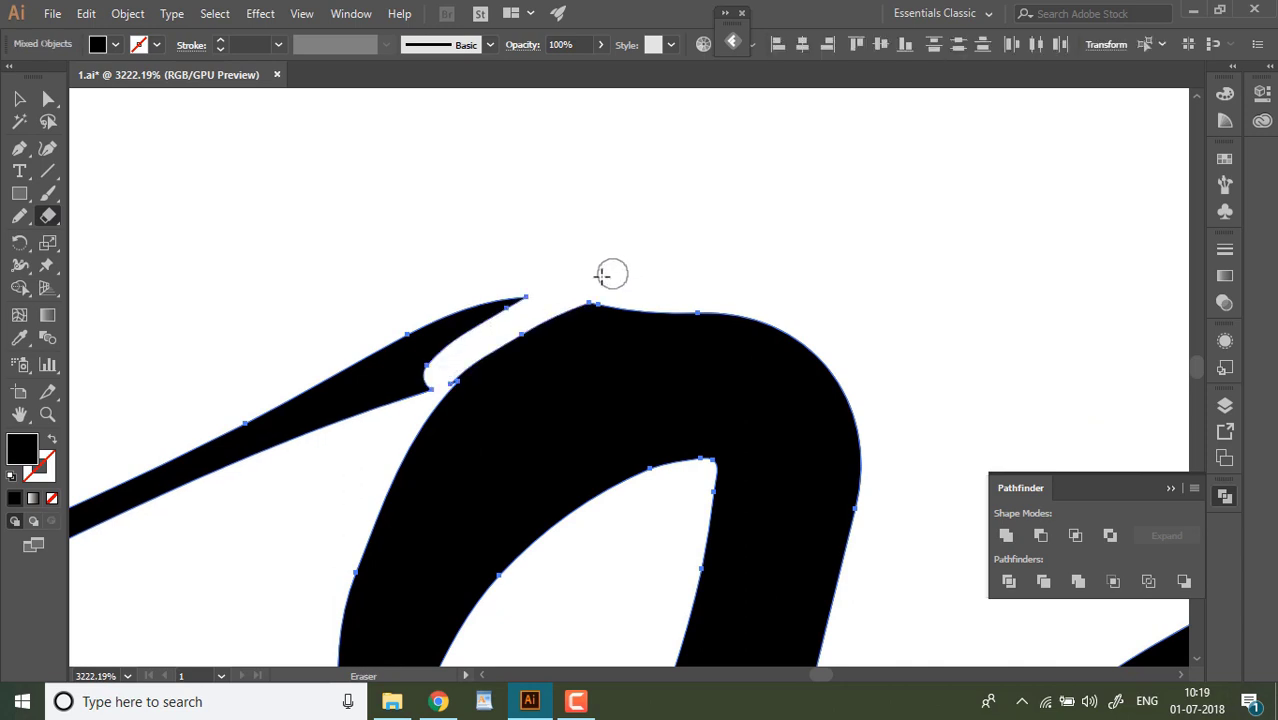
mouse_move(450, 374)
mouse_down()
mouse_move(552, 306)
mouse_move(630, 285)
mouse_up()
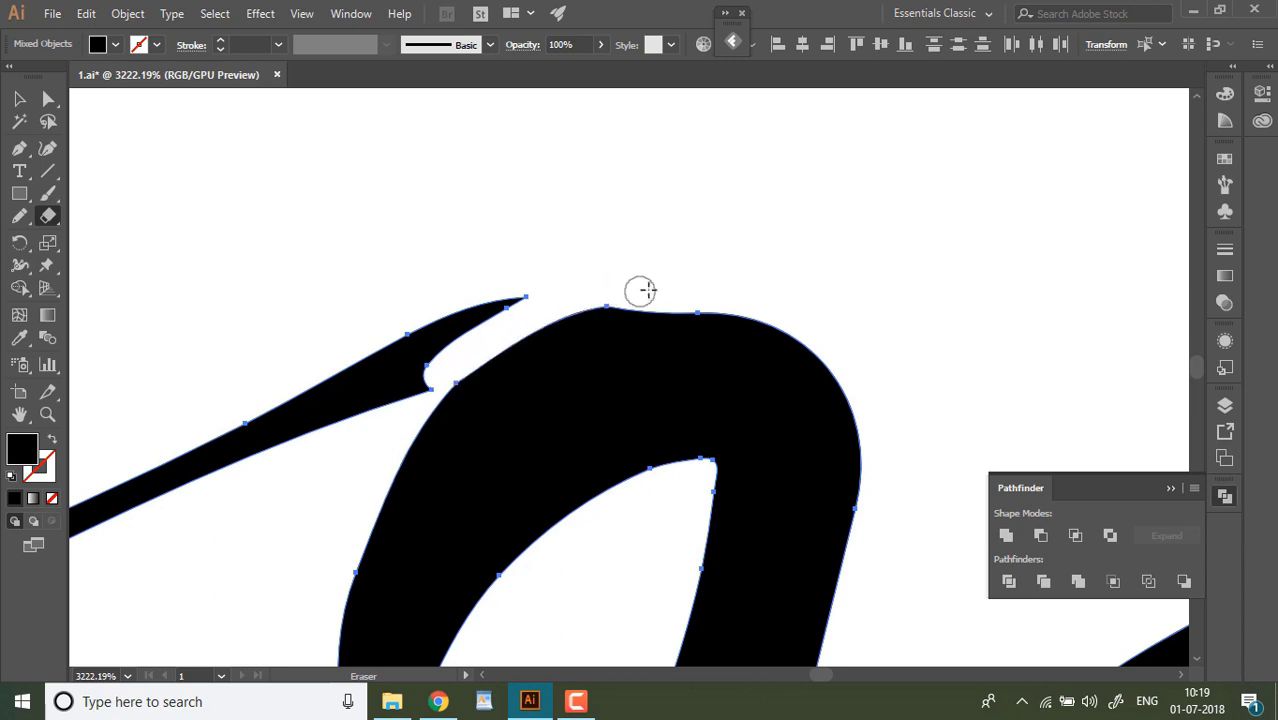
Delete the detached lead-in stroke of the bottom a copy.
click(19, 98)
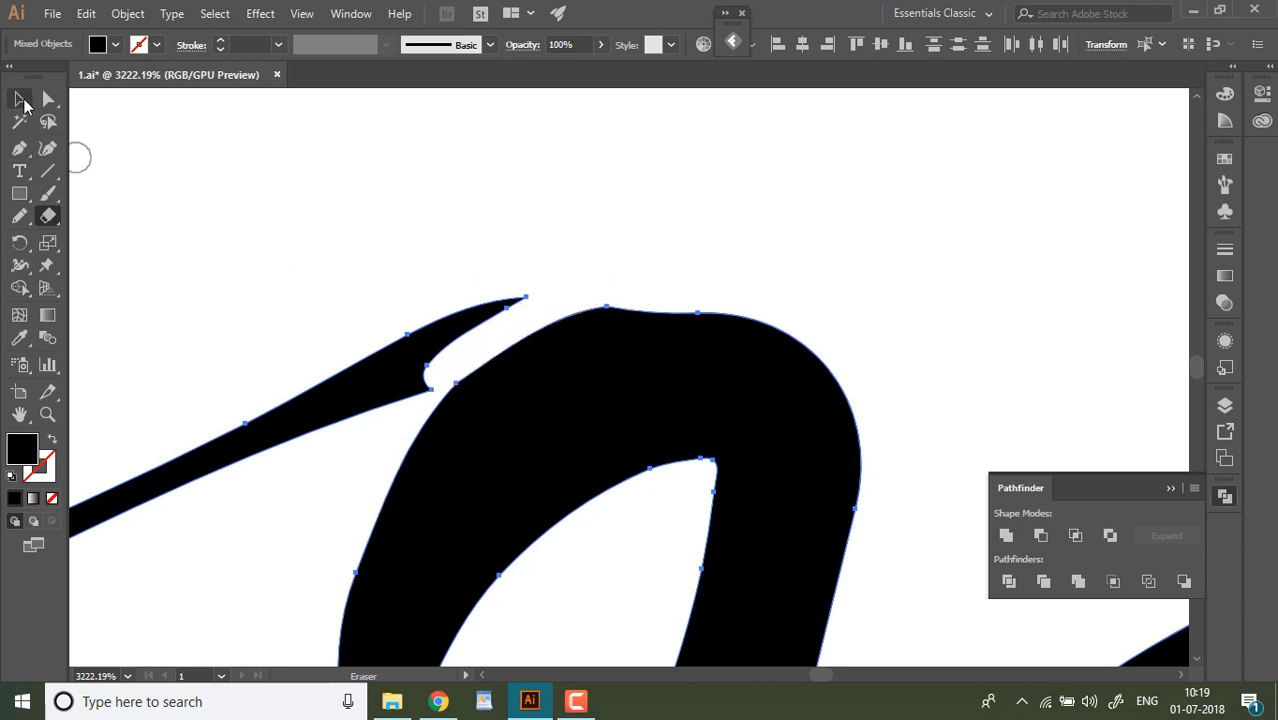
click(361, 237)
click(393, 381)
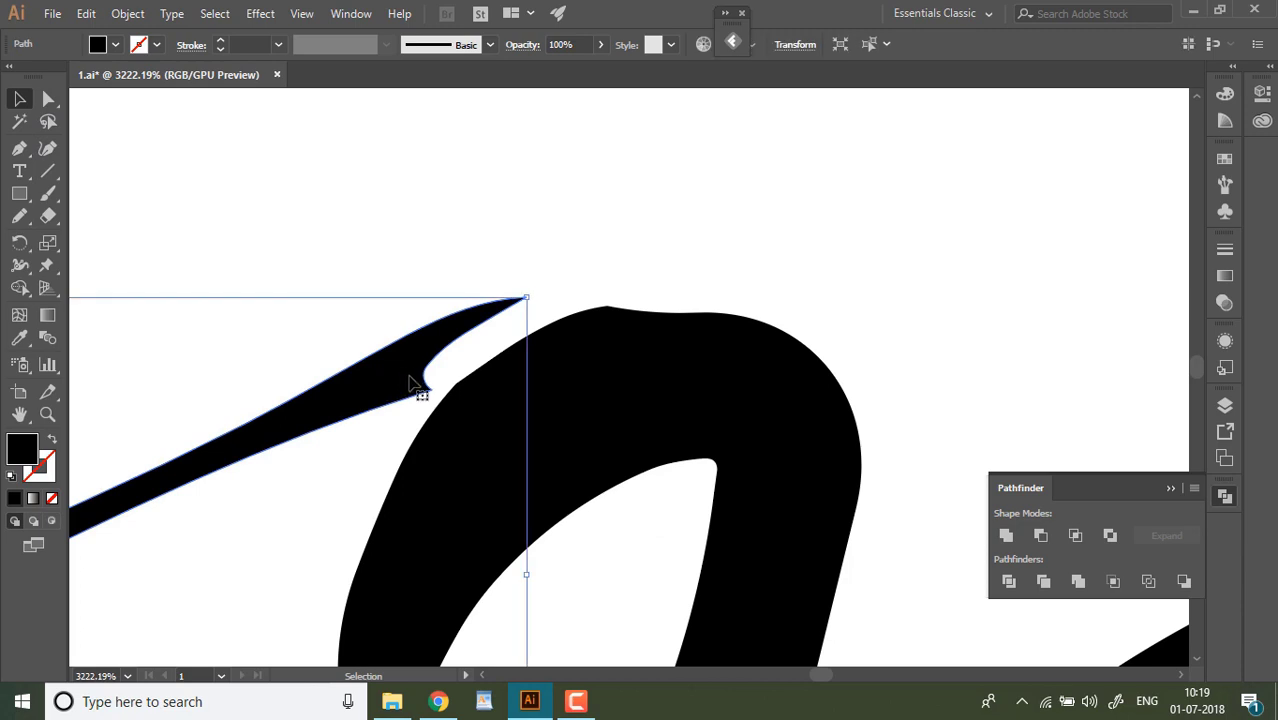
key(Delete)
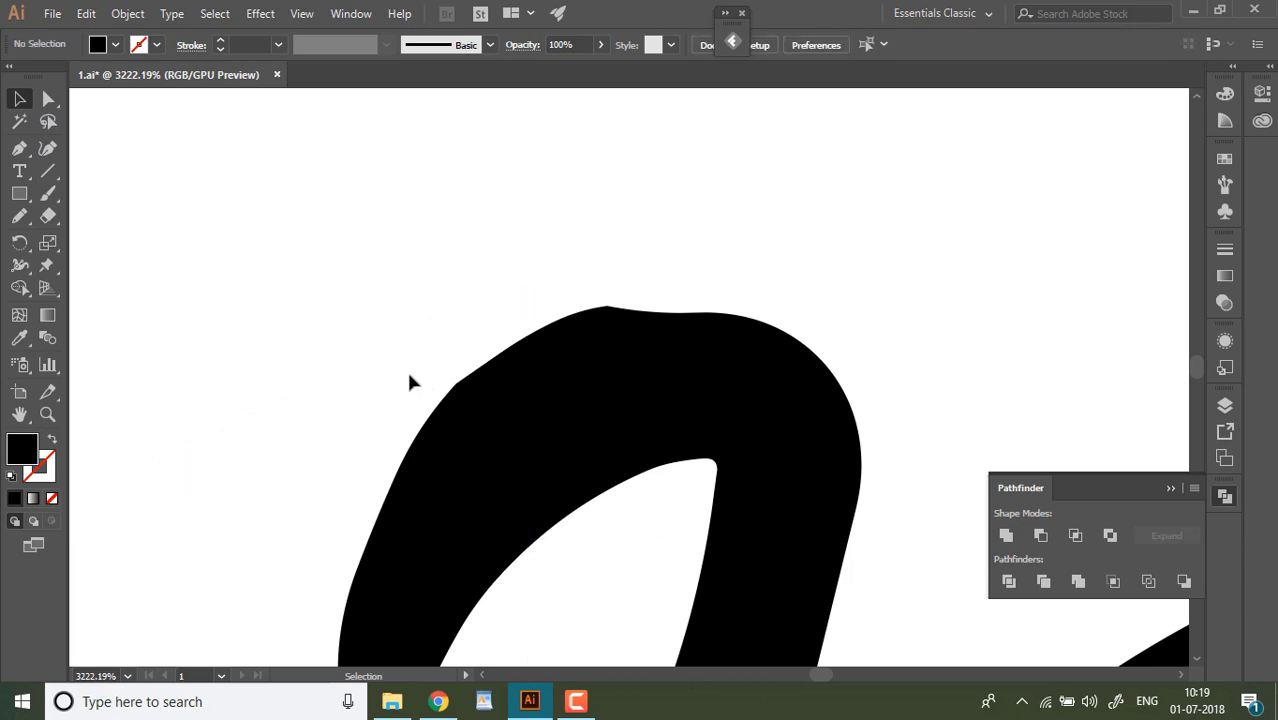
Cut both the exit stroke and the lead-in stroke off the middle a copy with the Eraser.
drag(380, 276, 434, 471)
drag(468, 248, 394, 422)
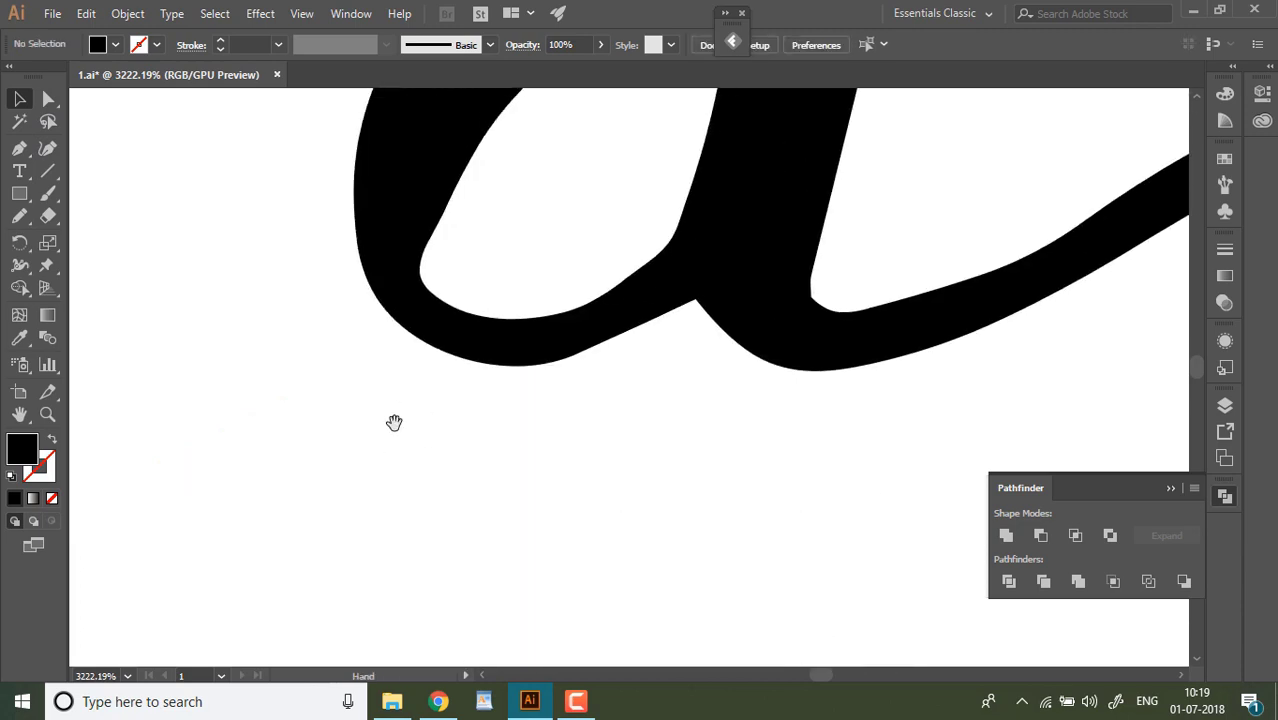
drag(548, 294, 394, 374)
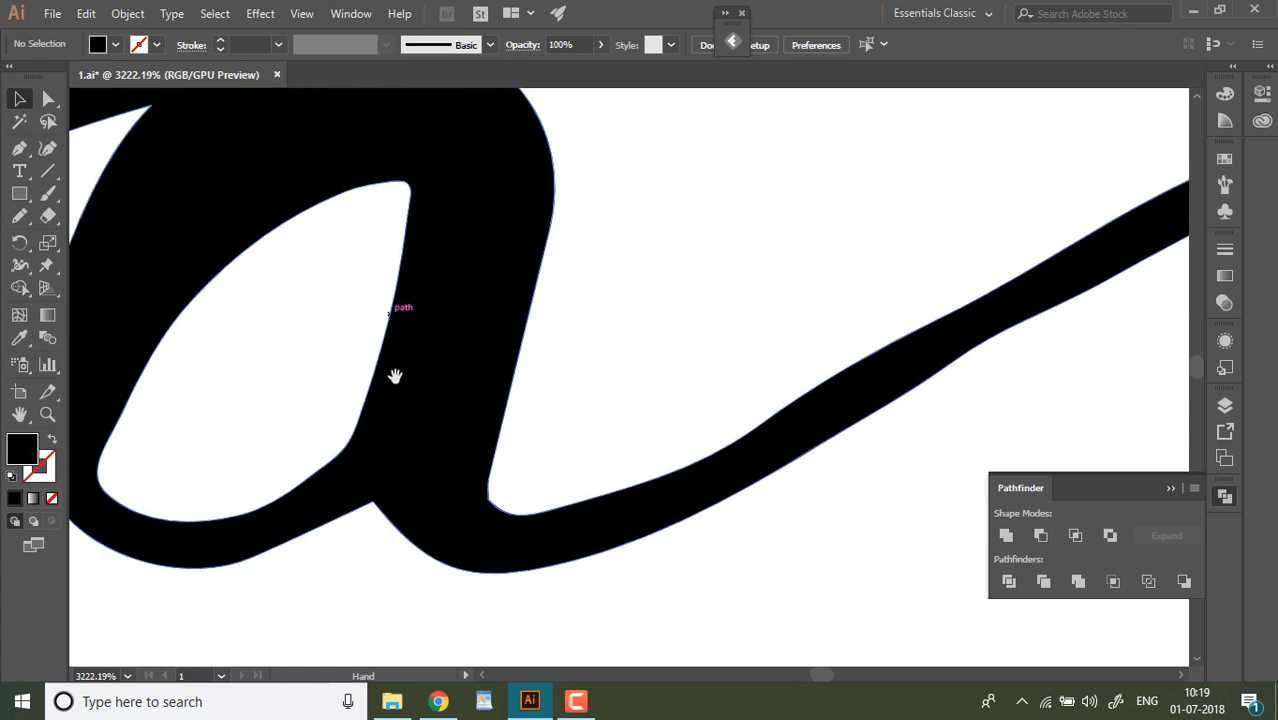
click(47, 216)
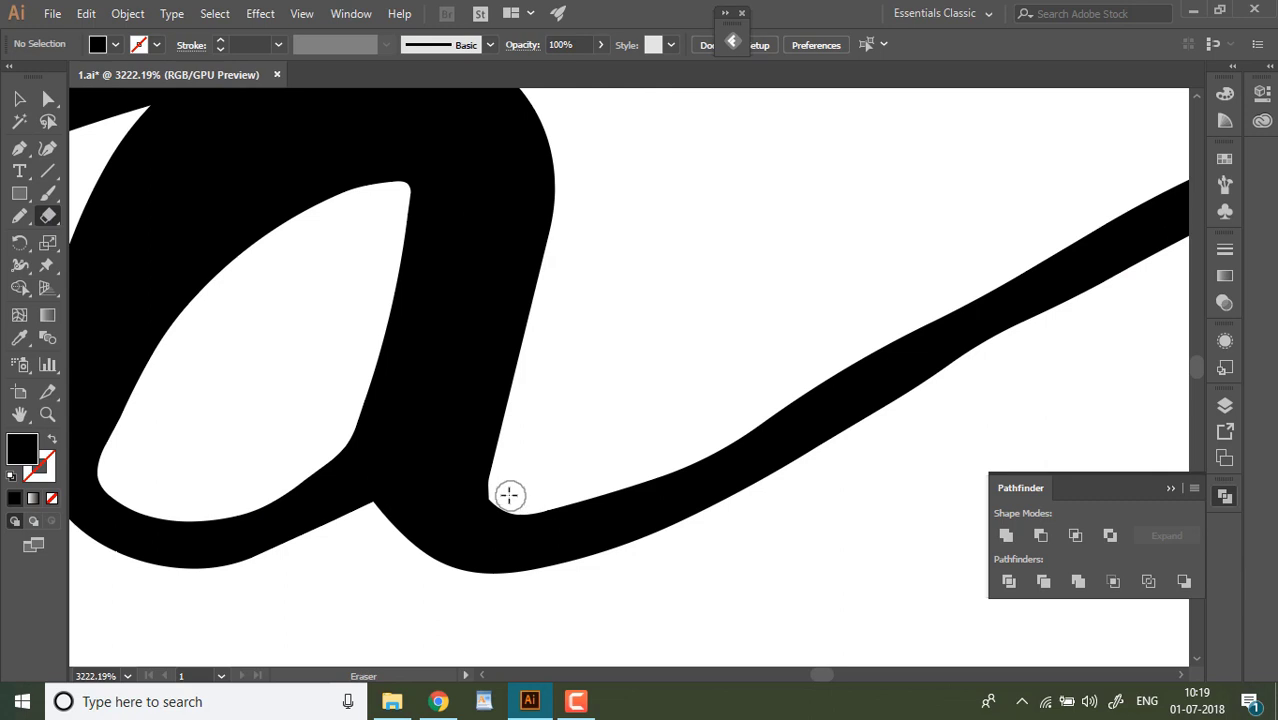
drag(560, 517, 571, 602)
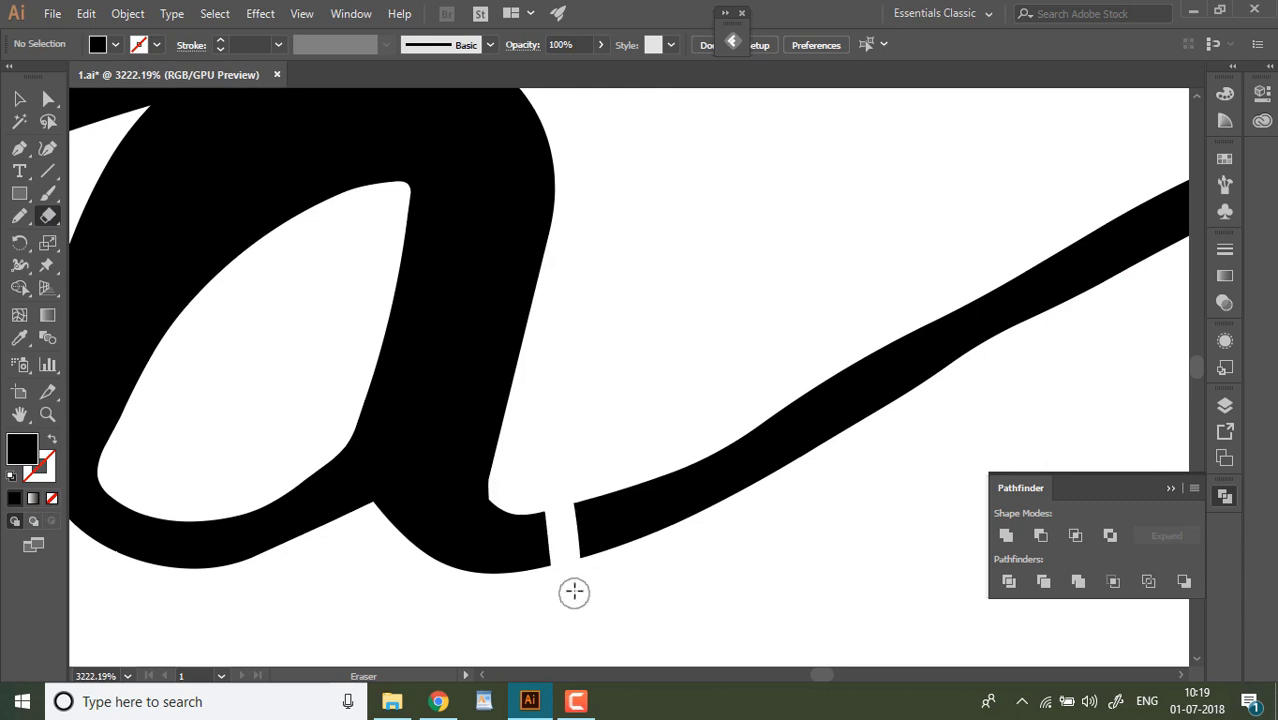
key(space)
drag(502, 428, 595, 422)
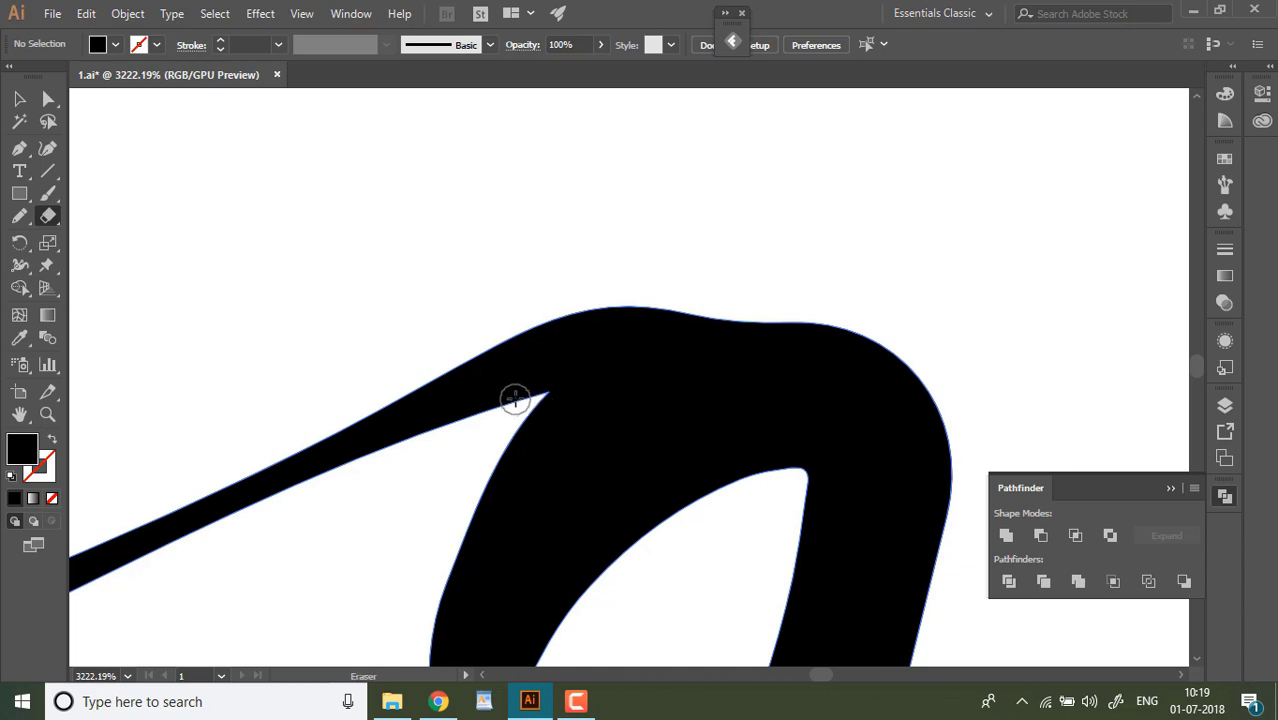
mouse_move(516, 399)
mouse_down()
mouse_move(570, 356)
mouse_move(745, 290)
mouse_up()
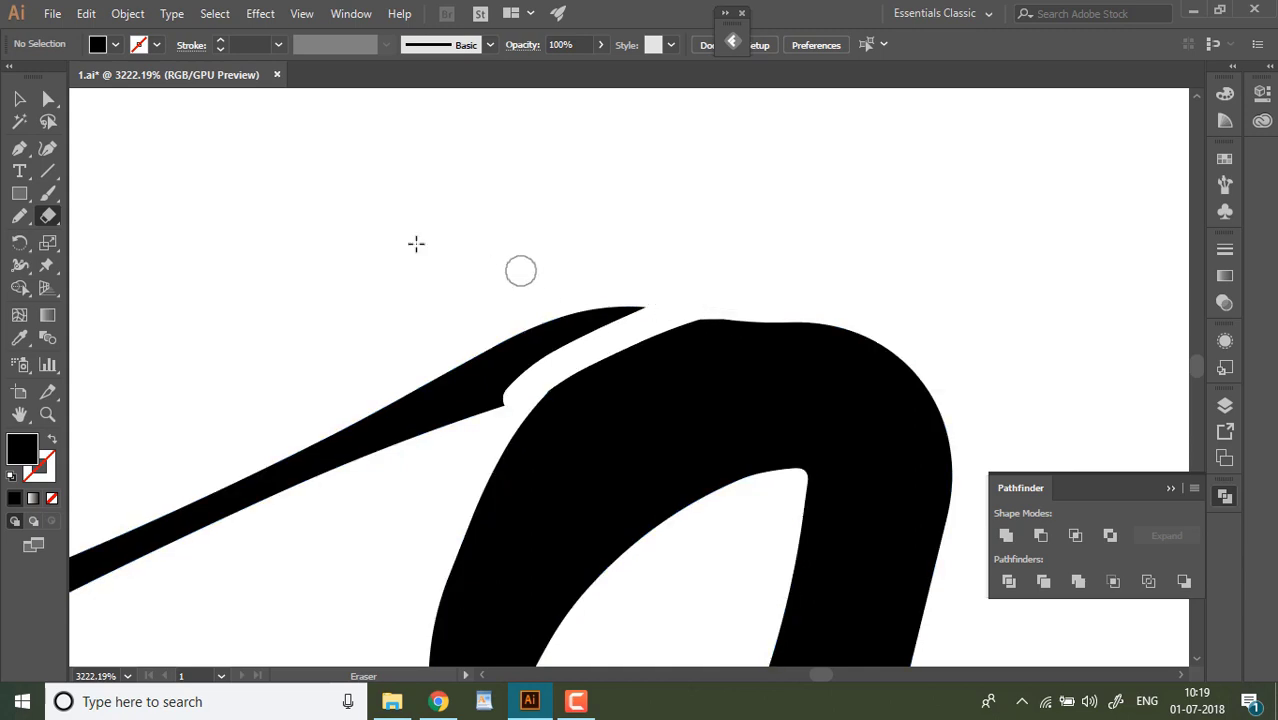
Cut the top a's exit stroke with the Eraser, just past the foot of its stem.
key(v)
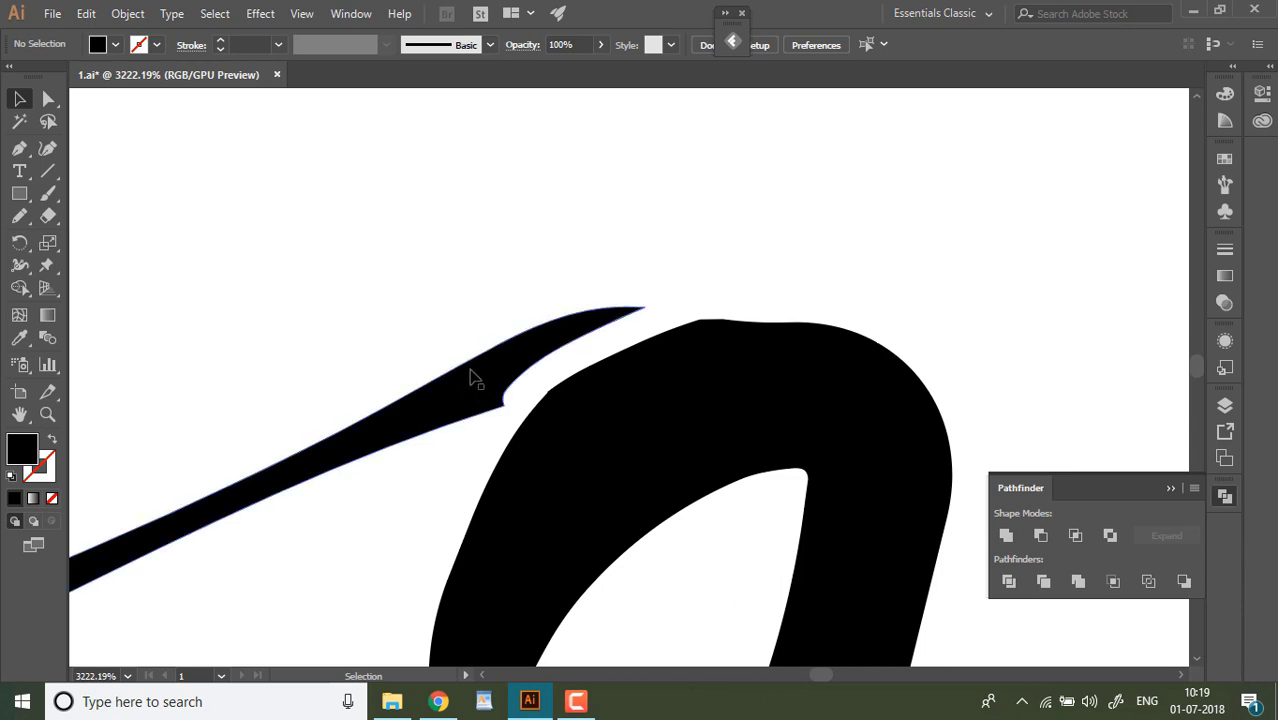
drag(482, 240, 382, 398)
drag(500, 261, 388, 351)
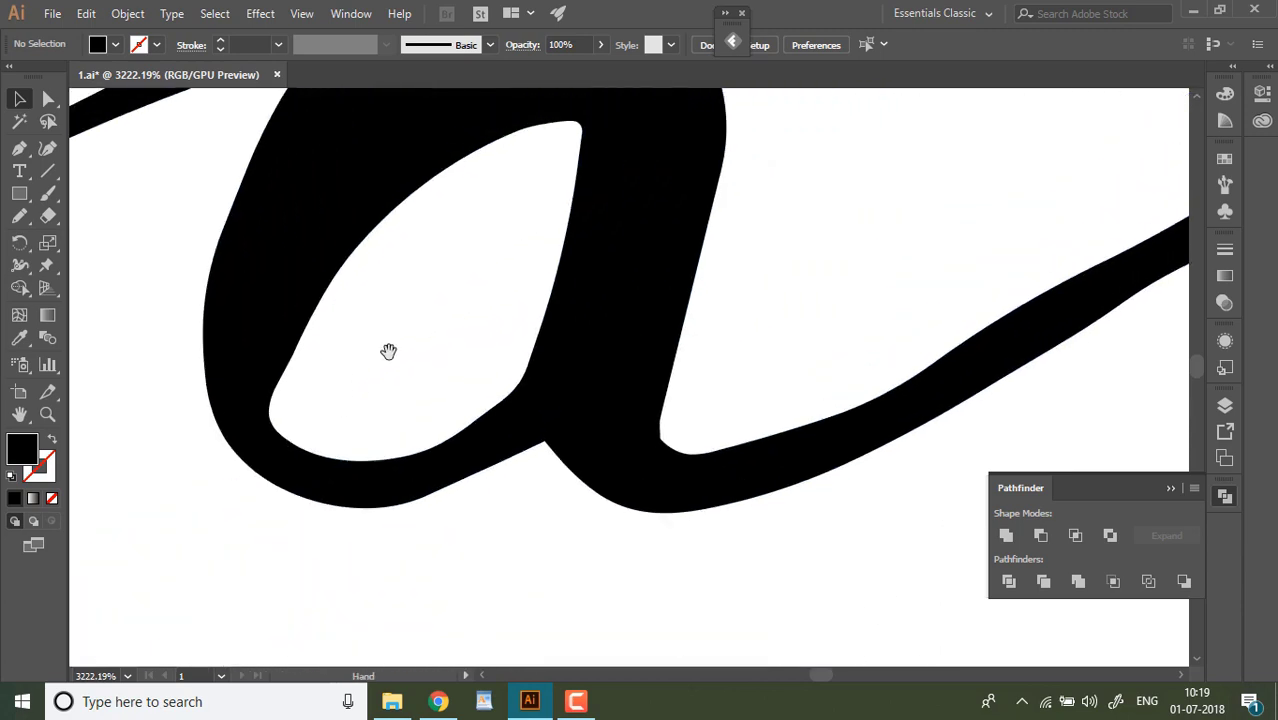
mouse_move(462, 286)
mouse_down()
mouse_move(399, 354)
mouse_move(356, 371)
mouse_move(280, 277)
mouse_up()
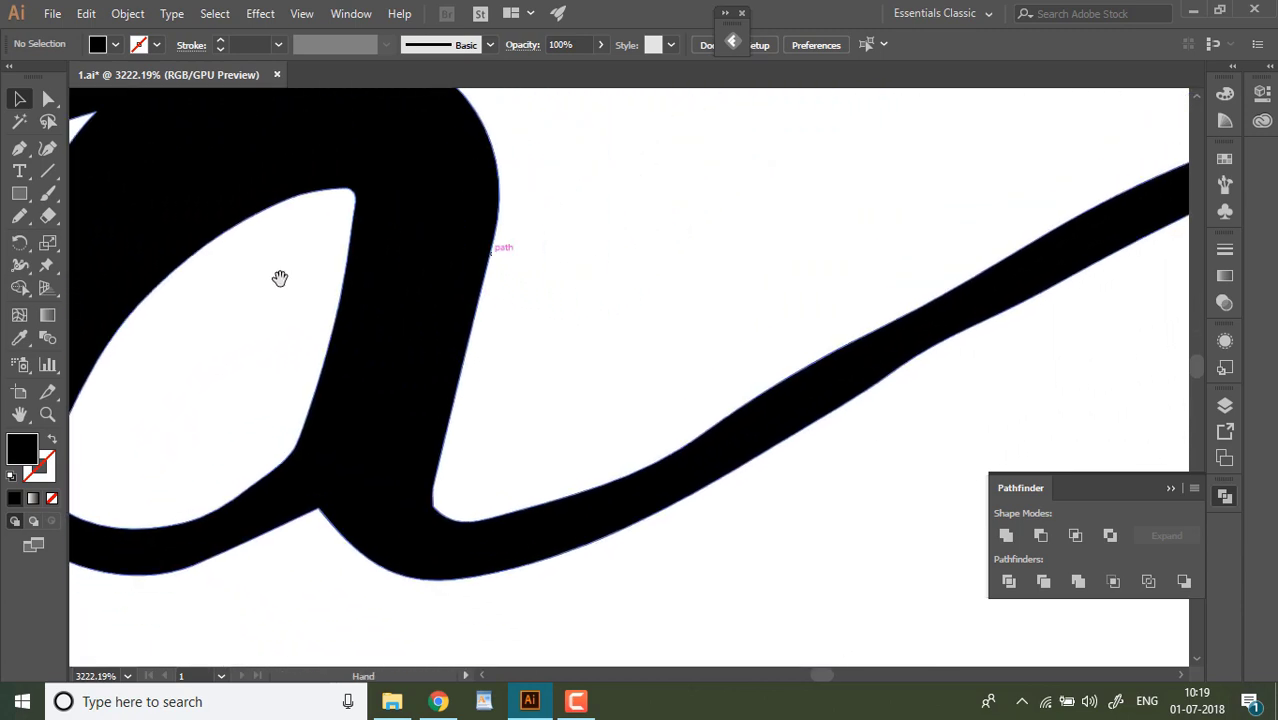
click(48, 216)
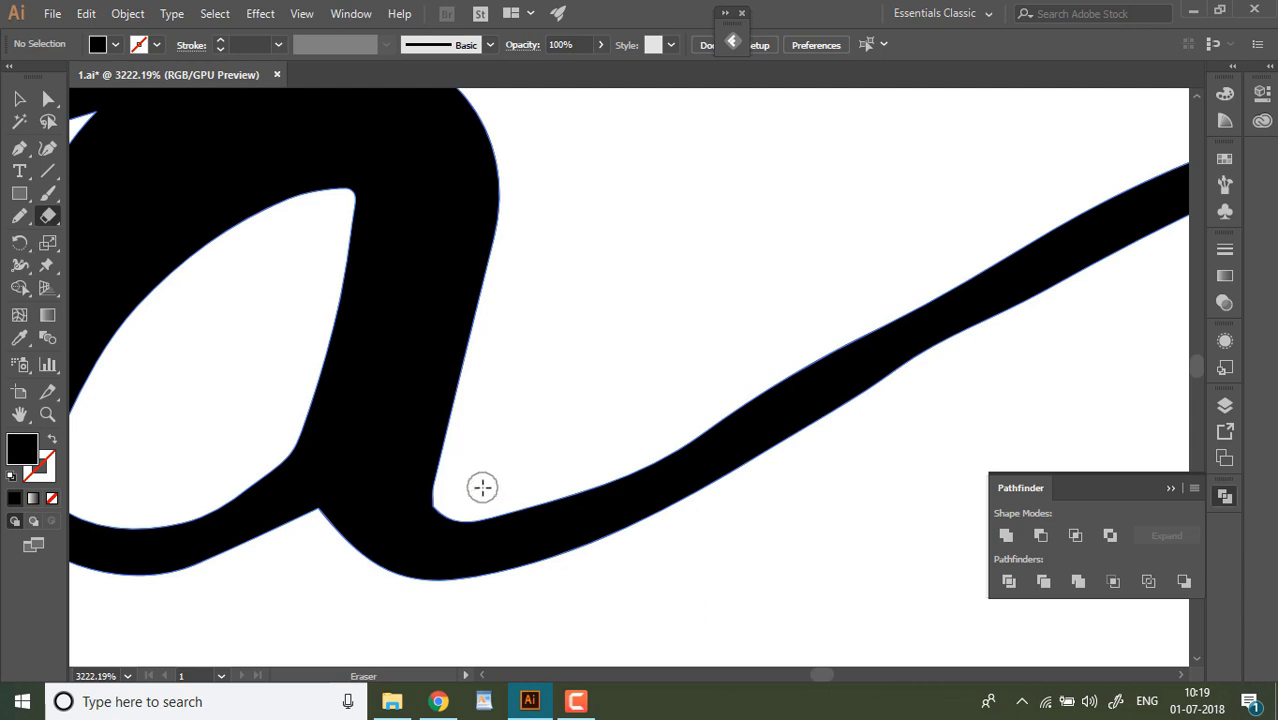
mouse_move(482, 485)
mouse_down()
mouse_move(474, 614)
mouse_move(478, 585)
mouse_up()
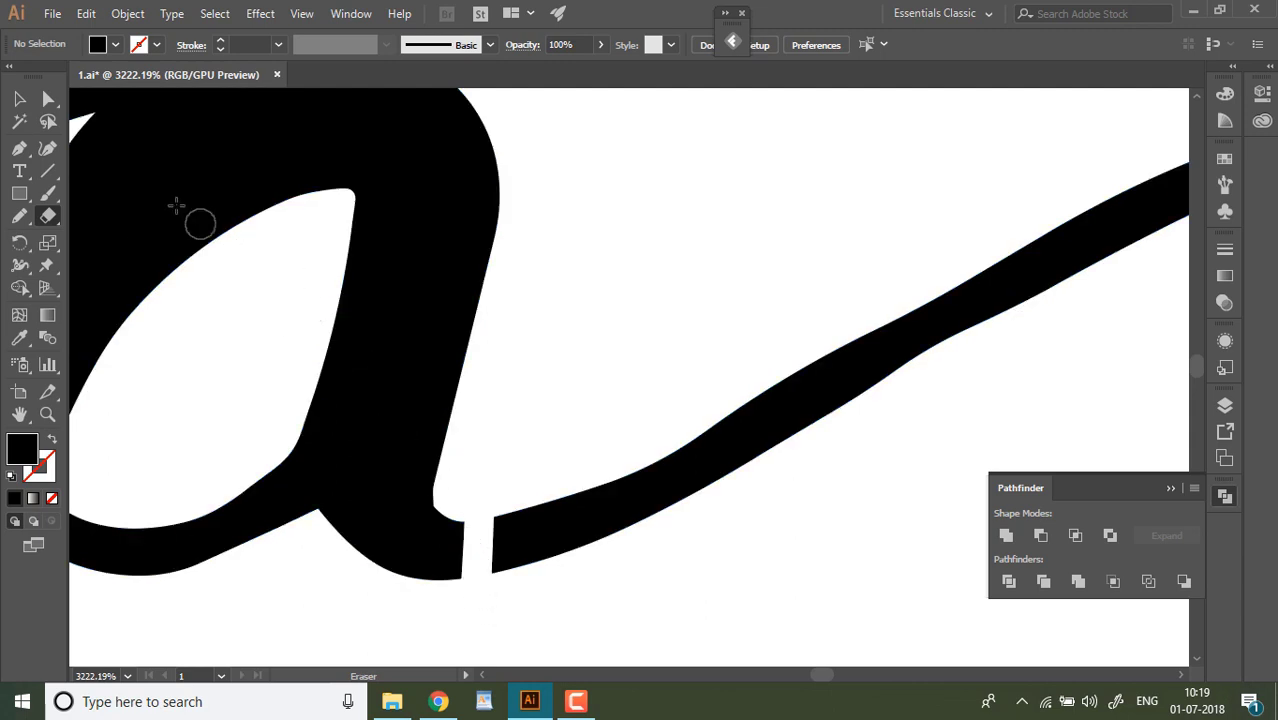
Delete the middle a's detached tail and lead-in stroke, and the top a's detached tail.
click(19, 98)
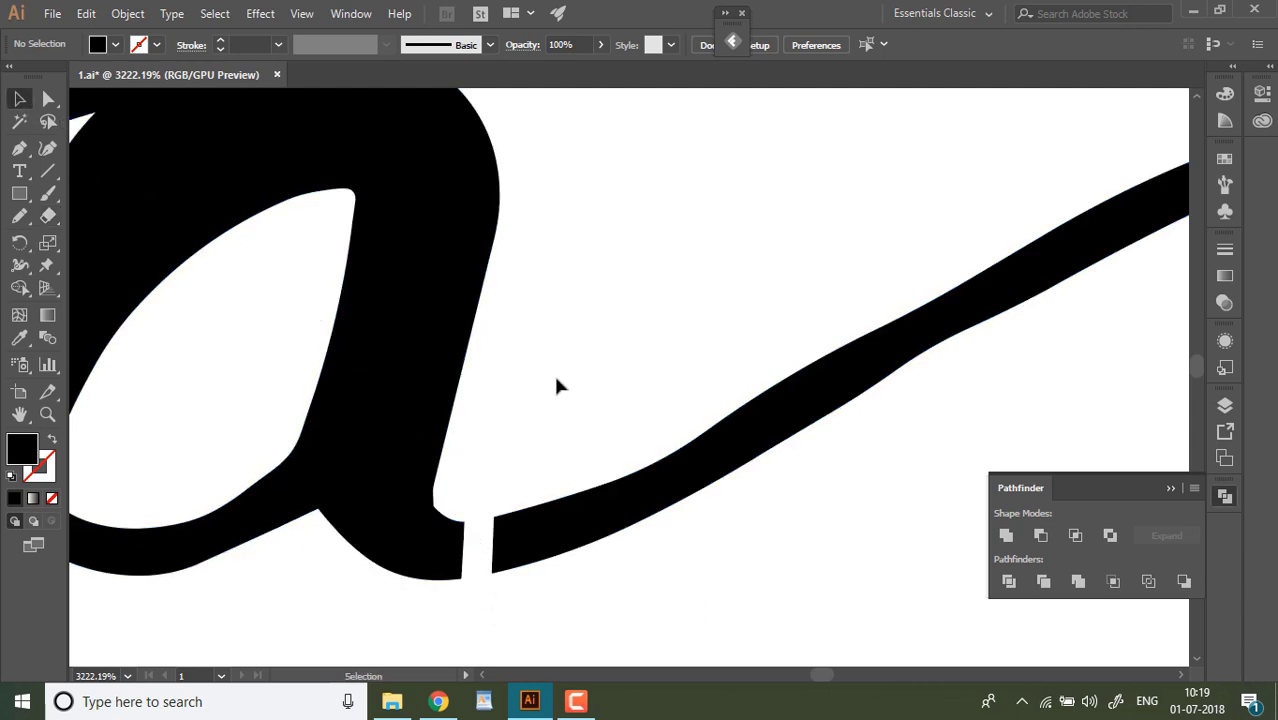
key(ctrl+0)
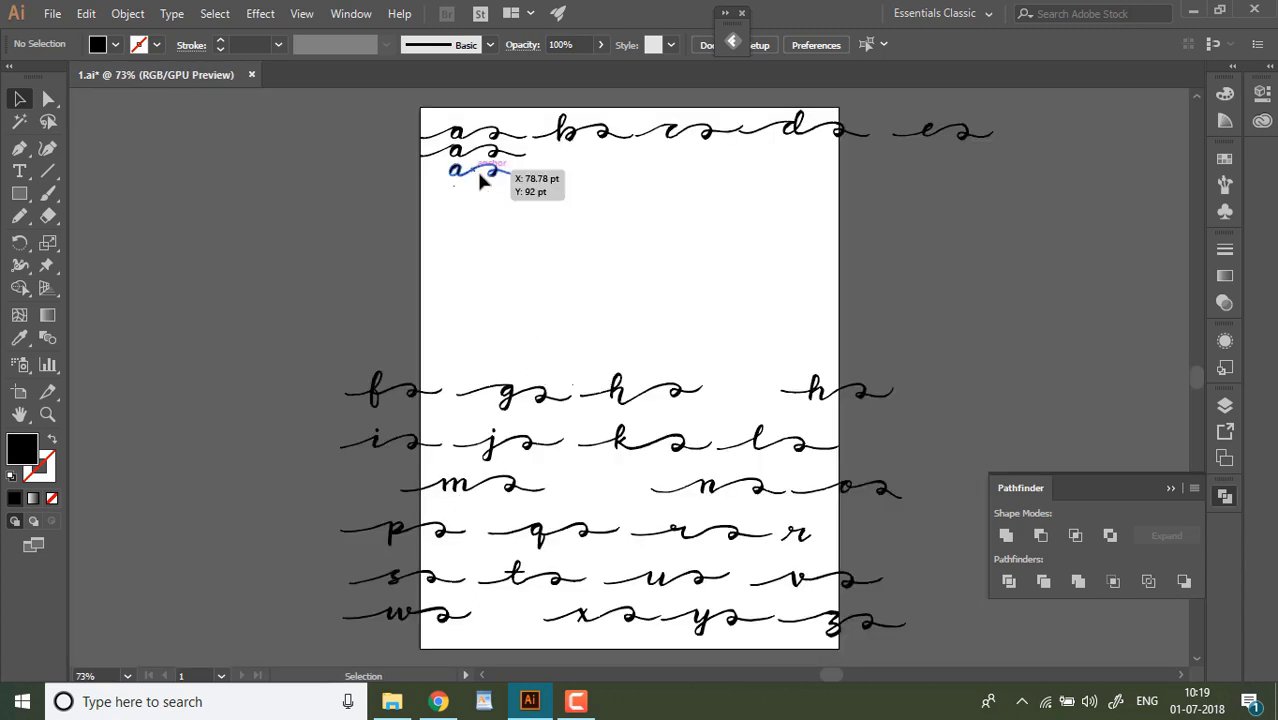
click(475, 153)
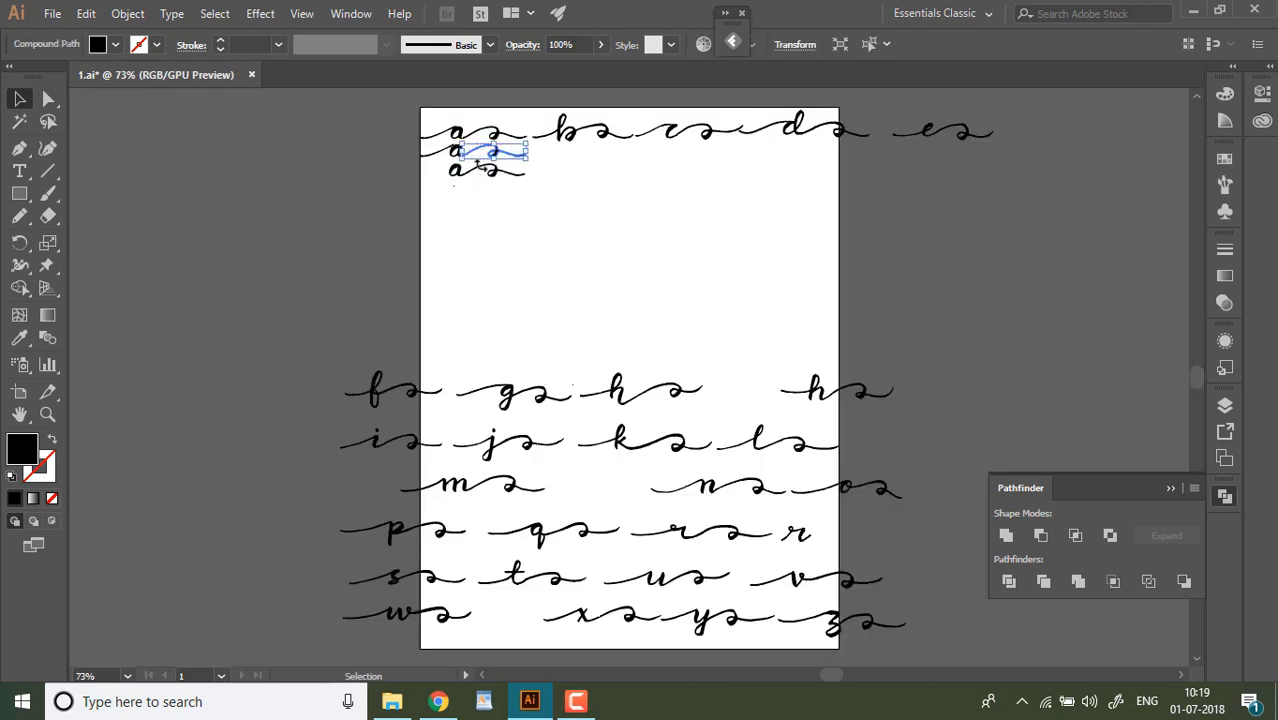
key(Delete)
click(434, 153)
key(Delete)
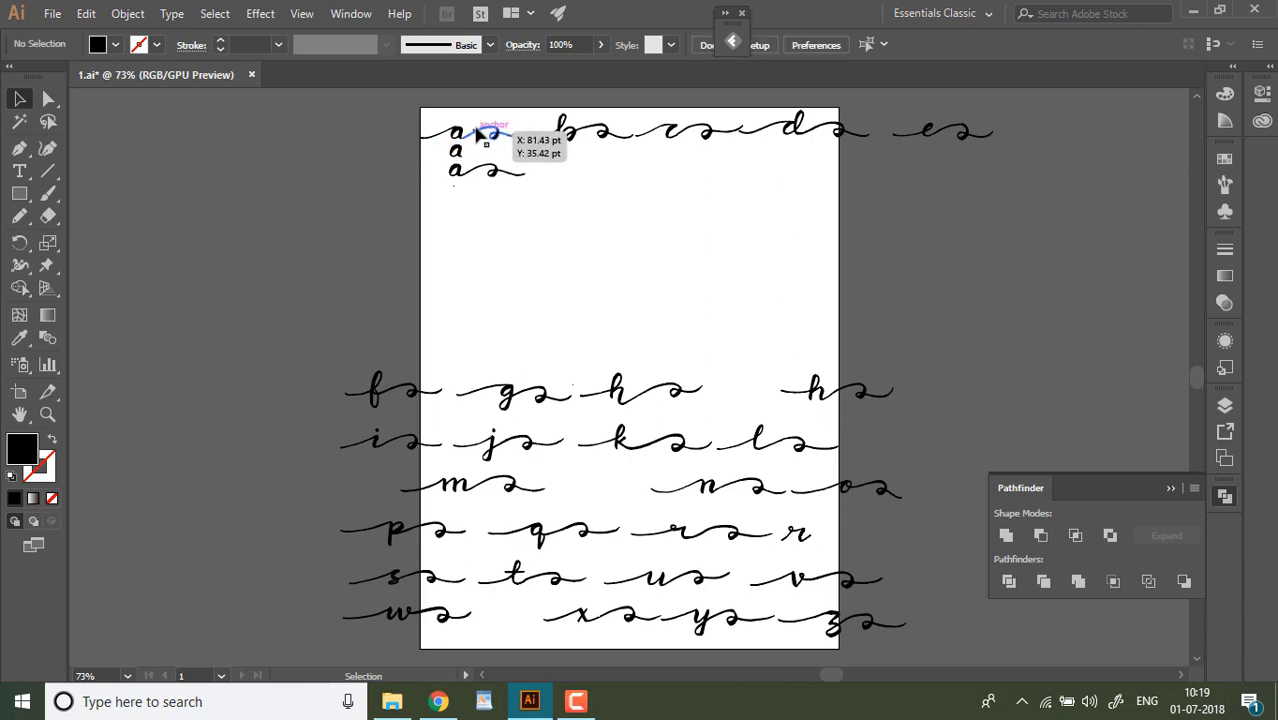
click(448, 134)
click(488, 132)
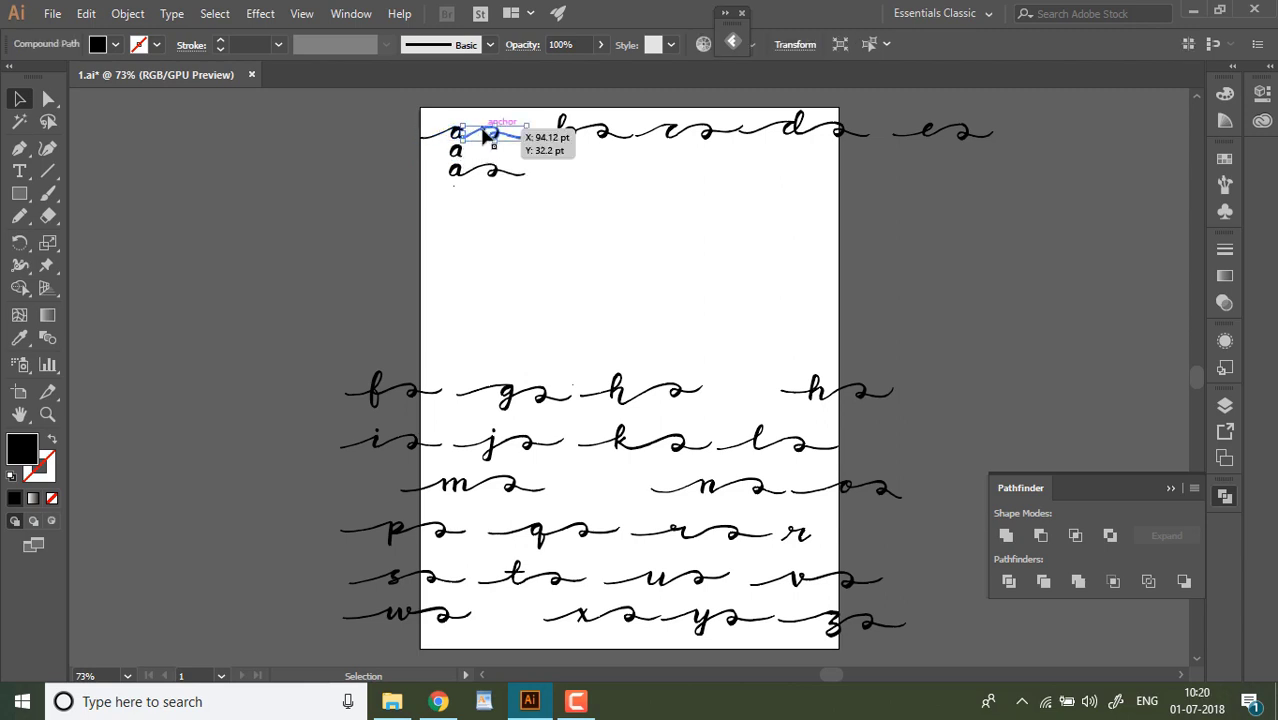
key(Delete)
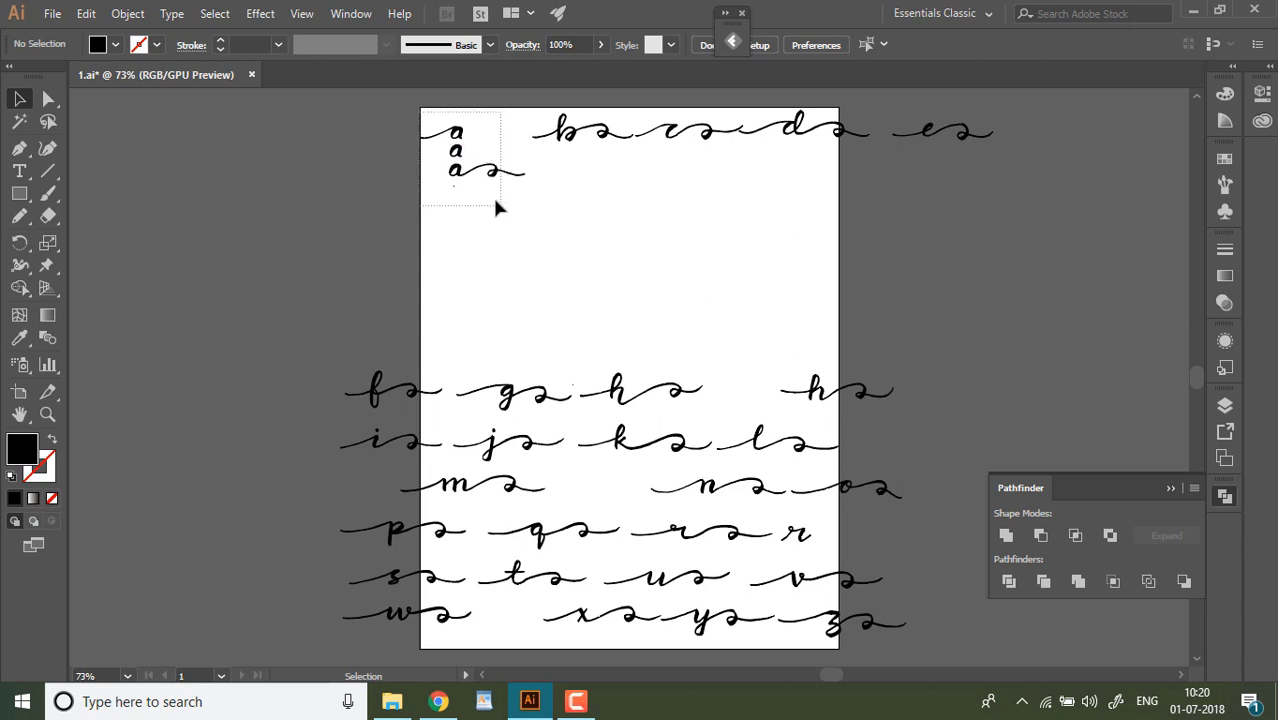
Redraw the b glyph's outline with the Pencil tool, smoothing the joint at the stem's foot and the bowl.
drag(495, 200, 503, 202)
click(450, 233)
click(47, 414)
drag(447, 145, 495, 163)
drag(456, 110, 499, 97)
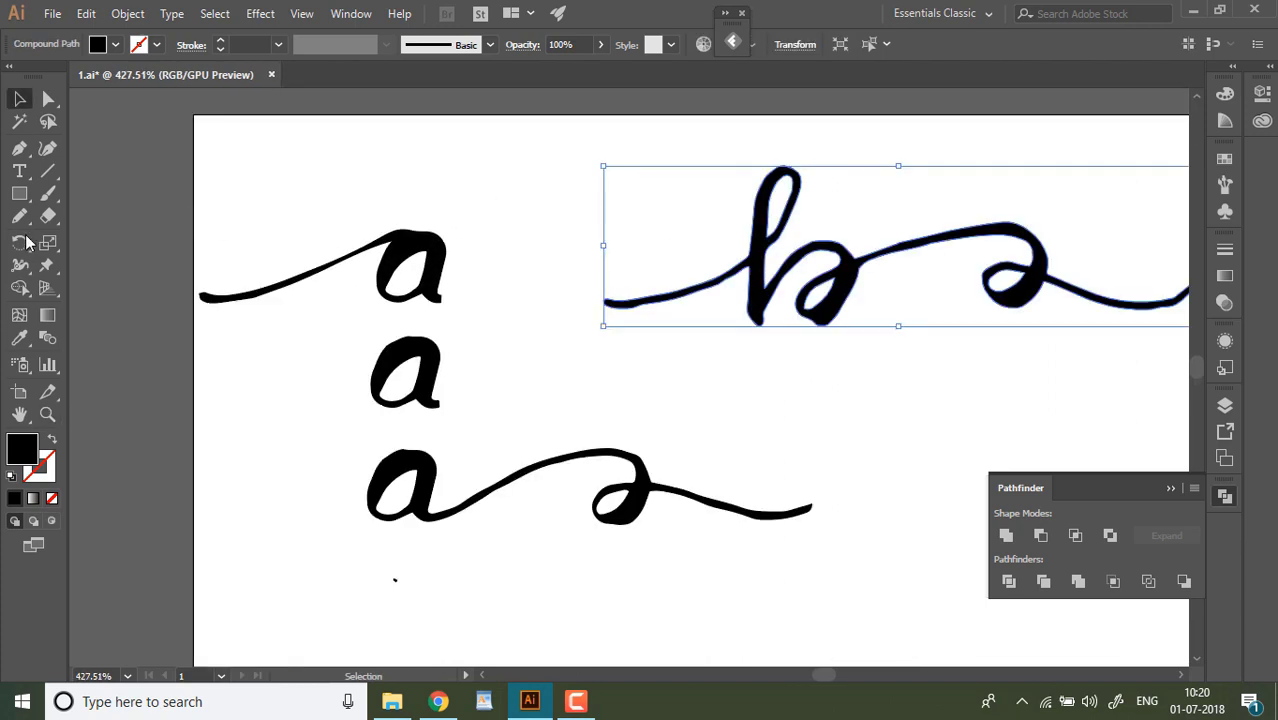
click(24, 220)
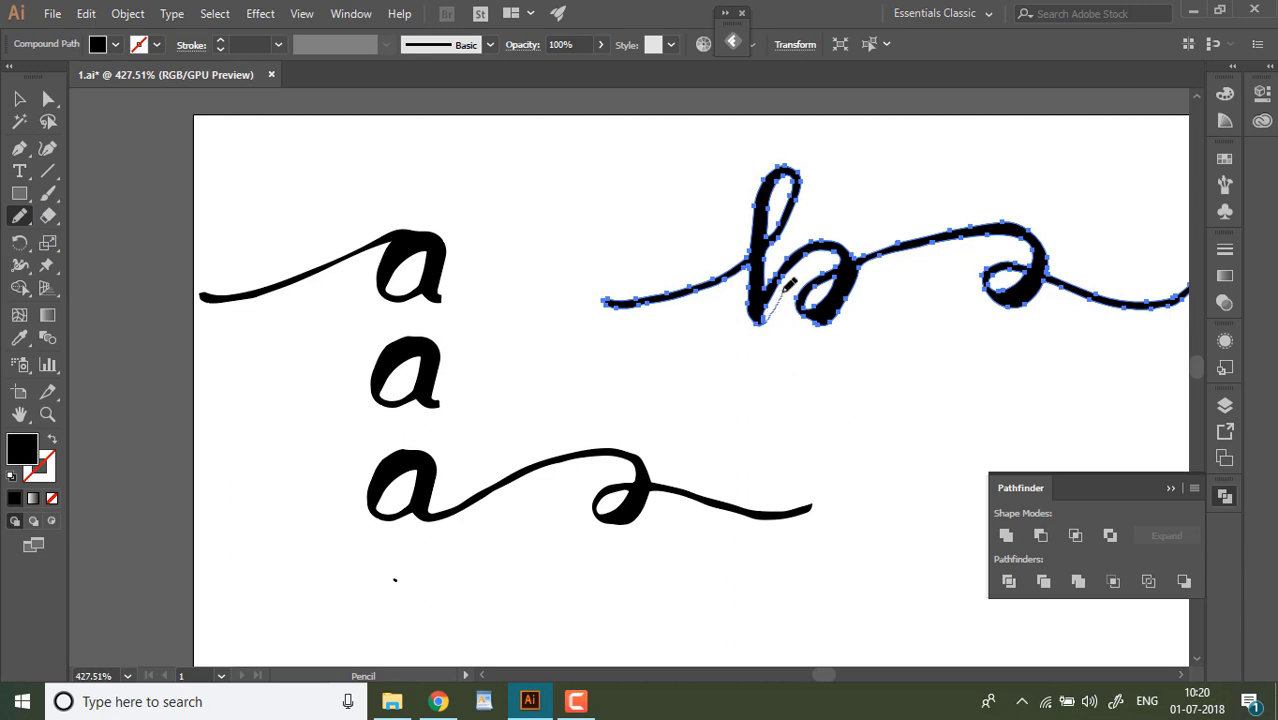
mouse_move(782, 294)
mouse_down()
mouse_move(824, 242)
mouse_move(937, 238)
mouse_up()
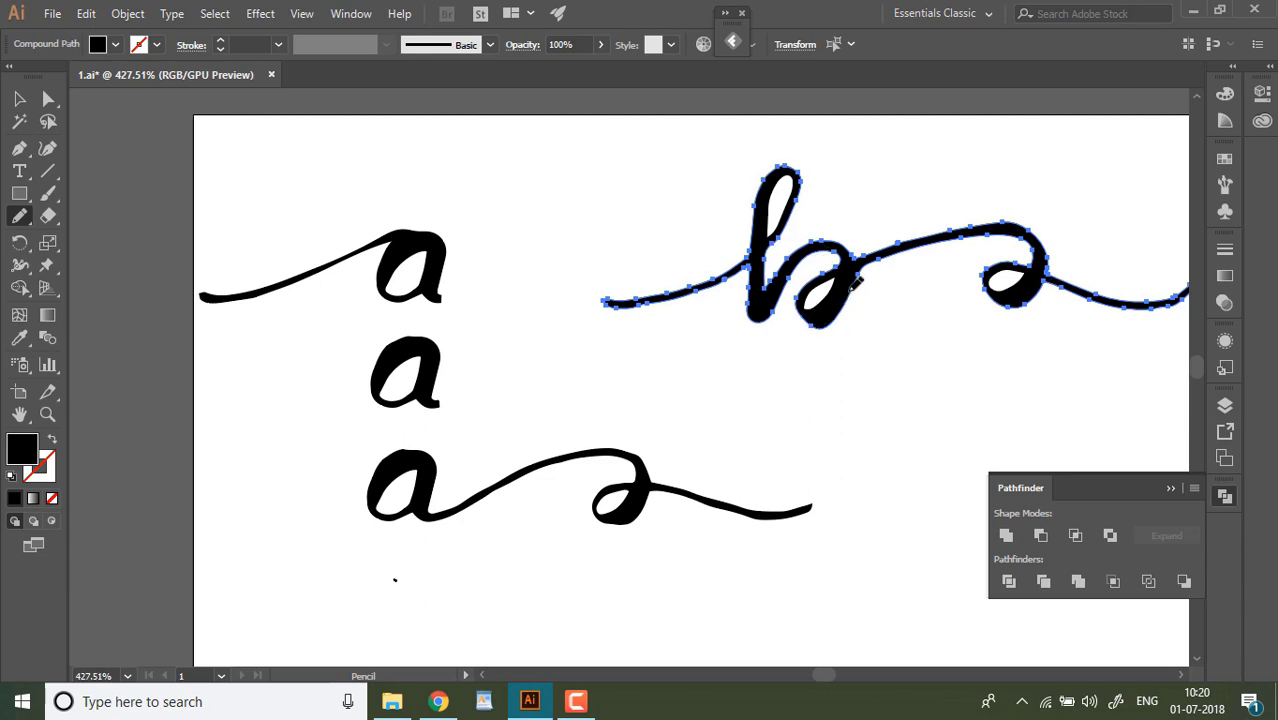
Smooth the underside of the b glyph's lead-in stroke with the Pencil tool and deselect the glyph.
drag(1048, 270, 888, 289)
click(20, 99)
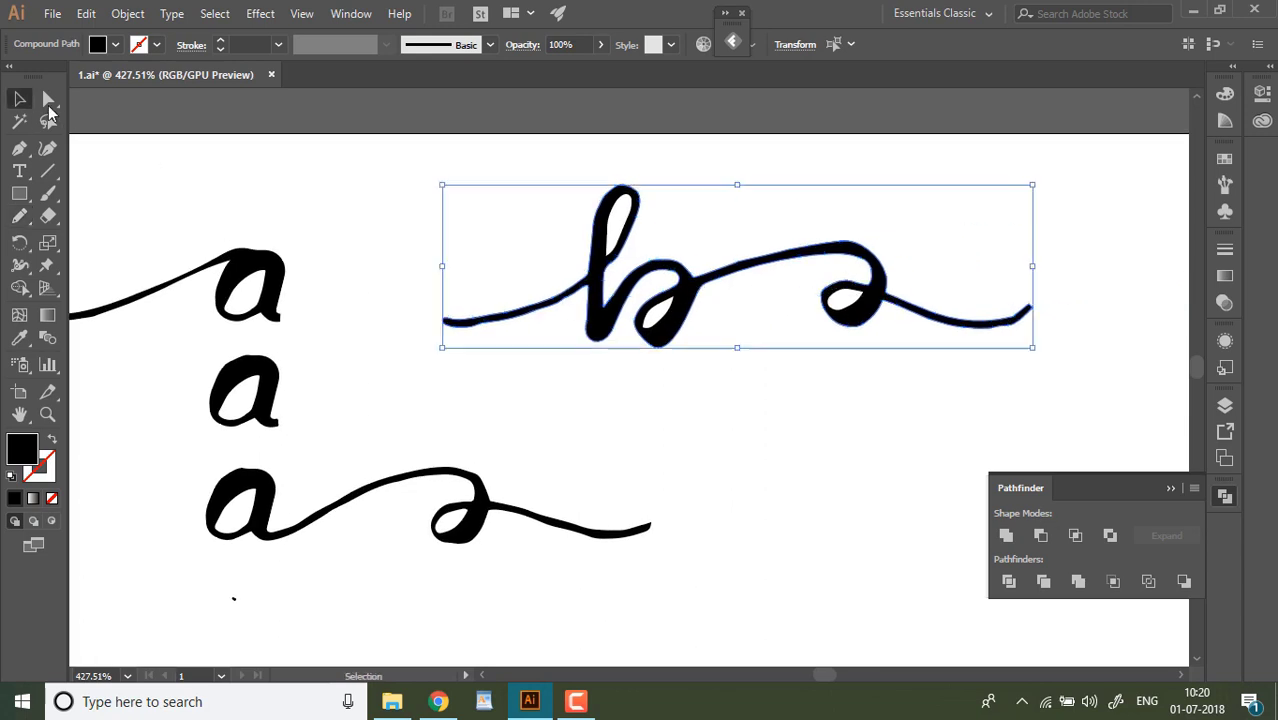
mouse_move(514, 262)
mouse_down()
mouse_move(580, 310)
mouse_move(559, 285)
mouse_up()
click(20, 216)
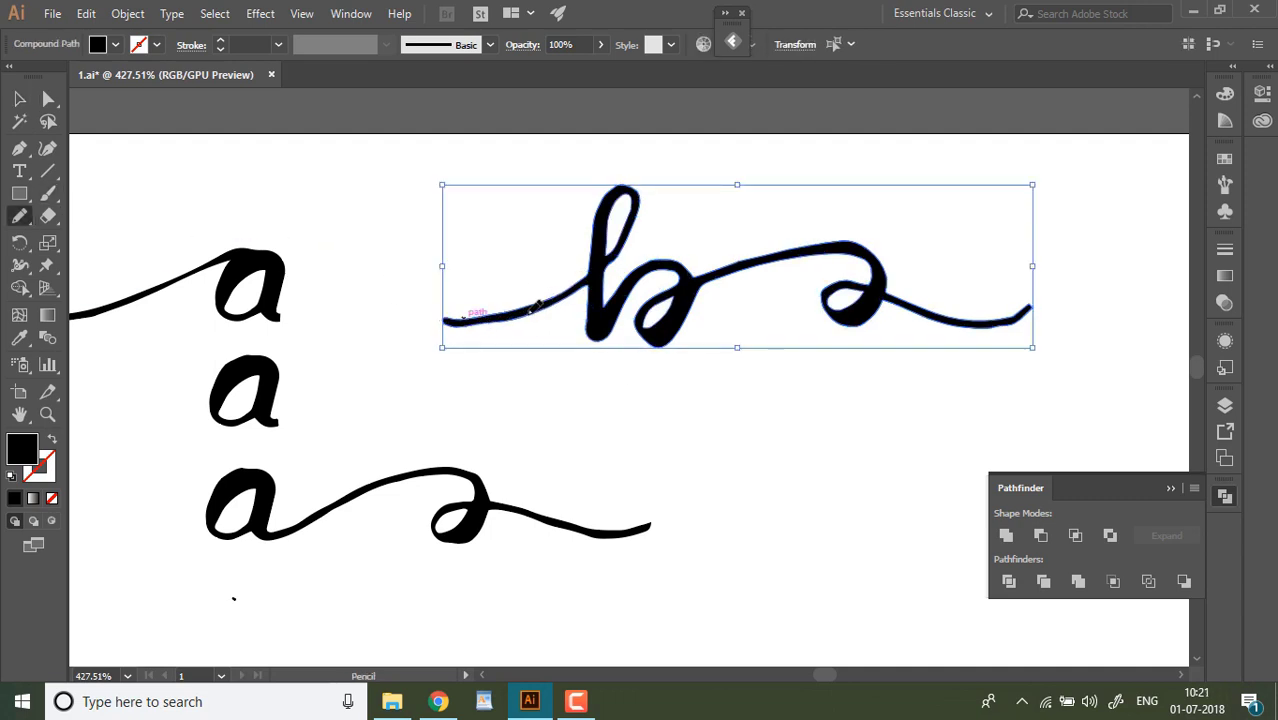
click(24, 98)
click(484, 286)
click(491, 322)
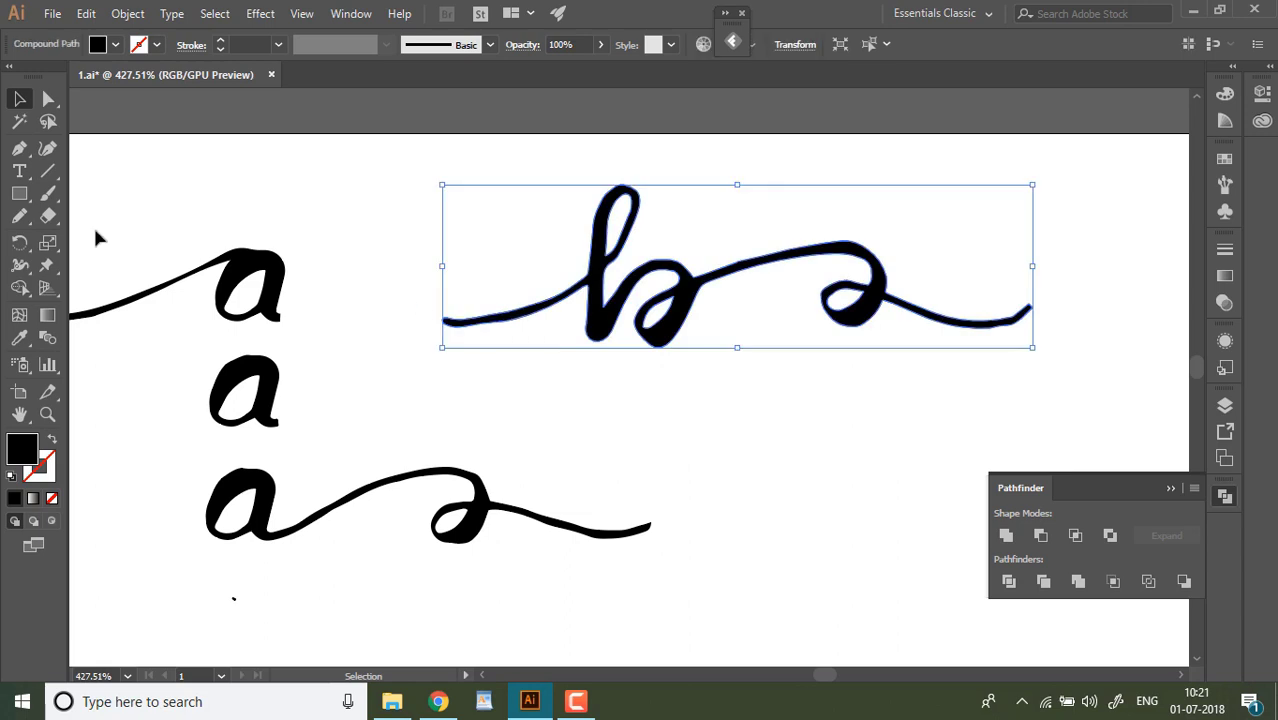
click(50, 416)
drag(410, 277, 622, 386)
key(n)
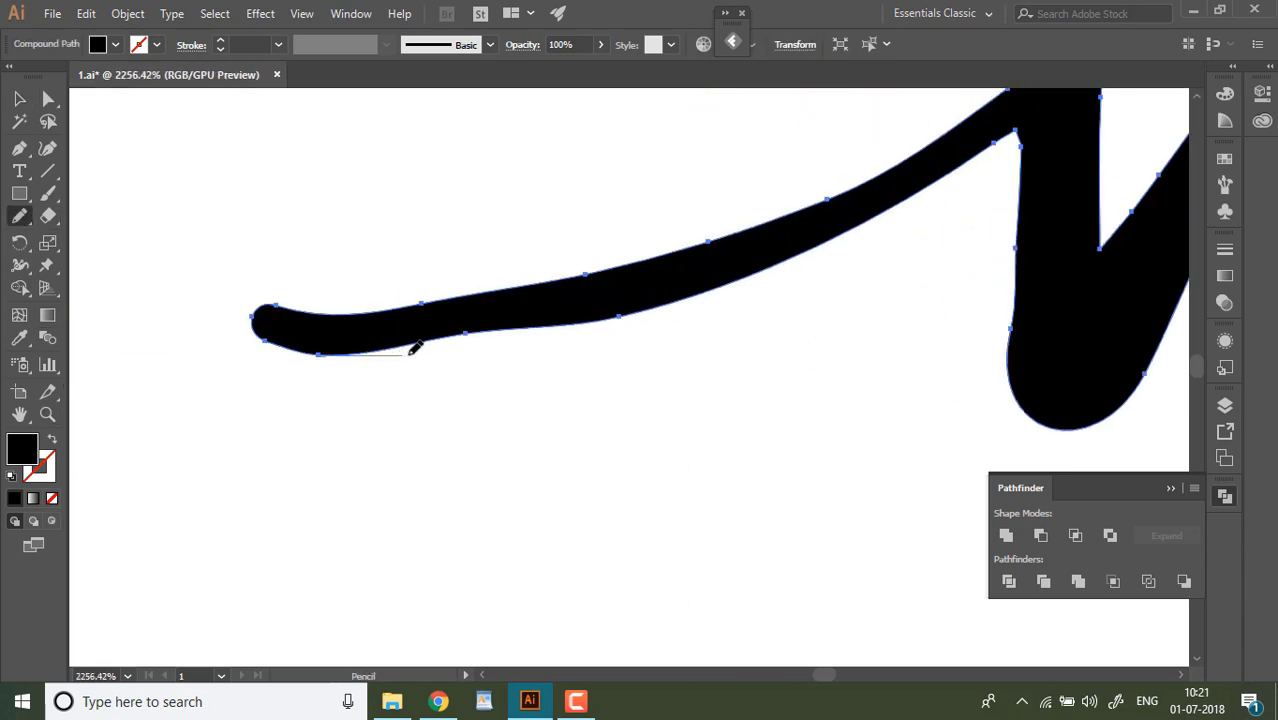
drag(414, 347, 600, 318)
key(ctrl+0)
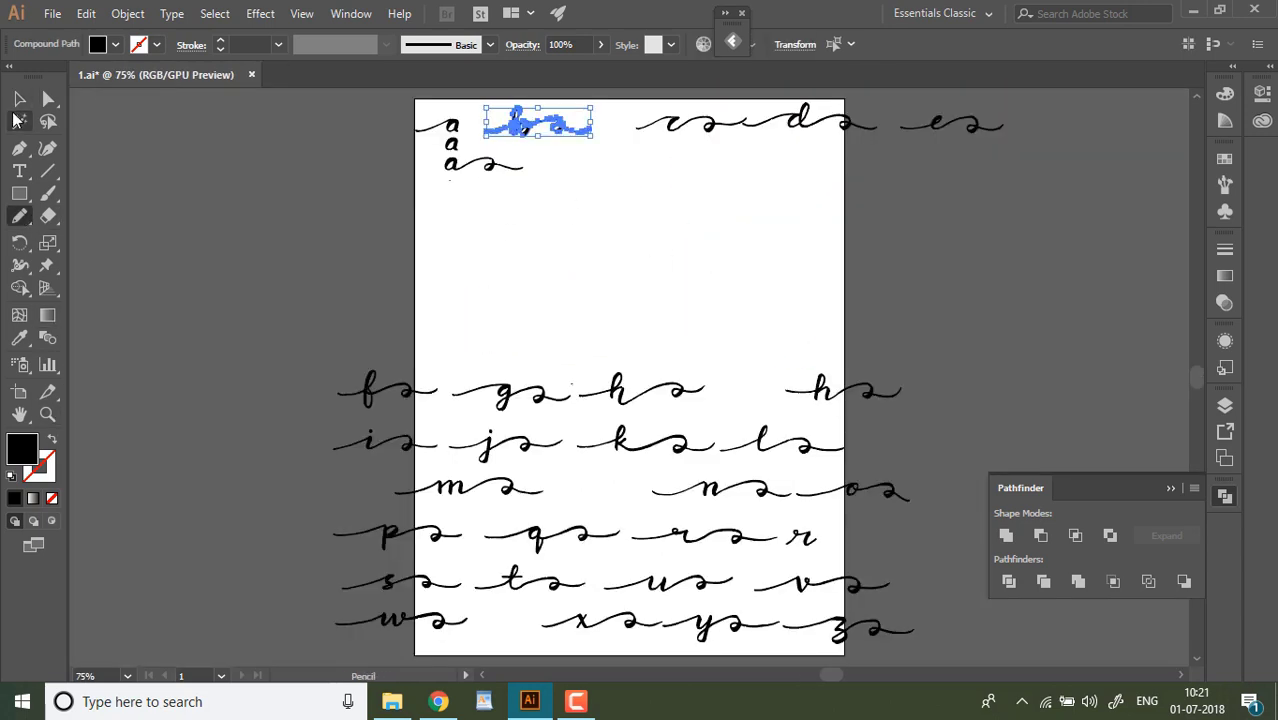
click(14, 117)
click(19, 101)
click(544, 212)
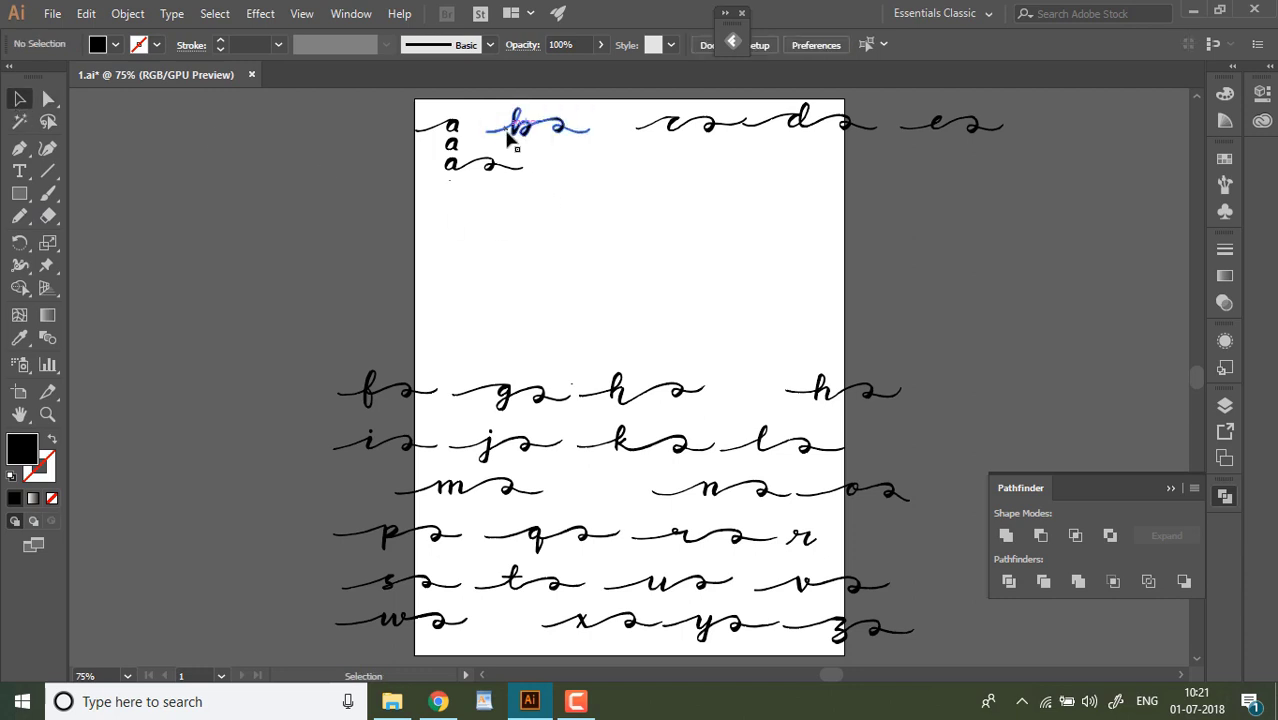
Place two copies of the b glyph below the original and select the middle one.
click(512, 137)
drag(530, 142, 540, 192)
click(582, 155)
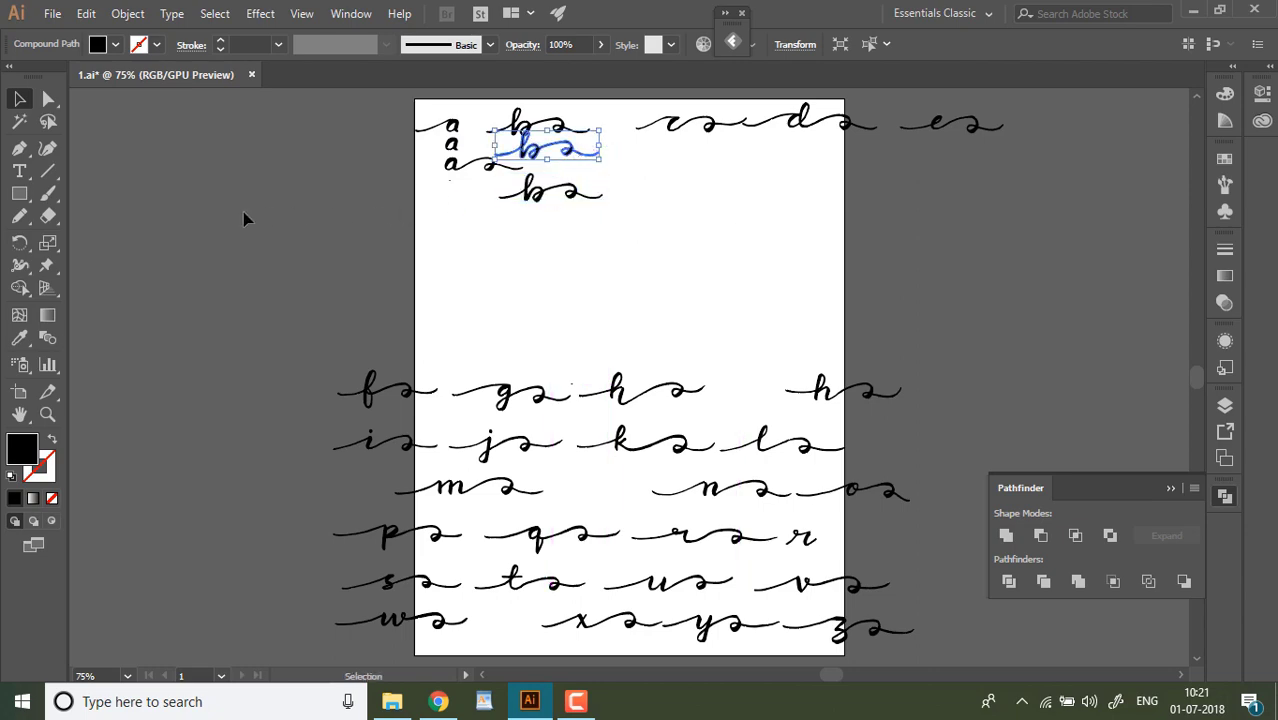
Cut the middle b's lead-in and exit strokes with the Eraser, close to its stem and bowl.
click(47, 414)
click(534, 104)
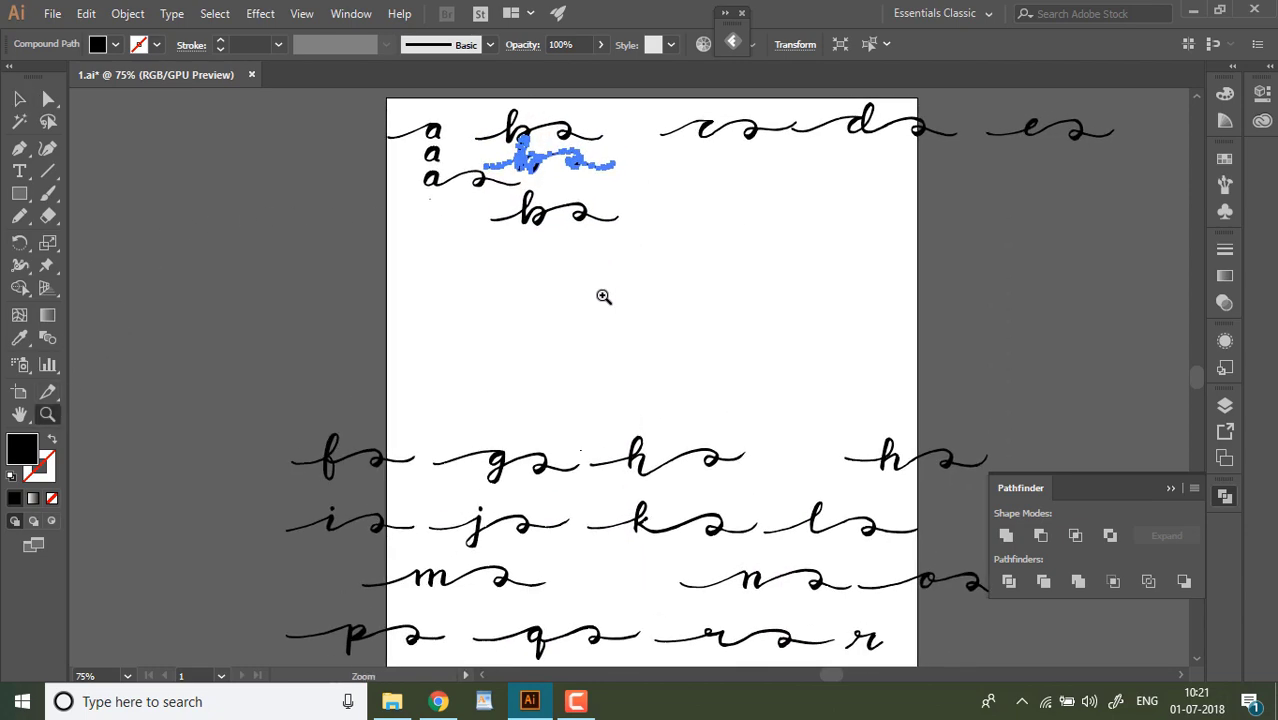
drag(541, 163, 624, 329)
click(624, 329)
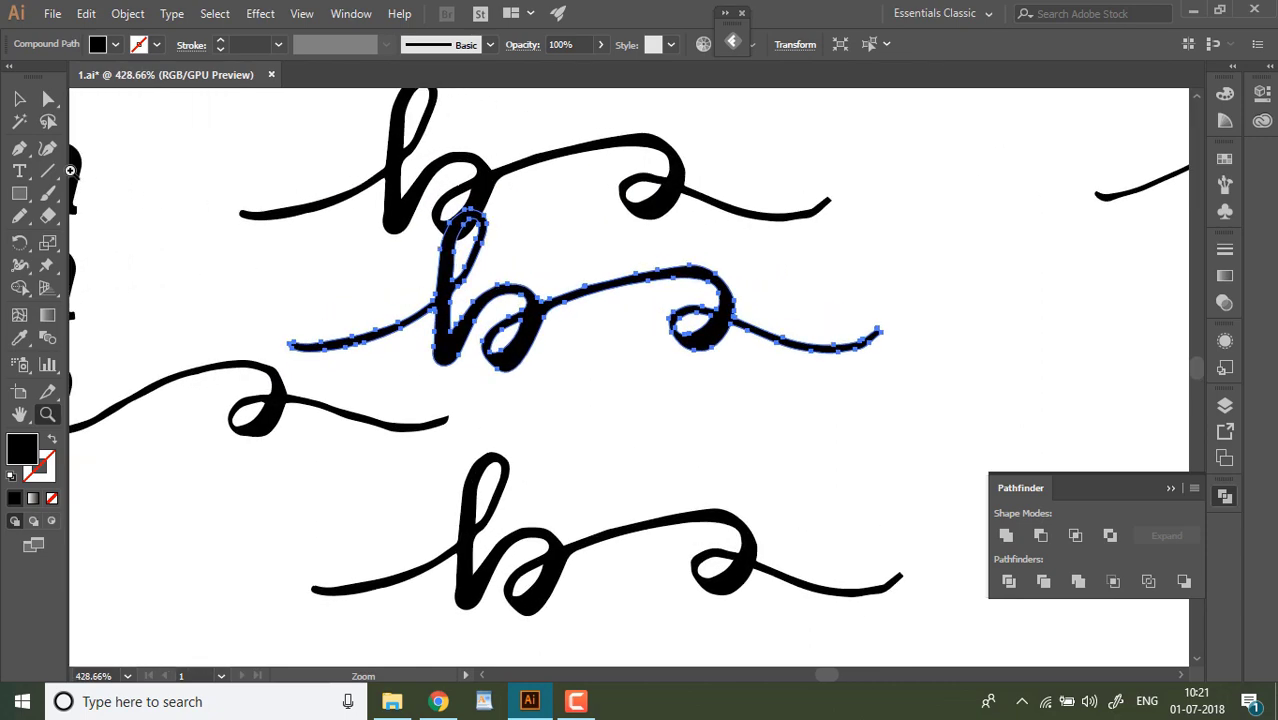
click(46, 218)
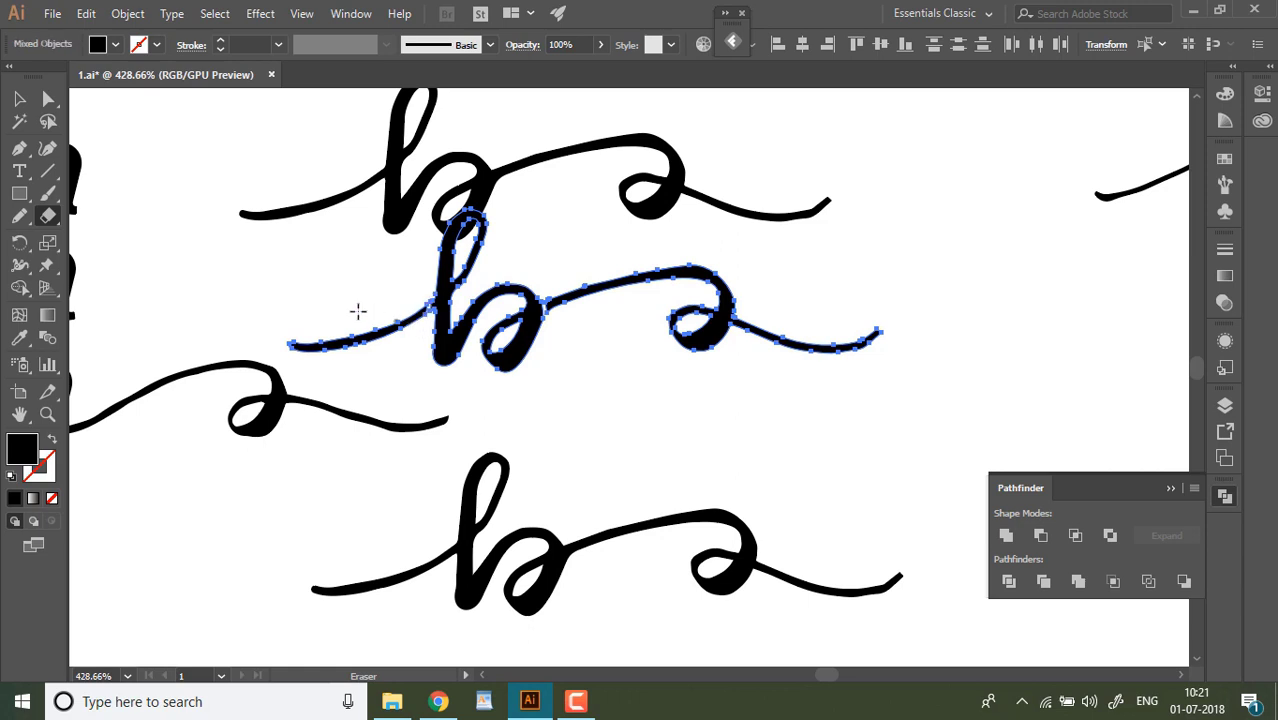
Delete the middle b's detached lead-in and exit strokes and move the bare letter down, clear of the top glyph.
click(19, 99)
click(509, 413)
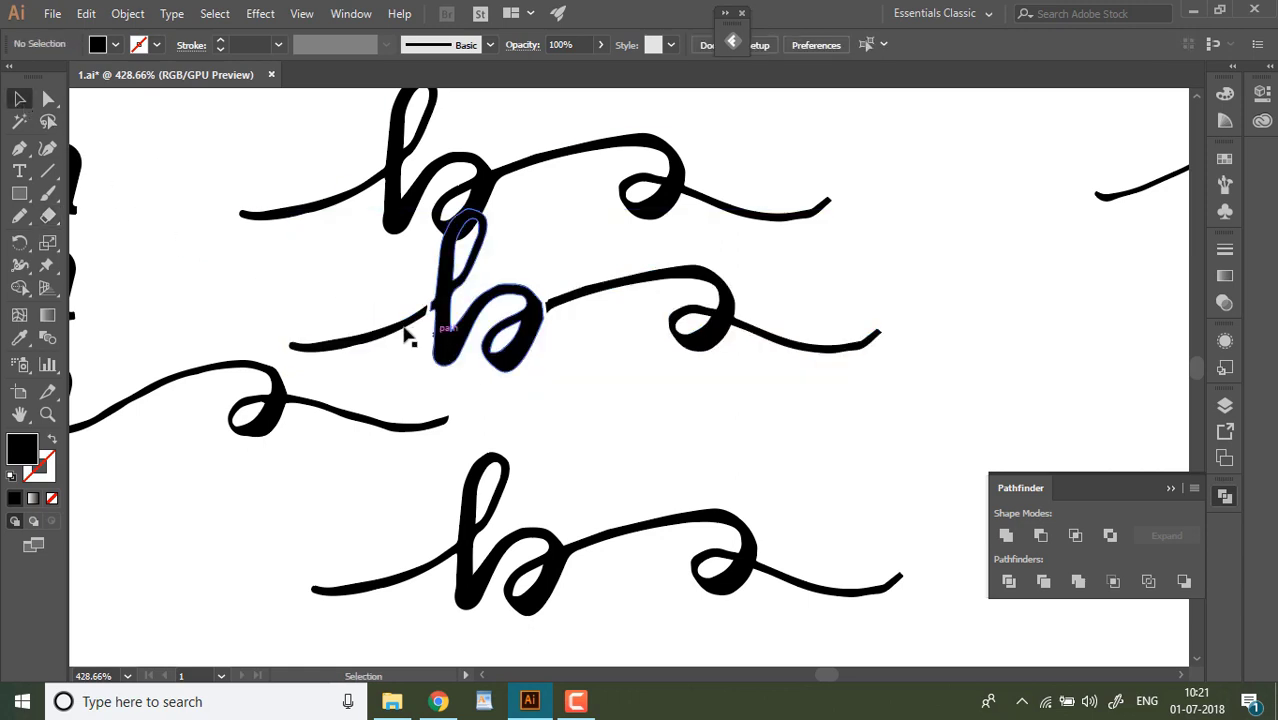
click(422, 322)
key(Delete)
click(572, 282)
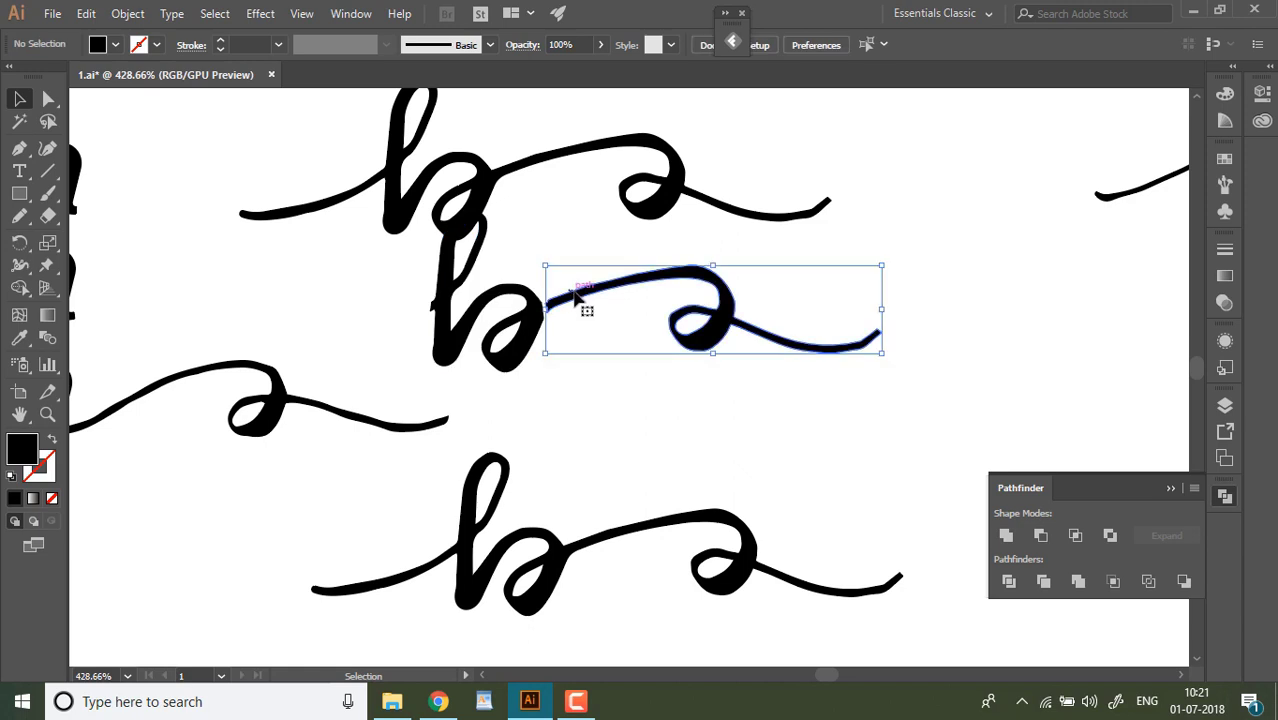
key(Delete)
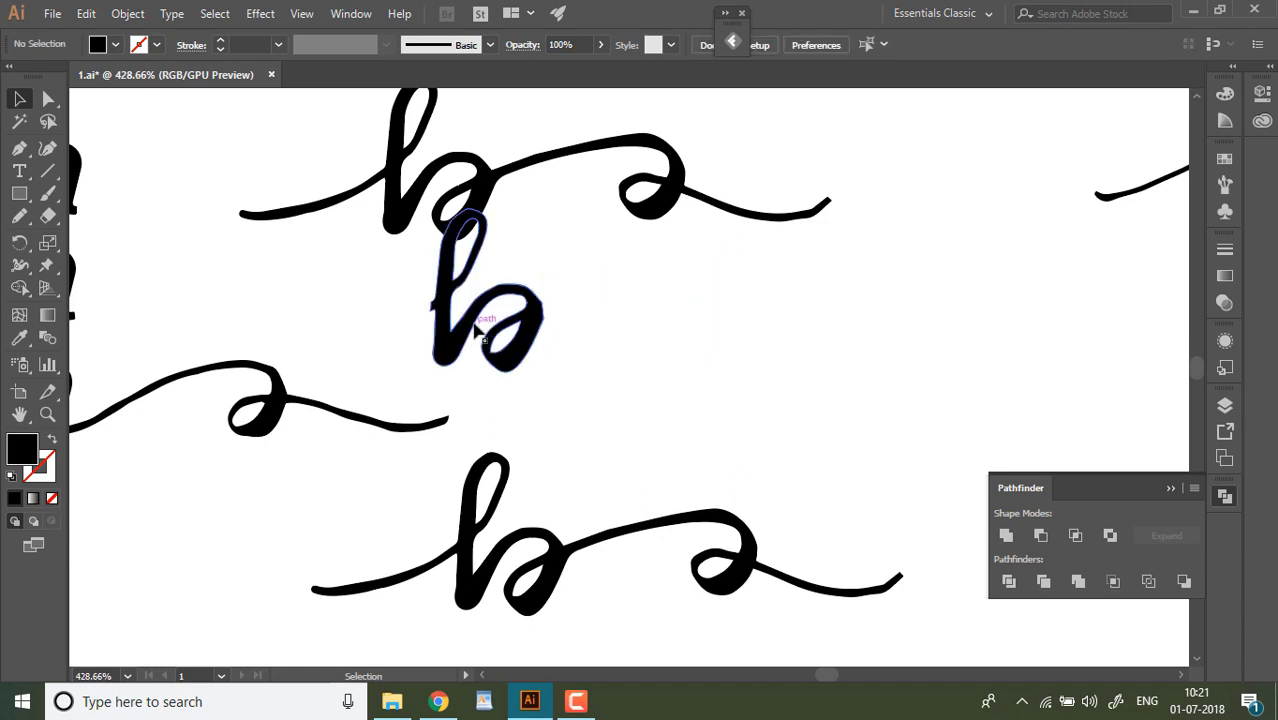
drag(490, 330, 500, 368)
click(588, 327)
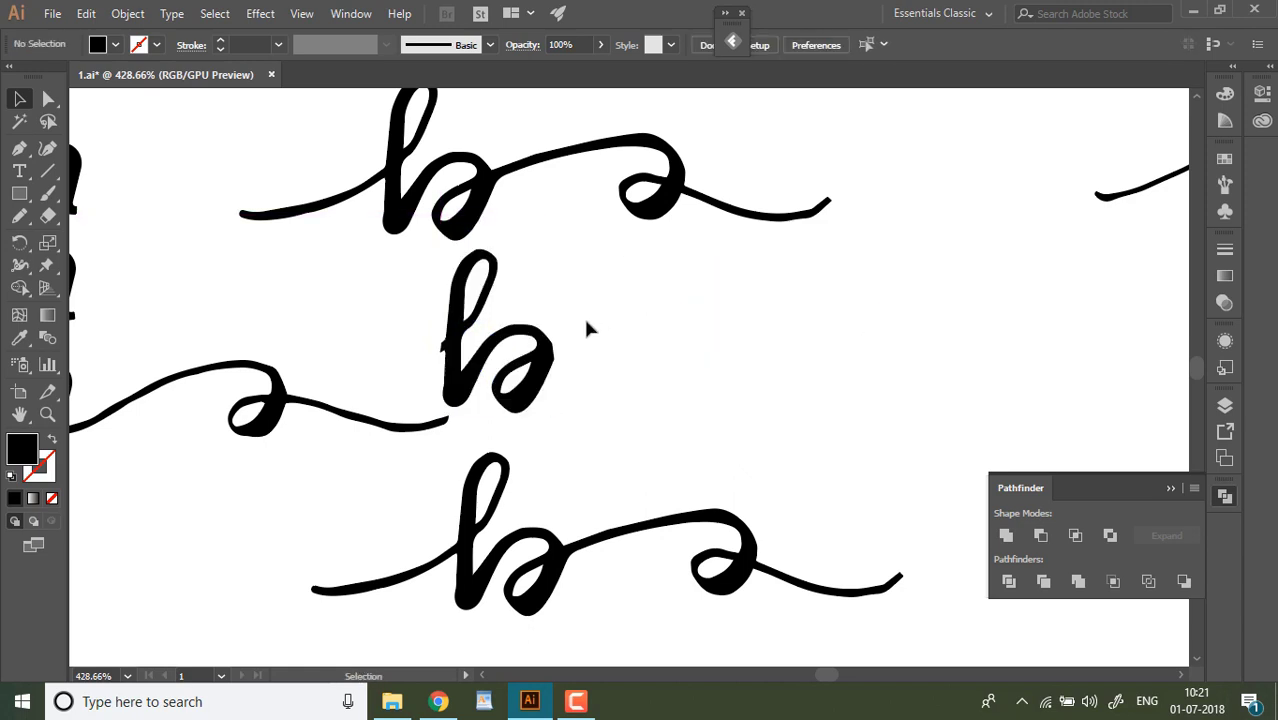
Erase the leftover lead-in stub from the bare b's stem with the Eraser.
click(557, 362)
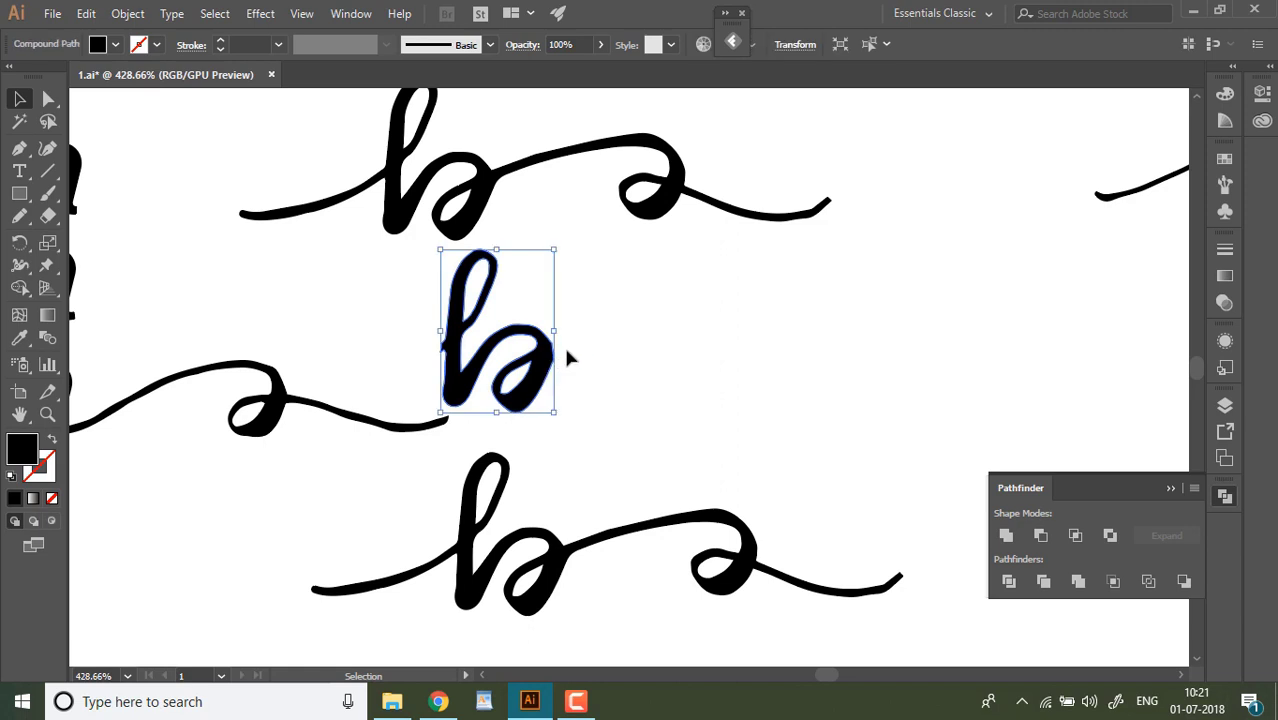
click(558, 358)
click(550, 366)
click(47, 414)
drag(539, 357, 364, 284)
click(48, 216)
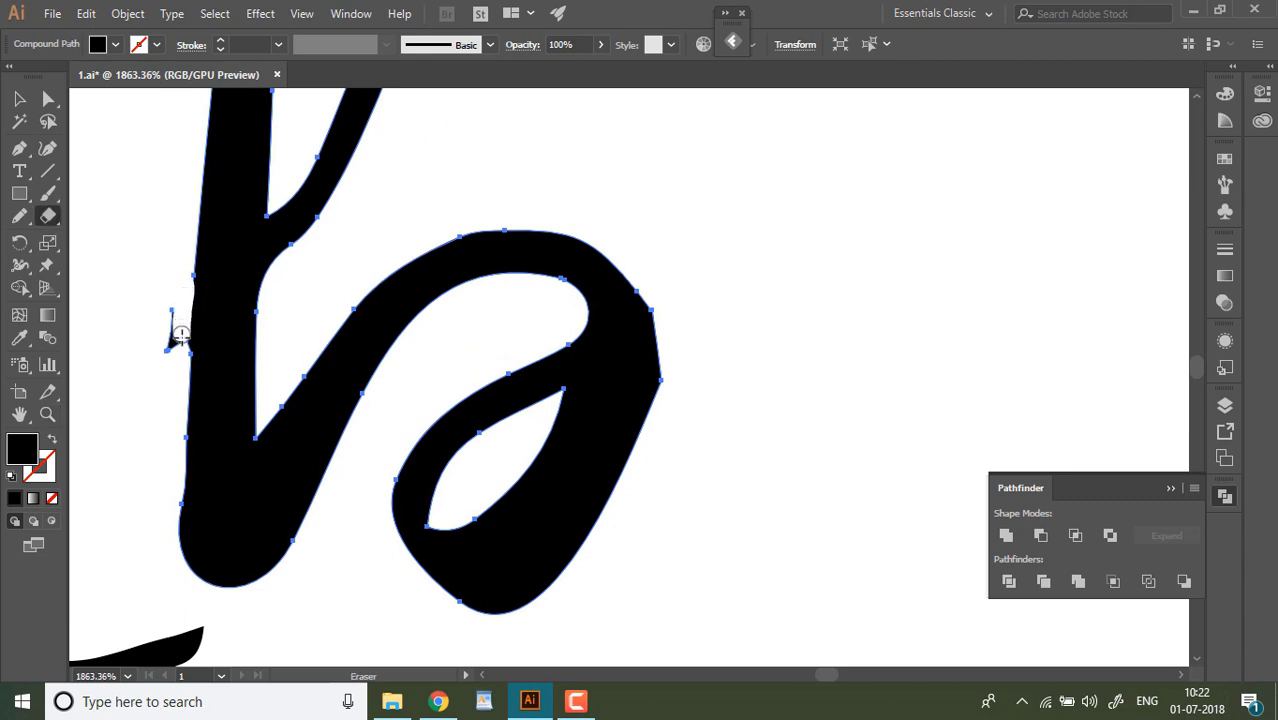
drag(179, 352, 177, 365)
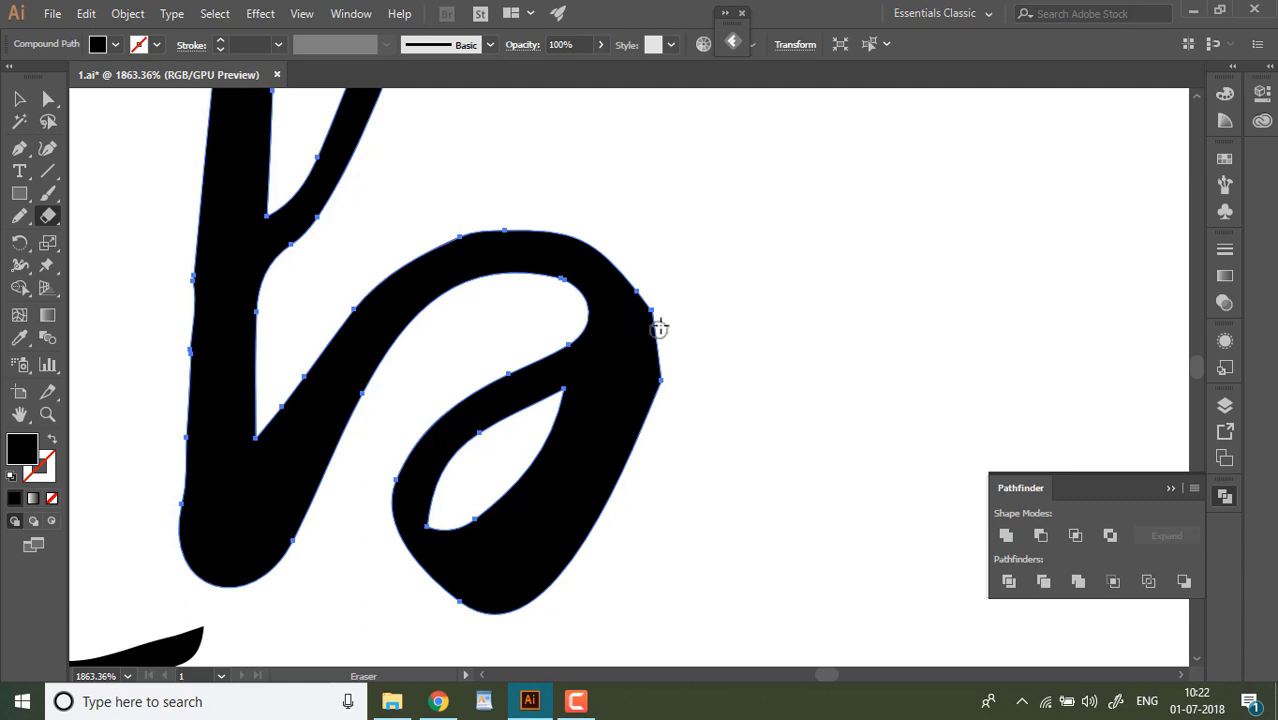
Round off the outer edge of the bare b's bowl with the Pencil tool.
click(19, 216)
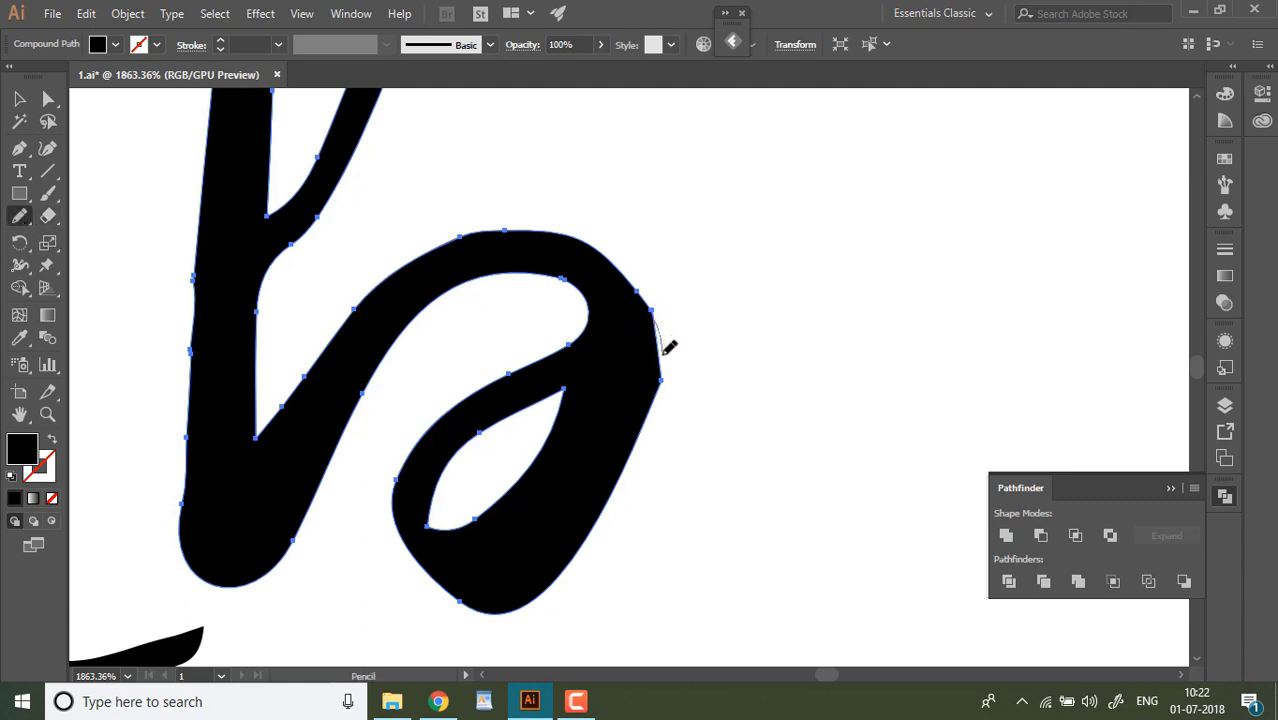
drag(667, 377, 662, 379)
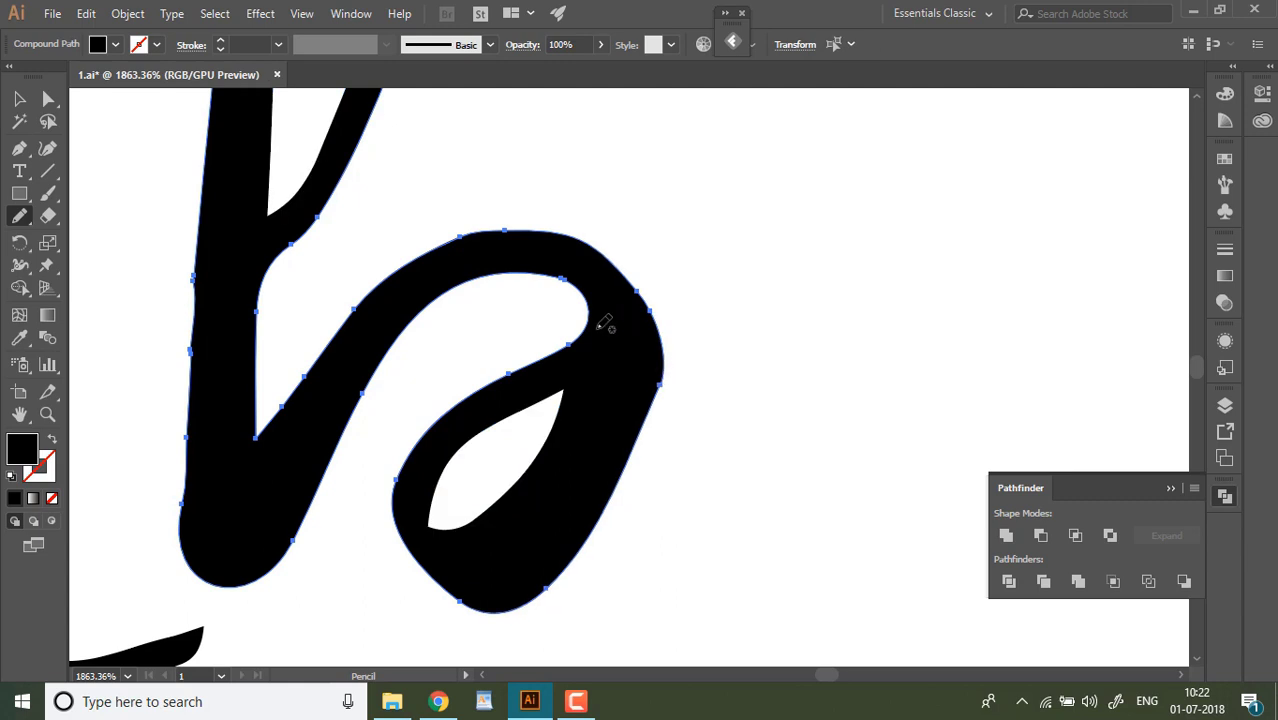
key(ctrl+0)
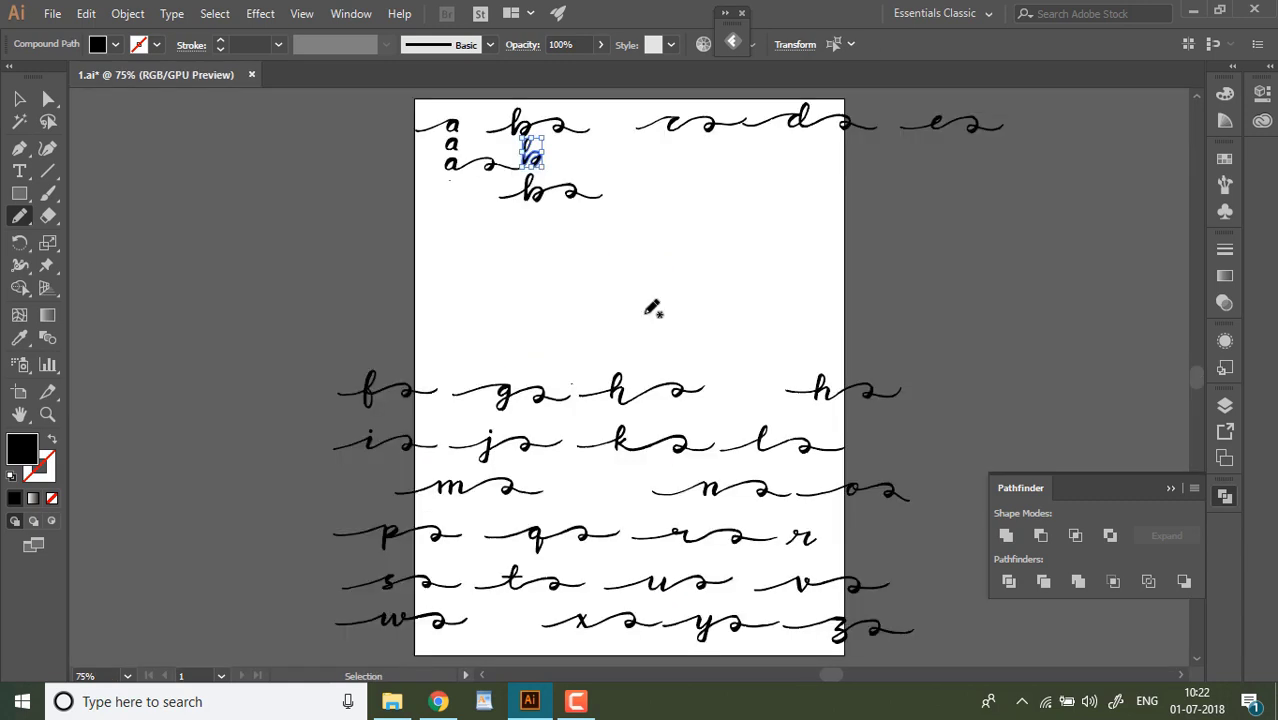
Move the bare b and the bare a side by side into the empty area below the other a and b variants.
click(20, 99)
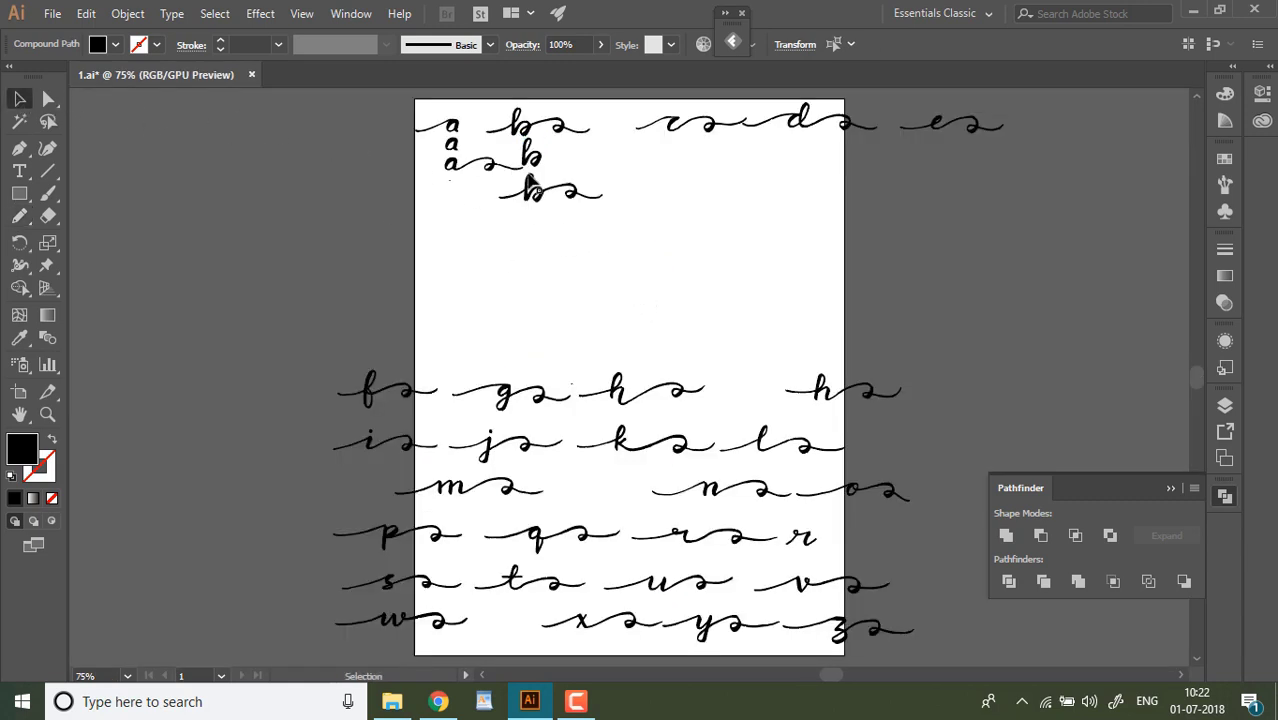
mouse_move(529, 154)
mouse_down()
mouse_move(455, 190)
mouse_move(439, 229)
mouse_up()
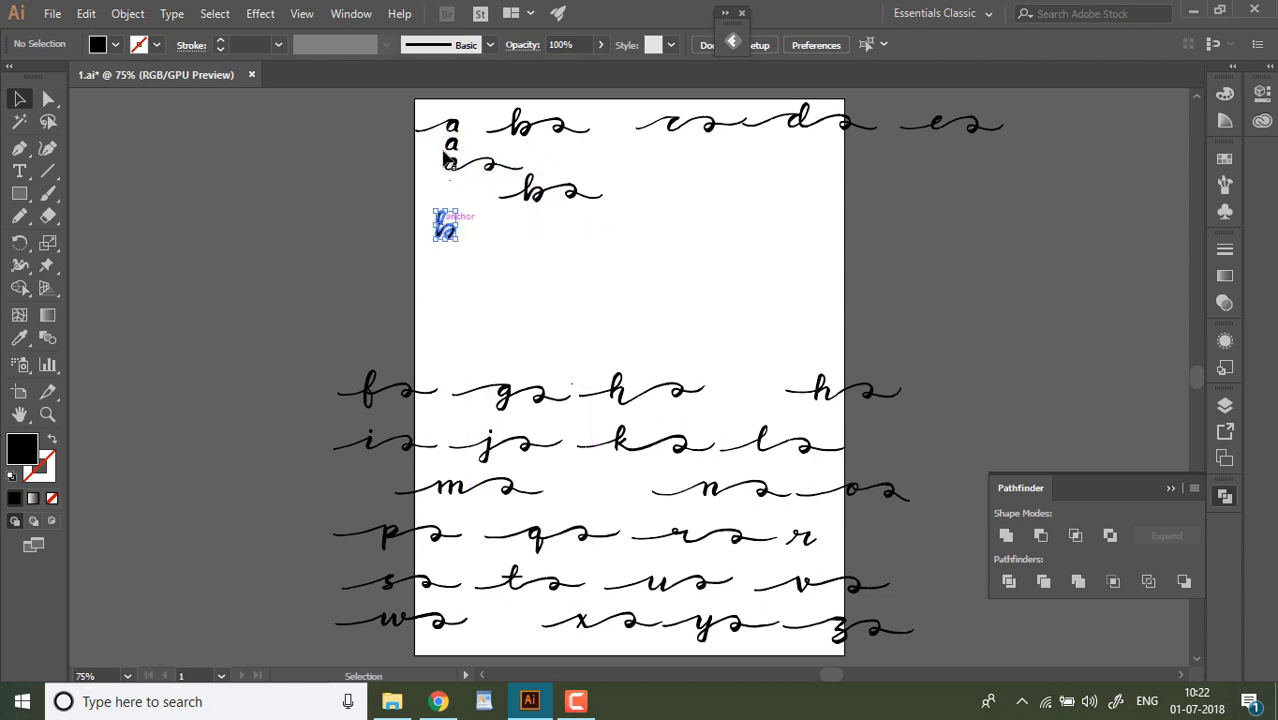
drag(450, 147, 418, 228)
click(491, 233)
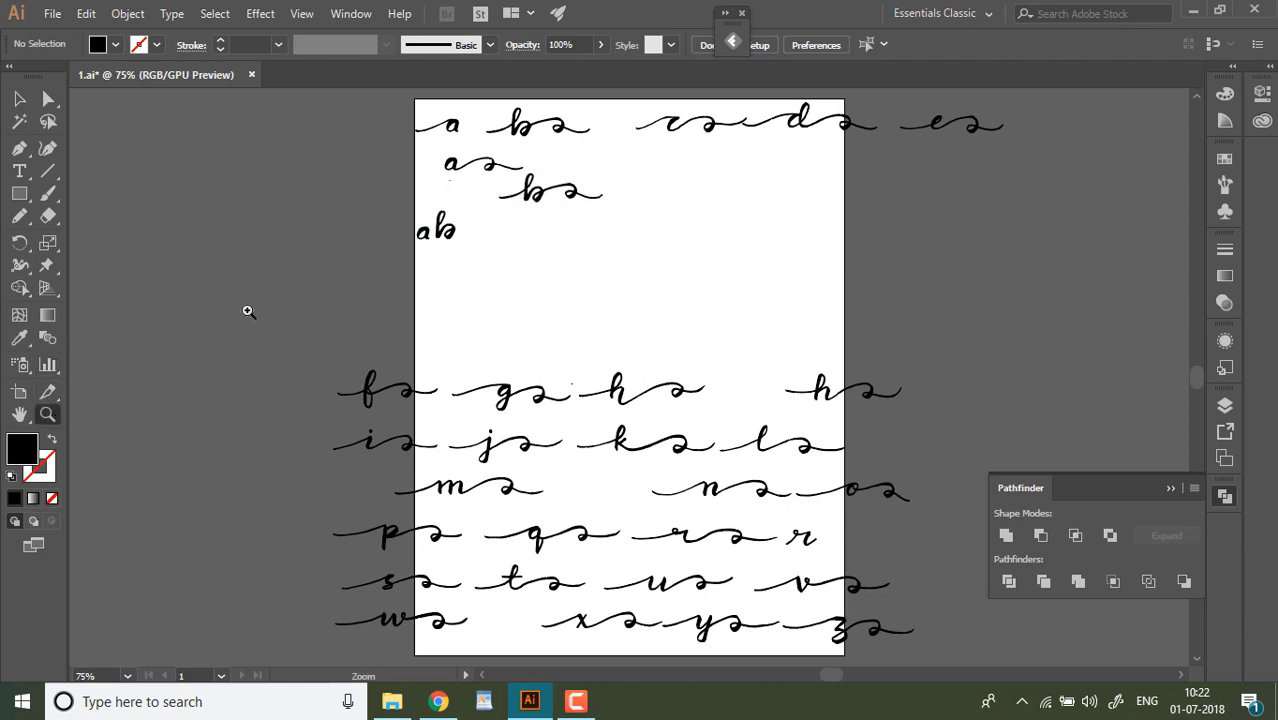
Move the top b glyph down to just above the other full b glyph and deselect it.
mouse_move(530, 172)
mouse_down()
mouse_move(600, 146)
mouse_move(560, 336)
mouse_up()
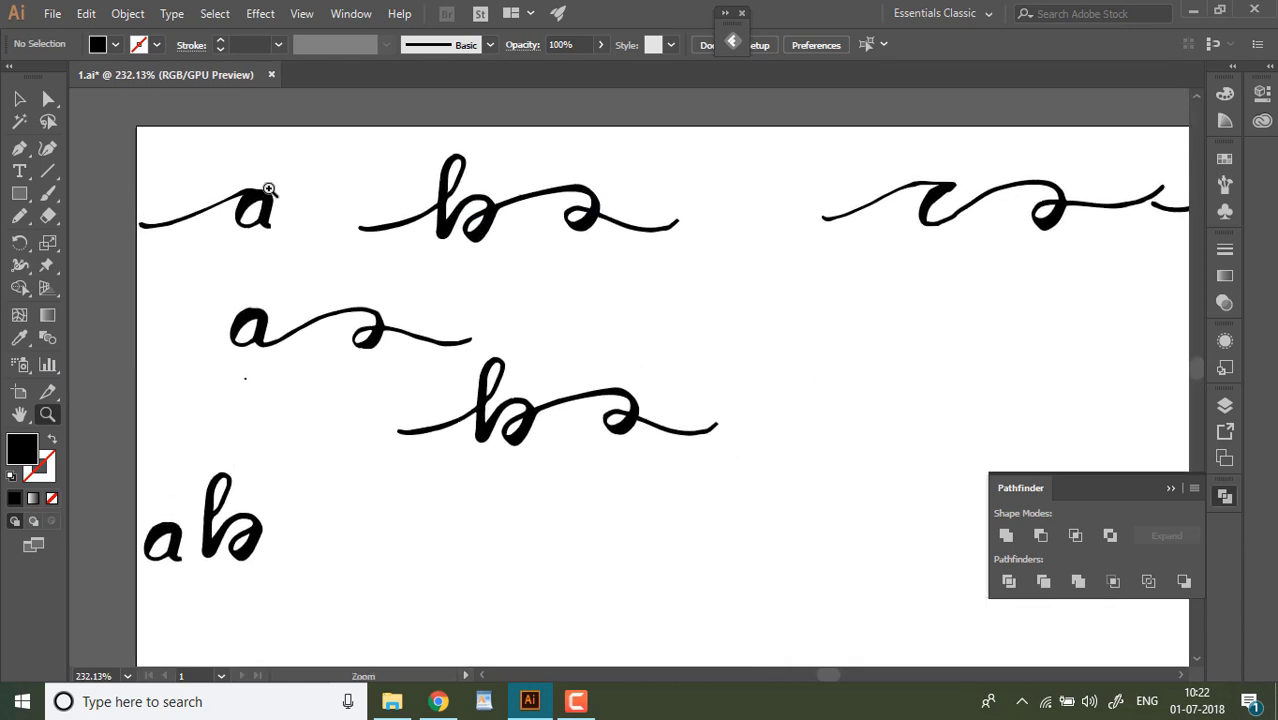
click(19, 98)
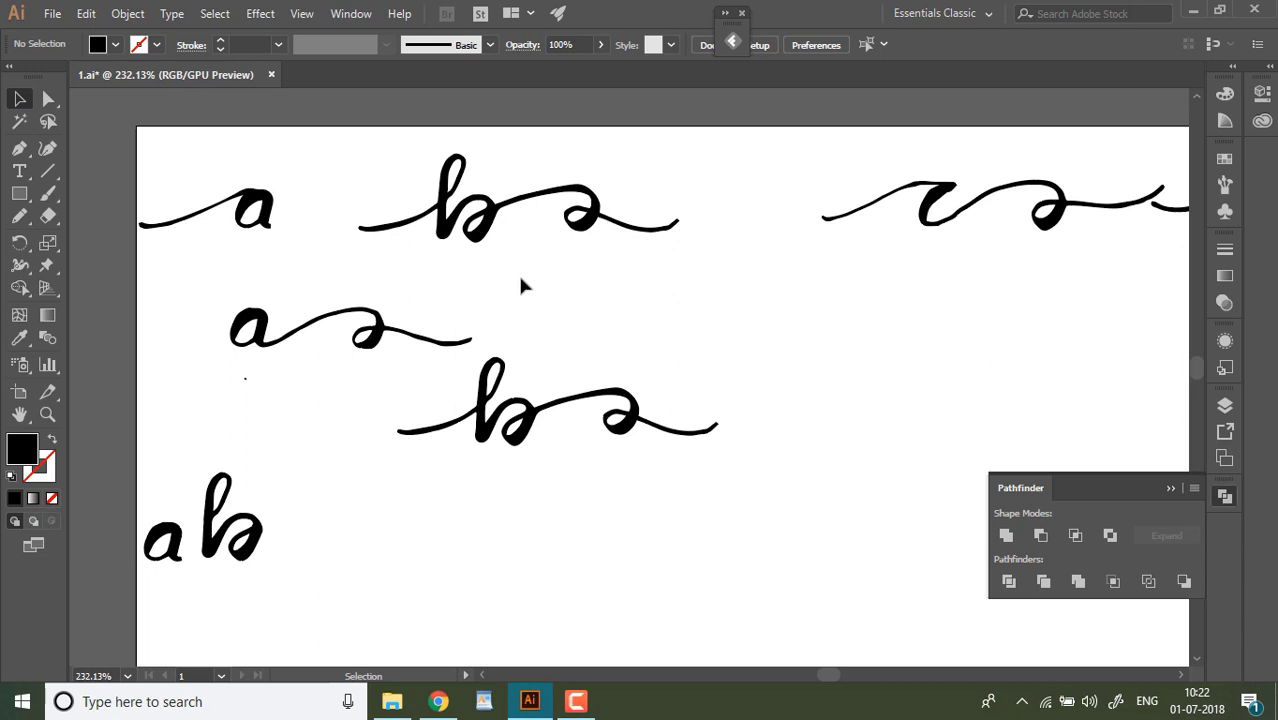
drag(477, 226, 540, 317)
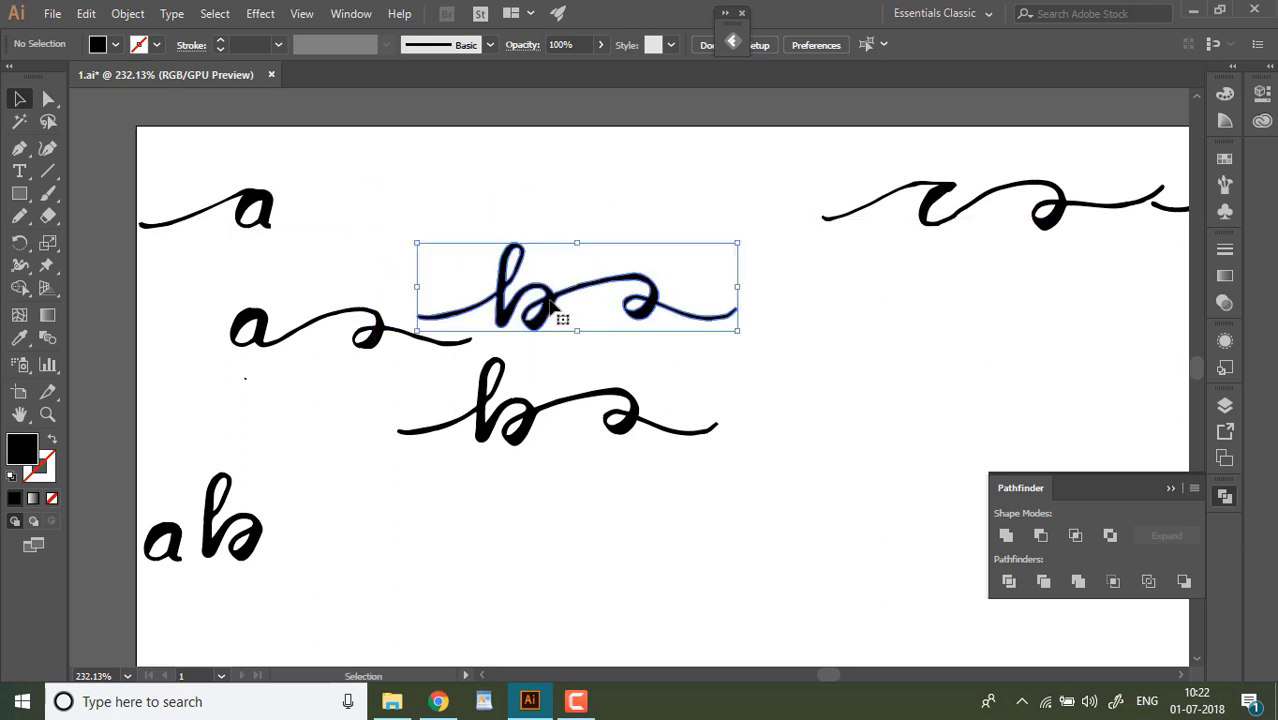
click(560, 345)
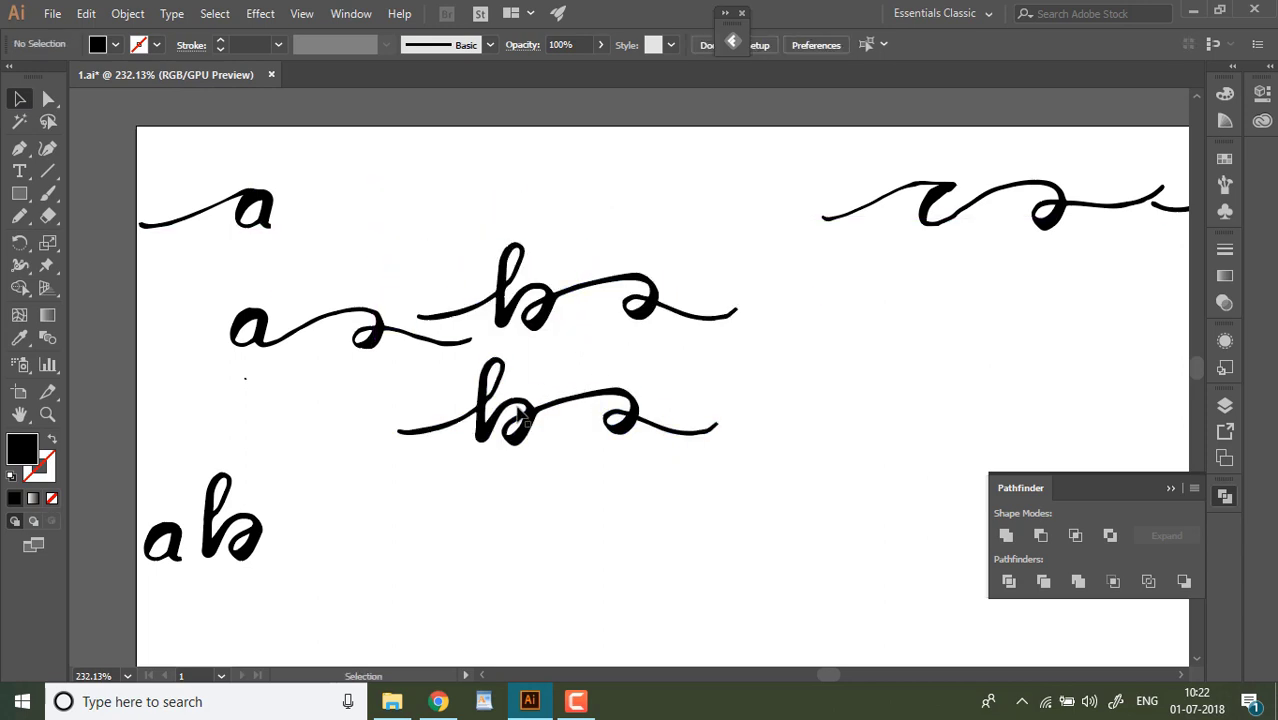
Cut the lower full b's exit stroke at the bowl with the Eraser and delete the detached tail.
click(584, 392)
click(46, 218)
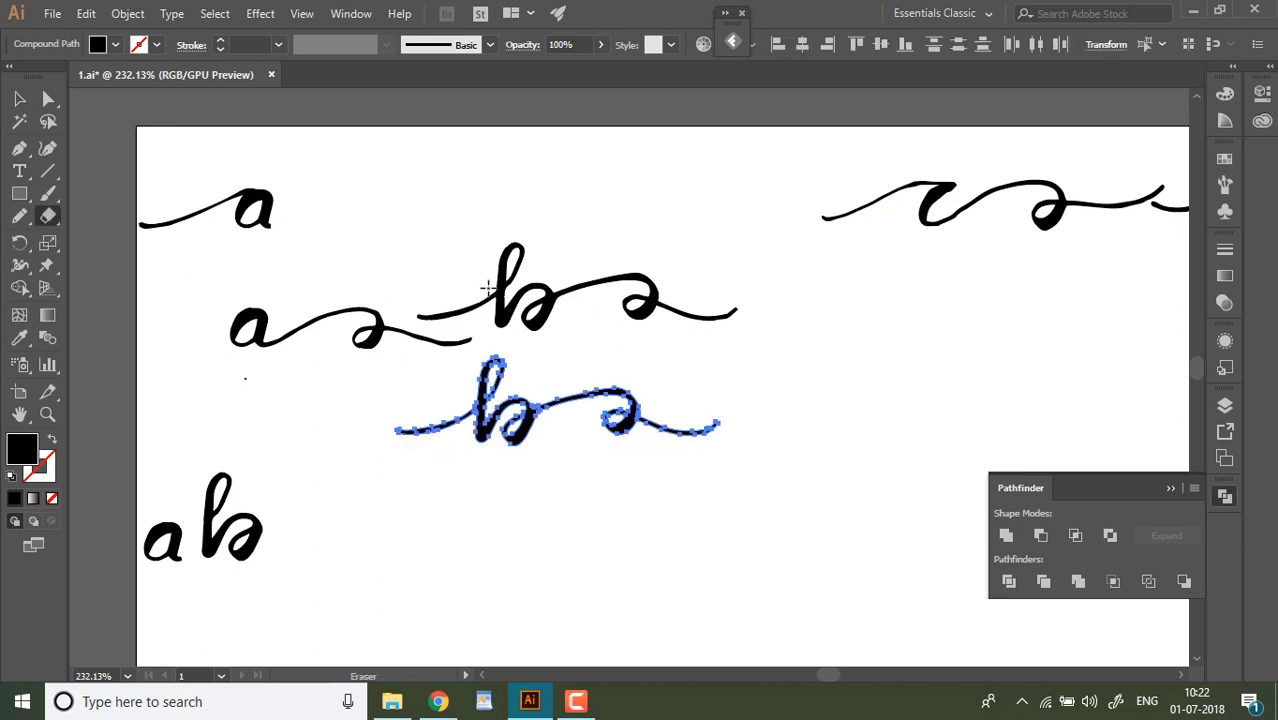
click(19, 98)
click(550, 217)
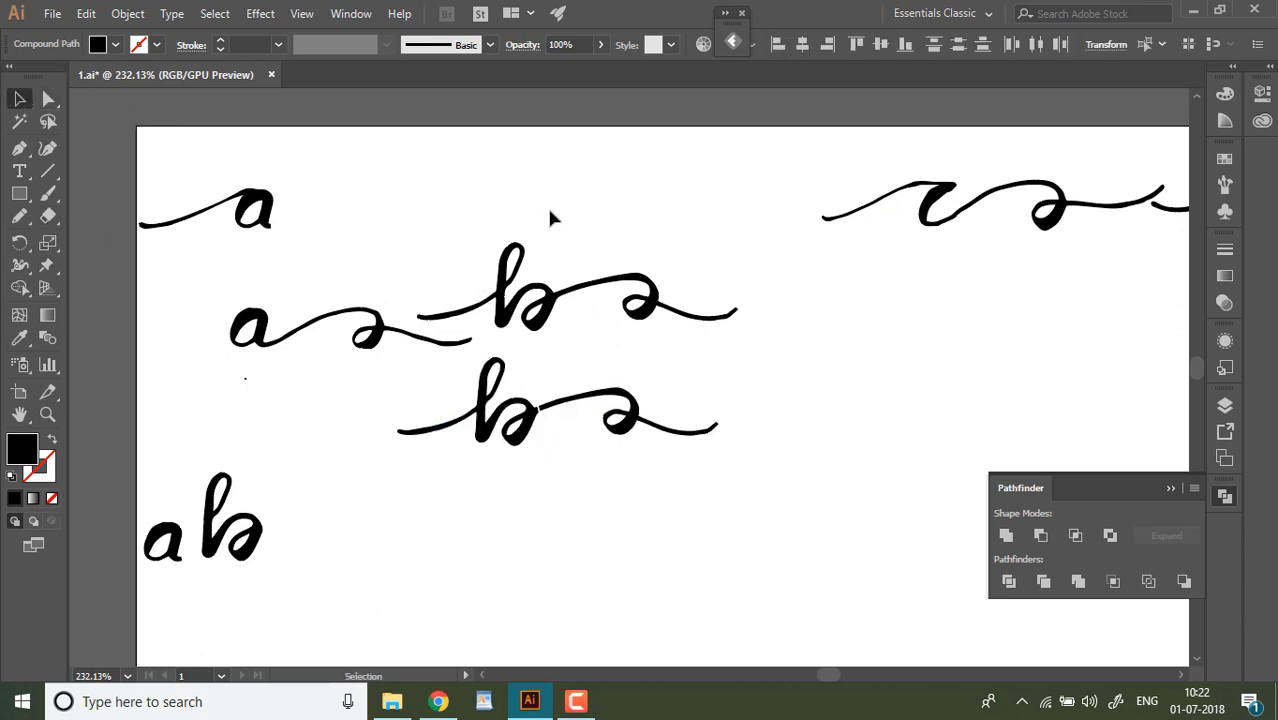
click(588, 406)
key(Delete)
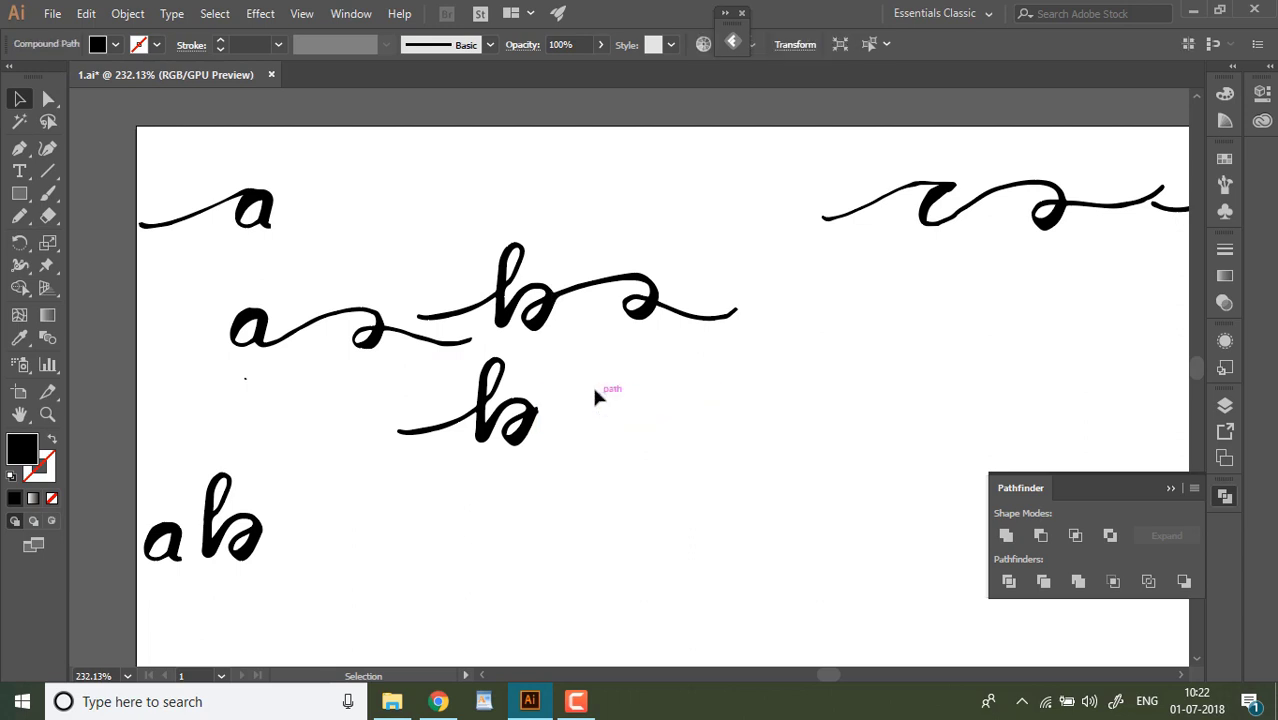
Cut off and delete the upper b's lead-in stroke, and move that glyph below the other b.
click(536, 316)
click(56, 213)
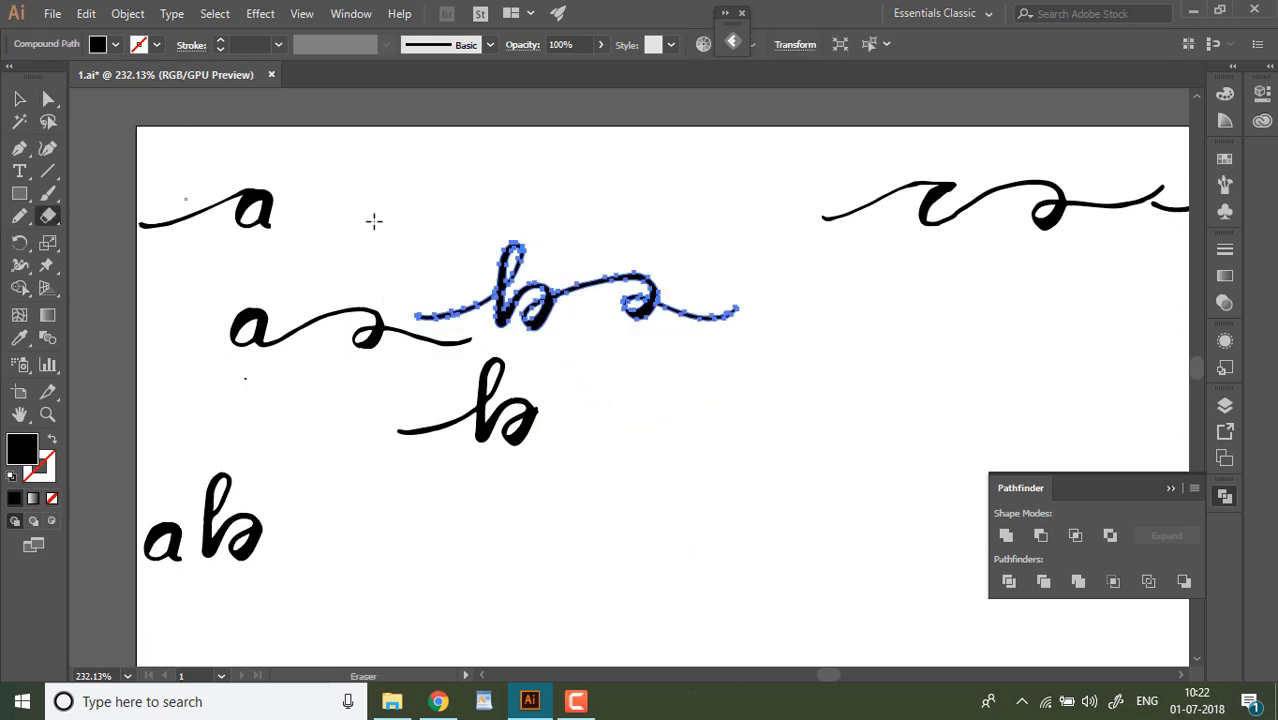
drag(488, 288, 475, 324)
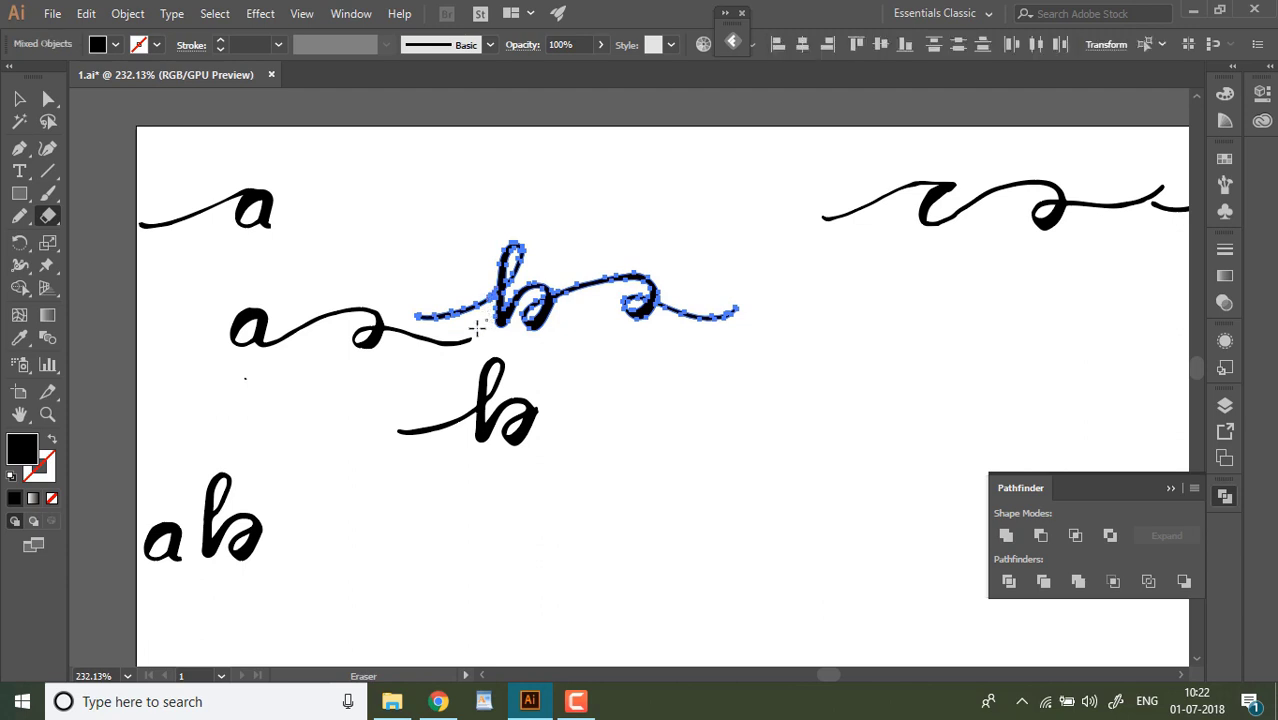
click(20, 99)
click(463, 316)
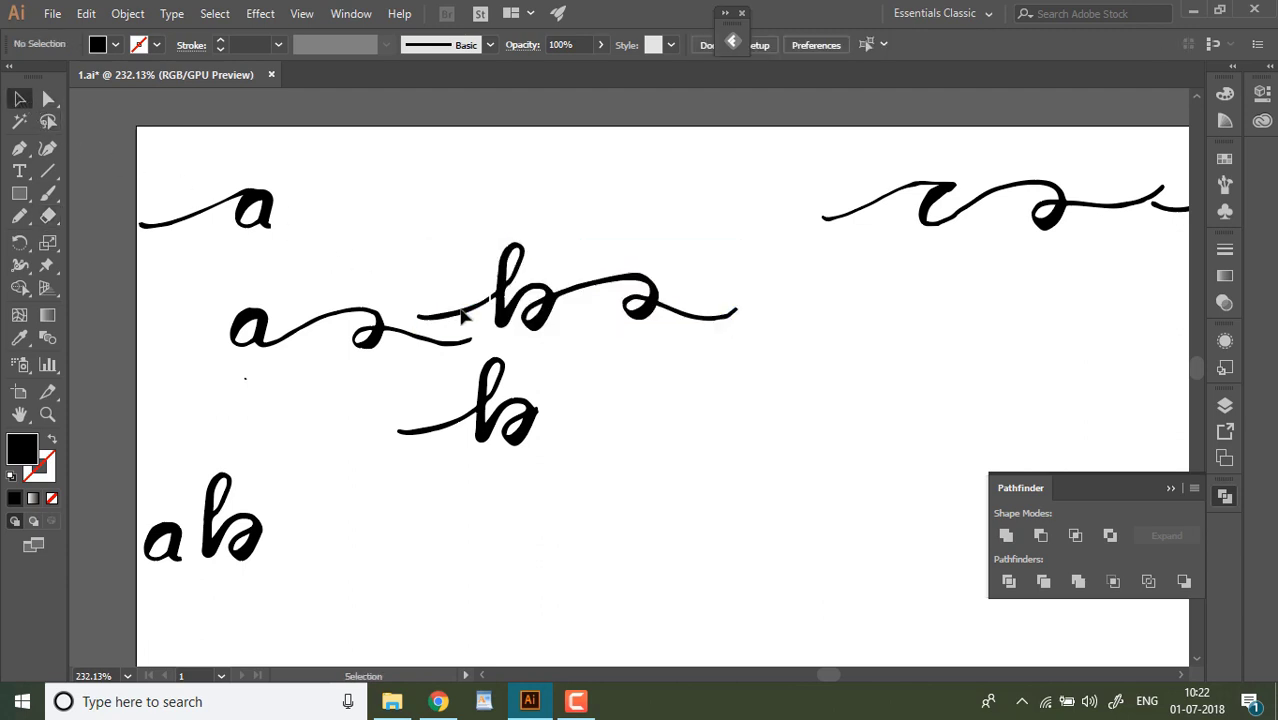
click(463, 307)
key(Delete)
drag(558, 313, 533, 518)
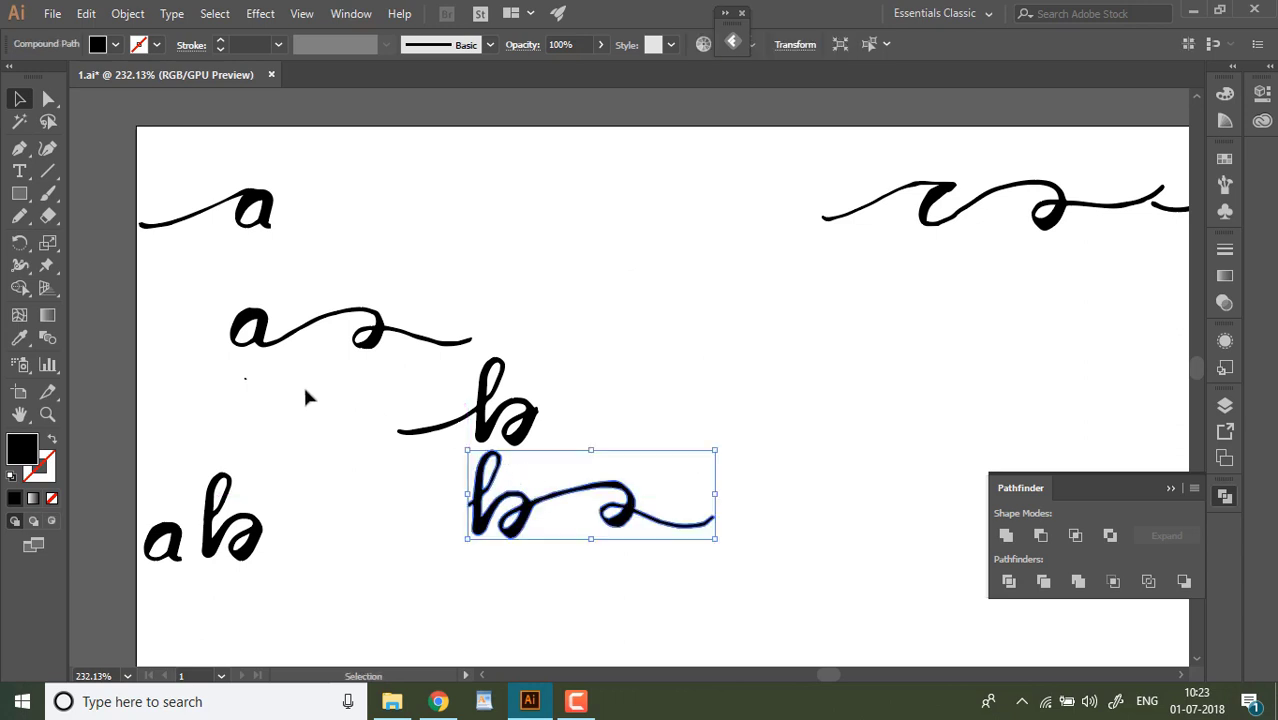
Erase the lead-in stub along the stem of the b with the exit tail and delete the leftover fragment.
click(47, 414)
click(478, 425)
click(576, 438)
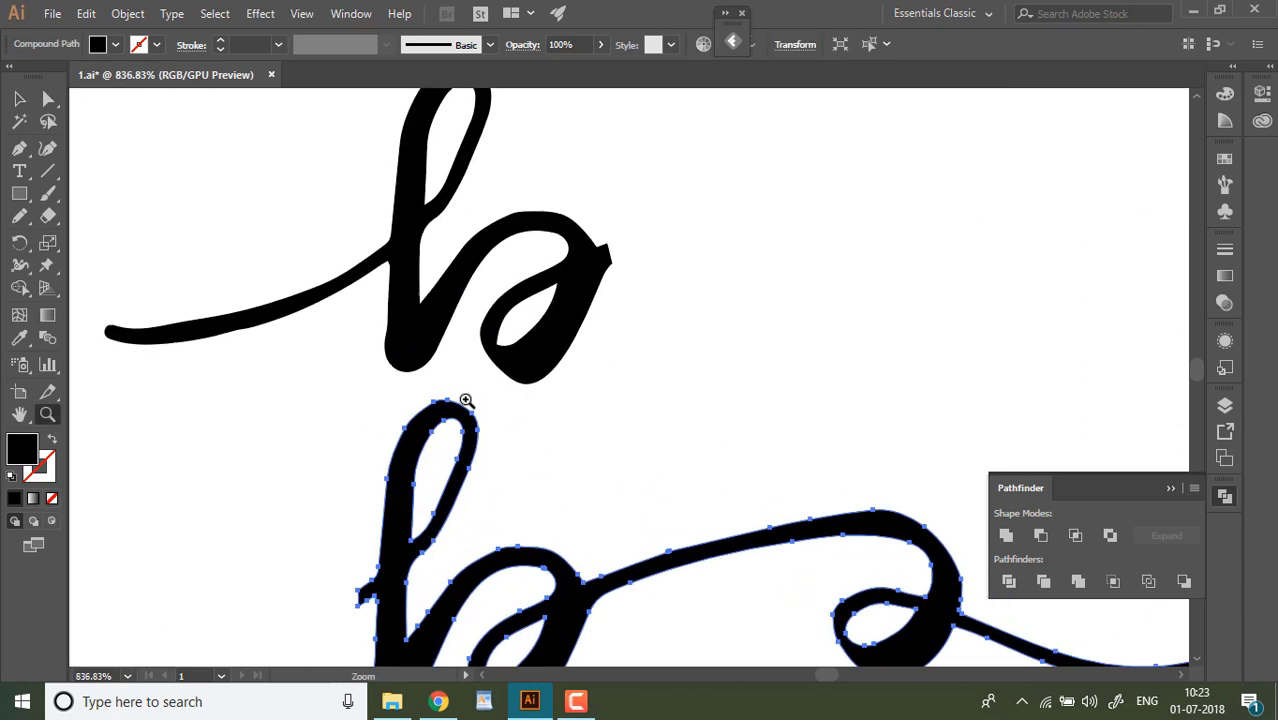
click(48, 218)
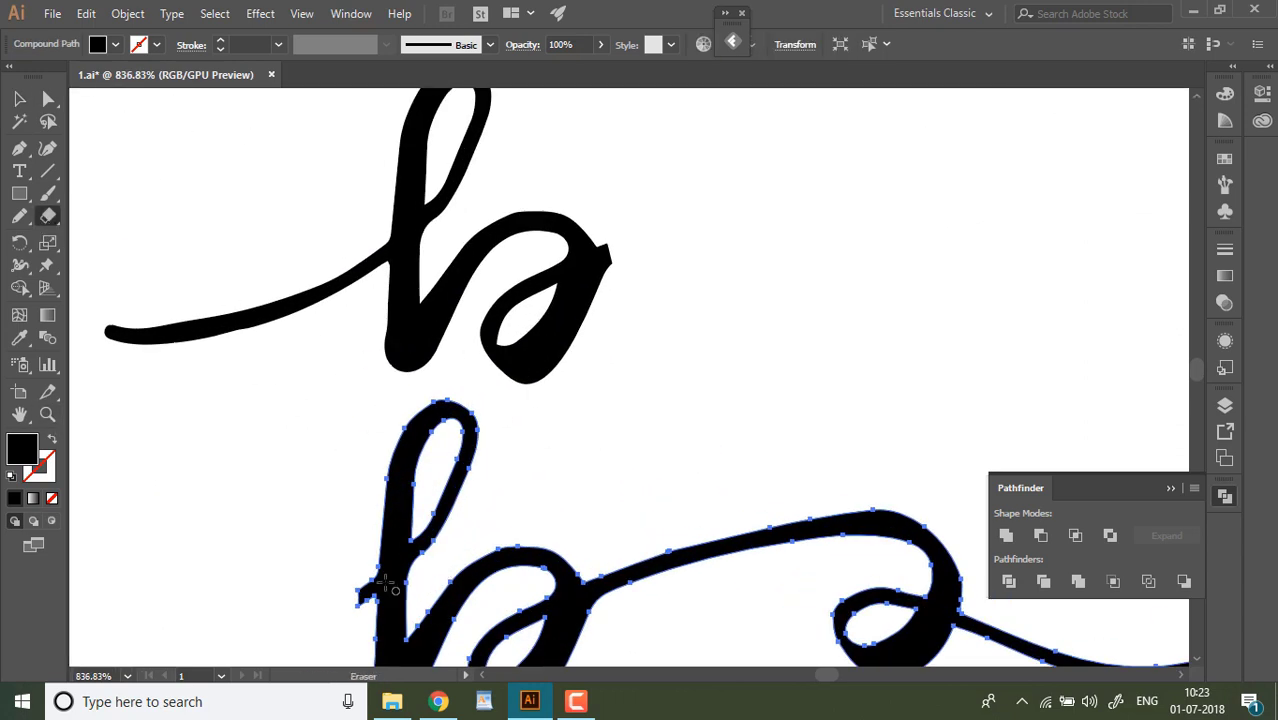
drag(362, 628, 352, 620)
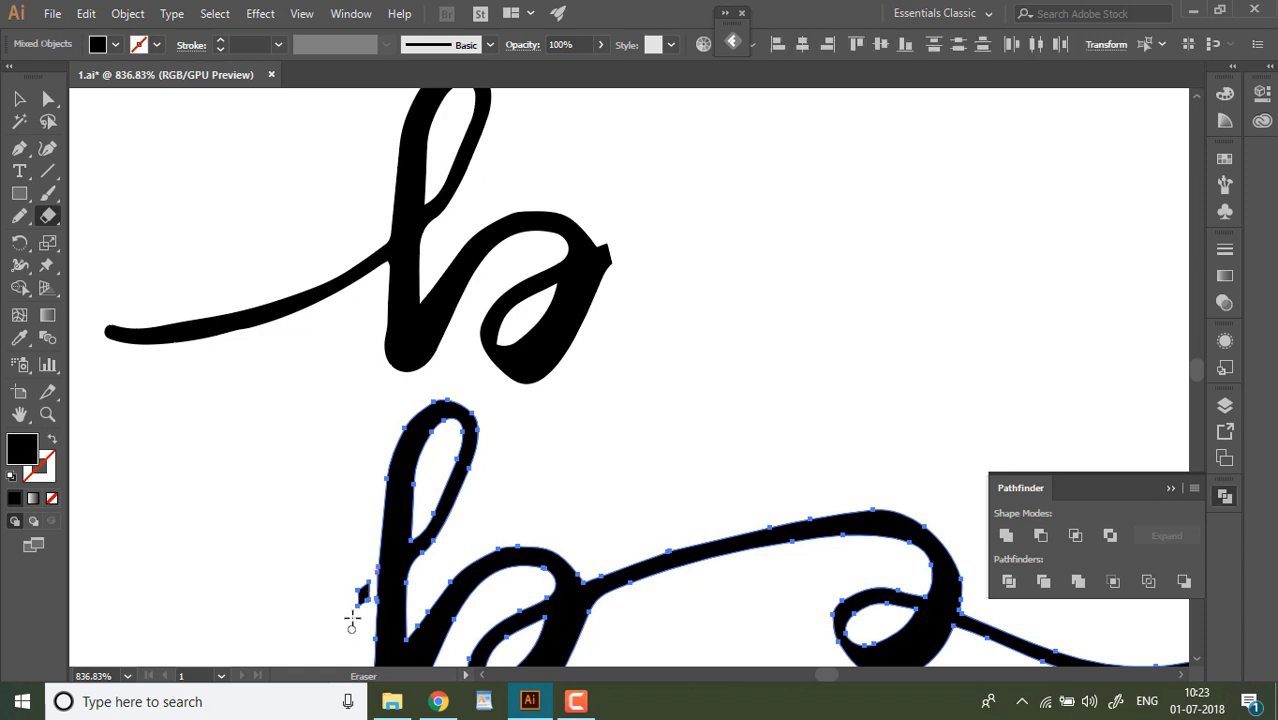
key(v)
click(250, 465)
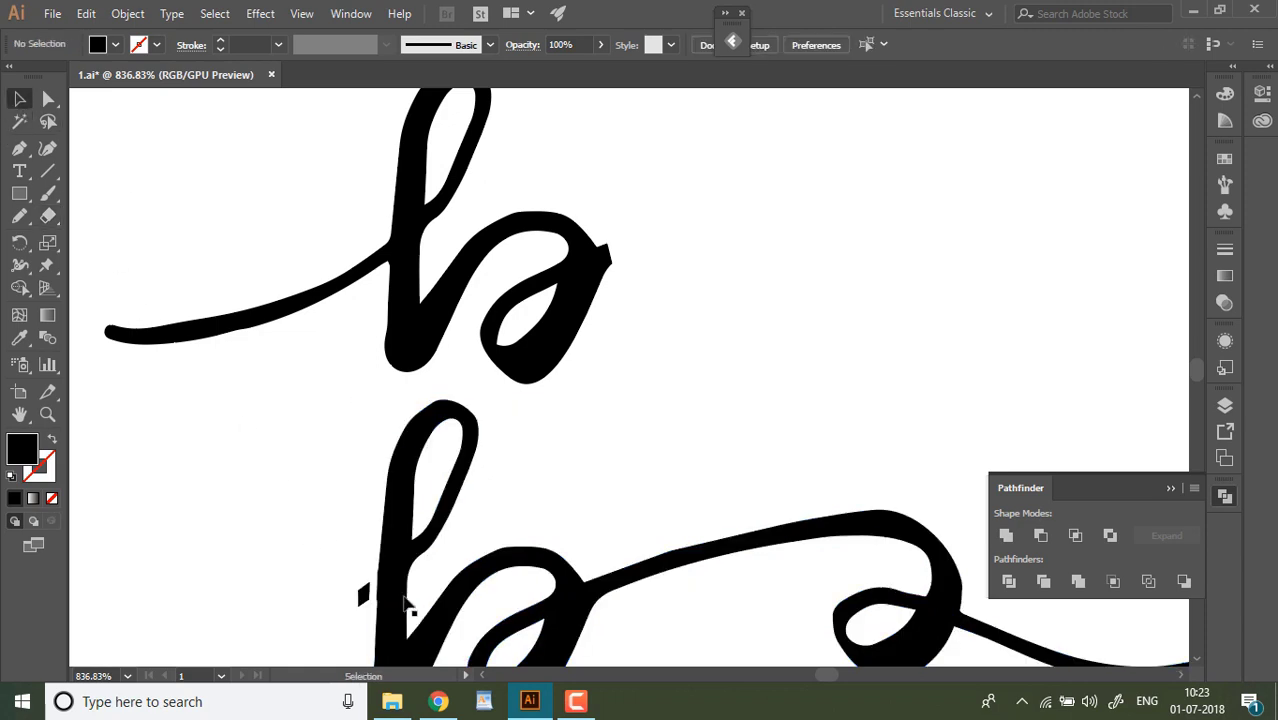
click(362, 597)
key(Delete)
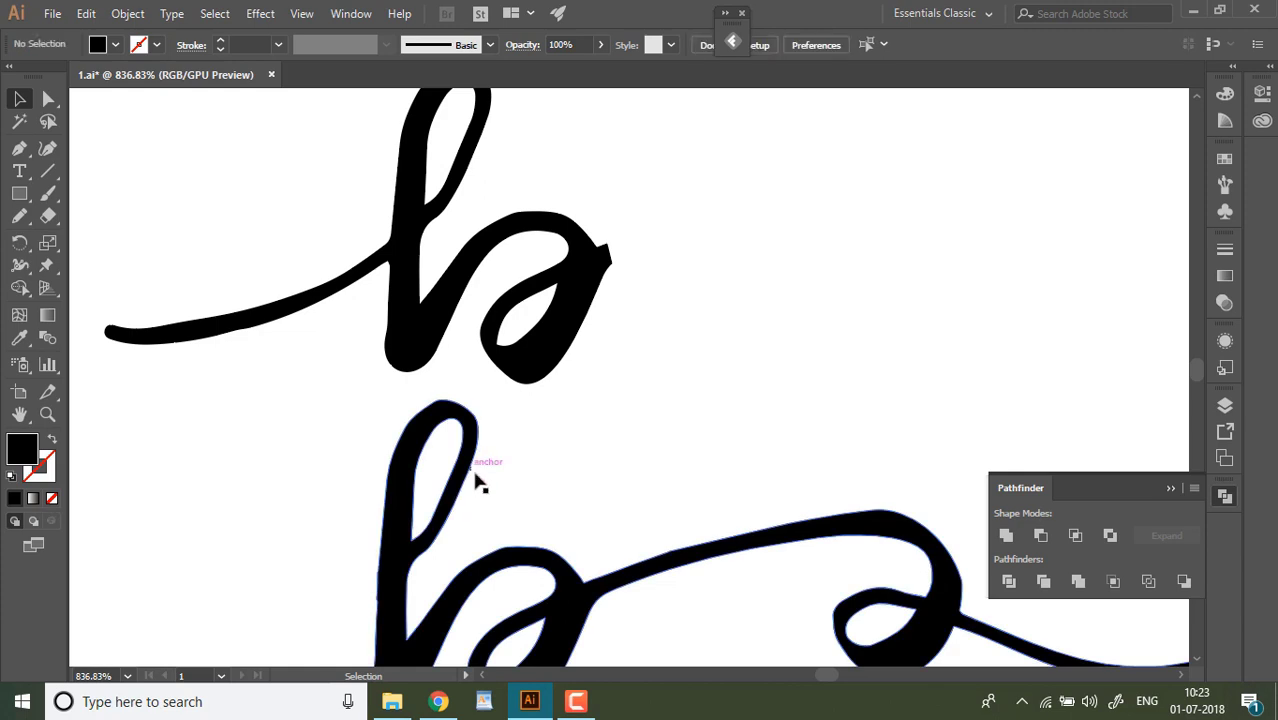
Erase the exit stub from the bowl of the b with the lead-in stroke and isolate the leftover sliver for removal.
click(520, 350)
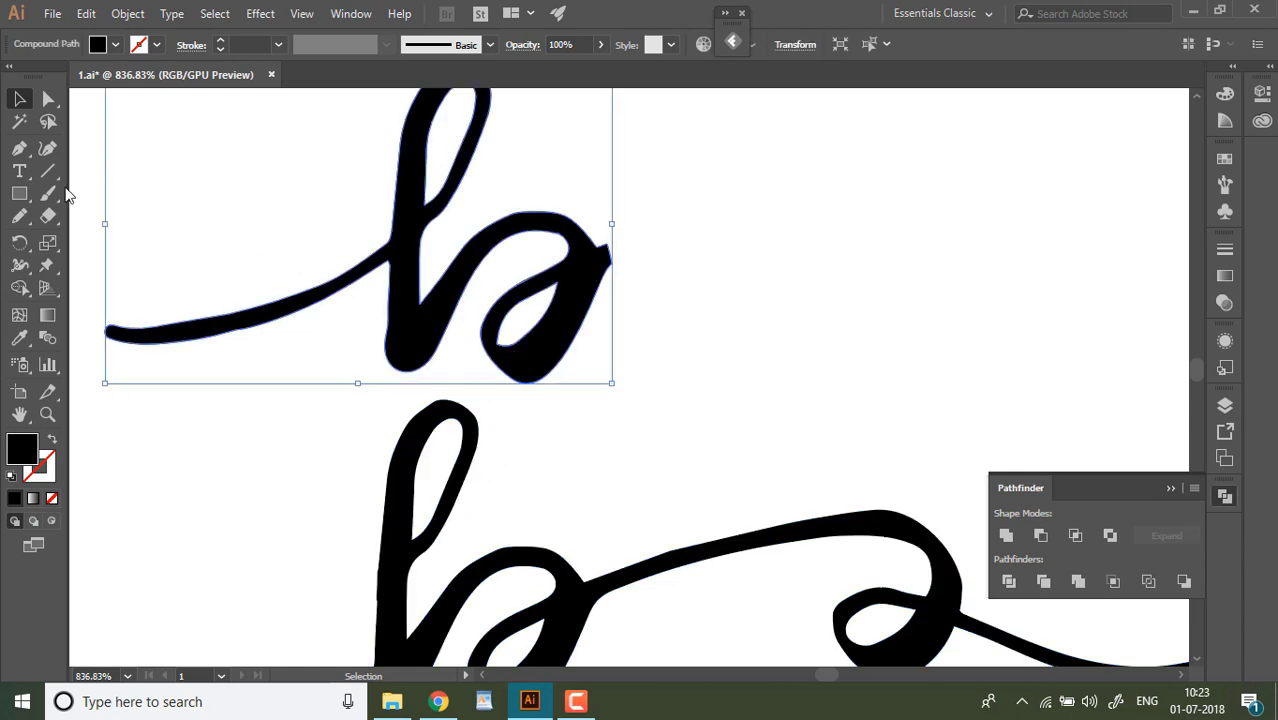
key(shift+e)
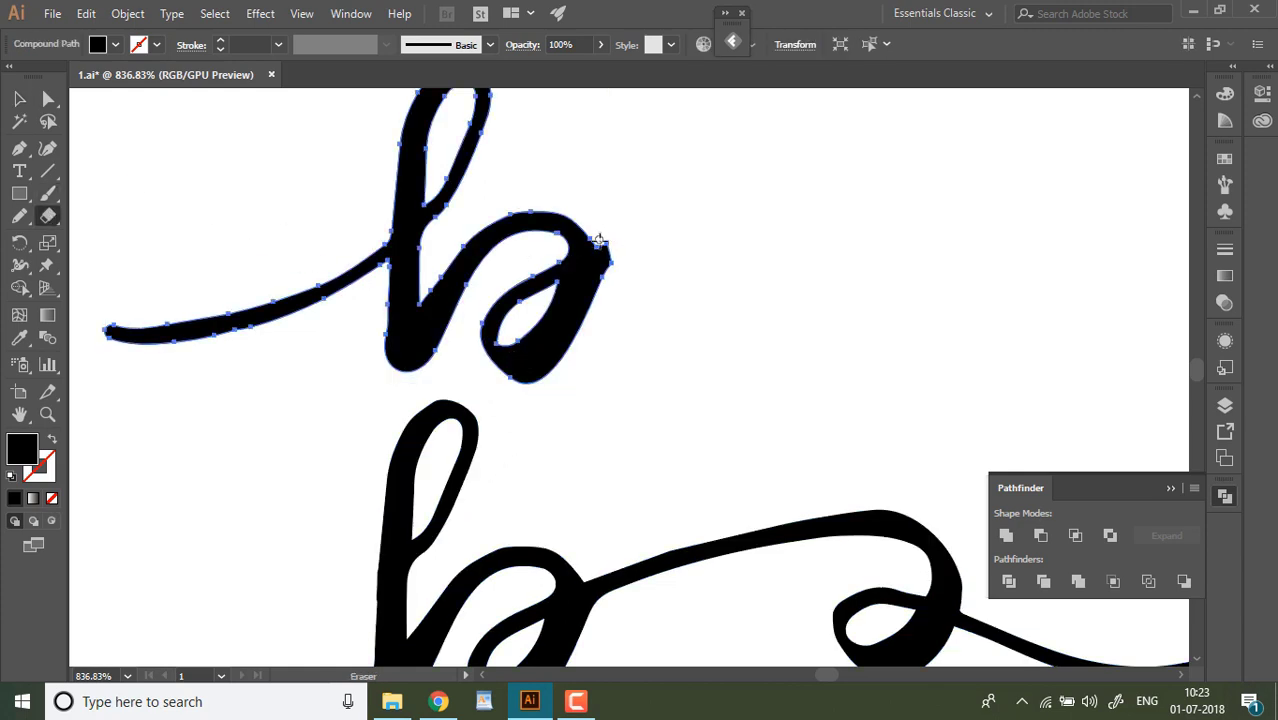
drag(604, 275, 594, 302)
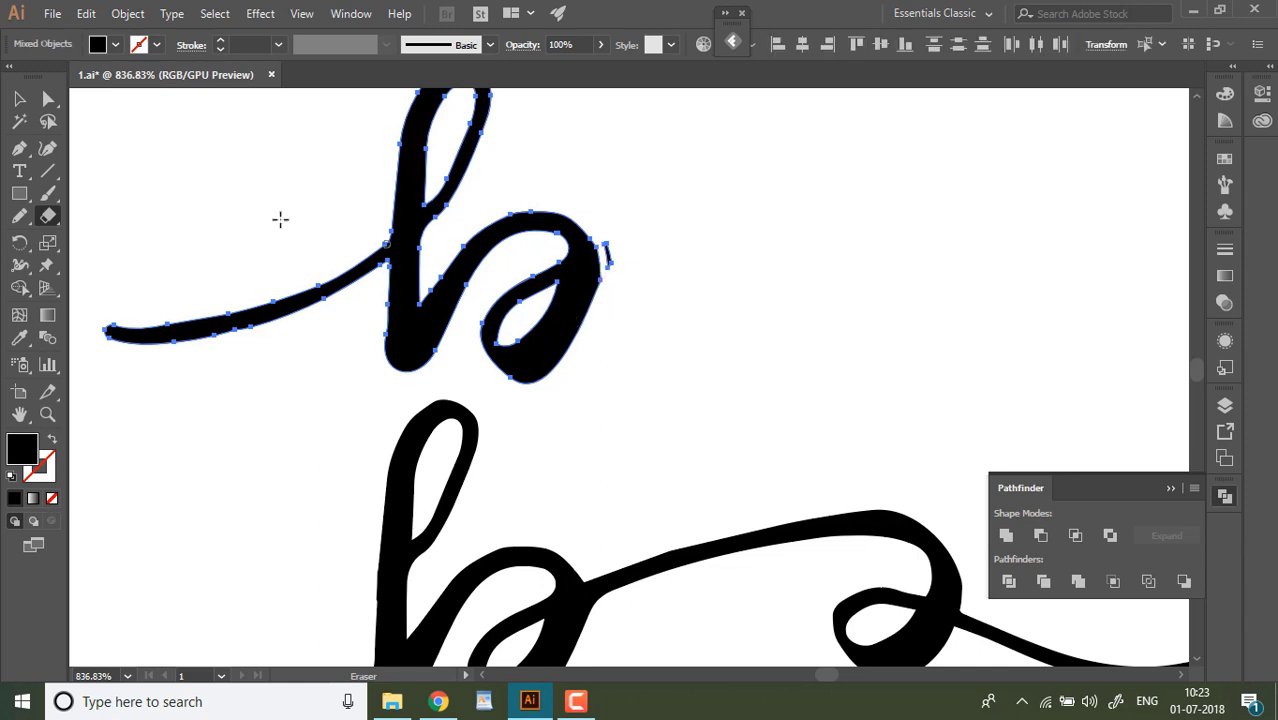
key(v)
click(640, 248)
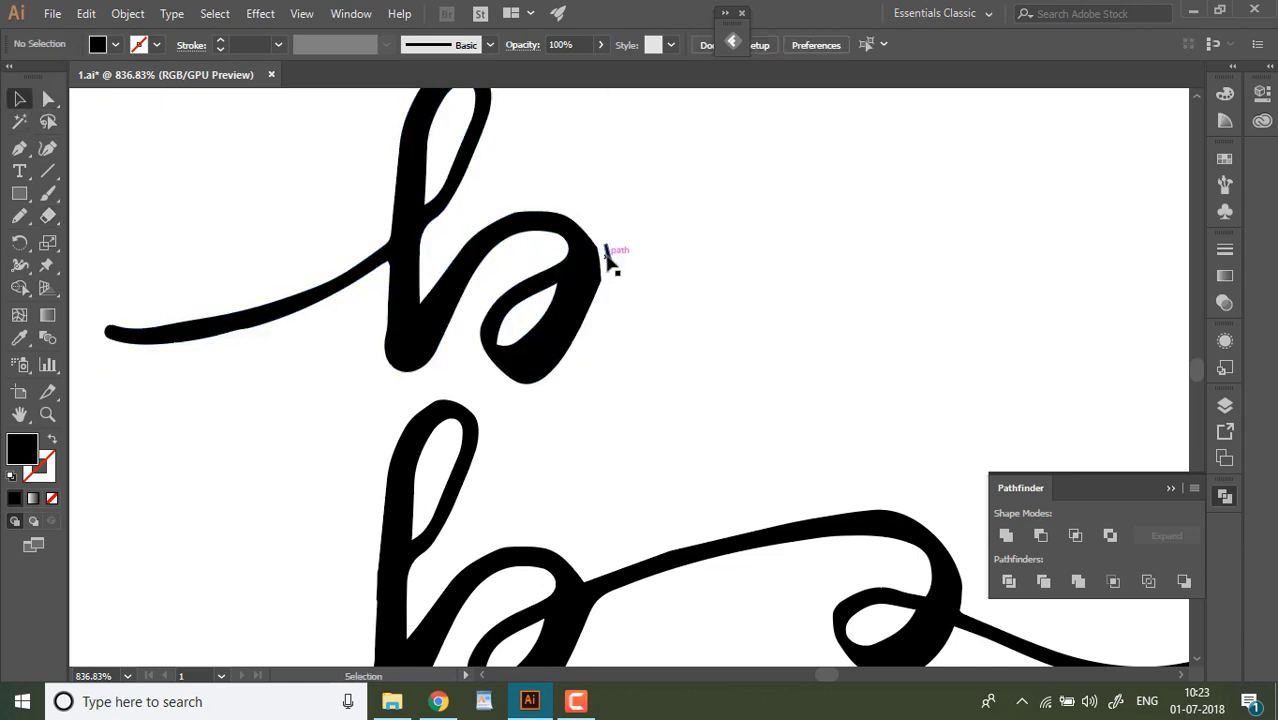
click(606, 256)
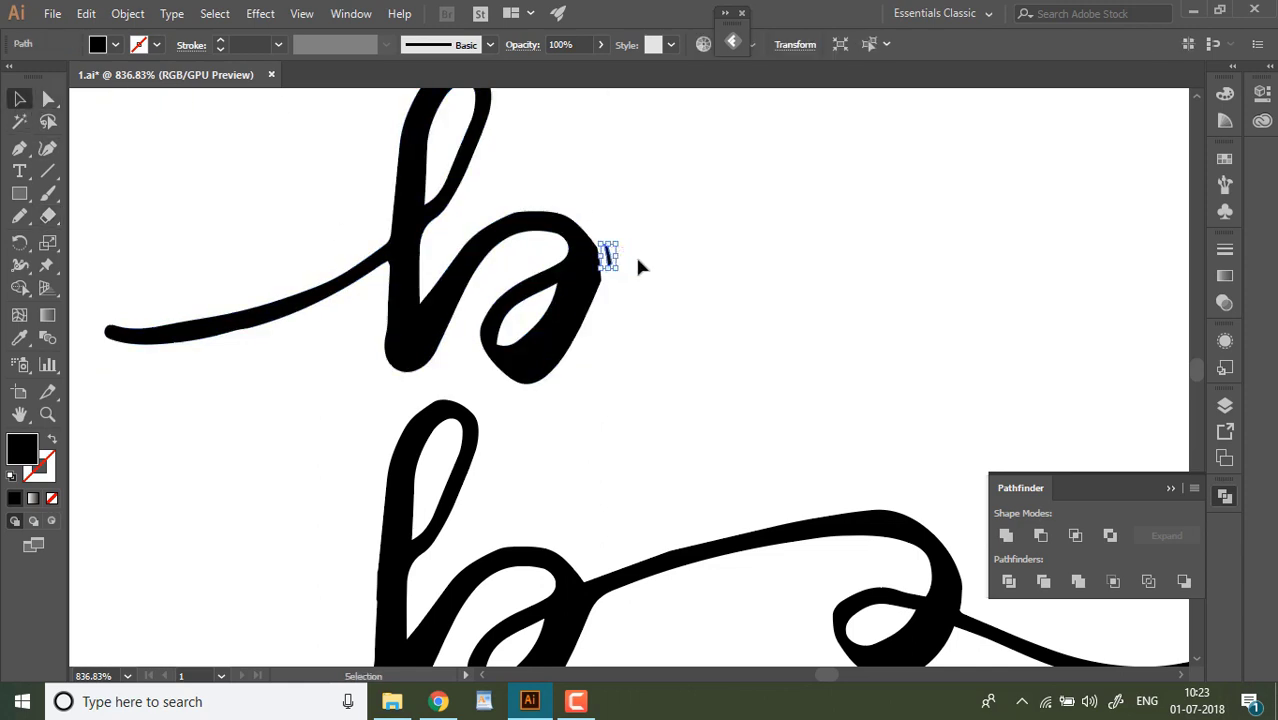
Redraw the outer bowl edge of the lead-in b as a smooth curve with the Pencil tool.
click(585, 283)
click(20, 217)
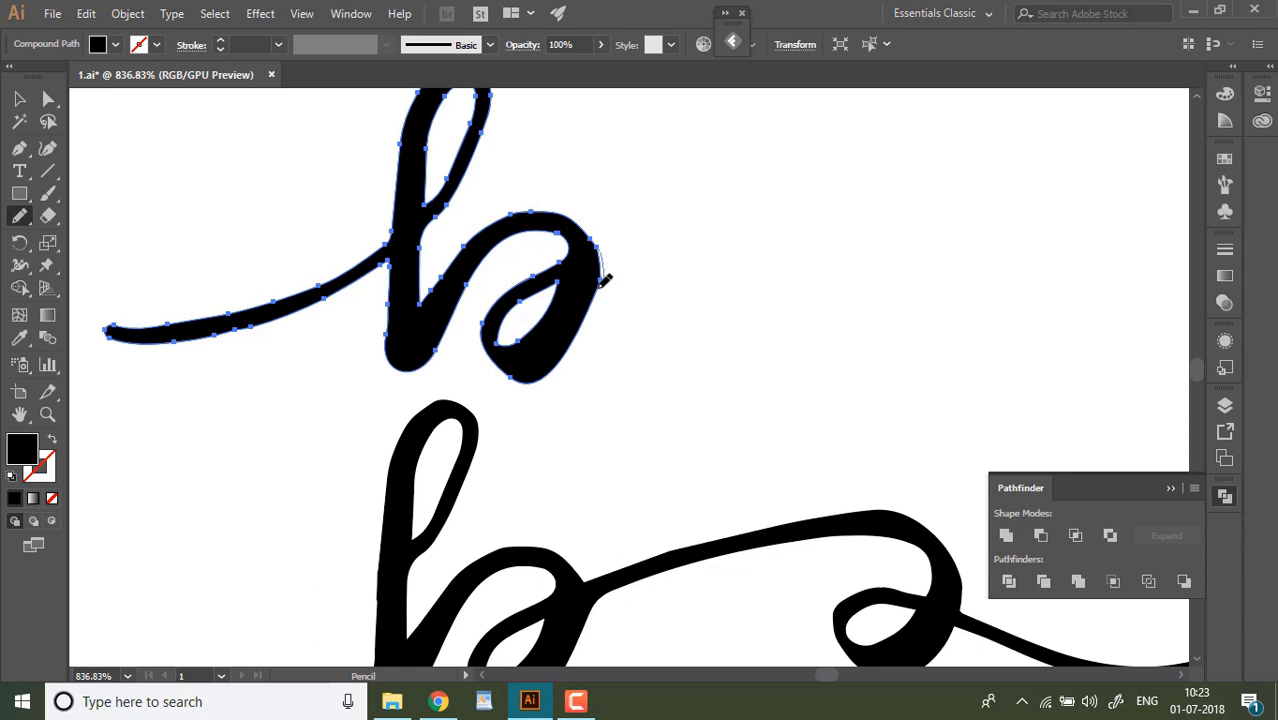
drag(601, 283, 596, 305)
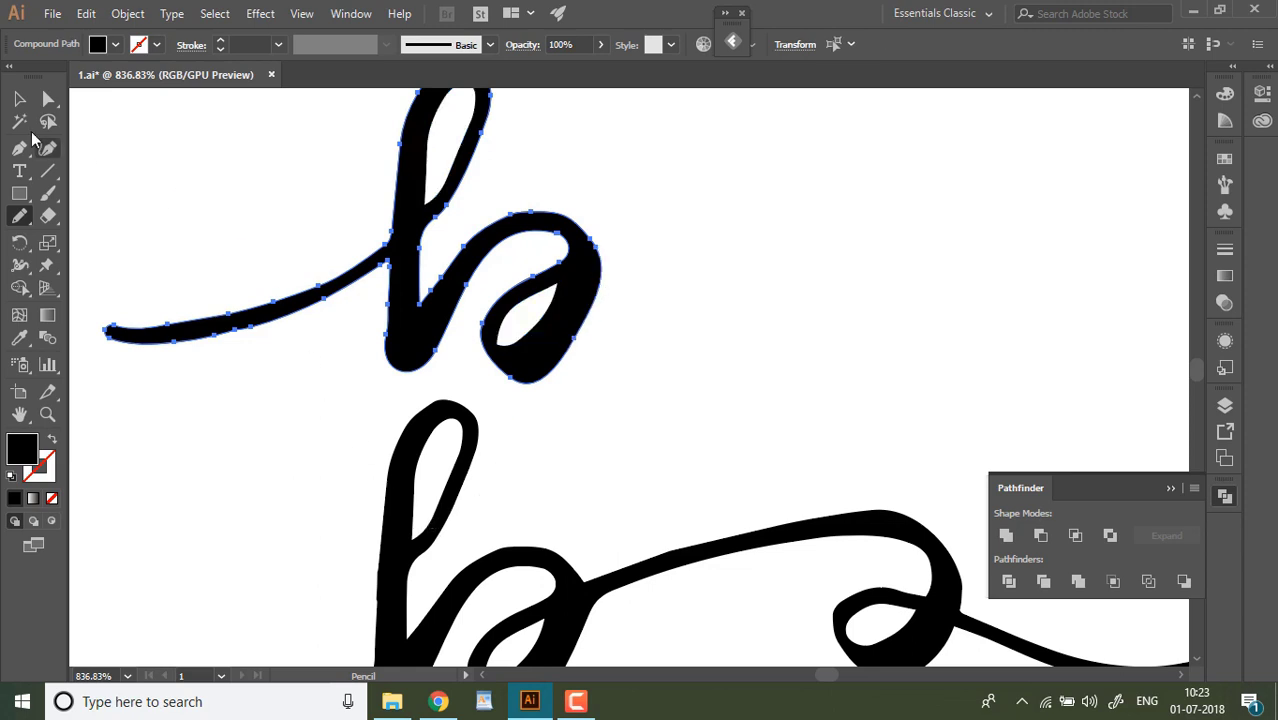
click(19, 99)
click(336, 502)
Smooth the outer stem edge of the b with the exit tail using the Pencil tool.
click(400, 510)
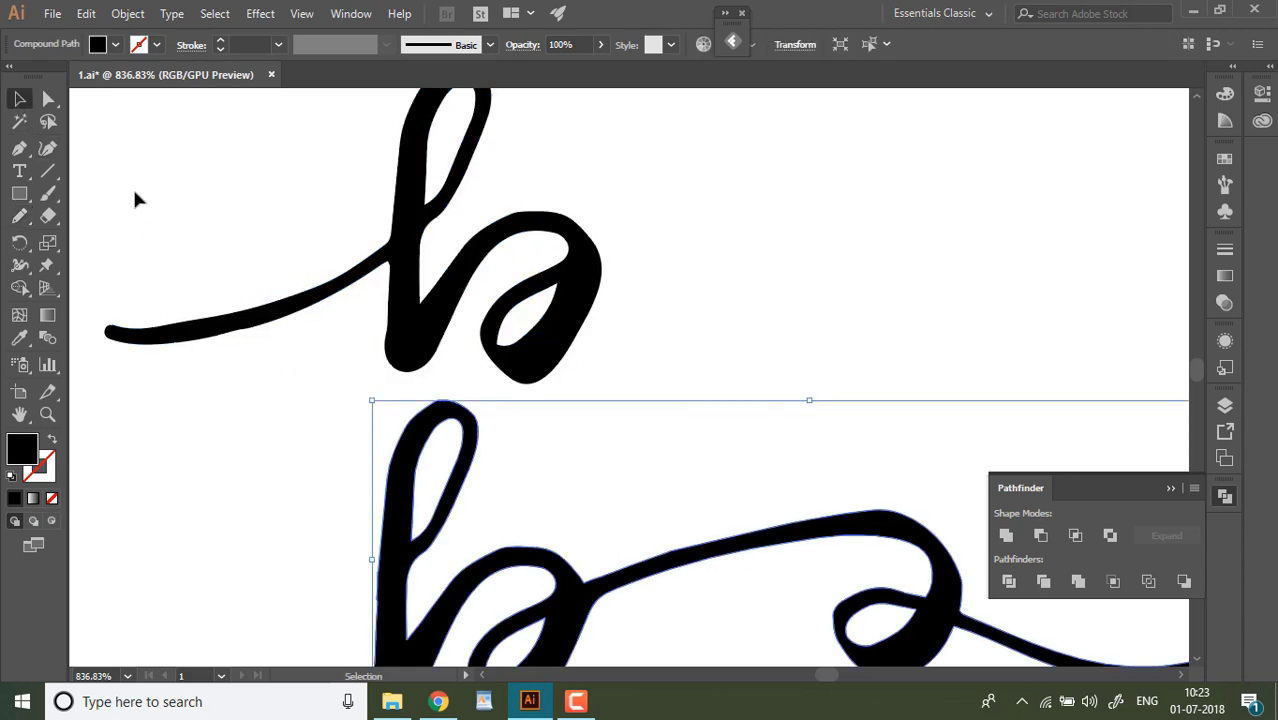
click(20, 218)
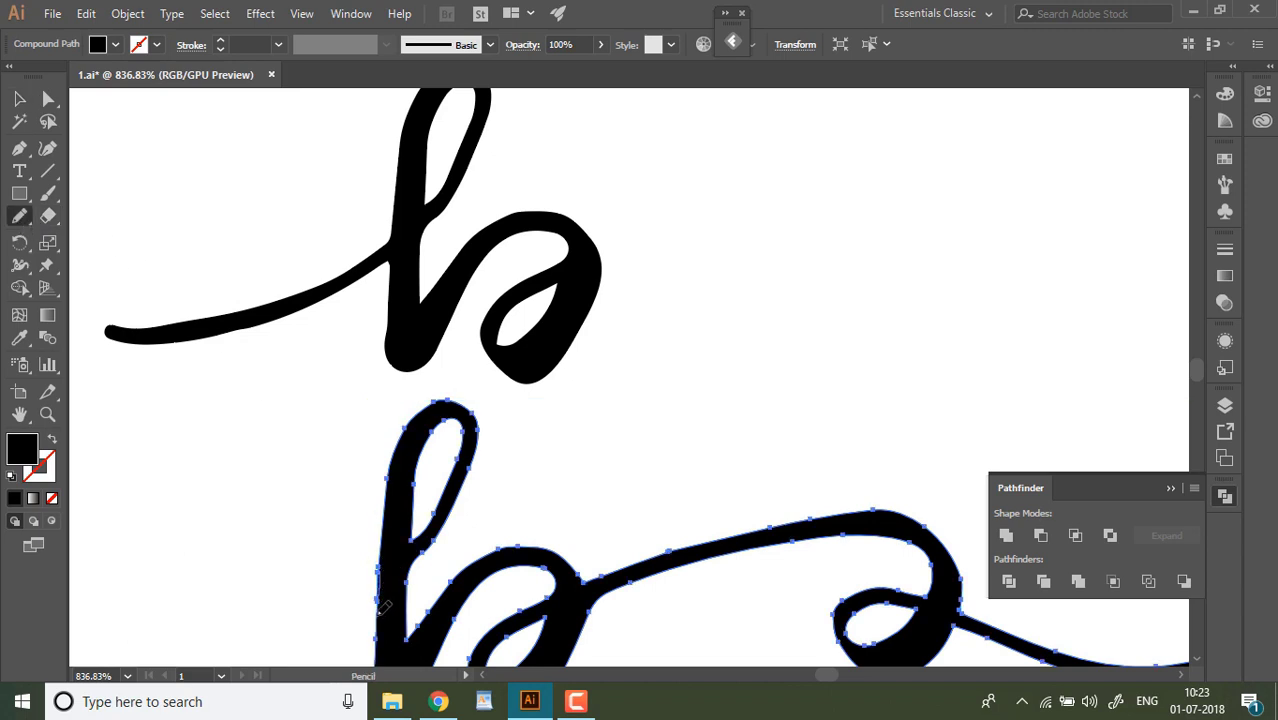
drag(379, 613, 382, 612)
click(19, 98)
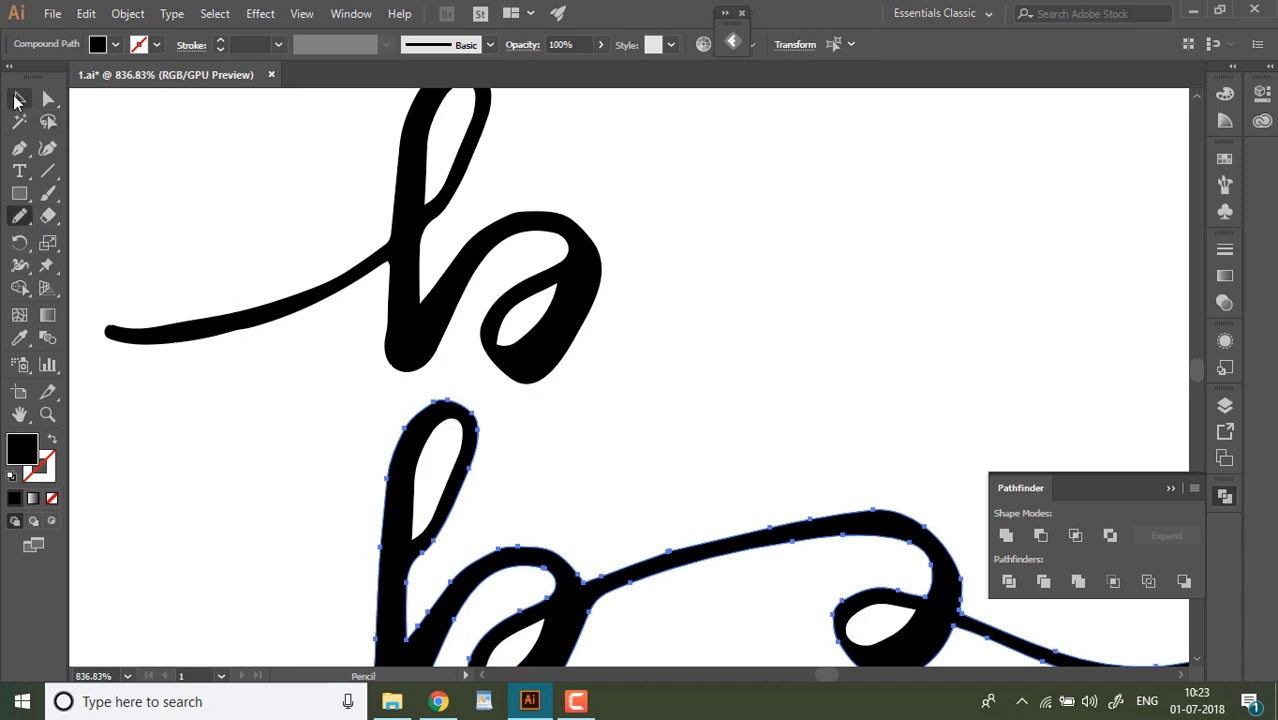
click(274, 437)
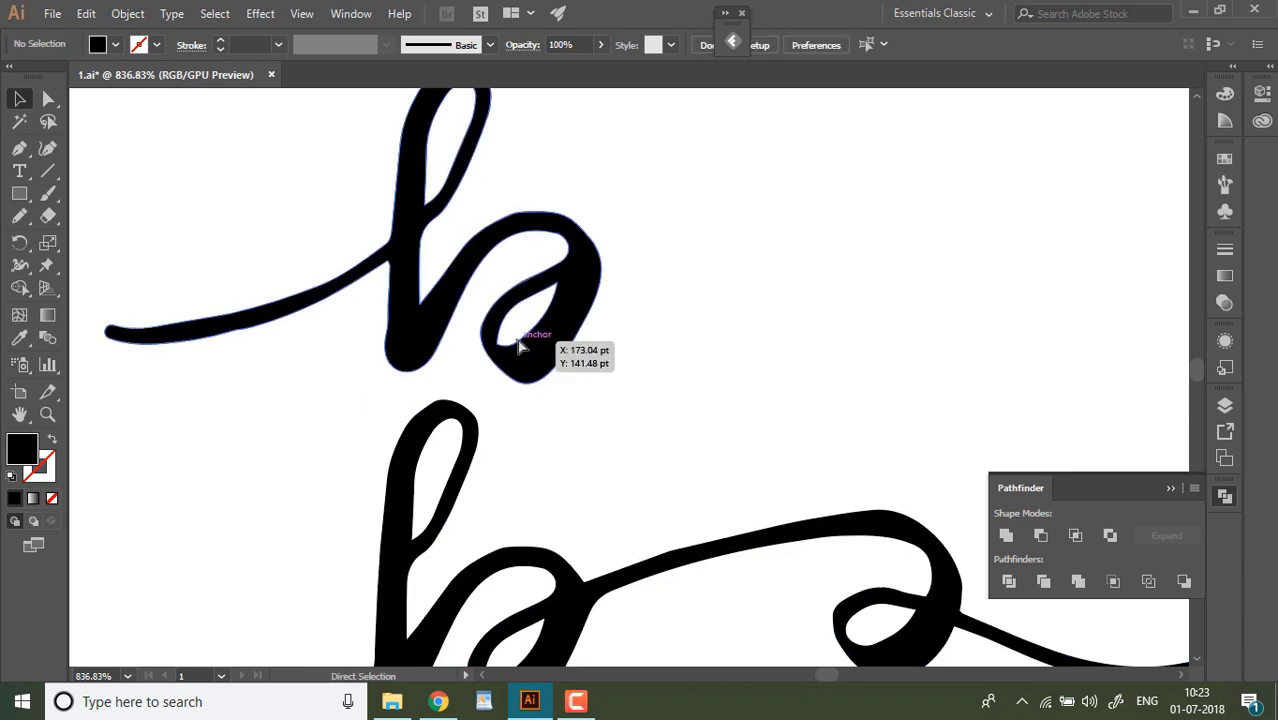
Arrange the bare, lead-in and tail variants of b in one row after the bare a.
key(ctrl+0)
drag(524, 191, 527, 238)
click(546, 256)
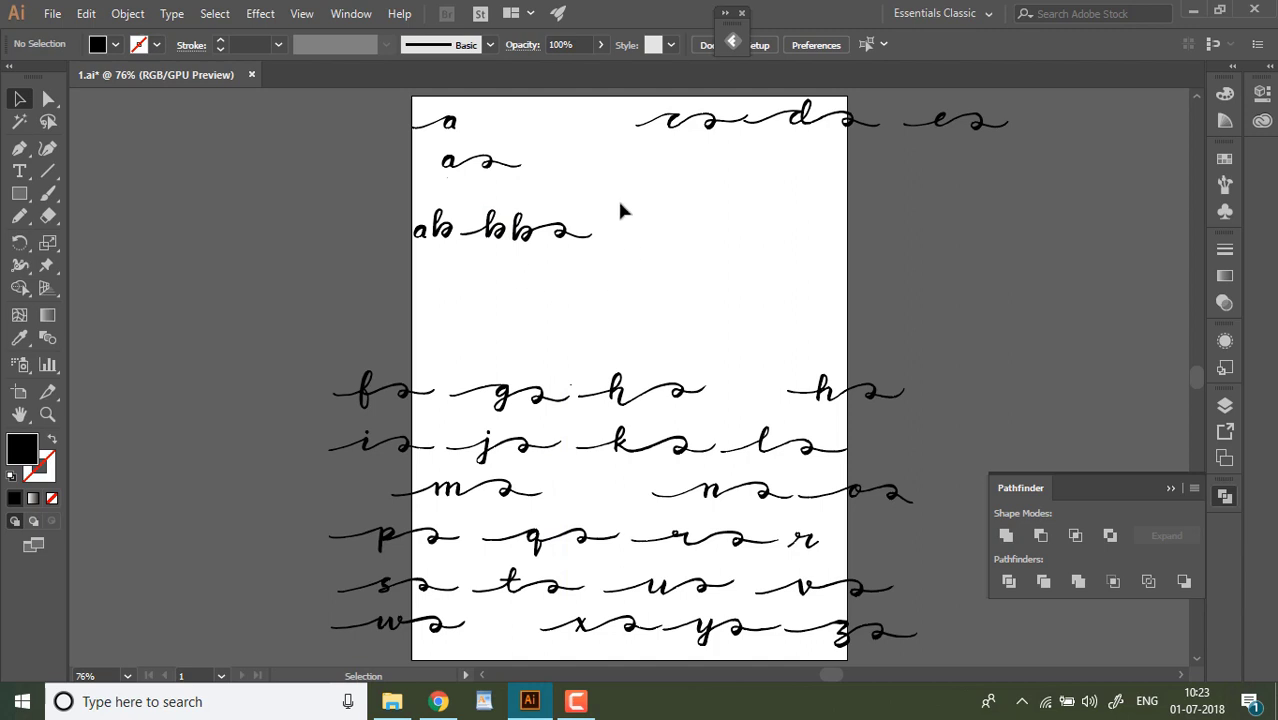
Smooth the c glyph's inner curve, its base into the exit stroke and the underside of its lead-in with the Pencil tool.
drag(670, 126, 780, 185)
click(648, 220)
key(z)
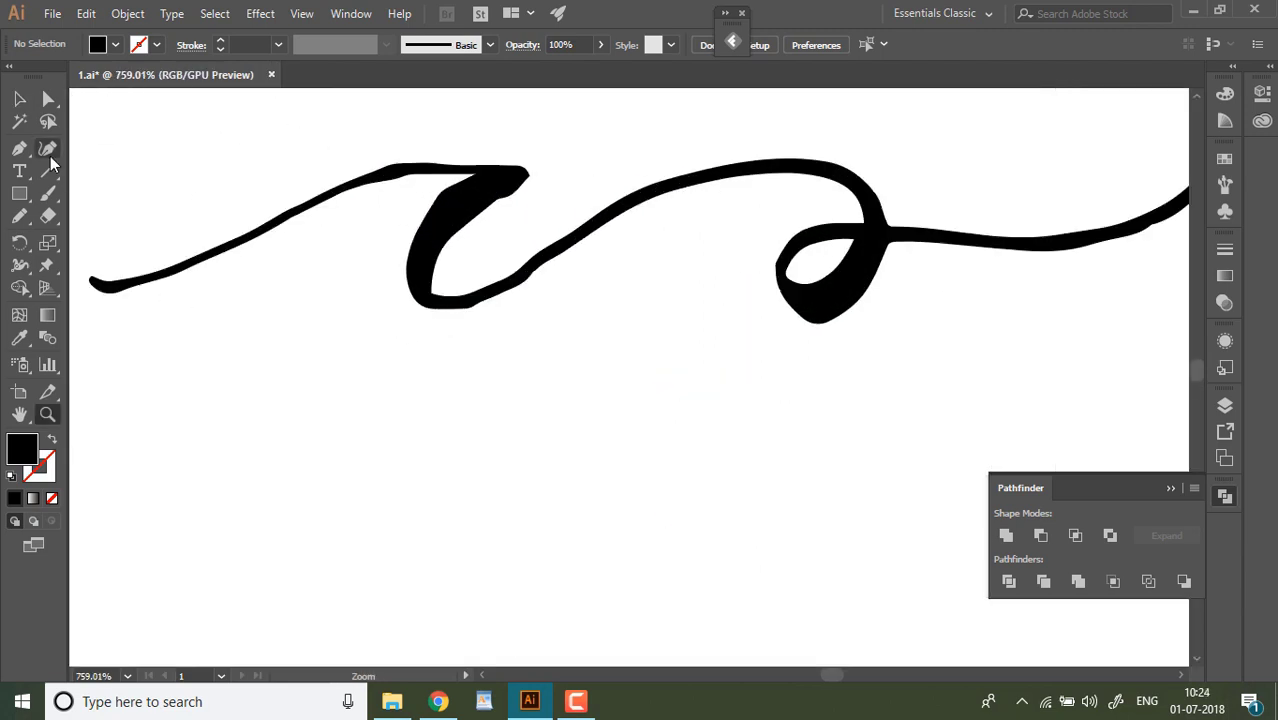
key(v)
click(148, 282)
key(n)
mouse_move(497, 201)
mouse_down()
mouse_move(440, 283)
mouse_move(503, 281)
mouse_move(633, 200)
mouse_up()
mouse_move(430, 308)
mouse_down()
mouse_move(489, 298)
mouse_move(608, 218)
mouse_up()
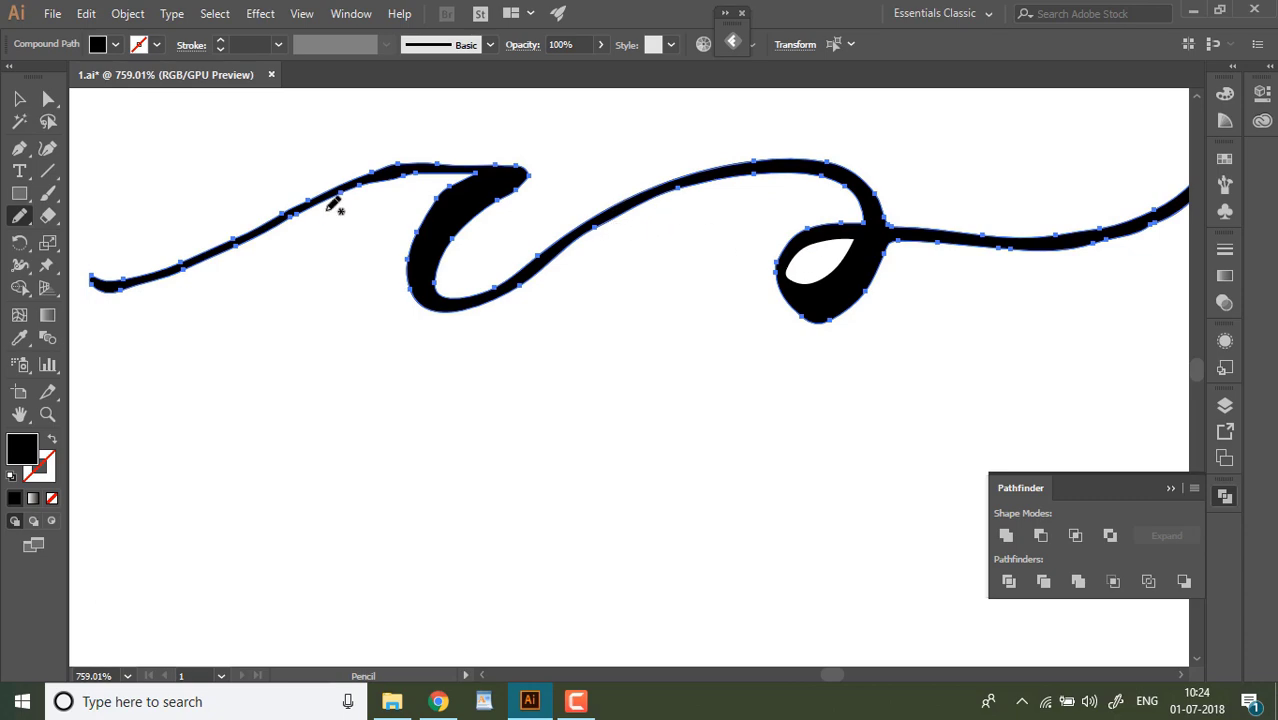
drag(412, 174, 460, 175)
click(20, 99)
click(300, 300)
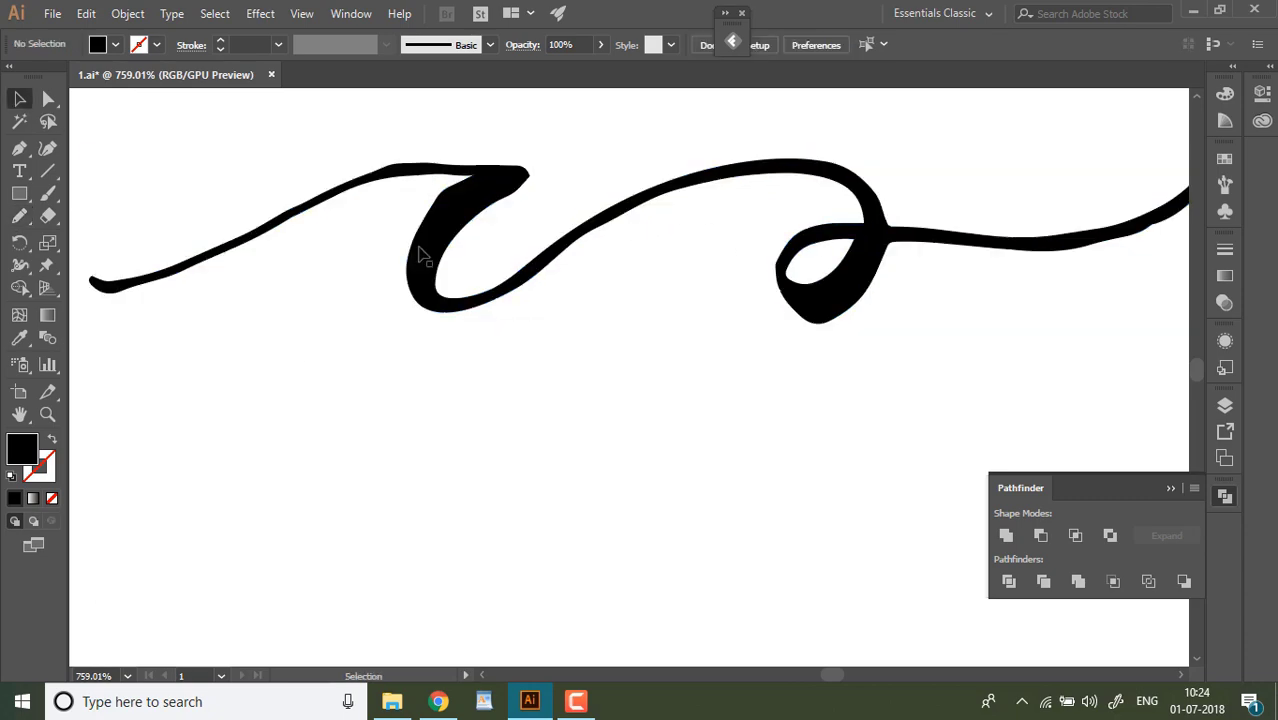
Smooth the upper edge of the c's lead-in and stack two copies of the glyph below it.
click(422, 256)
key(n)
click(20, 99)
drag(438, 292, 405, 655)
Cut the lead-in and exit strokes off the lowest c copy with the Eraser and delete both detached pieces.
click(48, 216)
drag(428, 551, 447, 547)
drag(495, 636, 501, 660)
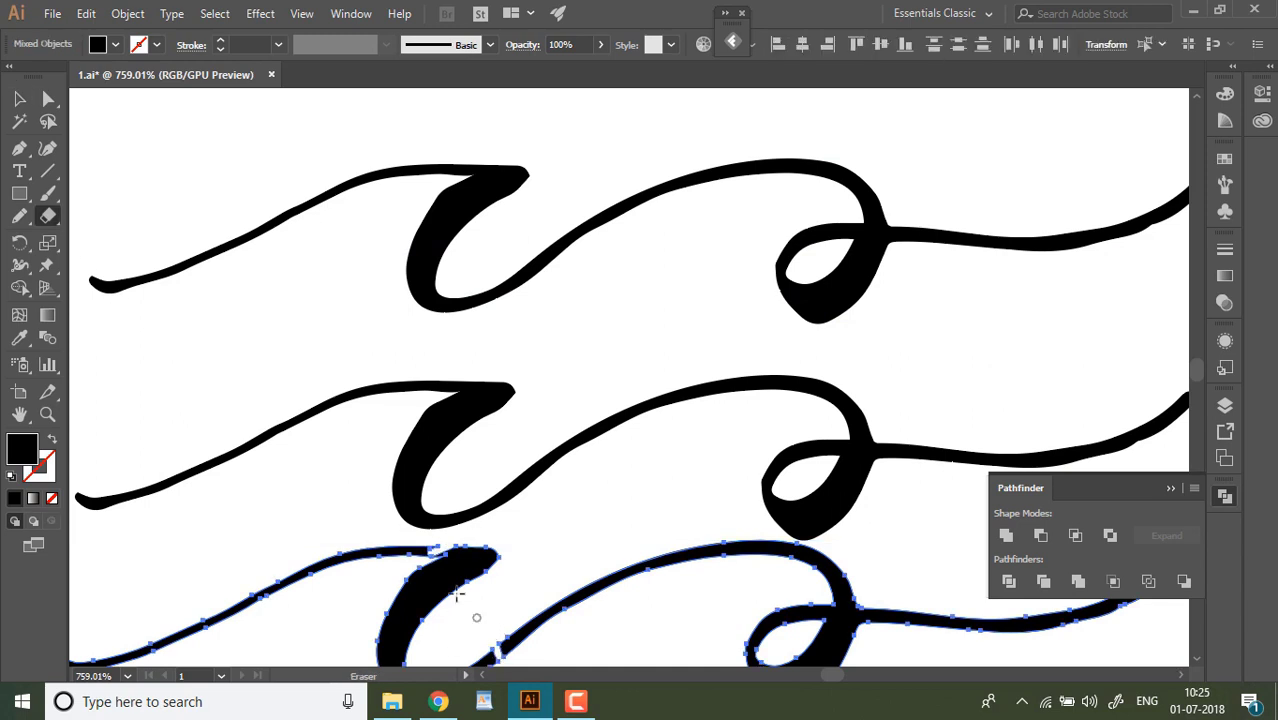
click(20, 99)
click(310, 340)
click(412, 560)
key(shift+e)
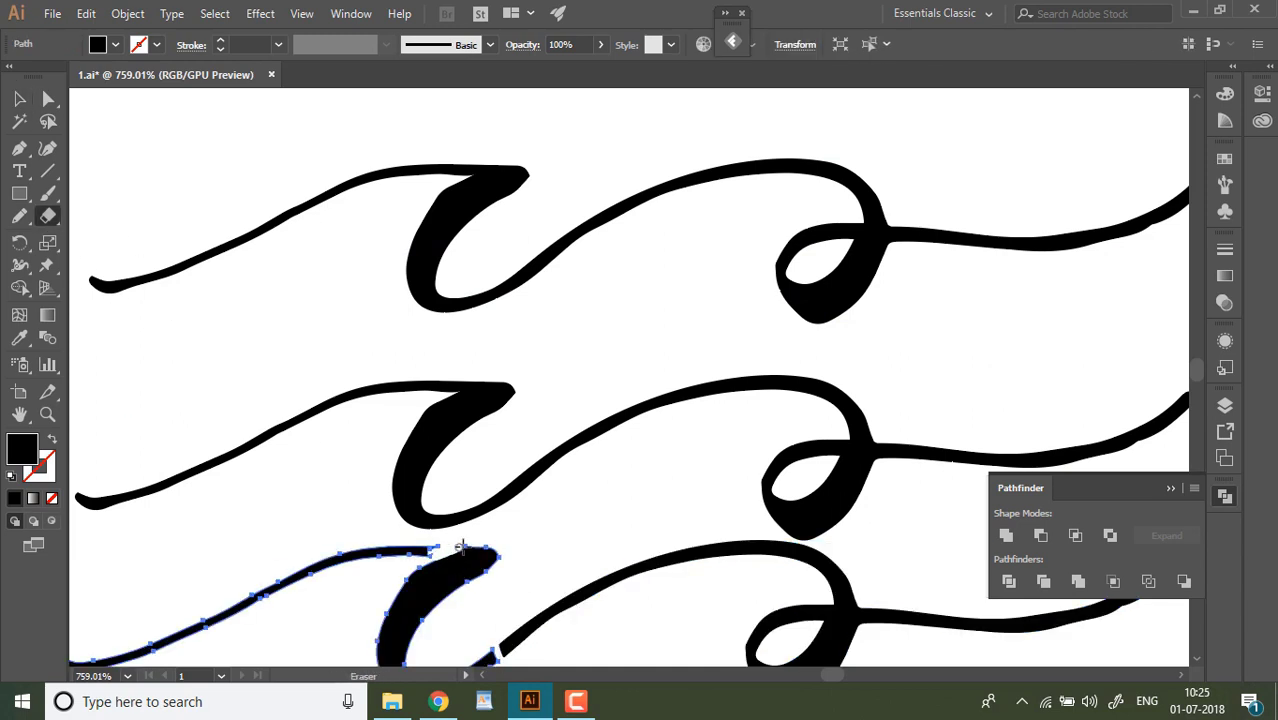
key(v)
click(357, 516)
click(385, 552)
shift+click(530, 628)
key(Delete)
Cut the lead-in stroke off the middle c copy with the Eraser and delete the detached stroke.
click(516, 488)
click(48, 194)
key(shift+e)
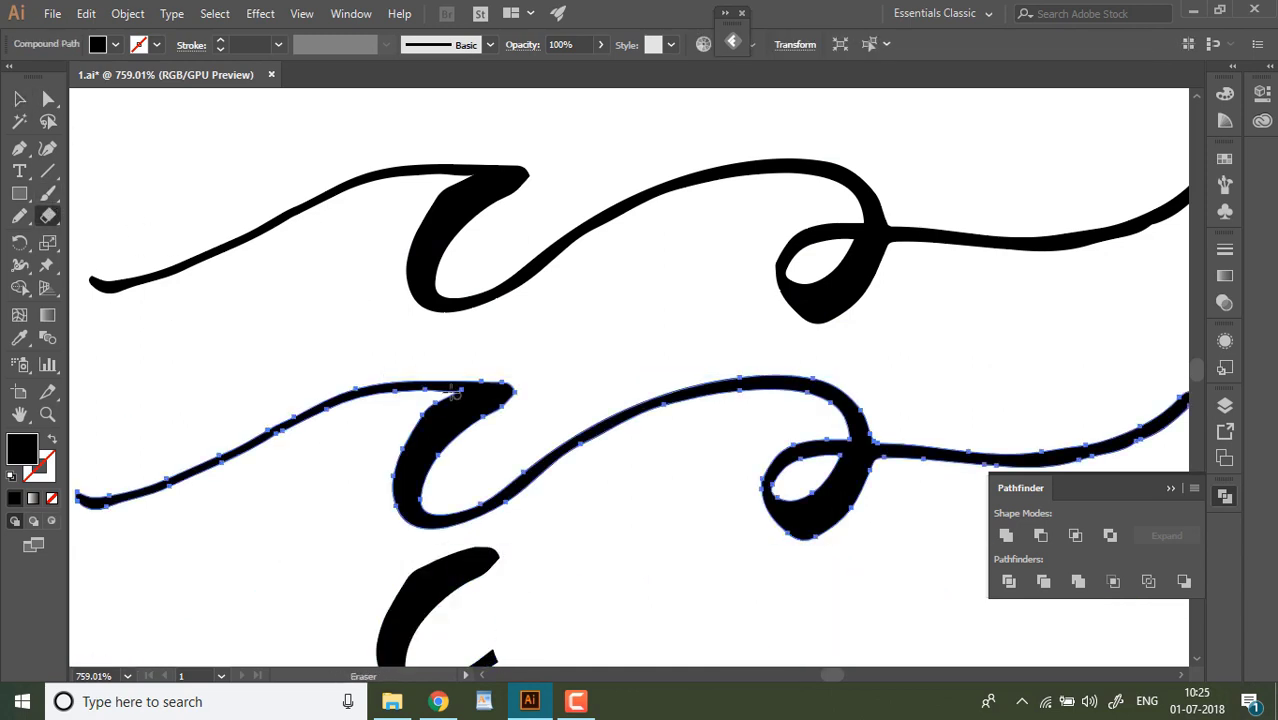
drag(453, 389, 492, 378)
click(20, 99)
key(Delete)
key(ctrl+z)
click(362, 392)
key(Delete)
Cut the upper c's exit stroke just past its base with the Eraser and delete the detached tail.
click(528, 266)
key(shift+e)
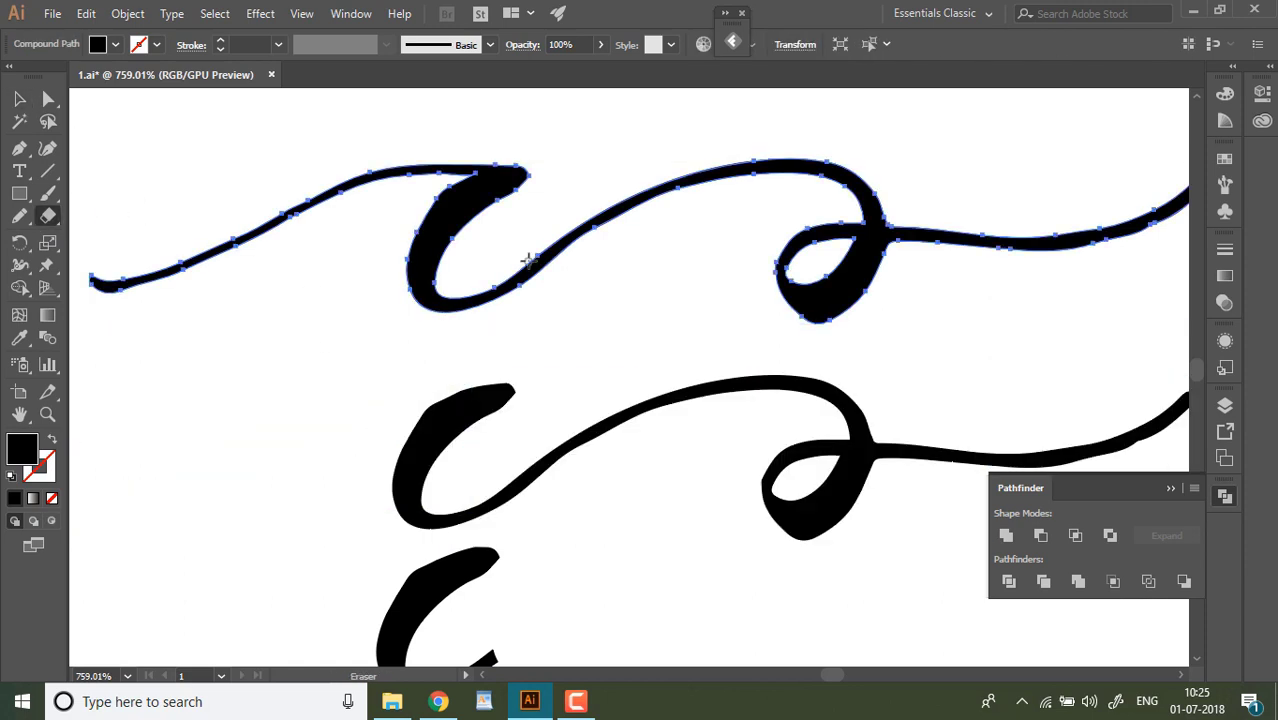
mouse_move(525, 260)
mouse_down()
mouse_move(525, 305)
mouse_move(519, 286)
mouse_up()
key(v)
click(531, 306)
click(537, 266)
key(Delete)
Round off the cut exit ends of the lead-in c and the bare c with the Pencil tool.
click(514, 281)
key(n)
click(20, 99)
click(405, 595)
click(20, 216)
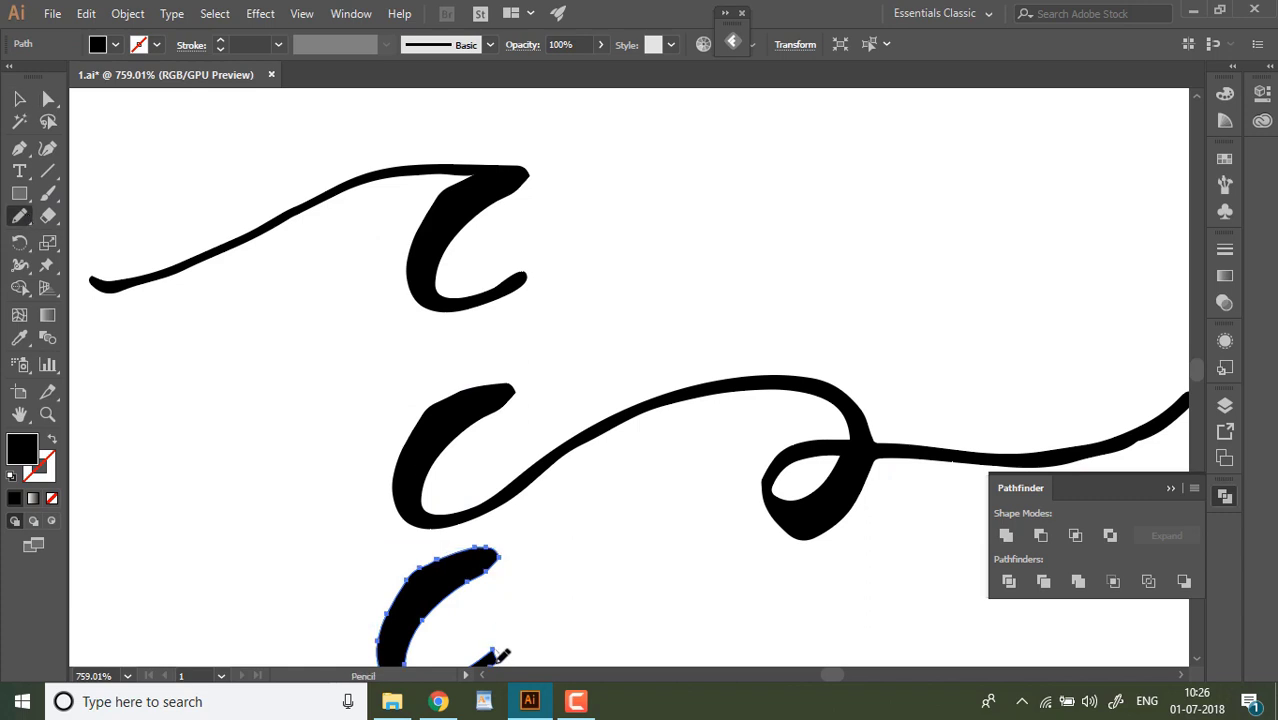
drag(493, 651, 492, 665)
click(20, 99)
click(447, 355)
Arrange the bare, tail and lead-in variants of c in one row after the b variants.
key(ctrl+0)
mouse_move(631, 224)
mouse_down()
mouse_move(617, 229)
mouse_move(632, 231)
mouse_up()
drag(627, 190, 733, 232)
click(717, 247)
Duplicate the d glyph twice, stacking the copies below the original.
mouse_move(800, 124)
mouse_down()
mouse_move(677, 148)
mouse_move(682, 175)
mouse_move(686, 113)
mouse_move(897, 185)
mouse_up()
click(770, 134)
key(z)
drag(664, 151, 642, 285)
click(20, 99)
drag(505, 122, 640, 530)
Cut the lowest d copy at its lead-in joint and at the start of its exit stroke with the Eraser.
click(465, 513)
click(48, 216)
drag(553, 496, 569, 491)
drag(638, 550, 635, 568)
click(20, 99)
click(465, 515)
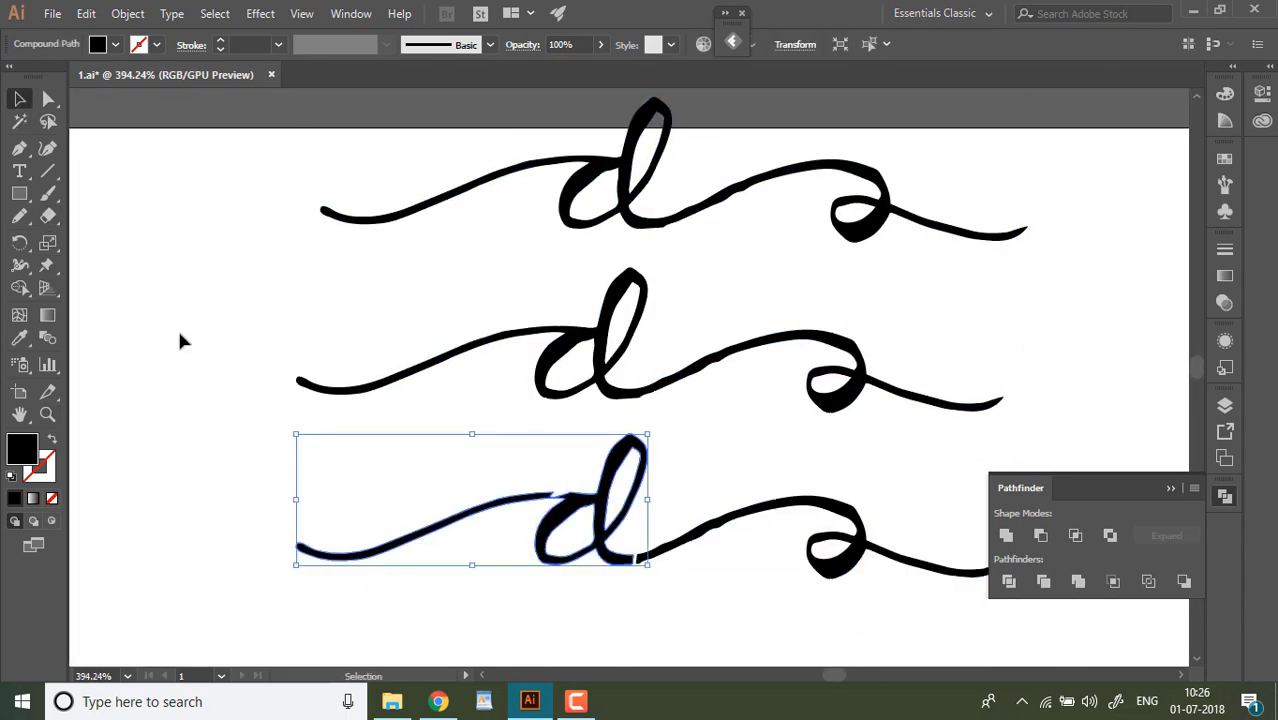
Erase more of the lowest d's lead-in at the bowl and round its cut exit end with the Pencil tool.
click(47, 415)
mouse_move(565, 546)
mouse_down()
mouse_move(630, 546)
mouse_move(660, 511)
mouse_up()
click(48, 216)
drag(544, 373, 597, 360)
click(20, 216)
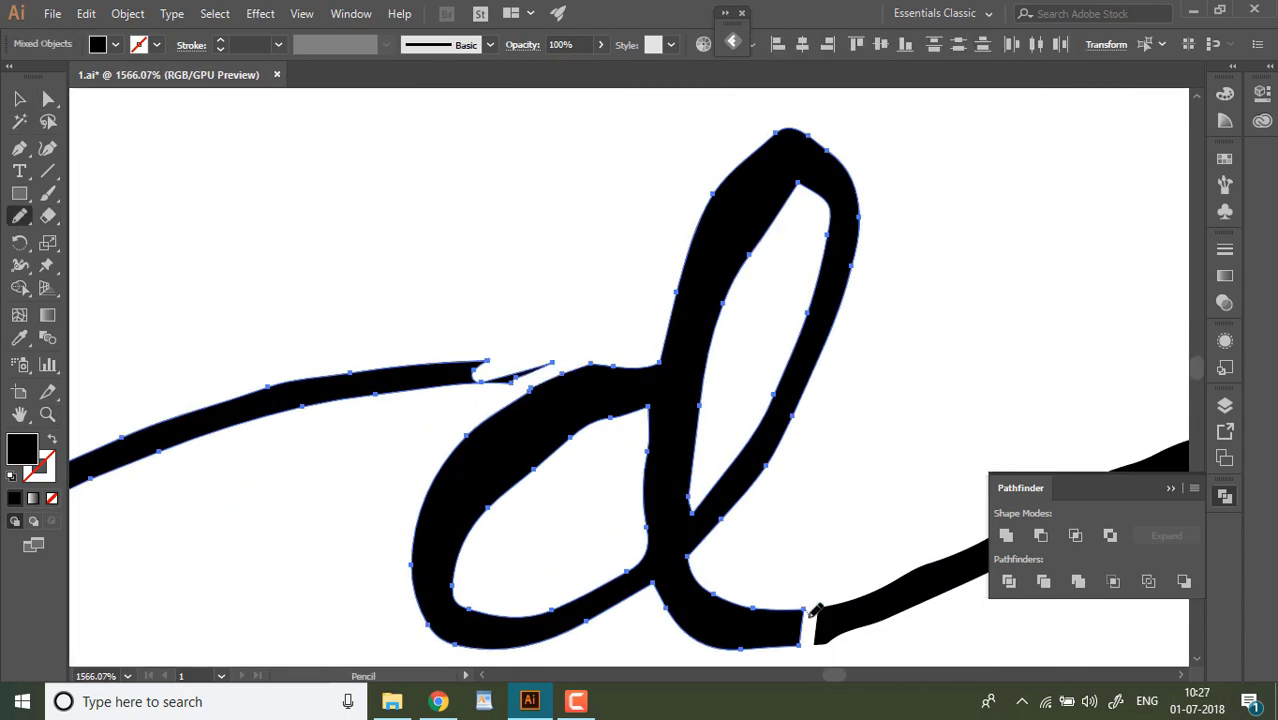
drag(803, 610, 782, 648)
Delete the detached lead-in stroke and exit tail of the lowest d.
click(20, 99)
drag(350, 288, 498, 388)
key(Delete)
click(908, 568)
key(Delete)
Cut the lead-in stroke off the middle d at the bowl with the Eraser and delete it.
drag(781, 334, 776, 357)
drag(745, 170, 736, 453)
click(625, 400)
click(48, 216)
drag(474, 298, 545, 267)
click(20, 99)
click(342, 282)
key(Delete)
Cut the upper d's exit stroke just past its base with the Eraser and delete the detached tail.
mouse_move(470, 130)
mouse_down()
mouse_move(414, 405)
mouse_move(358, 484)
mouse_up()
click(305, 400)
click(48, 216)
drag(725, 424, 725, 447)
key(v)
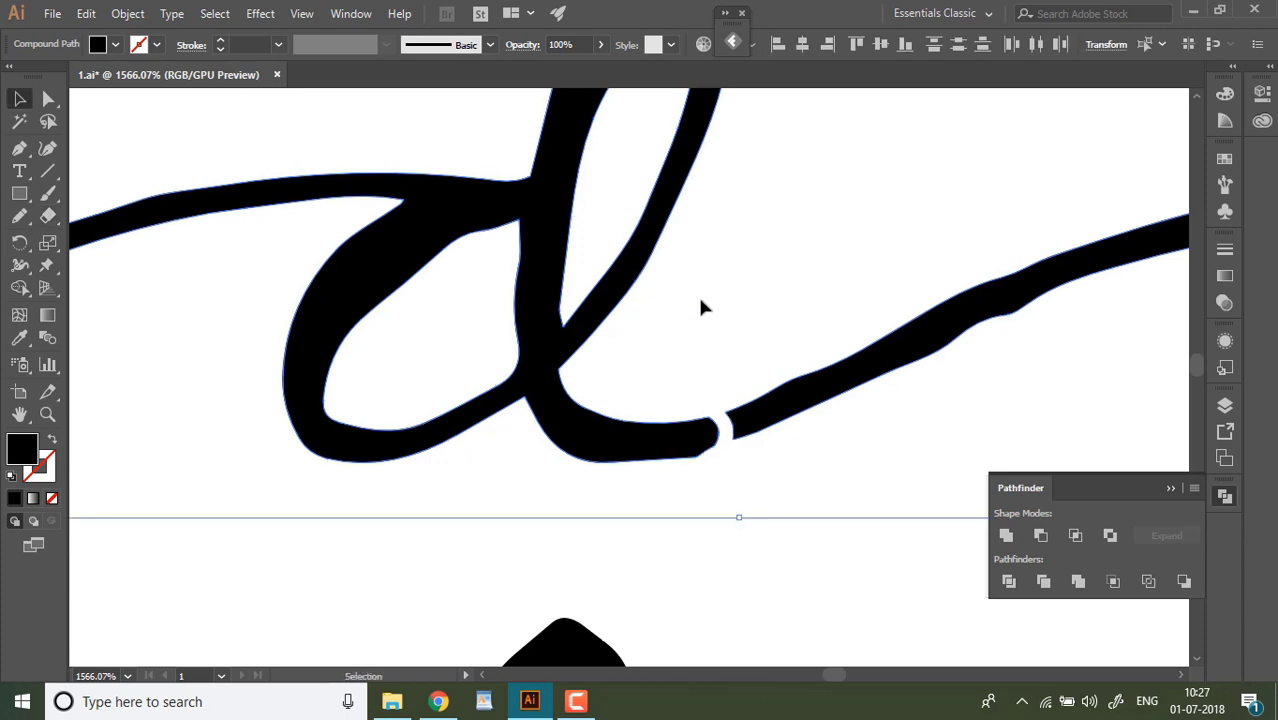
click(704, 307)
click(782, 398)
key(Delete)
Round the cut exit end of the upper d with the Pencil tool.
click(676, 442)
key(n)
drag(622, 461, 680, 422)
Move the bare d to the end of the row, after the c variants.
drag(674, 610, 628, 268)
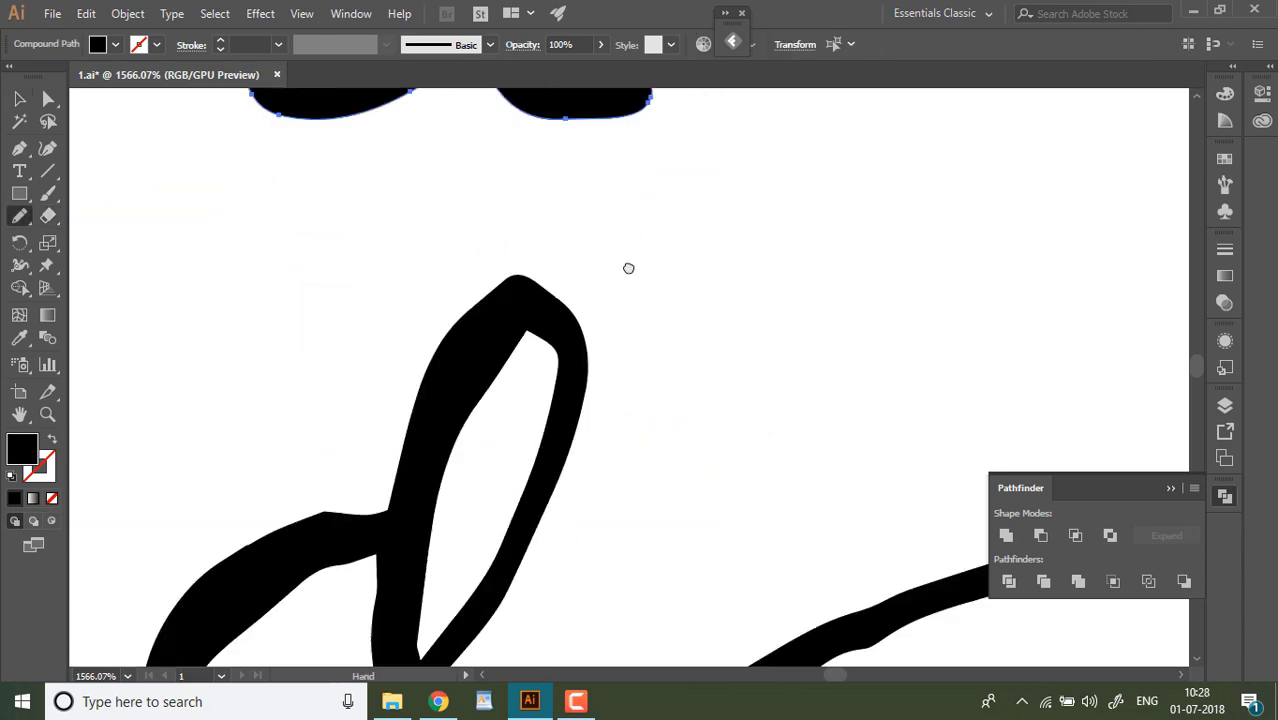
drag(610, 620, 640, 140)
drag(606, 650, 642, 336)
key(ctrl+0)
click(20, 99)
drag(677, 179, 767, 240)
click(333, 186)
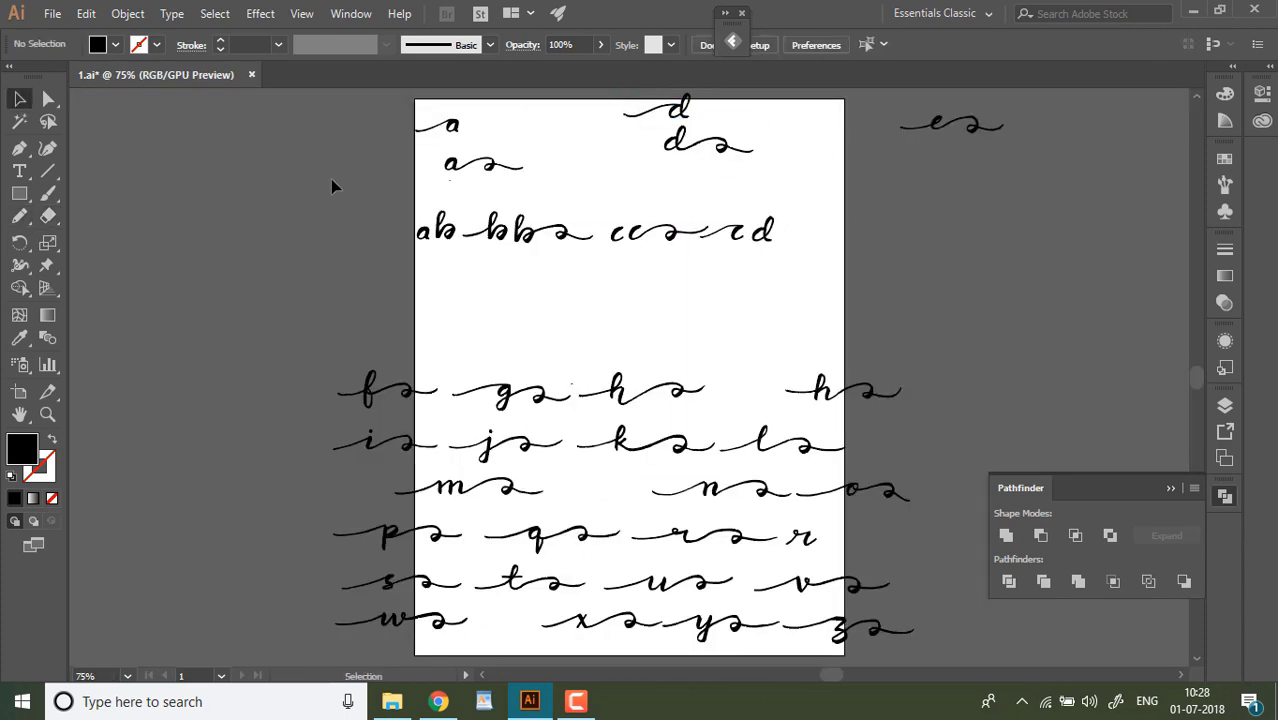
Move the e glyph below the finished row and make two copies stacked beneath it.
drag(932, 126, 803, 236)
drag(807, 235, 567, 280)
mouse_move(582, 280)
mouse_down()
mouse_move(579, 302)
mouse_move(785, 314)
mouse_up()
key(ctrl+d)
click(480, 345)
Select all three e glyphs and cut their unwanted lead-in and exit strokes at the letter with the Eraser.
click(48, 414)
drag(657, 190, 740, 190)
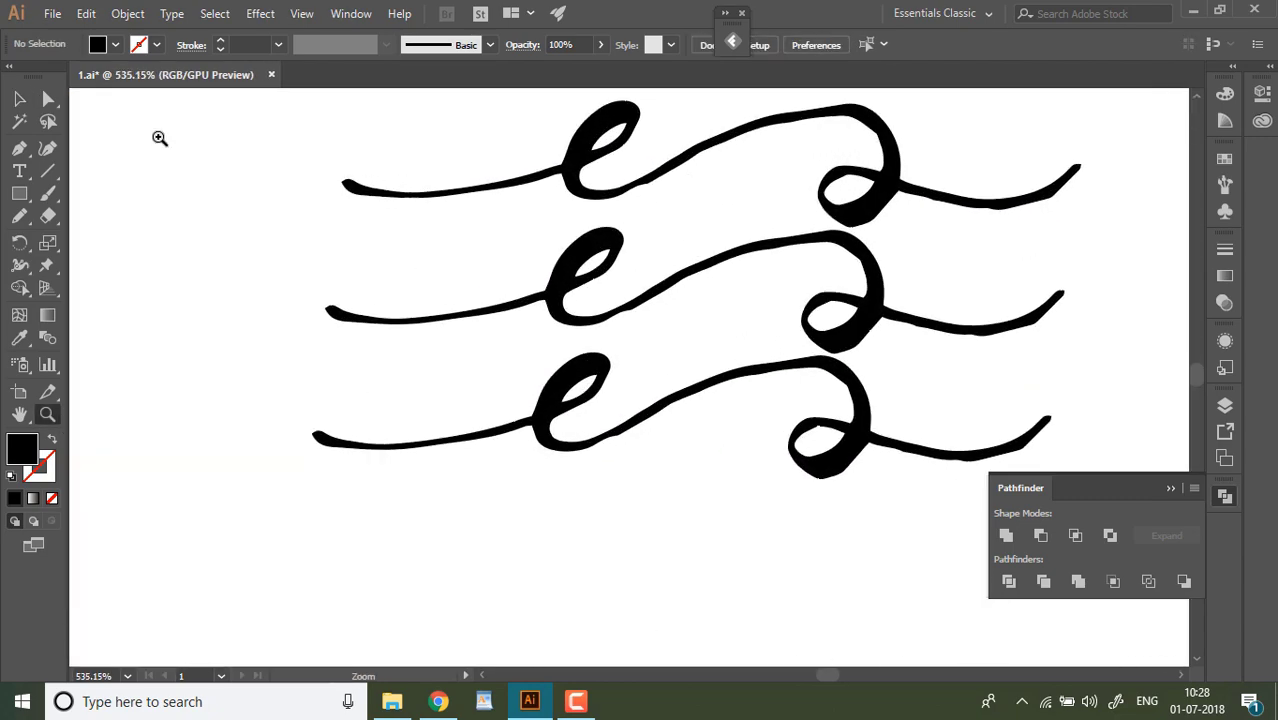
click(20, 99)
drag(240, 120, 620, 480)
click(48, 216)
drag(556, 151, 559, 177)
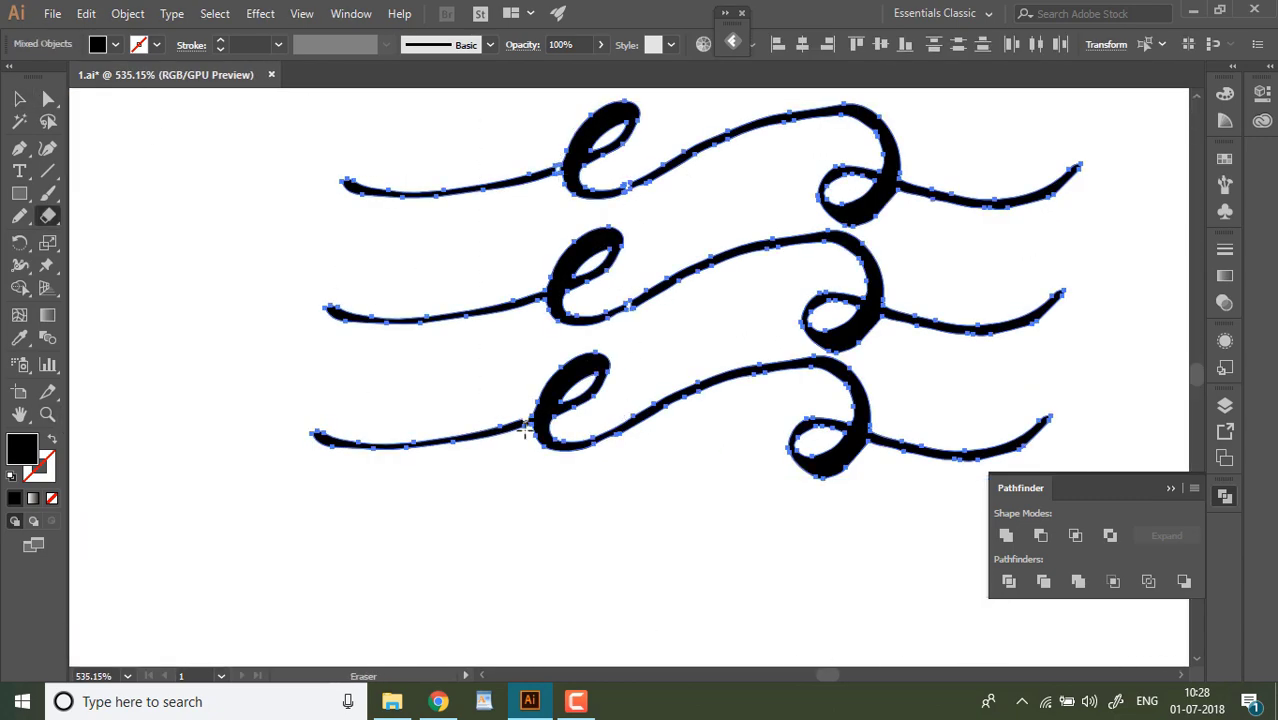
drag(525, 430, 527, 437)
Delete the detached strokes to leave a bare e, an e with the lead-in and an e with the tail.
click(20, 99)
click(237, 157)
click(482, 434)
key(Delete)
click(643, 303)
key(Delete)
Round the cut exit end of the lead-in e with the Pencil tool.
click(556, 300)
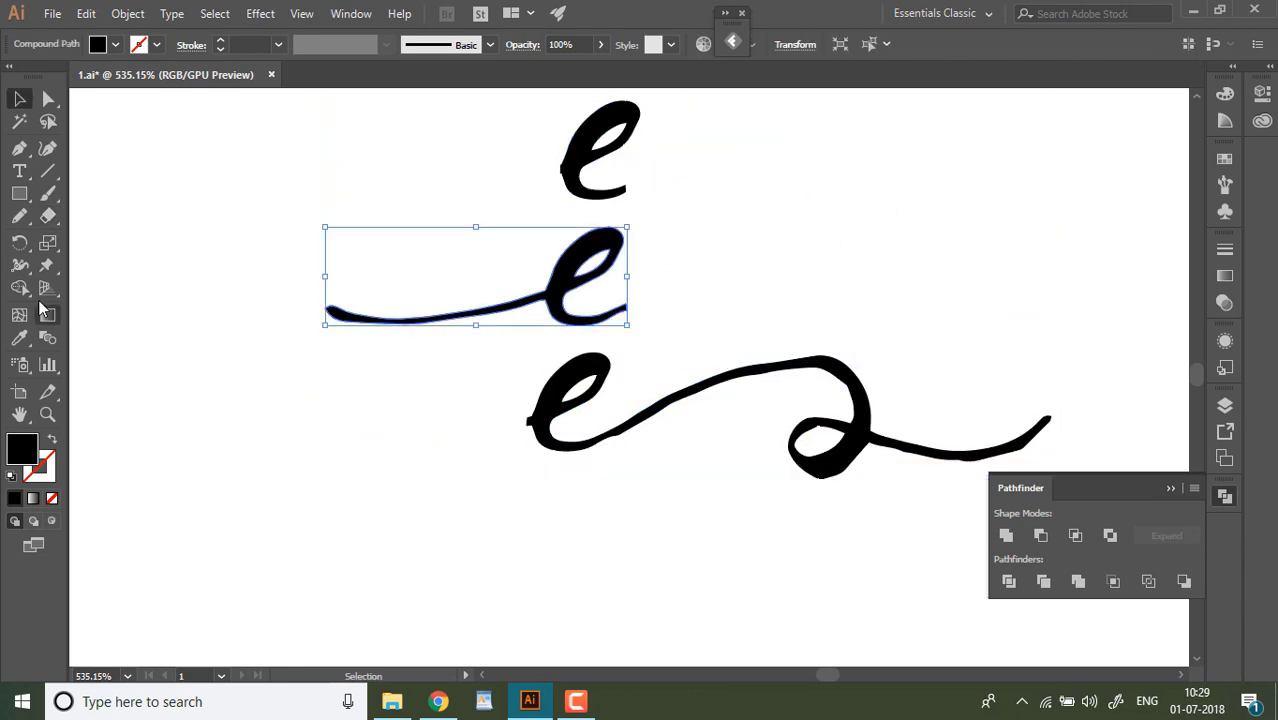
key(n)
click(20, 99)
Erase the lead-in stub from the back of the e with the exit tail.
click(545, 410)
click(48, 216)
drag(527, 410, 529, 427)
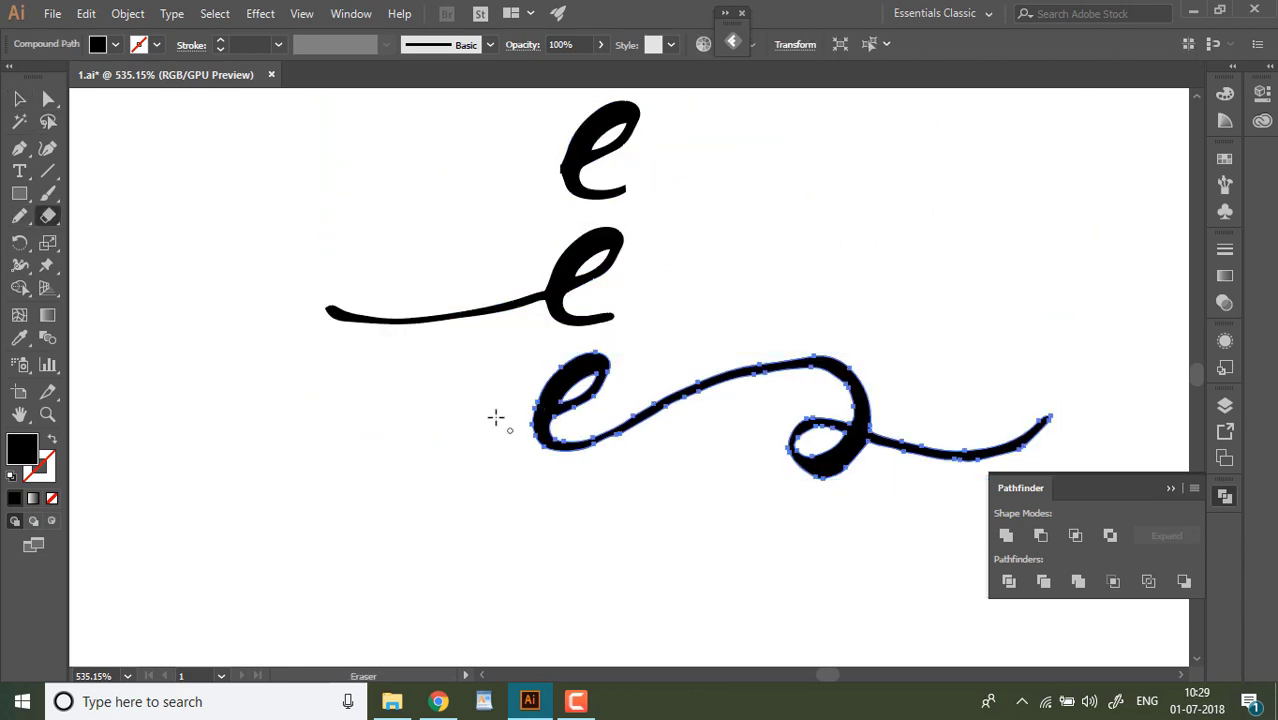
Erase the leftover lead-in stub from the back of the bare e and clean up its outline.
click(20, 99)
click(573, 160)
click(48, 216)
mouse_move(557, 156)
mouse_down()
mouse_move(559, 174)
mouse_move(640, 185)
mouse_up()
click(20, 99)
click(48, 415)
click(48, 216)
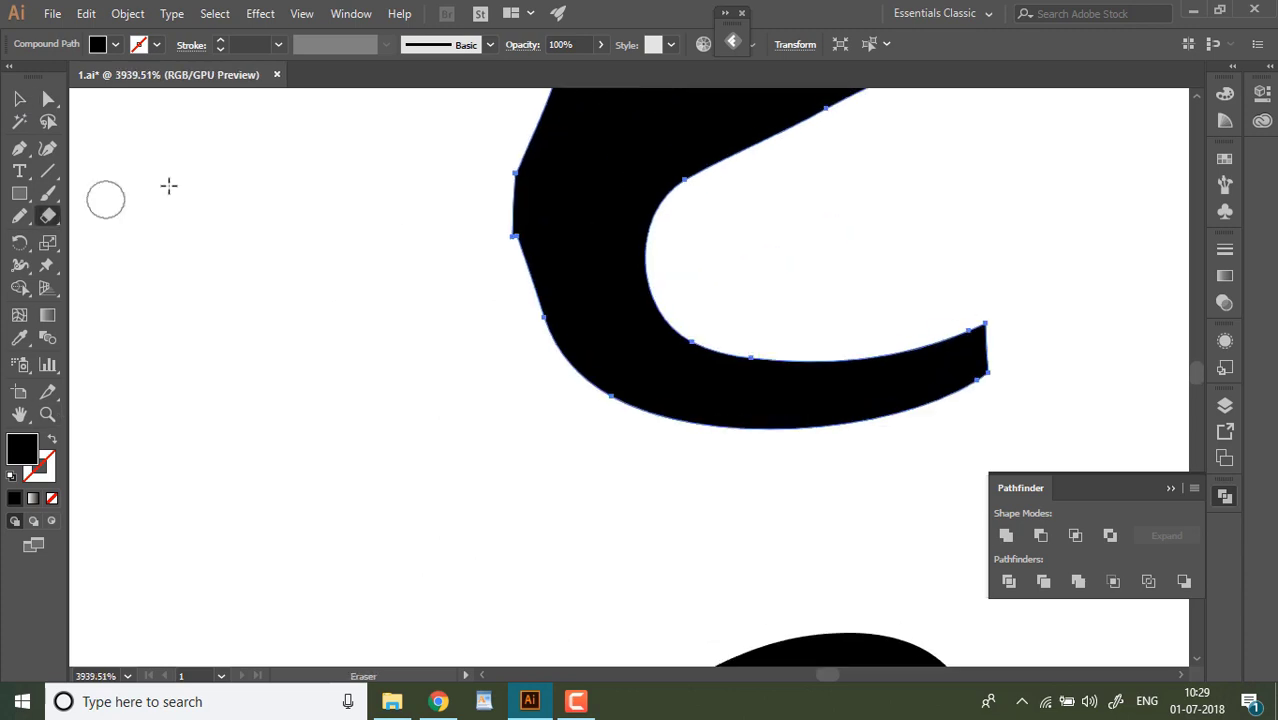
click(48, 99)
click(430, 252)
Move the three e variants to the end of the row, after the d.
key(ctrl+0)
click(20, 99)
drag(508, 260, 640, 338)
drag(582, 306, 816, 234)
click(687, 303)
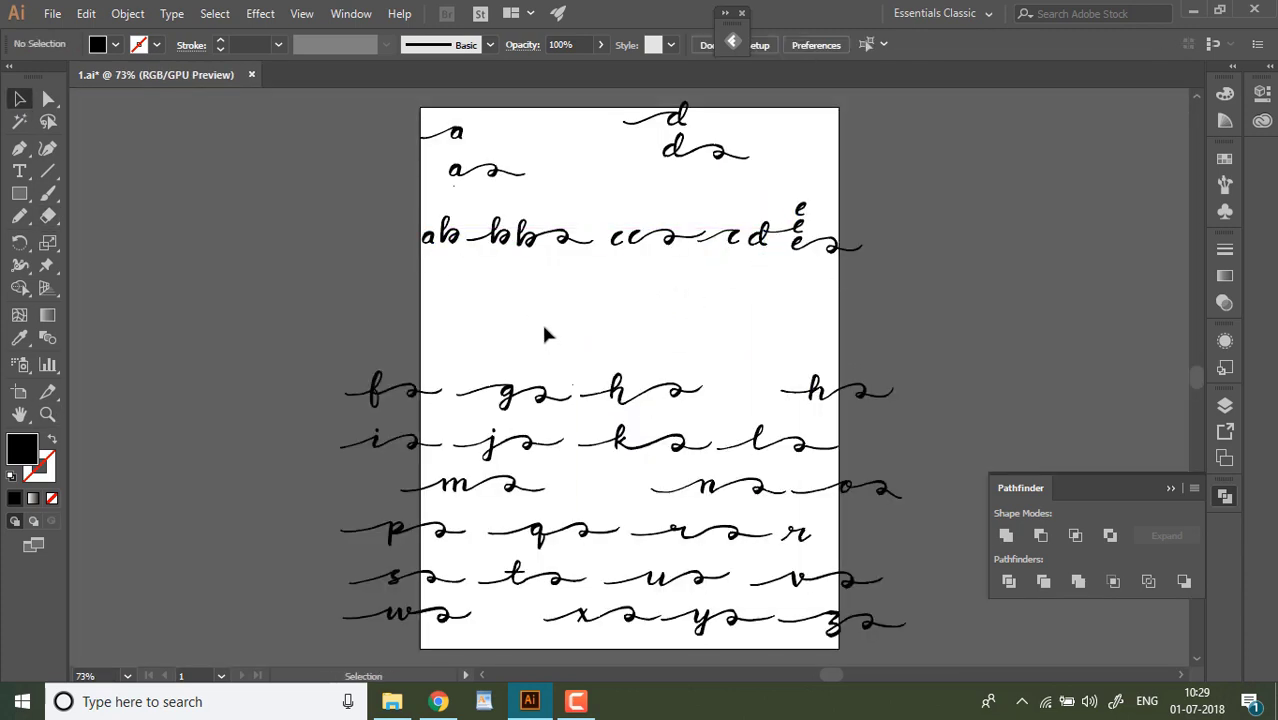
Stack three copies of the f glyph in the empty space below the a and b row.
drag(376, 392, 433, 336)
key(ctrl+d)
click(685, 320)
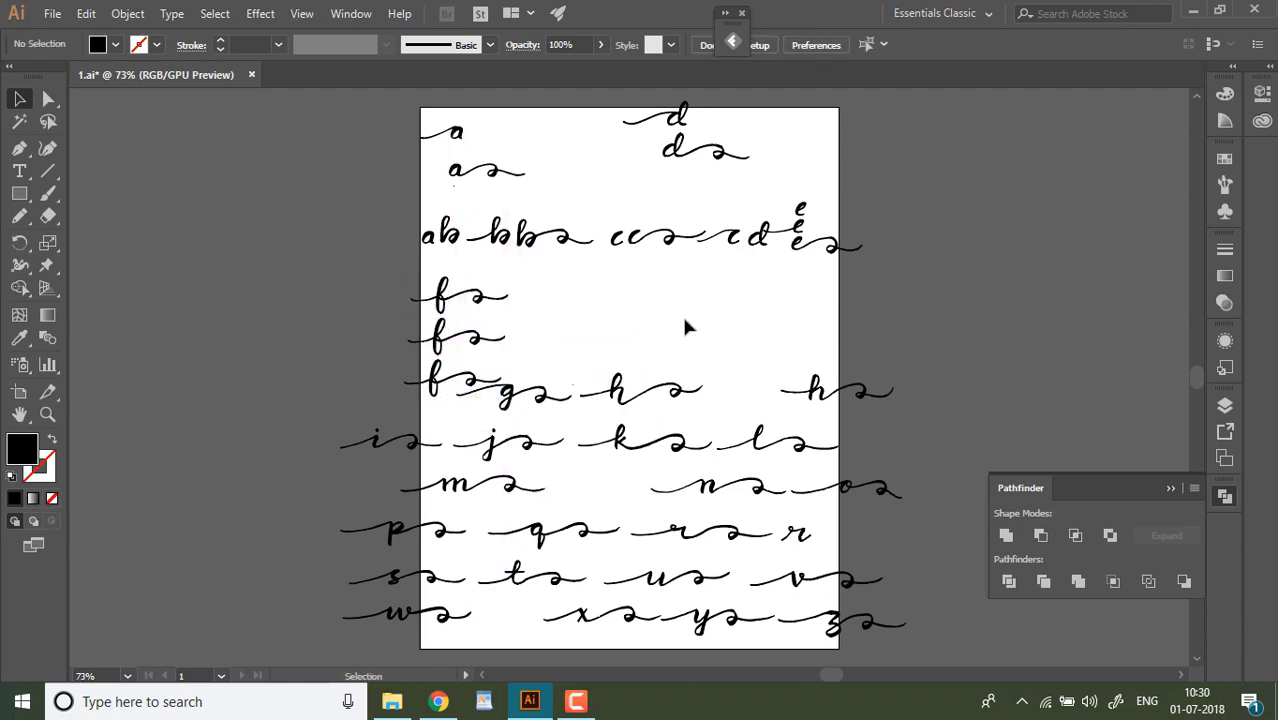
Select all three f glyphs and cut their unwanted lead-in and exit strokes at the letter with the Eraser.
drag(416, 274, 451, 397)
click(446, 405)
key(z)
mouse_move(424, 290)
mouse_down()
mouse_move(447, 366)
mouse_move(479, 366)
mouse_up()
key(shift+e)
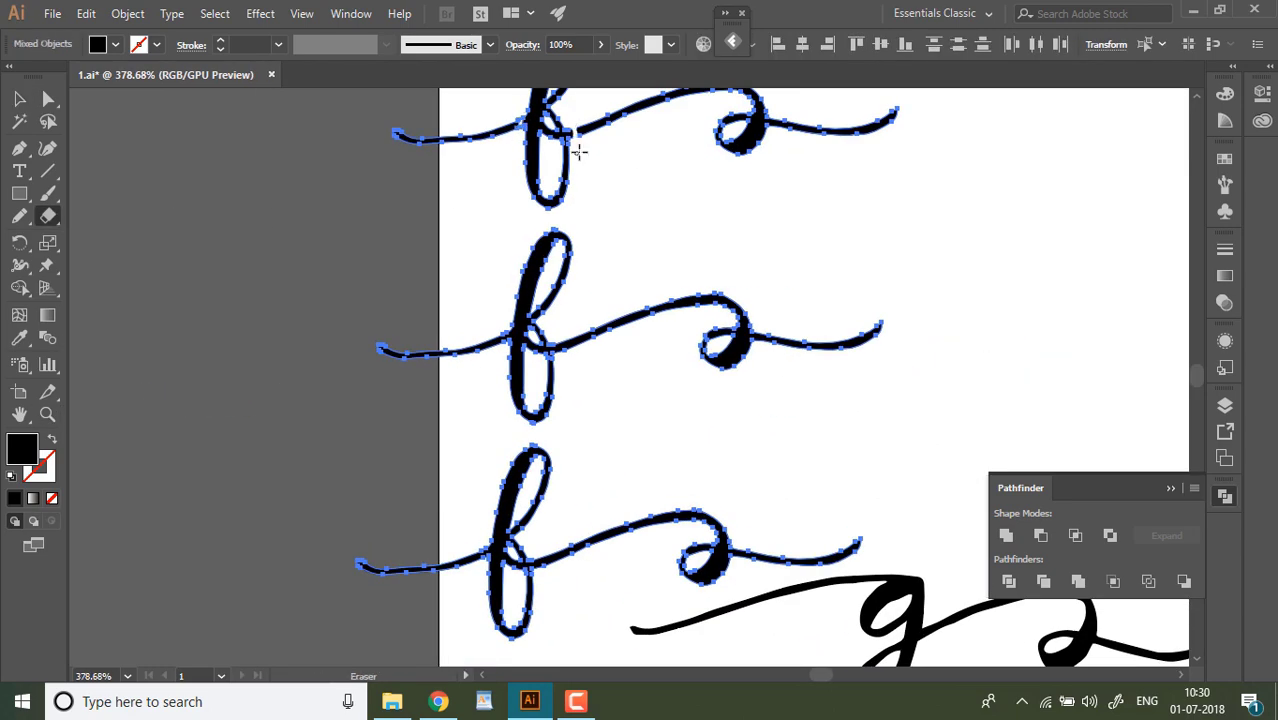
drag(484, 537, 483, 564)
Delete the detached strokes to leave a bare f, an f with the lead-in and an f with the tail.
key(v)
click(470, 138)
key(Delete)
click(648, 103)
key(Delete)
click(630, 319)
key(Delete)
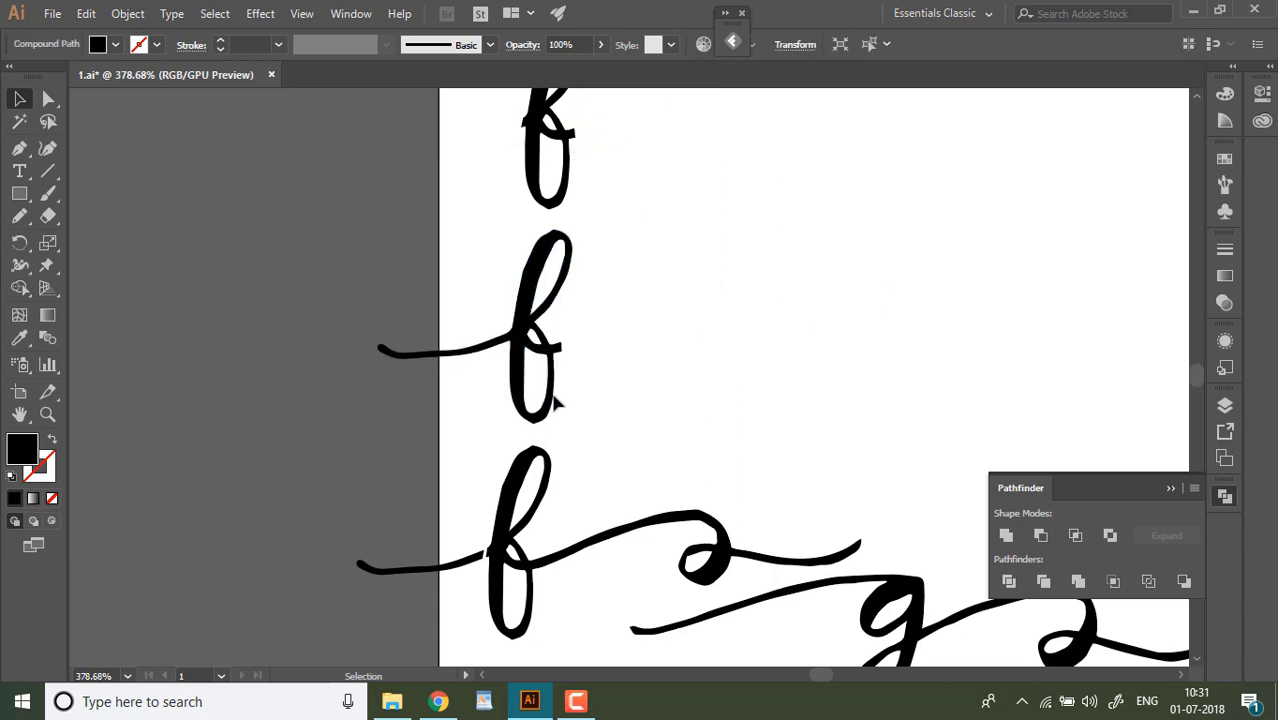
Trim the leftover stroke stubs at the cuts of the f variants with the Eraser.
key(shift+e)
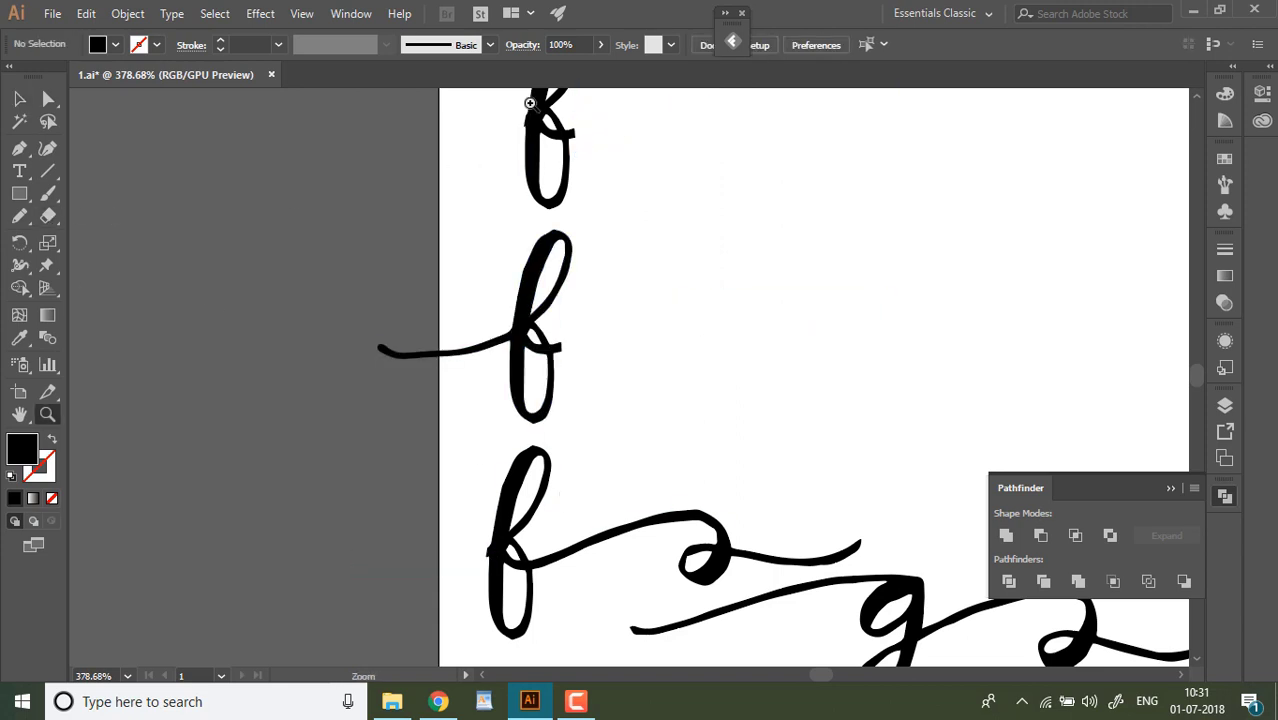
drag(532, 110, 567, 114)
mouse_move(620, 423)
mouse_down()
mouse_move(600, 283)
mouse_move(548, 377)
mouse_up()
mouse_move(738, 178)
mouse_down()
mouse_move(731, 260)
mouse_move(747, 254)
mouse_up()
key(ctrl+z)
mouse_move(618, 600)
mouse_down()
mouse_move(661, 183)
mouse_move(690, 130)
mouse_up()
drag(824, 262, 826, 348)
mouse_move(612, 600)
mouse_down()
mouse_move(659, 294)
mouse_move(720, 120)
mouse_up()
drag(621, 372, 600, 477)
Arrange the three f variants side by side in a row beneath the a and b glyphs.
key(ctrl+0)
key(v)
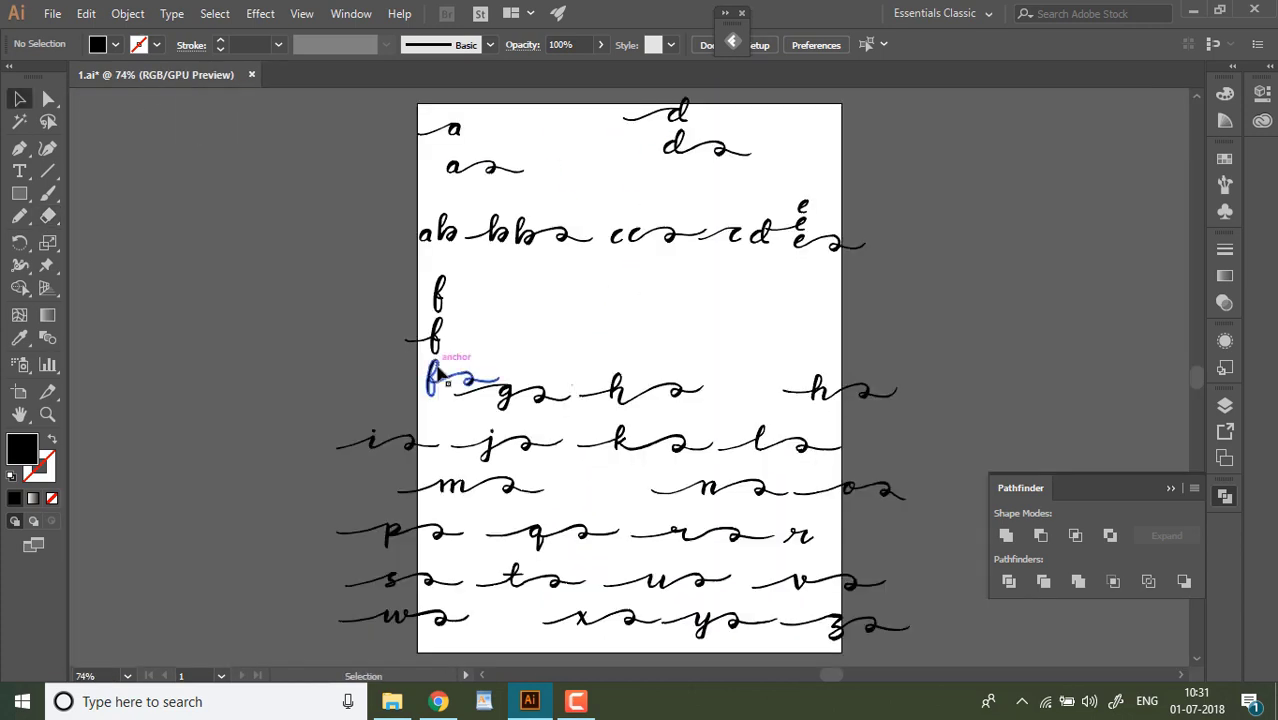
drag(442, 371, 482, 275)
drag(437, 294, 447, 278)
drag(434, 337, 428, 280)
click(453, 308)
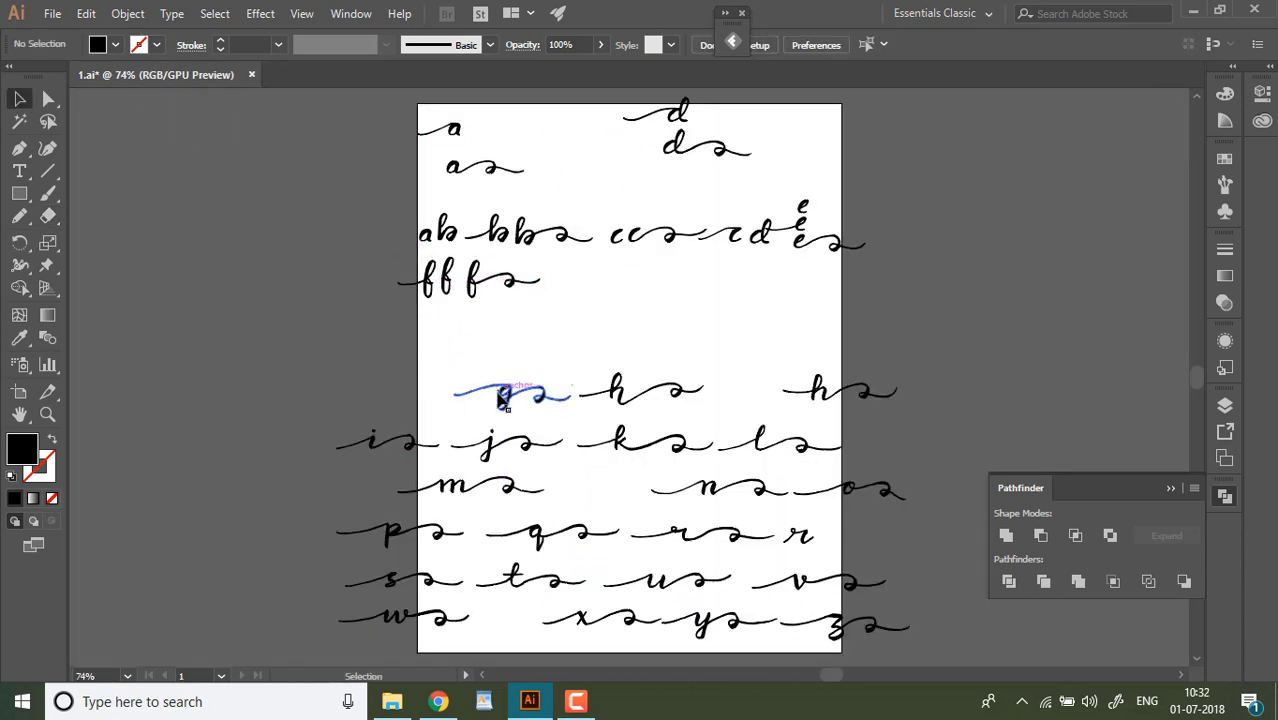
Stack three copies of the g glyph below the f row and select them.
mouse_move(502, 398)
mouse_down()
mouse_move(494, 339)
mouse_move(488, 409)
mouse_up()
click(540, 382)
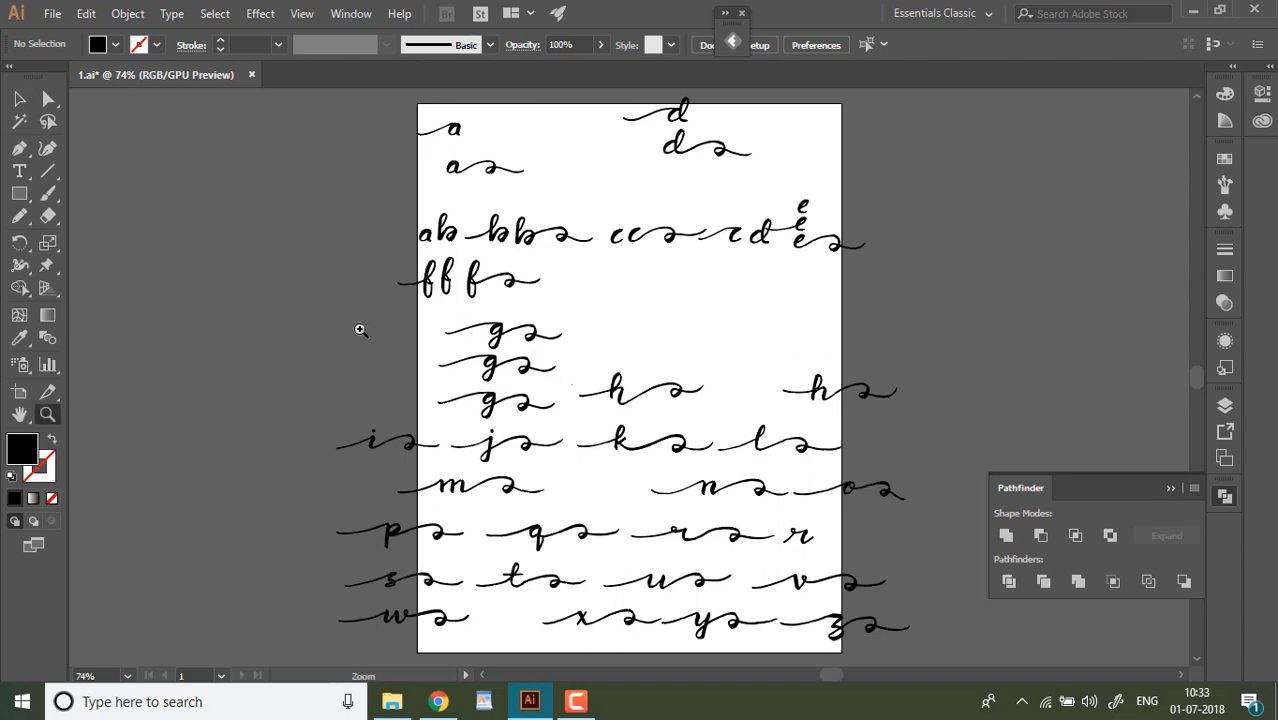
drag(487, 364, 760, 318)
drag(88, 168, 342, 478)
key(space)
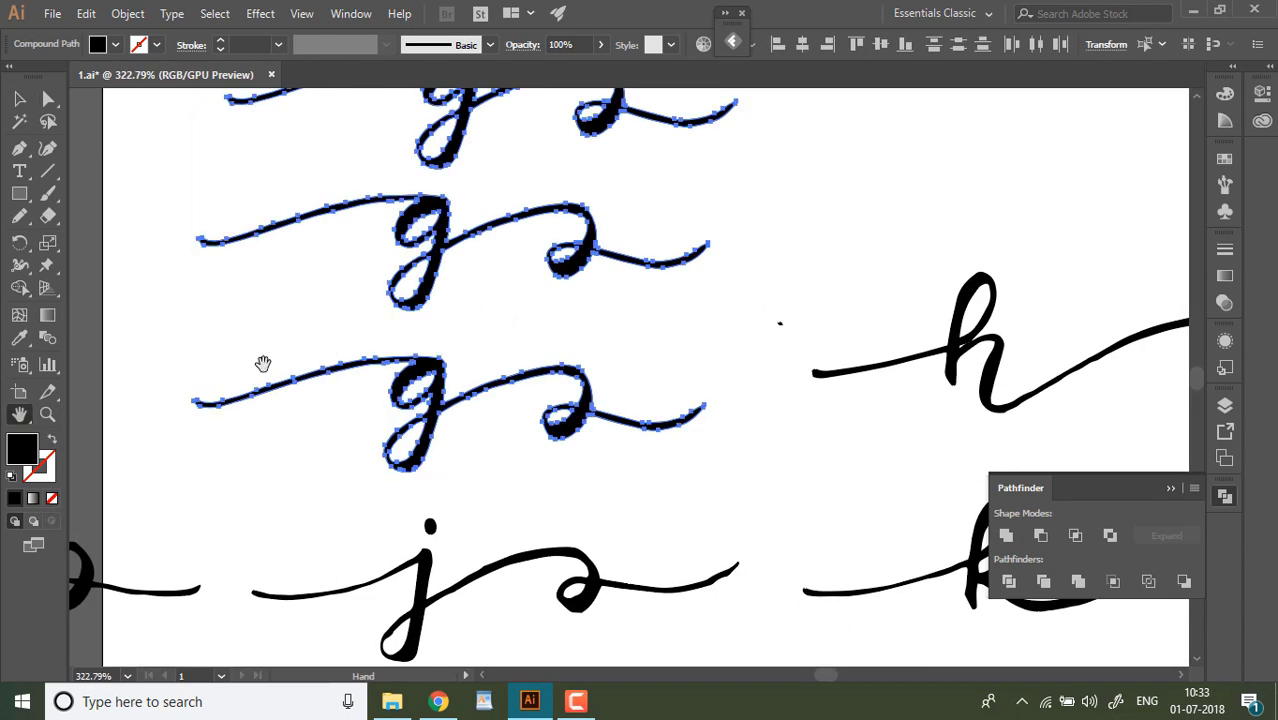
drag(263, 363, 253, 467)
Cut the lead-in and exit strokes off the top g with the Eraser.
key(shift+e)
click(19, 98)
click(325, 178)
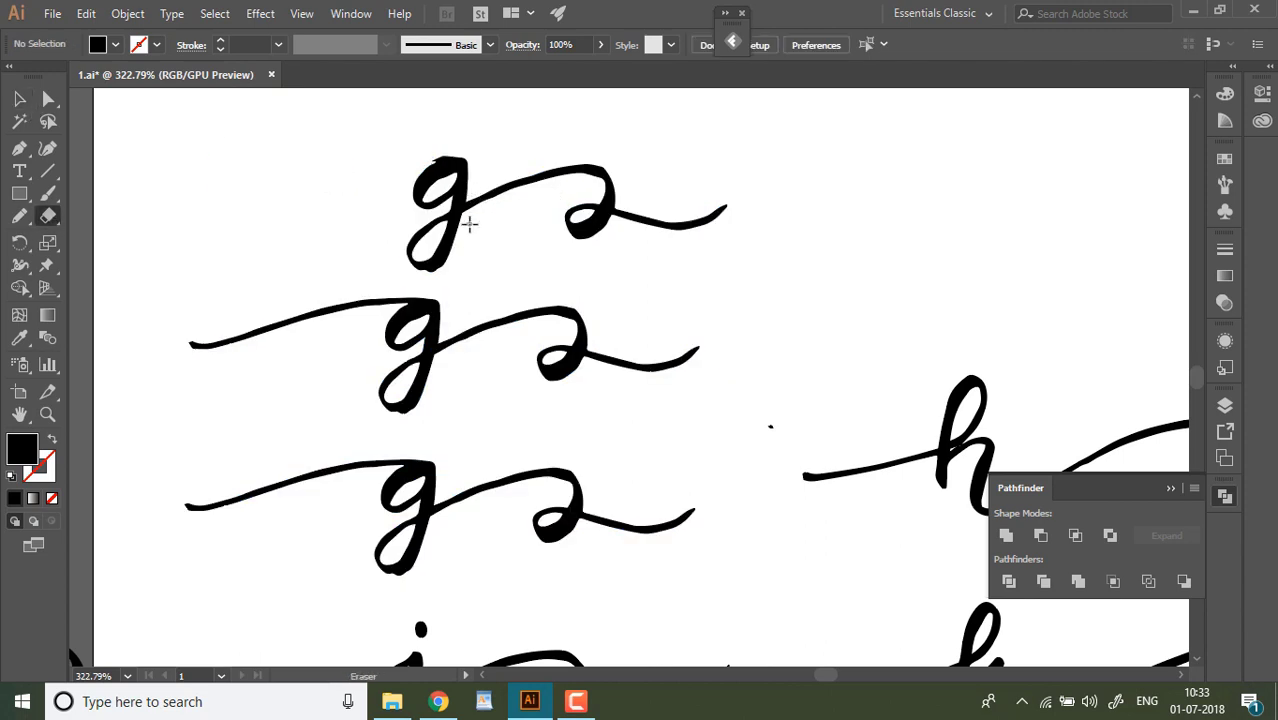
key(ctrl+z)
click(48, 414)
drag(441, 161, 496, 163)
click(19, 98)
click(356, 217)
click(48, 216)
drag(562, 309, 573, 350)
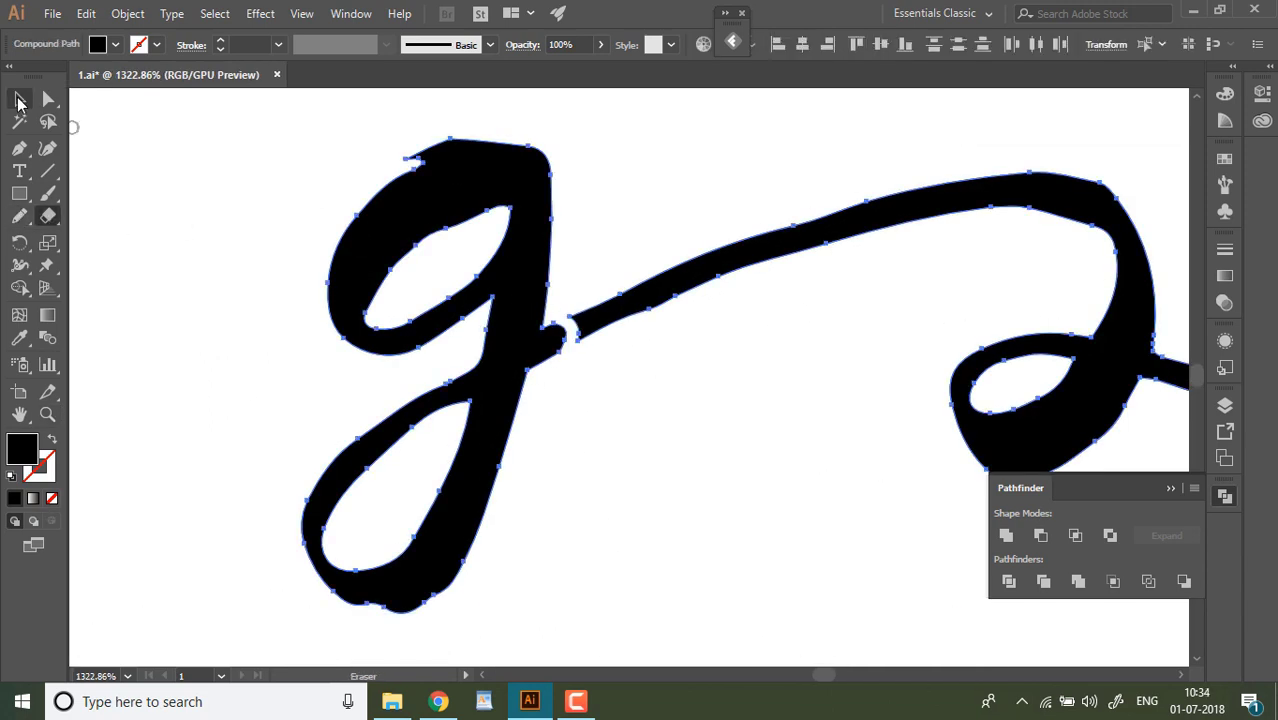
Smooth the upper edge and base of the top g with the Pencil tool and delete its detached exit stroke.
click(19, 98)
click(19, 216)
drag(409, 171, 527, 146)
drag(380, 612, 397, 612)
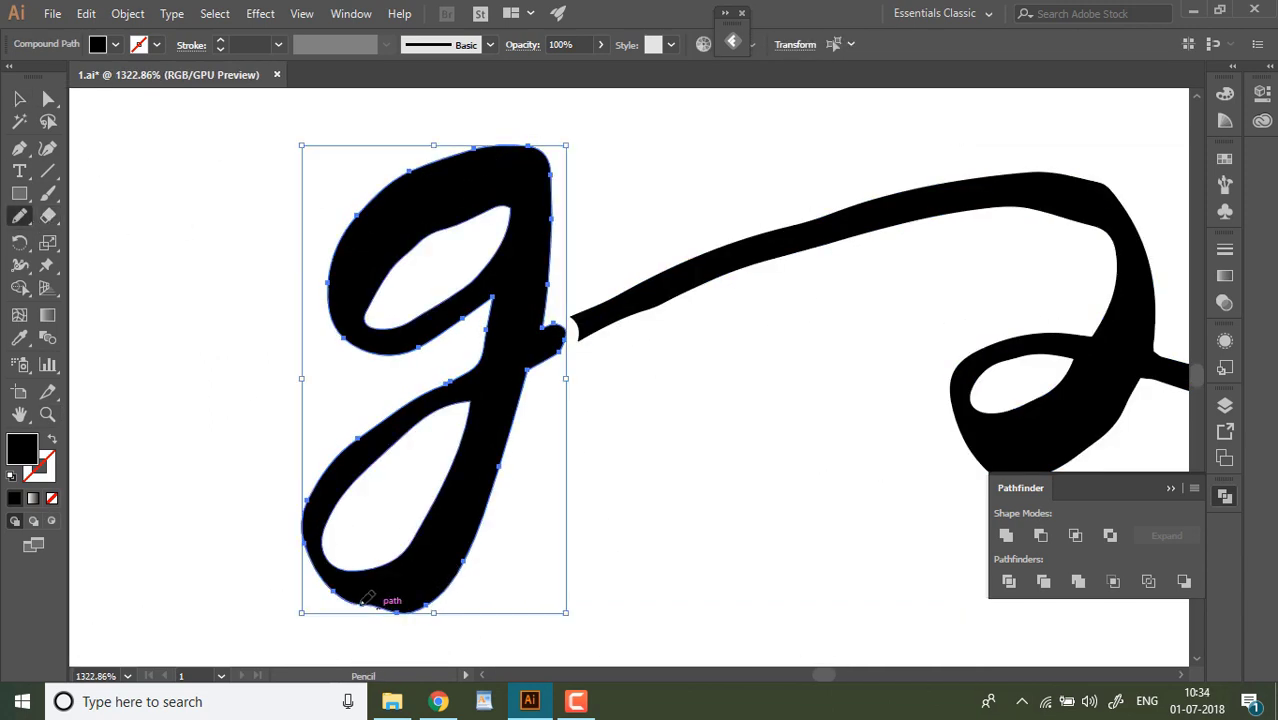
click(19, 98)
click(622, 297)
key(Delete)
Cut the lead-in off the middle g with the Eraser and delete the detached stroke.
click(19, 414)
drag(865, 600, 856, 1)
click(15, 102)
click(355, 340)
click(48, 216)
drag(405, 202, 502, 172)
click(19, 98)
click(205, 135)
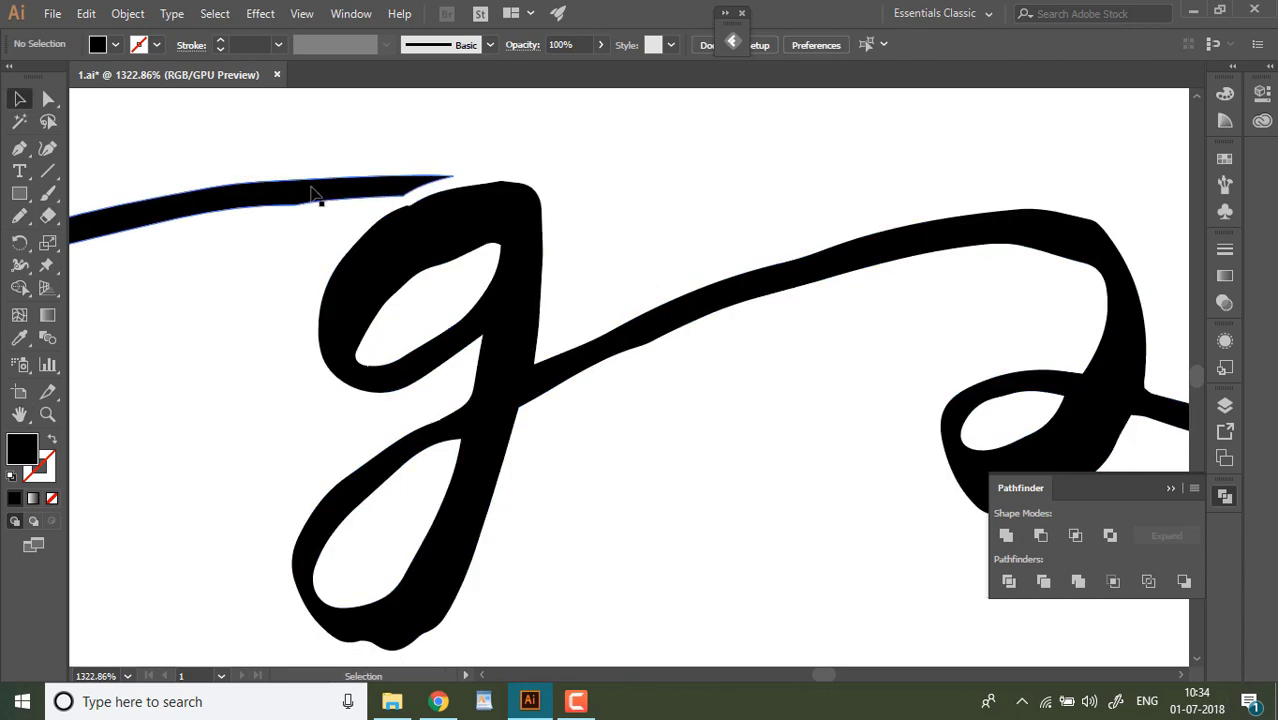
click(317, 194)
key(Delete)
Smooth the upper edge and base of the middle g with the Pencil tool.
click(467, 339)
key(n)
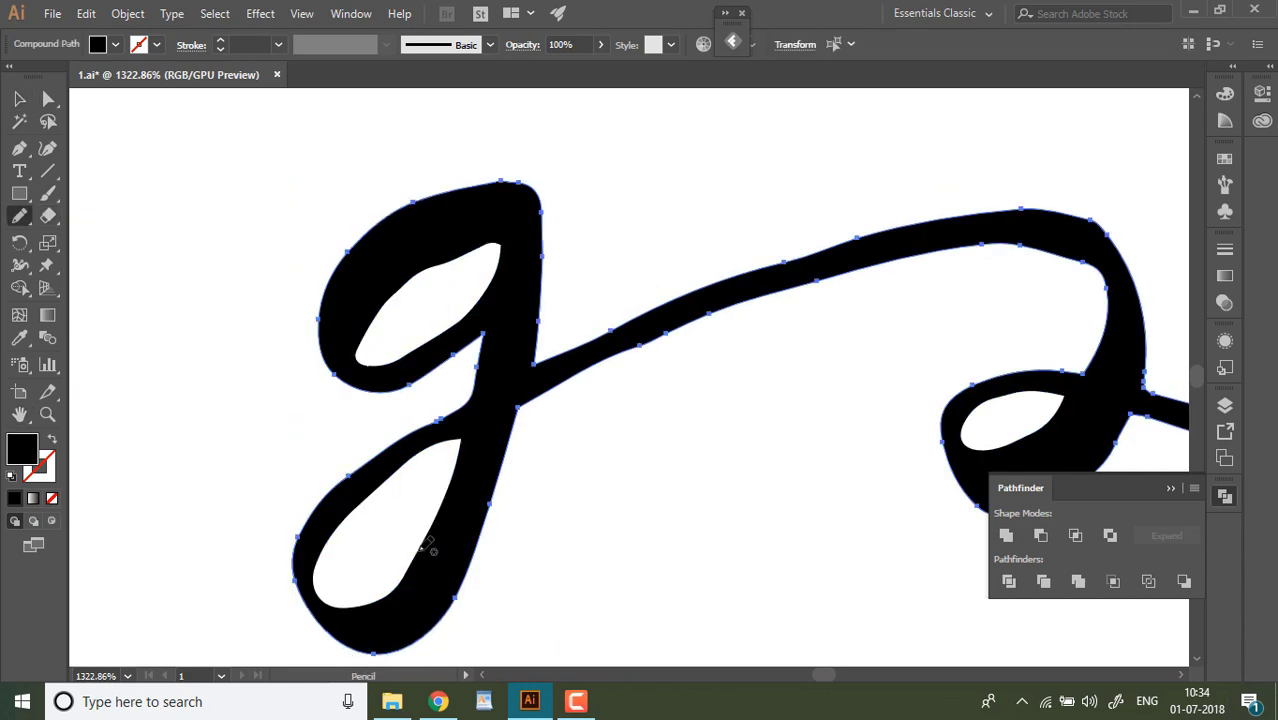
click(19, 98)
click(190, 242)
Cut the exit stroke off the bottom g with the Eraser and delete the detached tail.
click(19, 414)
mouse_move(480, 645)
mouse_down()
mouse_move(612, 368)
mouse_move(660, 385)
mouse_up()
click(19, 98)
click(607, 280)
click(48, 216)
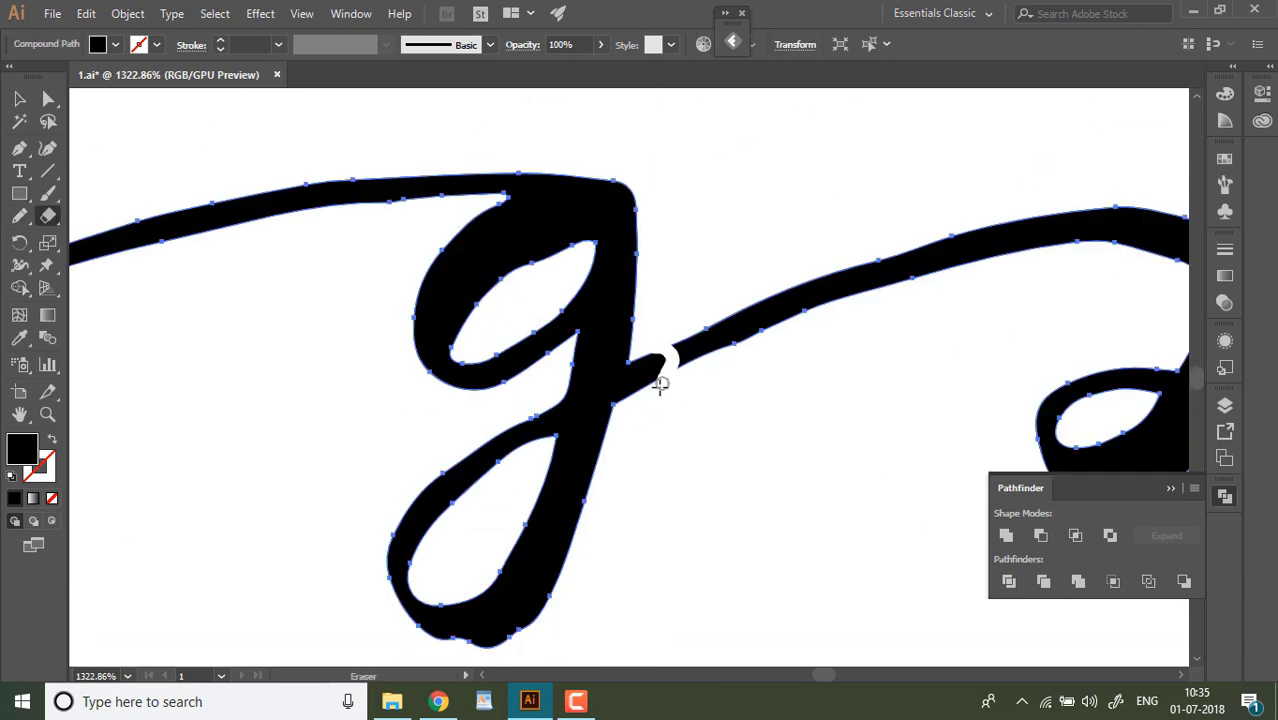
click(19, 98)
click(680, 275)
click(693, 341)
key(Delete)
Smooth the bumpy base of the lead-in g with the Pencil tool.
click(622, 300)
click(19, 216)
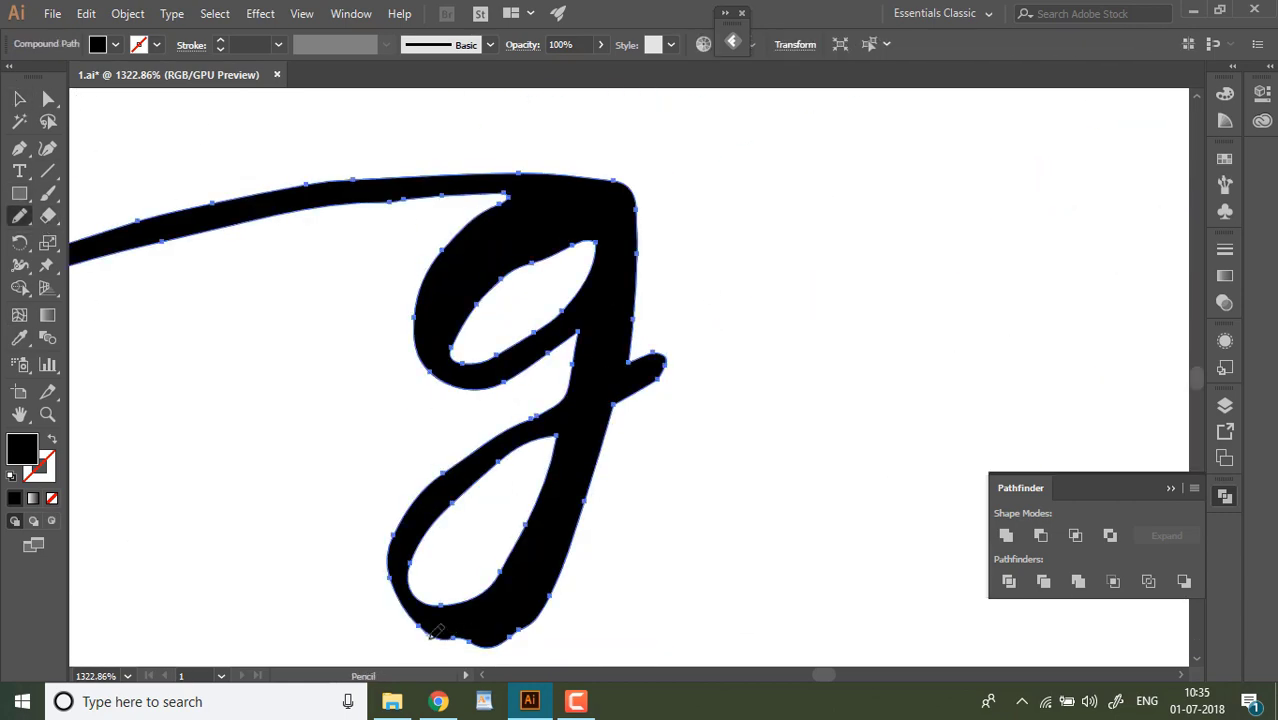
drag(431, 638, 521, 629)
click(19, 98)
click(335, 361)
Move the three g variants up to the empty space between the a and d glyphs.
key(ctrl+0)
mouse_move(443, 318)
mouse_down()
mouse_move(503, 409)
mouse_move(586, 193)
mouse_up()
click(620, 320)
Move the h glyph into the empty space below the f row.
click(534, 343)
drag(616, 389, 507, 372)
key(ctrl+z)
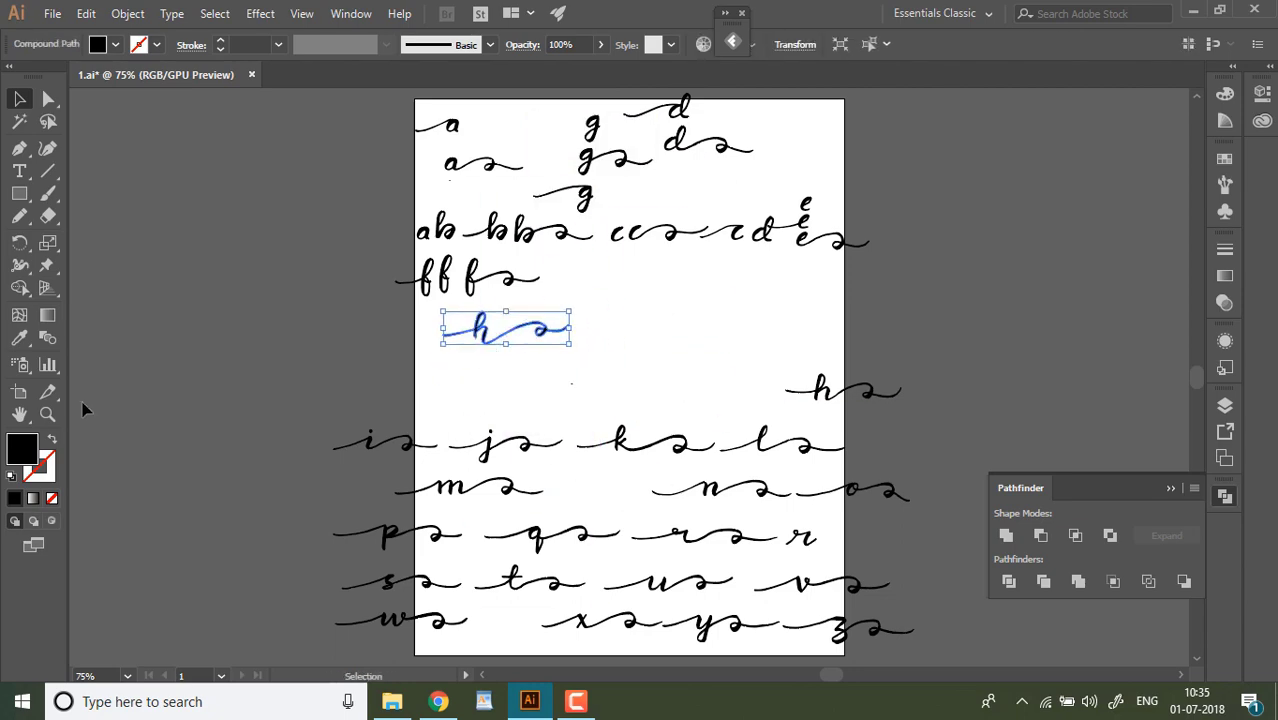
Stack three copies of the h glyph below the f row.
click(47, 414)
drag(473, 333, 1221, 200)
drag(807, 296, 653, 405)
click(19, 98)
click(460, 220)
drag(656, 282, 621, 556)
click(665, 368)
click(690, 250)
key(ctrl+minus)
drag(390, 417, 422, 204)
click(533, 358)
Select all three h glyphs and cut their unwanted lead-in and exit strokes at the letter with the Eraser.
drag(374, 151, 300, 652)
key(shift+e)
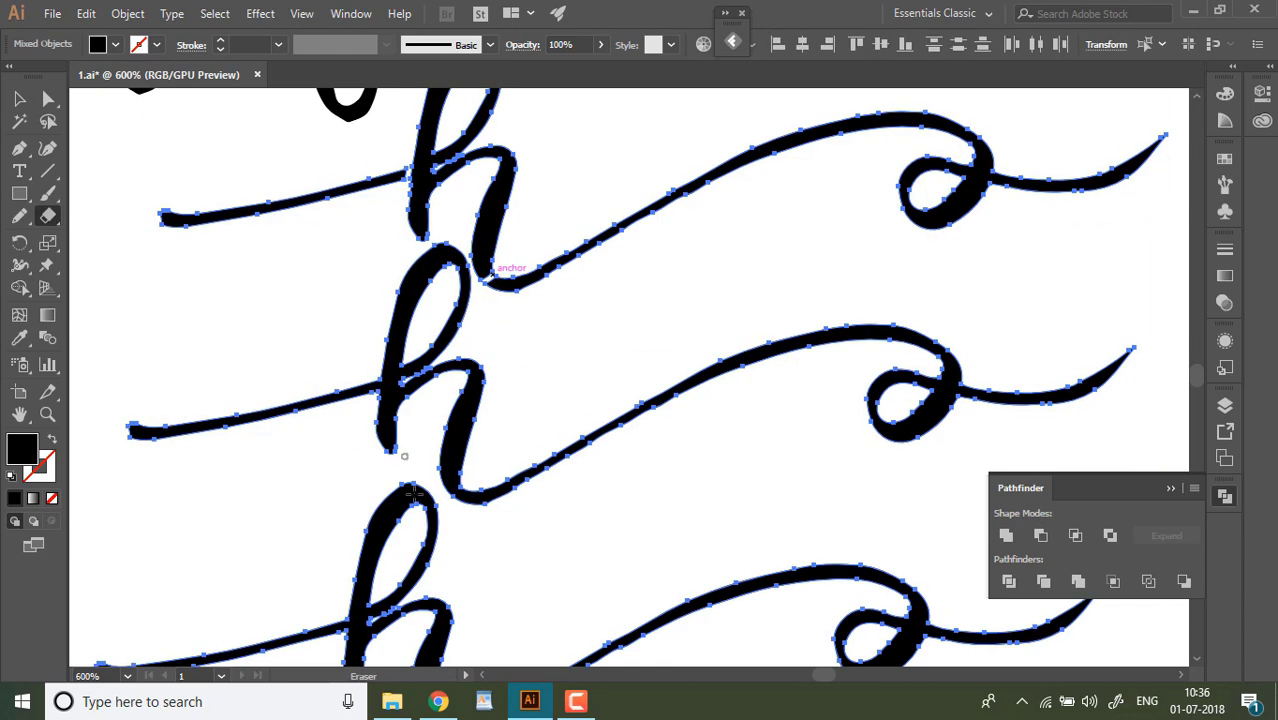
drag(389, 554, 384, 329)
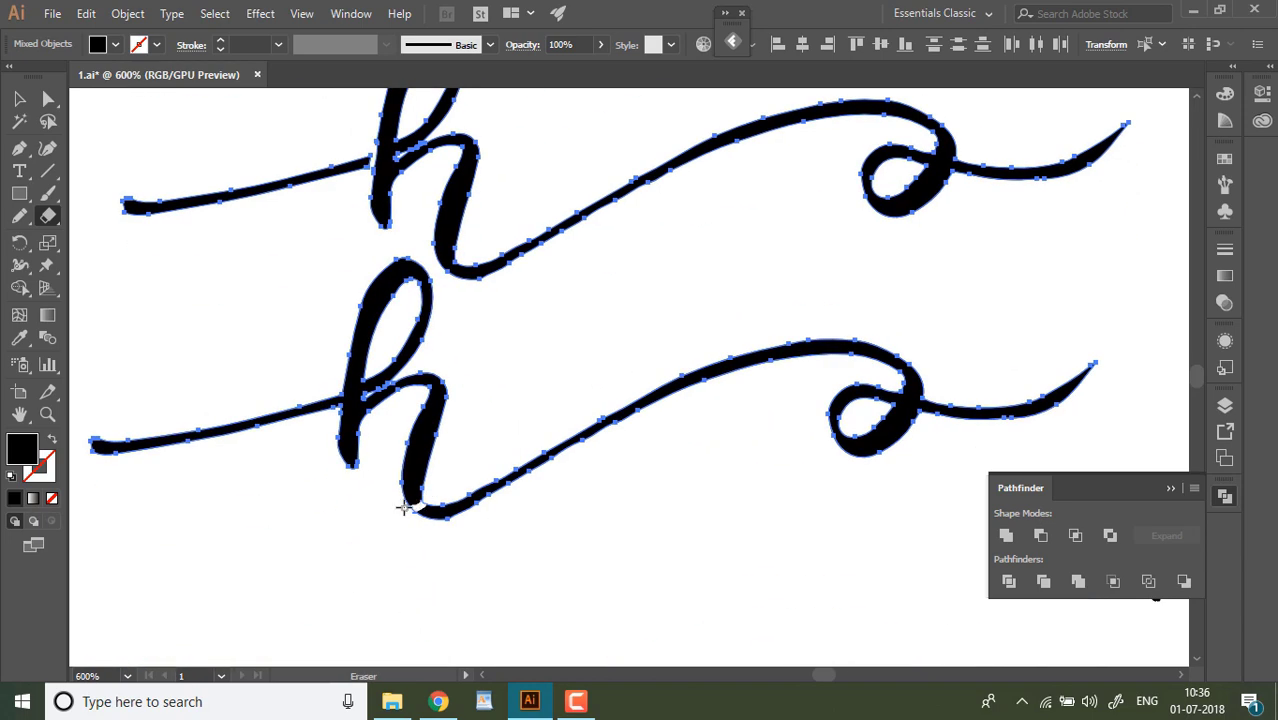
drag(404, 507, 400, 509)
Delete the detached strokes to leave a bare h, an h with the tail and an h with the lead-in.
key(v)
click(403, 523)
click(430, 514)
key(Delete)
click(315, 177)
key(Delete)
drag(84, 108, 64, 309)
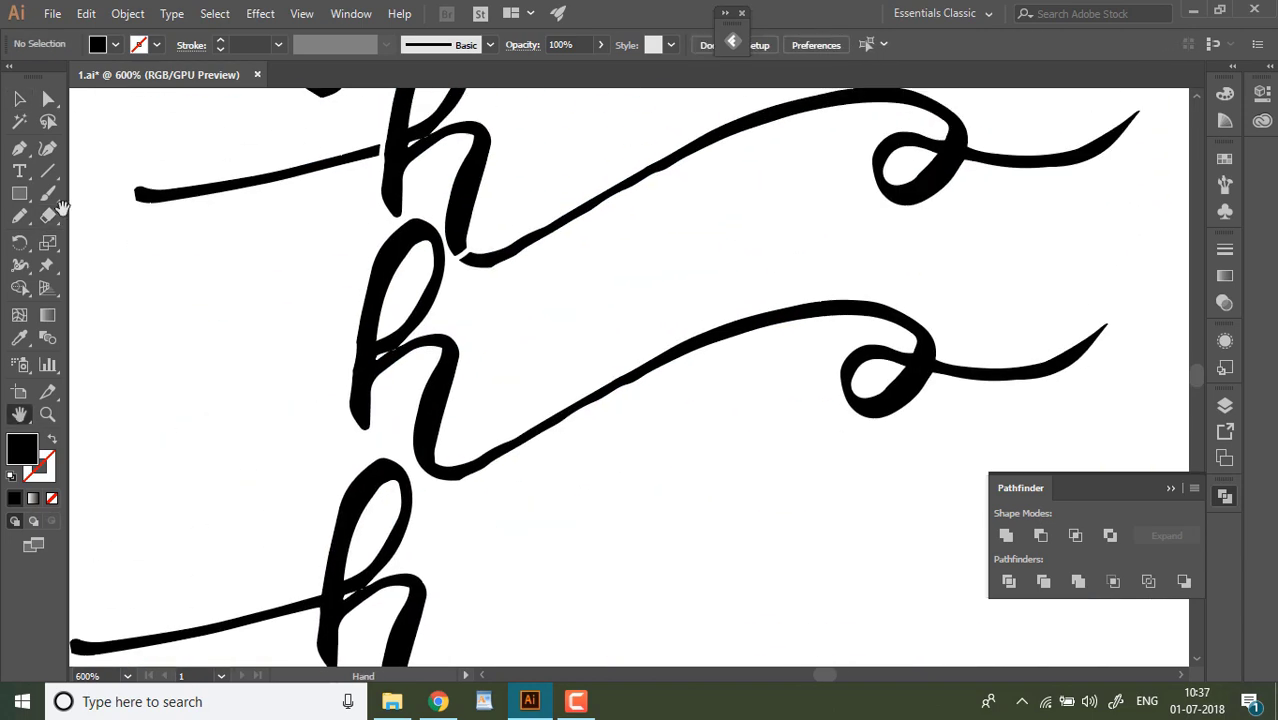
click(237, 183)
key(Delete)
click(504, 257)
key(Delete)
Try to round the cut exit end of the bare h with the Pencil tool.
click(460, 228)
click(20, 216)
drag(453, 254, 466, 248)
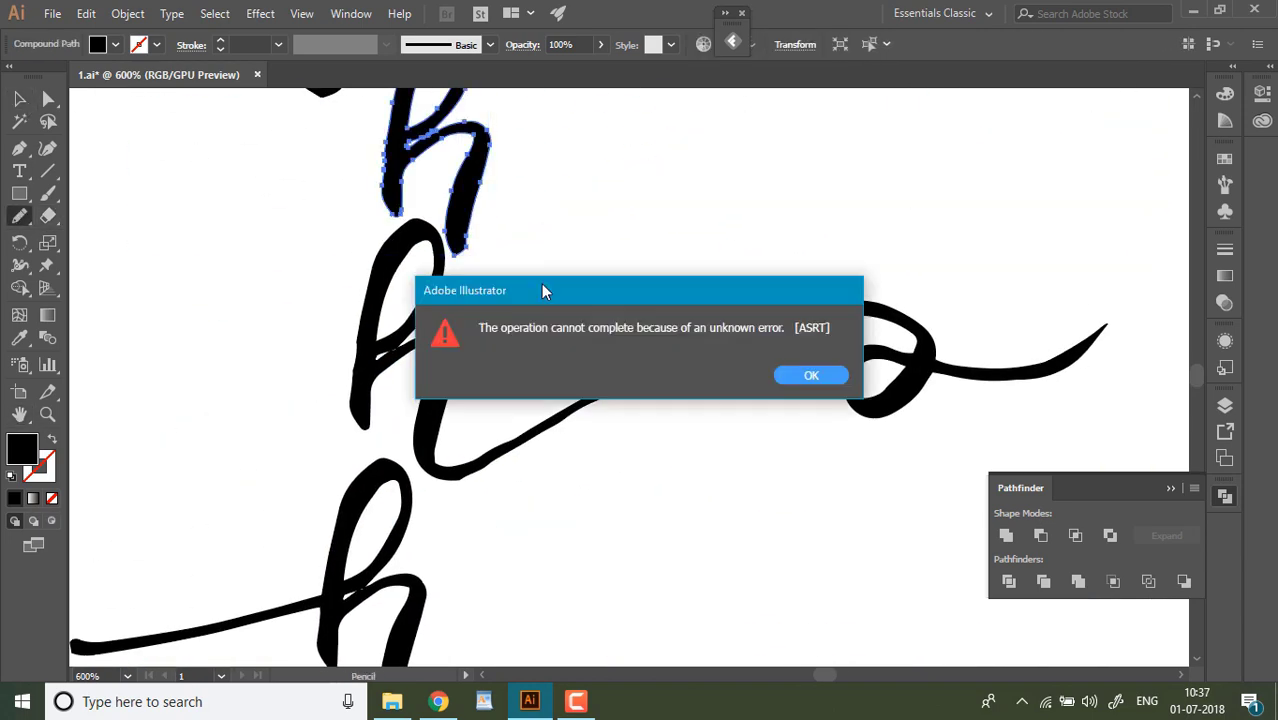
key(Return)
key(v)
click(197, 264)
Move the three h variants up beside the d glyphs, above the e variants.
key(ctrl+0)
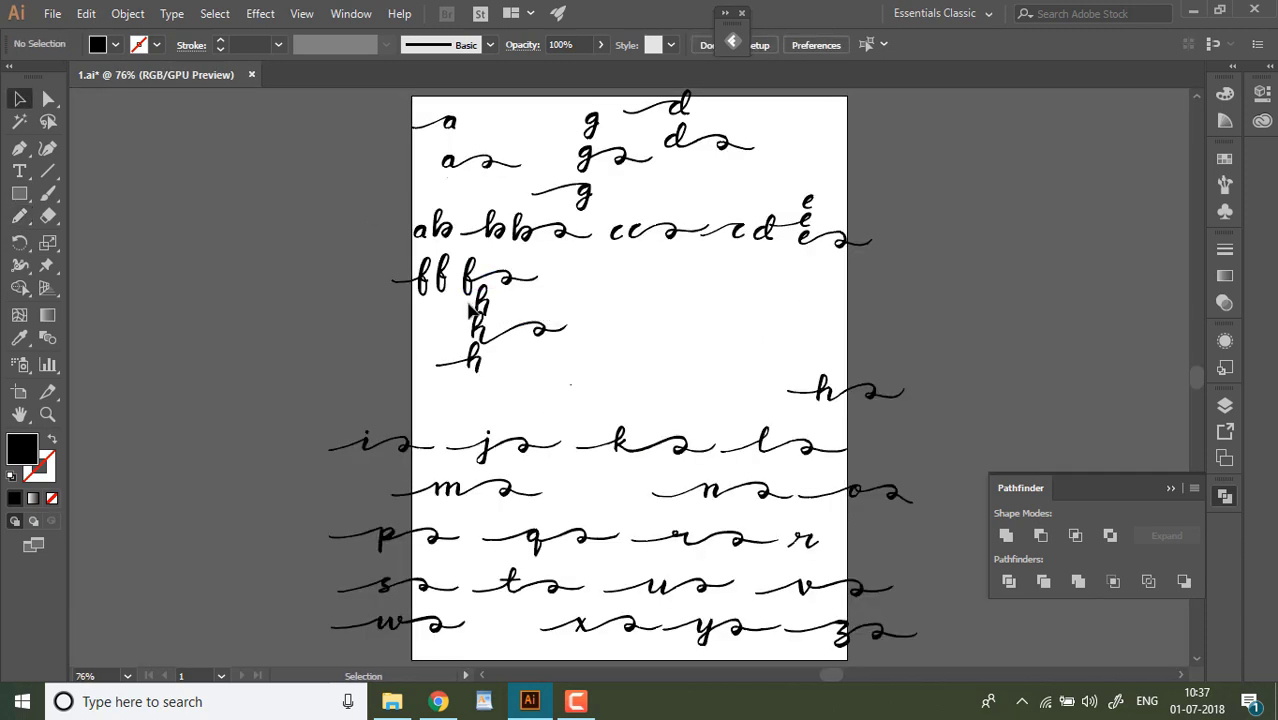
drag(473, 312, 780, 130)
click(689, 295)
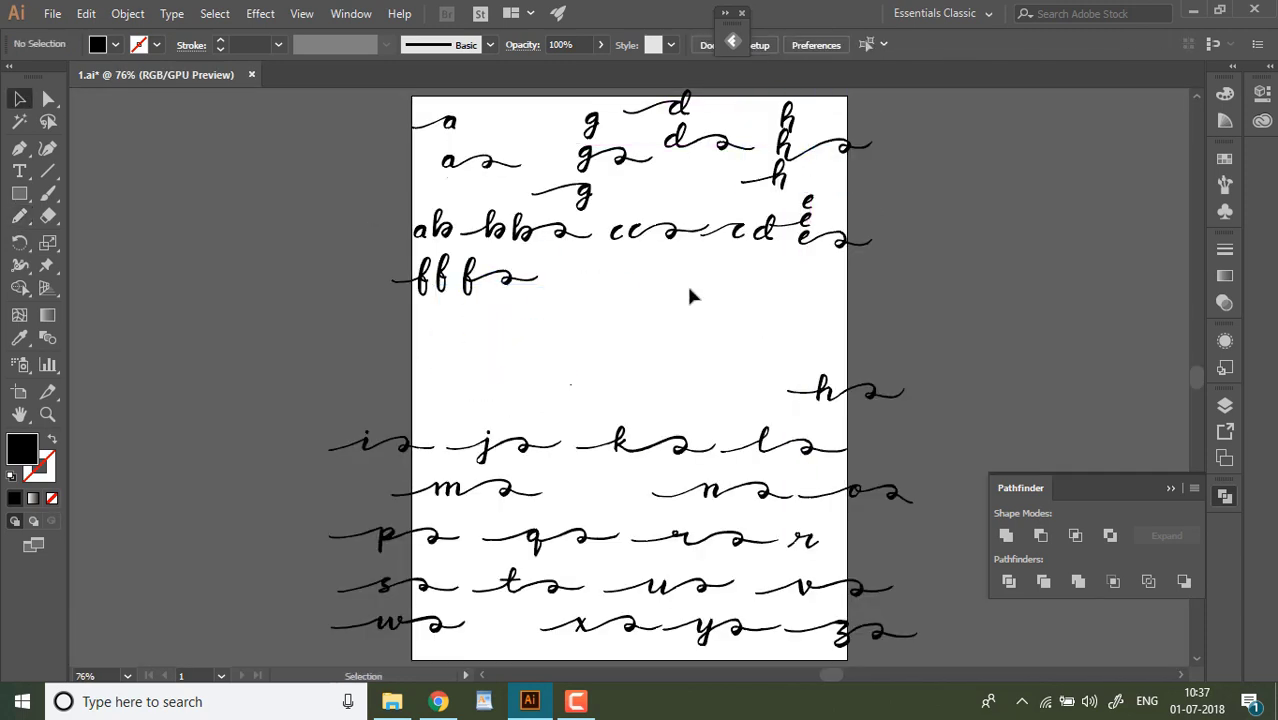
drag(365, 446, 494, 353)
drag(494, 353, 494, 374)
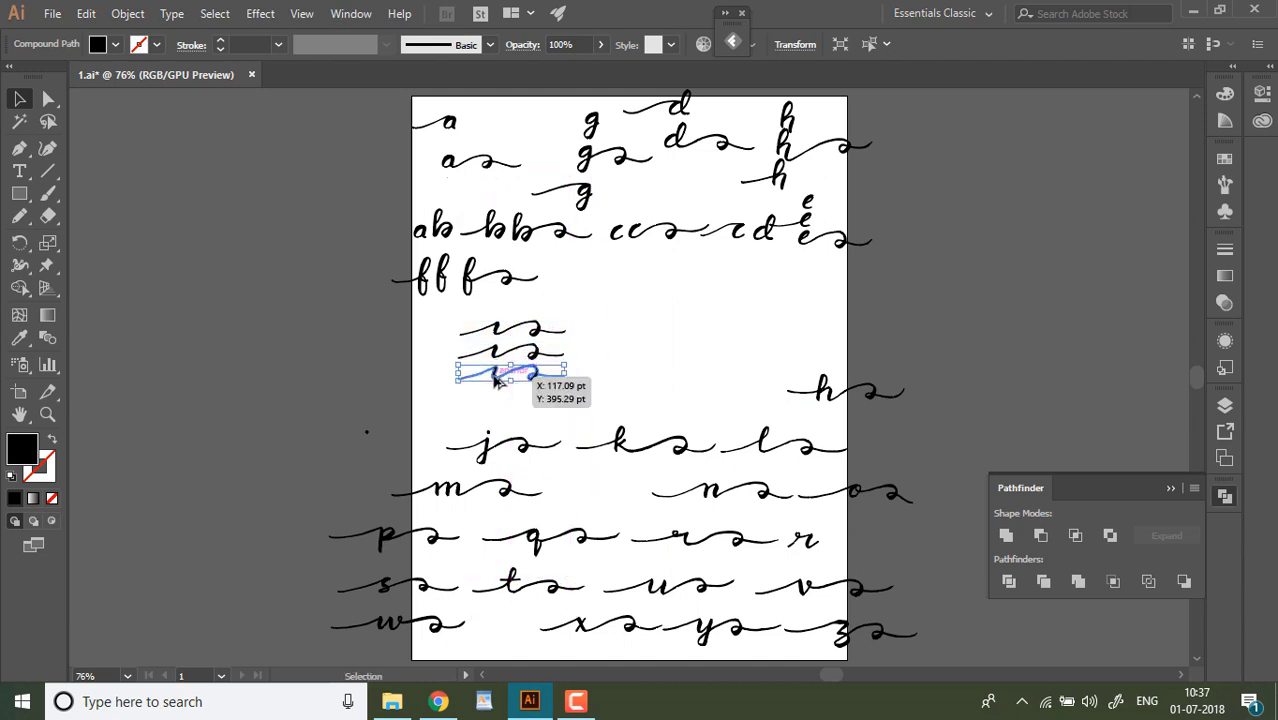
drag(472, 309, 519, 392)
click(684, 317)
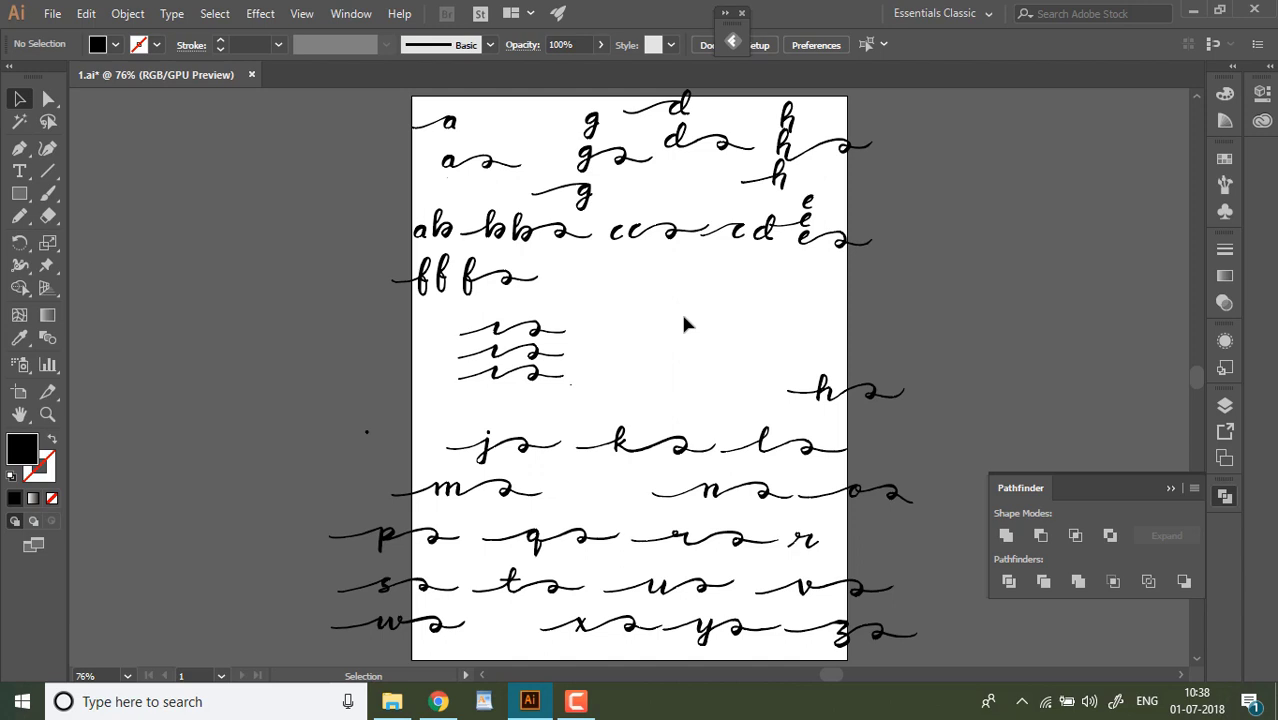
key(ctrl+z)
key(ctrl+z)
key(ctrl+z)
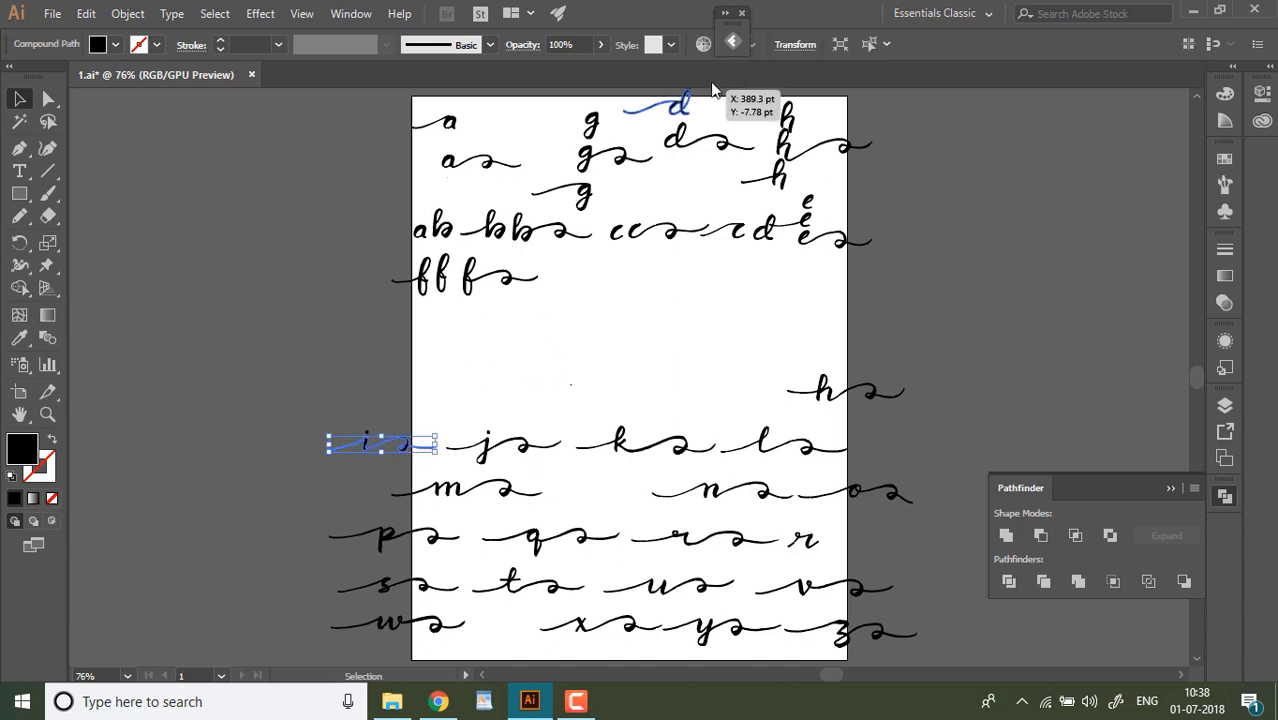
Show the rulers and place a horizontal guide across the artboard below the f row.
key(ctrl+r)
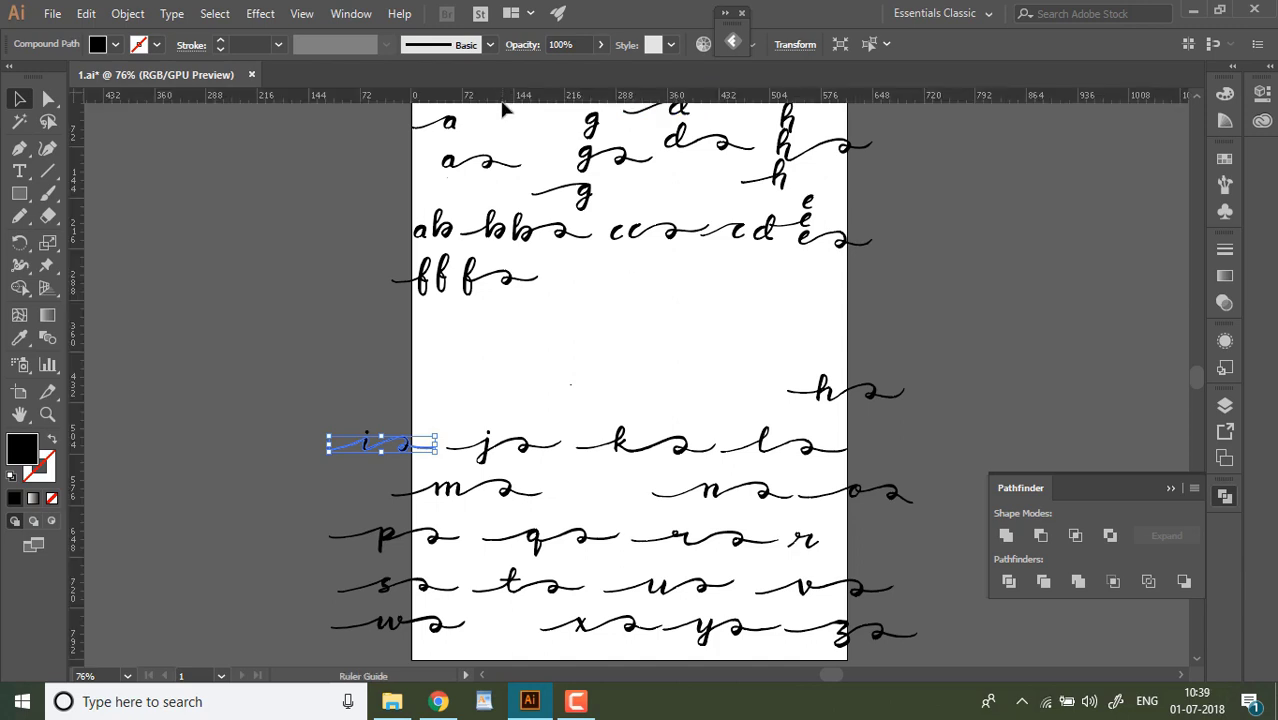
drag(505, 110, 455, 337)
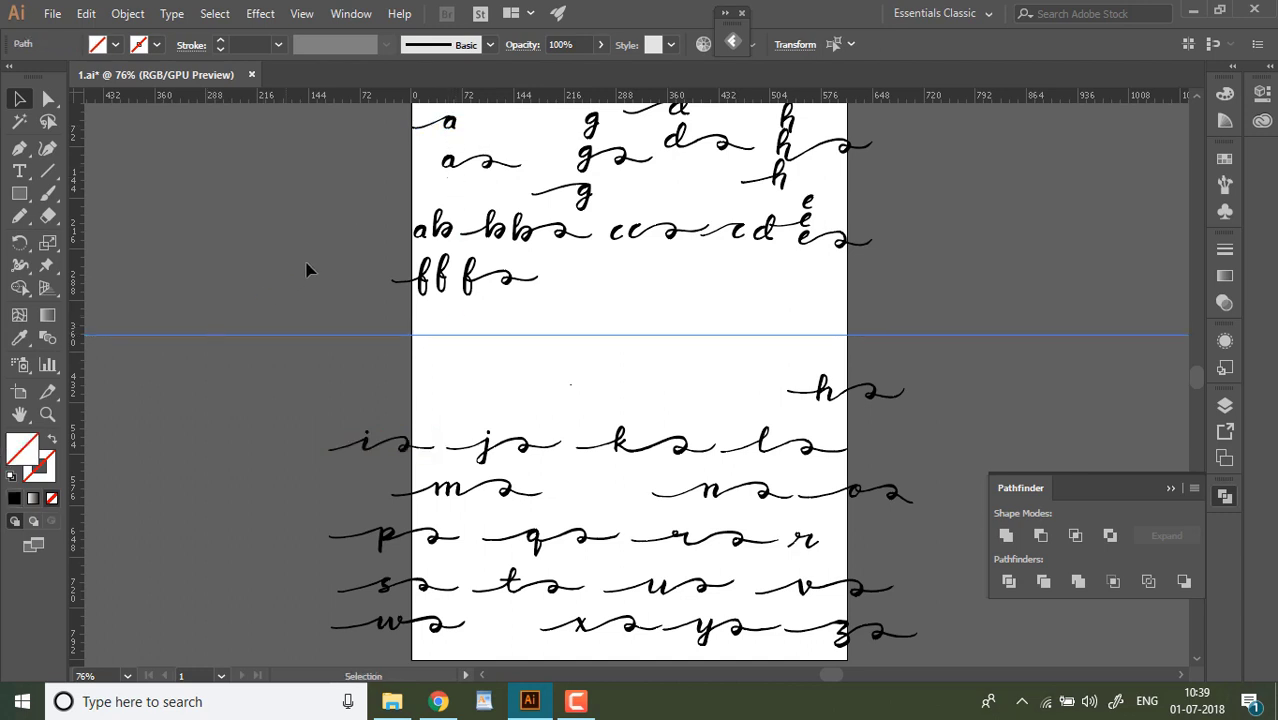
Line up the lead-in, bare and tail a variants side by side with their bases on the guide.
drag(447, 233, 321, 334)
click(329, 360)
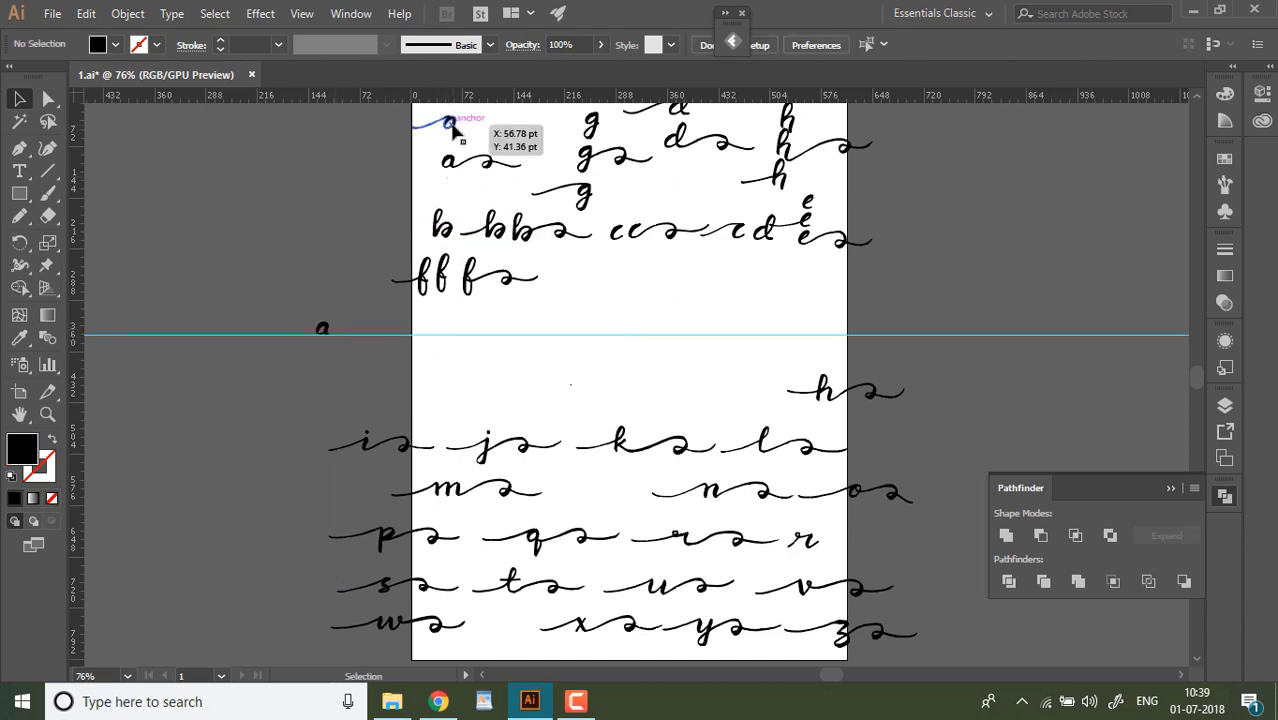
drag(448, 130, 301, 334)
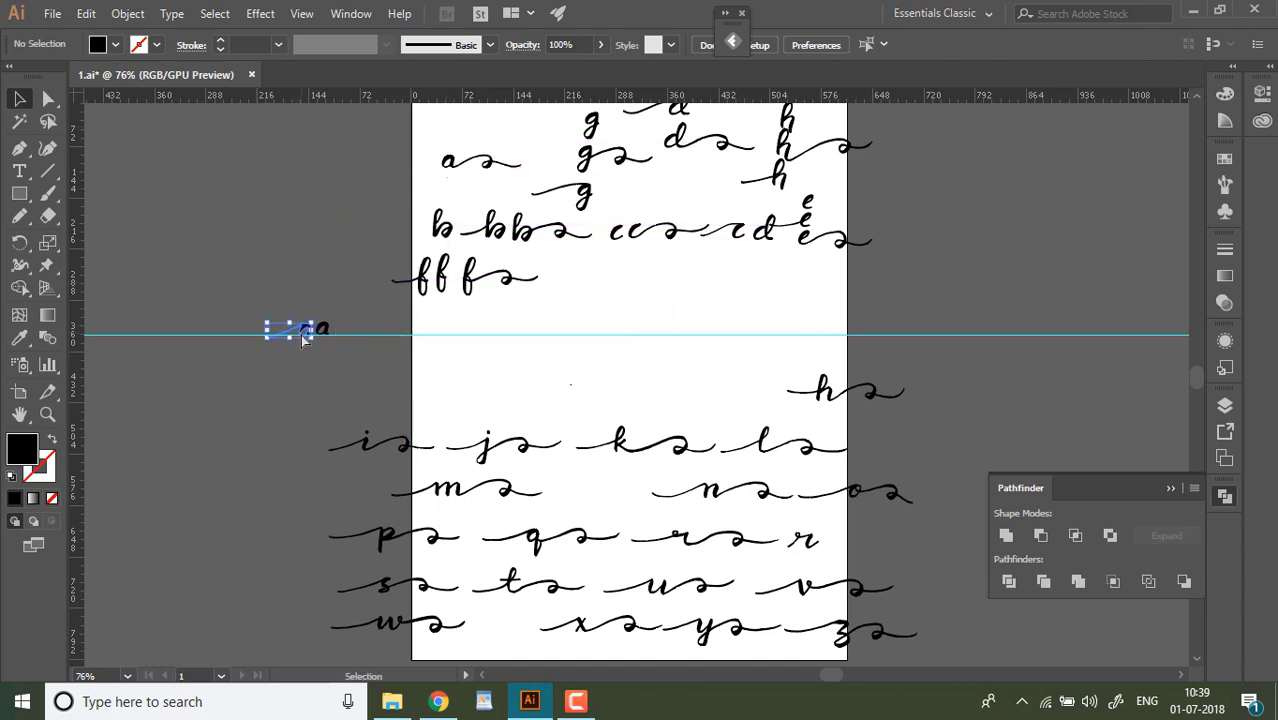
drag(452, 175, 350, 340)
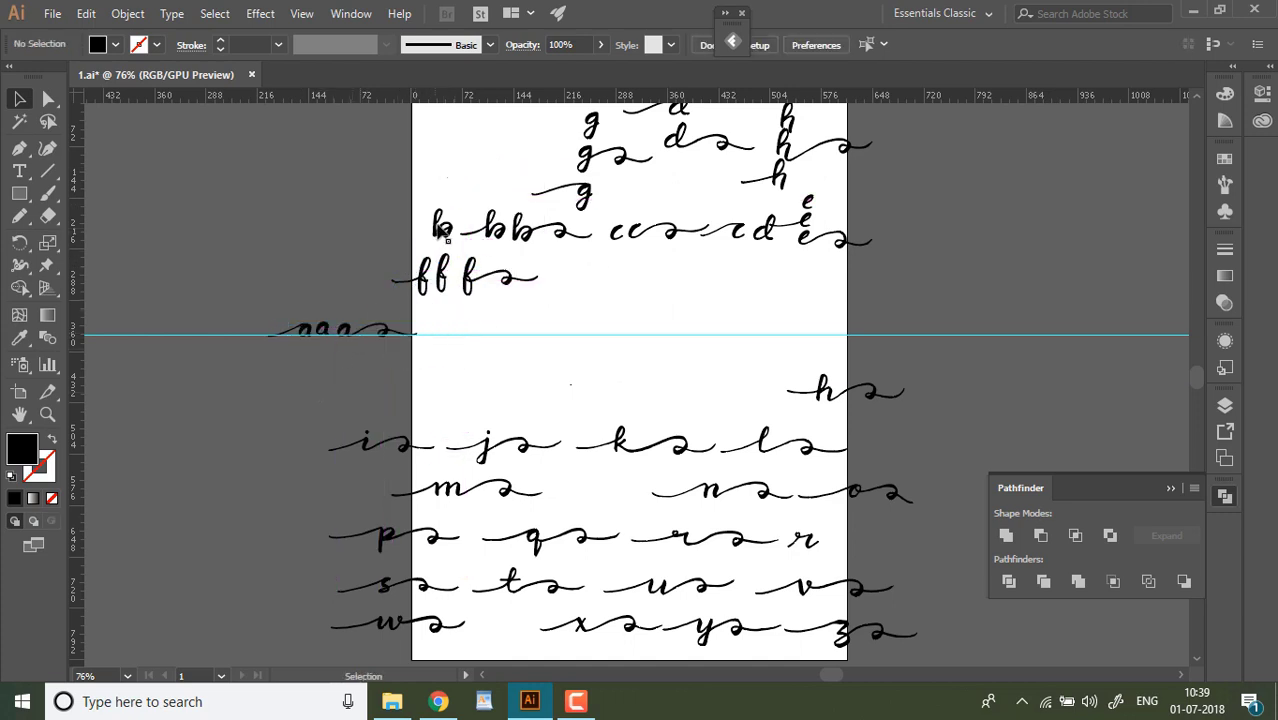
Move the three b variants and the three c variants onto the baseline guide after the a variants.
drag(440, 227, 425, 319)
drag(486, 235, 459, 330)
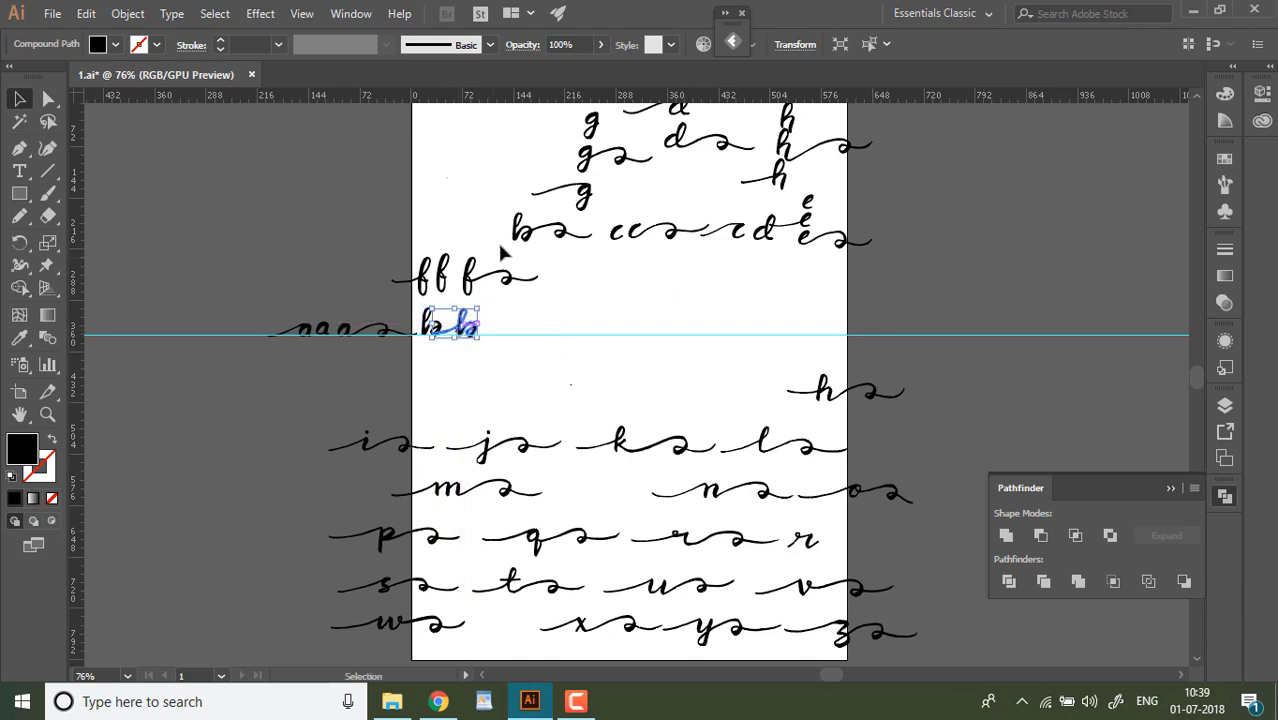
drag(516, 241, 484, 331)
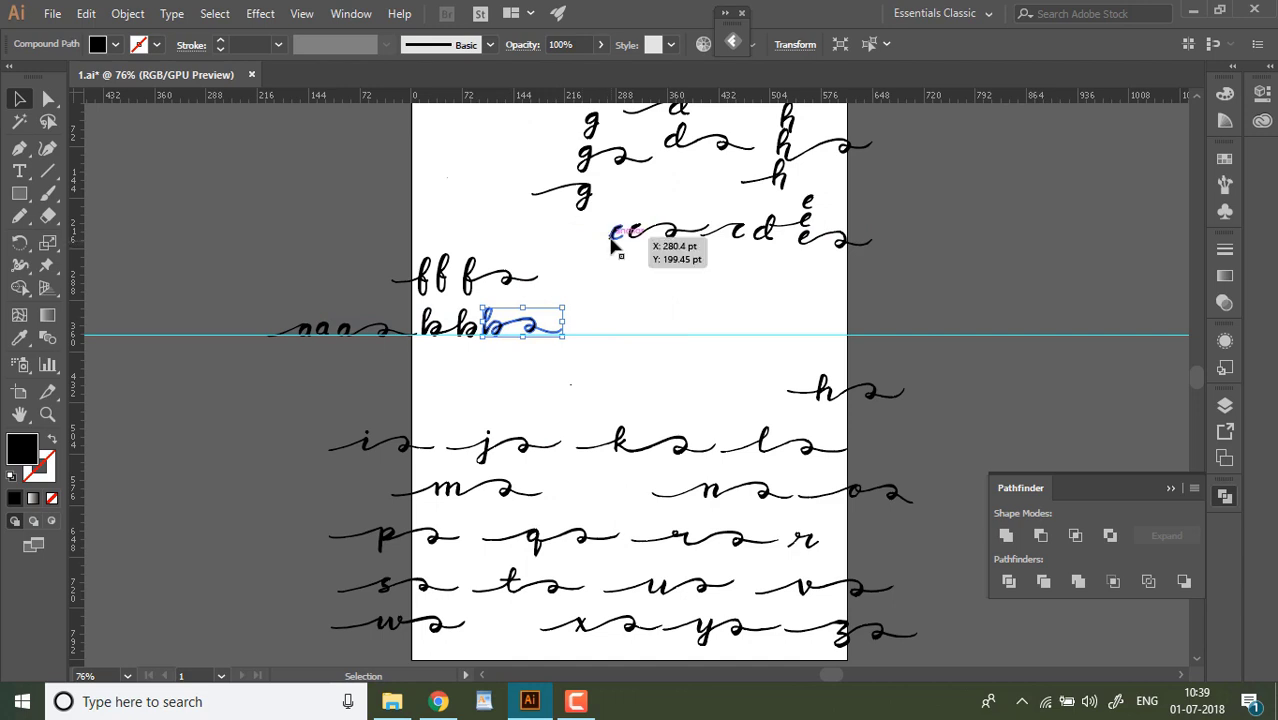
mouse_move(614, 243)
mouse_down()
mouse_move(575, 322)
mouse_move(577, 340)
mouse_move(612, 333)
mouse_up()
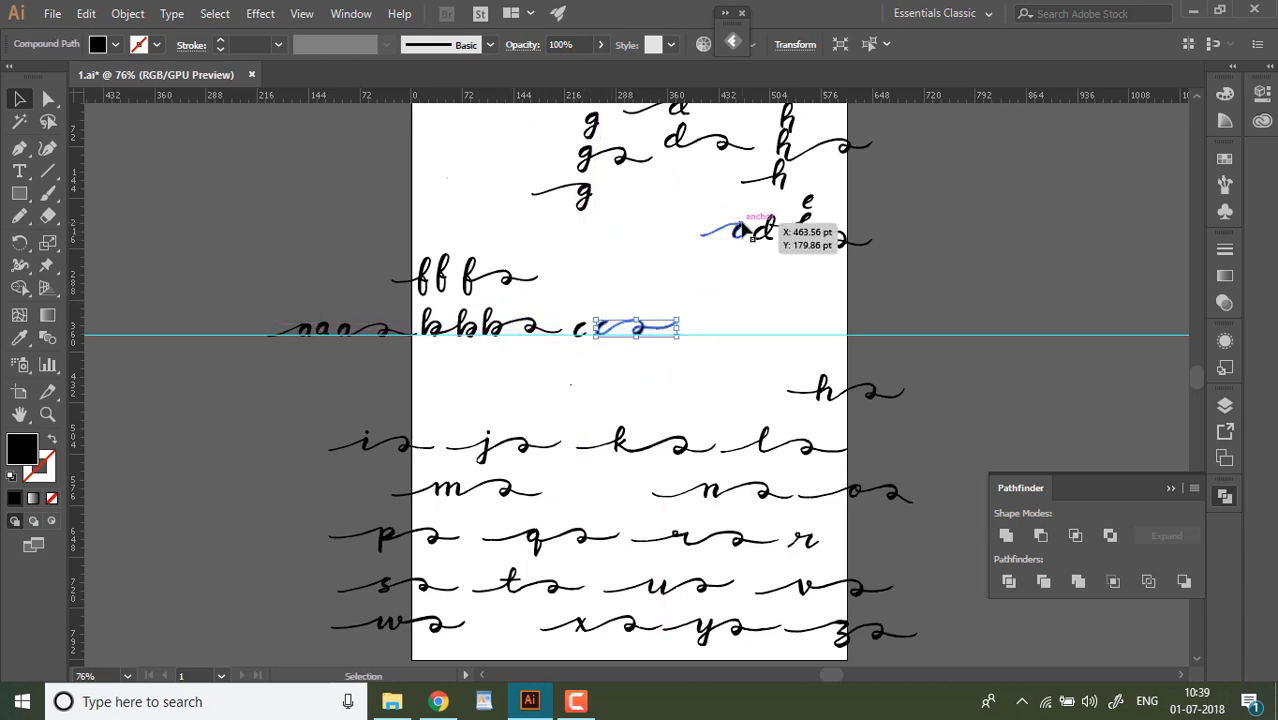
mouse_move(745, 228)
mouse_down()
mouse_move(699, 328)
mouse_move(758, 298)
mouse_move(725, 331)
mouse_up()
Continue the row on the guide with the d variants, the e variants and the three f variants.
drag(679, 148, 747, 334)
drag(671, 113, 828, 336)
drag(808, 205, 885, 333)
drag(390, 280, 982, 334)
drag(443, 278, 1004, 340)
drag(495, 276, 1000, 338)
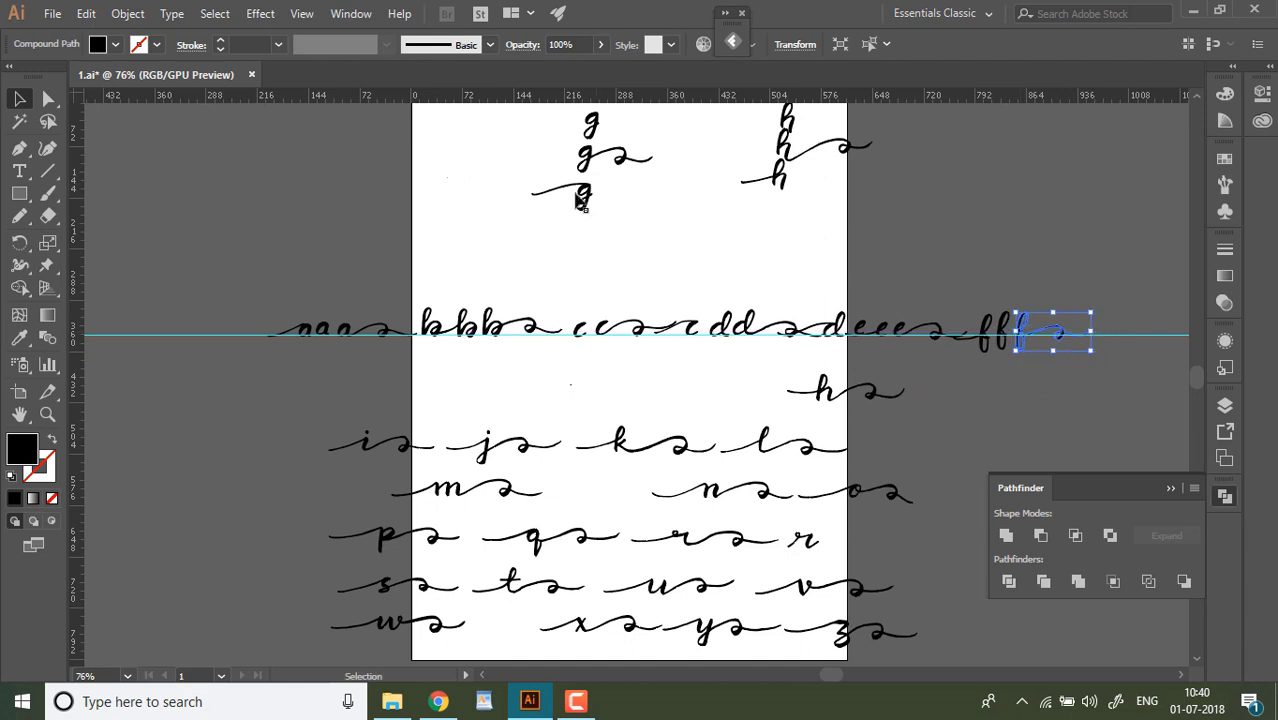
Place the lead-in, bare and tail g variants on the guide after the f variants.
drag(583, 200, 1092, 330)
click(726, 190)
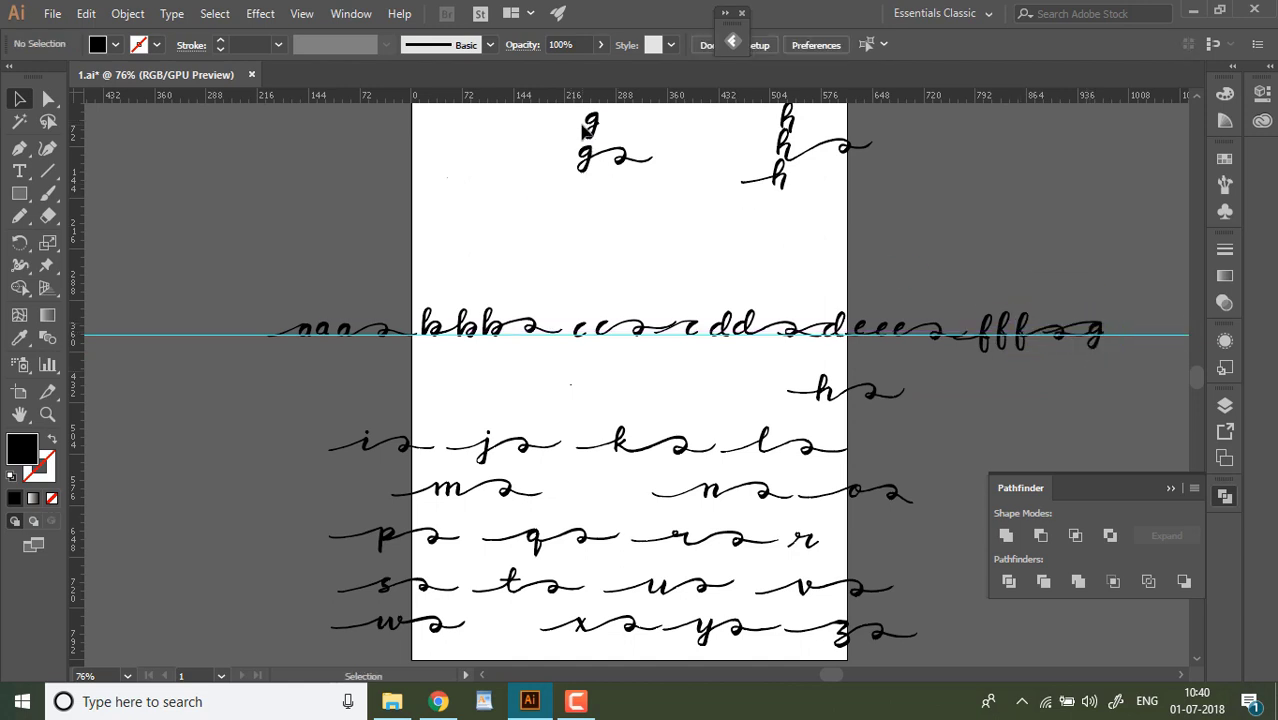
drag(586, 130, 1108, 334)
drag(586, 157, 1140, 337)
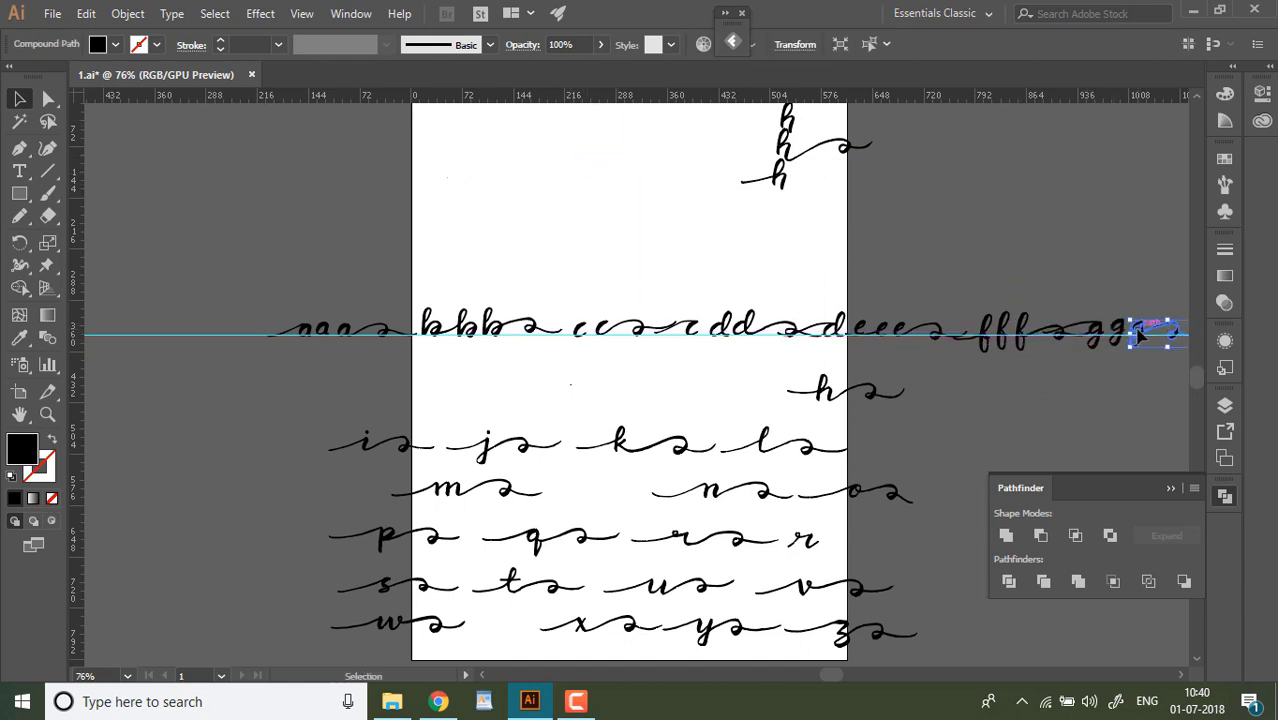
Shift the assembled letter row and its guide up and to the left, and add the three h variants at the row's end.
drag(265, 318, 663, 229)
click(733, 261)
drag(779, 175, 773, 217)
drag(787, 148, 1160, 298)
click(843, 262)
Fine-tune the heights of the three h variants so their left stems stand on the guide.
click(20, 100)
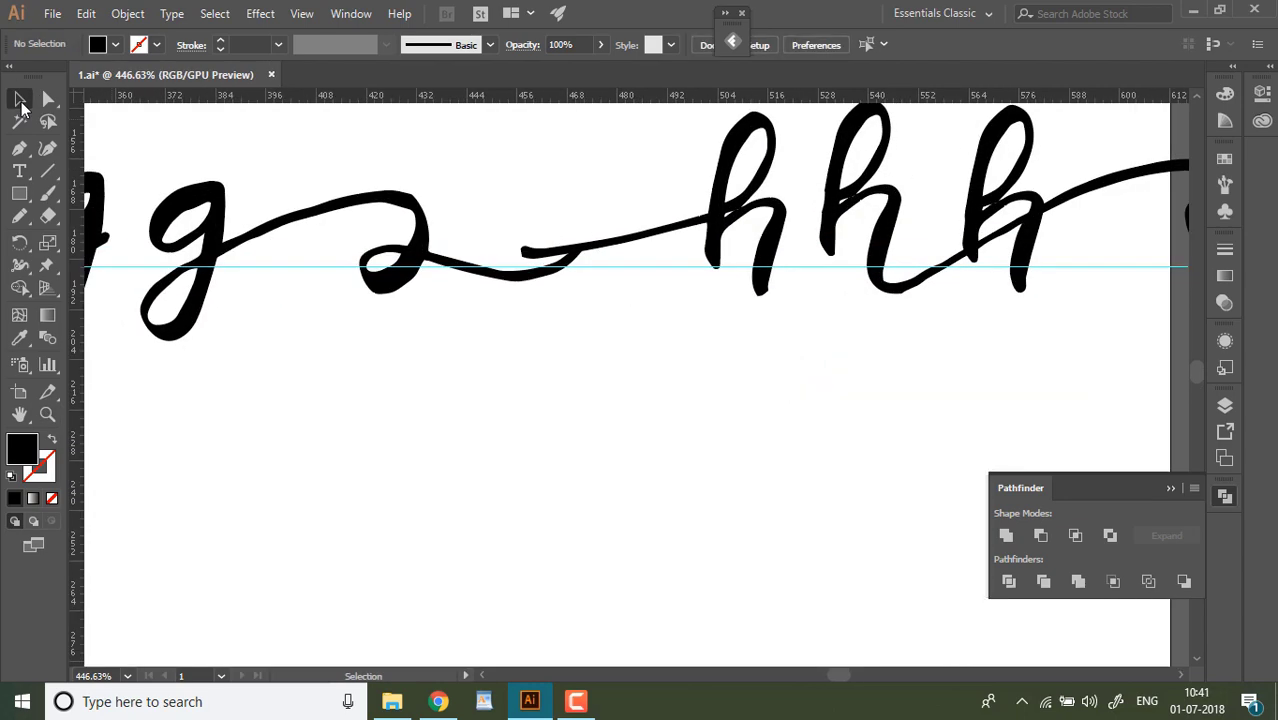
drag(724, 242, 724, 239)
drag(821, 240, 822, 249)
drag(968, 237, 968, 240)
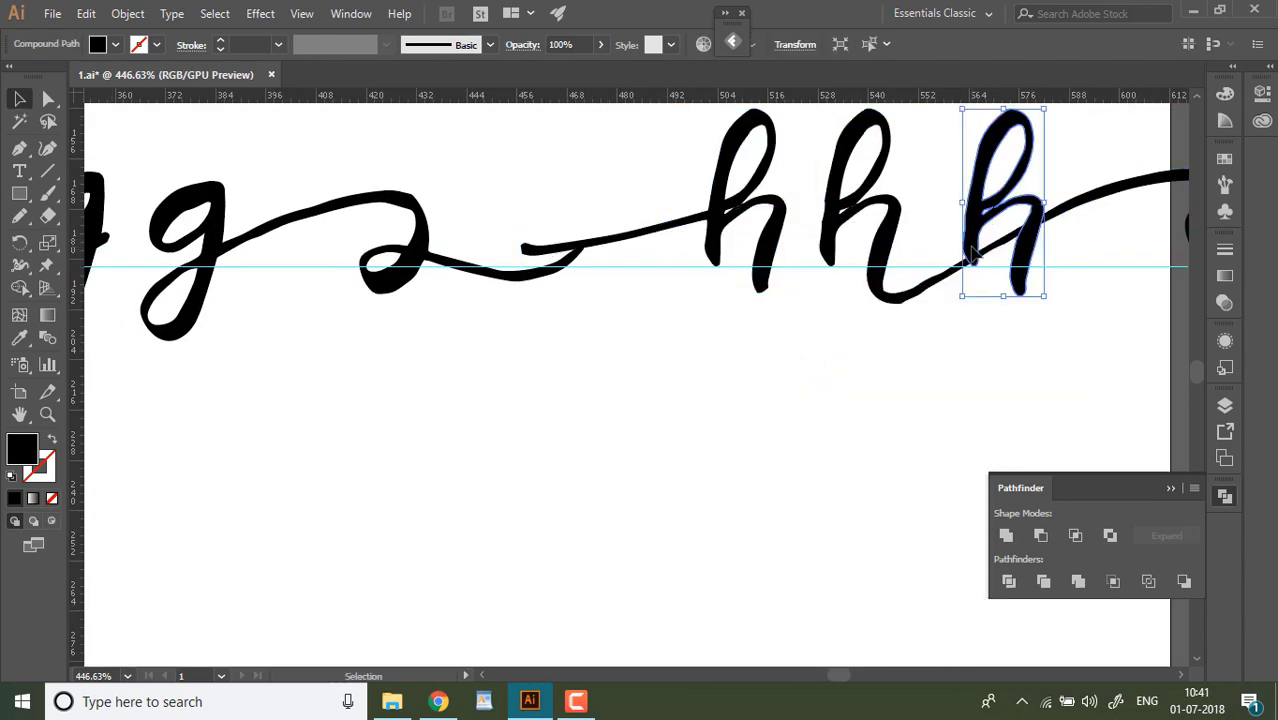
Level the three g variants with each other on the guide and bring the tail g closer to the bare g.
key(space)
drag(291, 390, 848, 386)
drag(528, 236, 528, 244)
drag(635, 245, 633, 269)
click(754, 265)
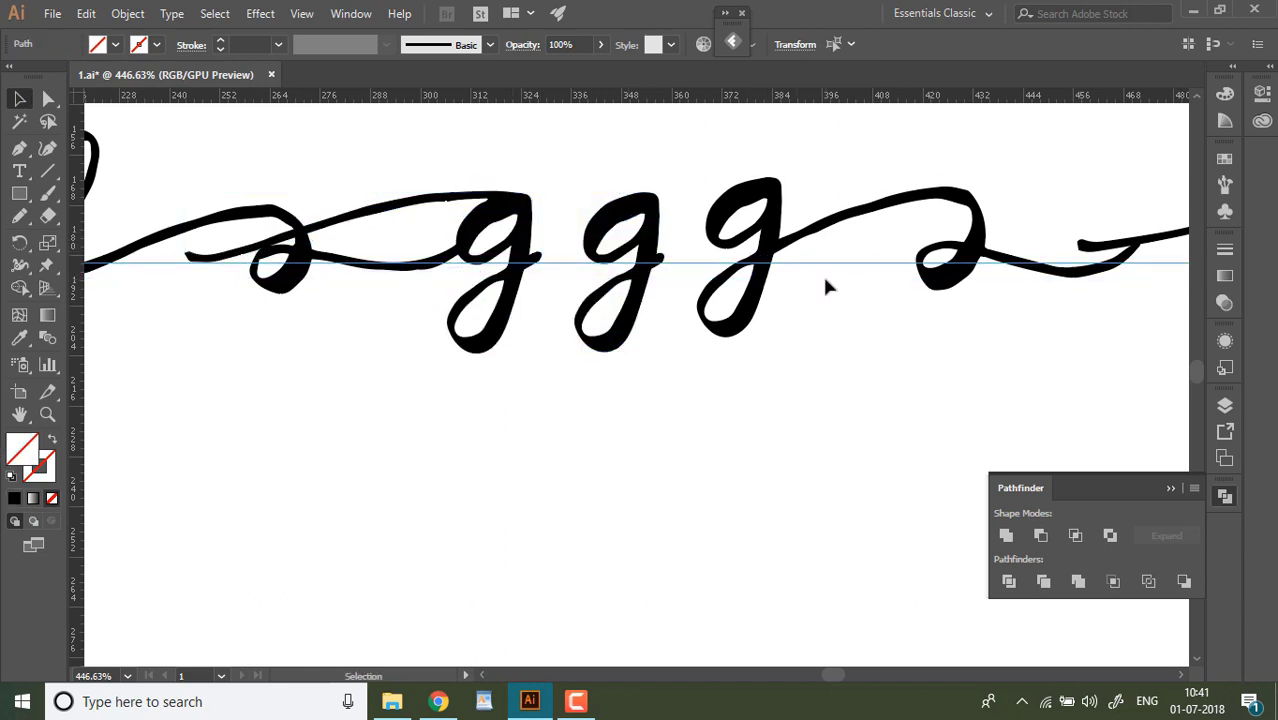
right_click(826, 265)
click(865, 397)
drag(765, 228, 768, 238)
click(425, 406)
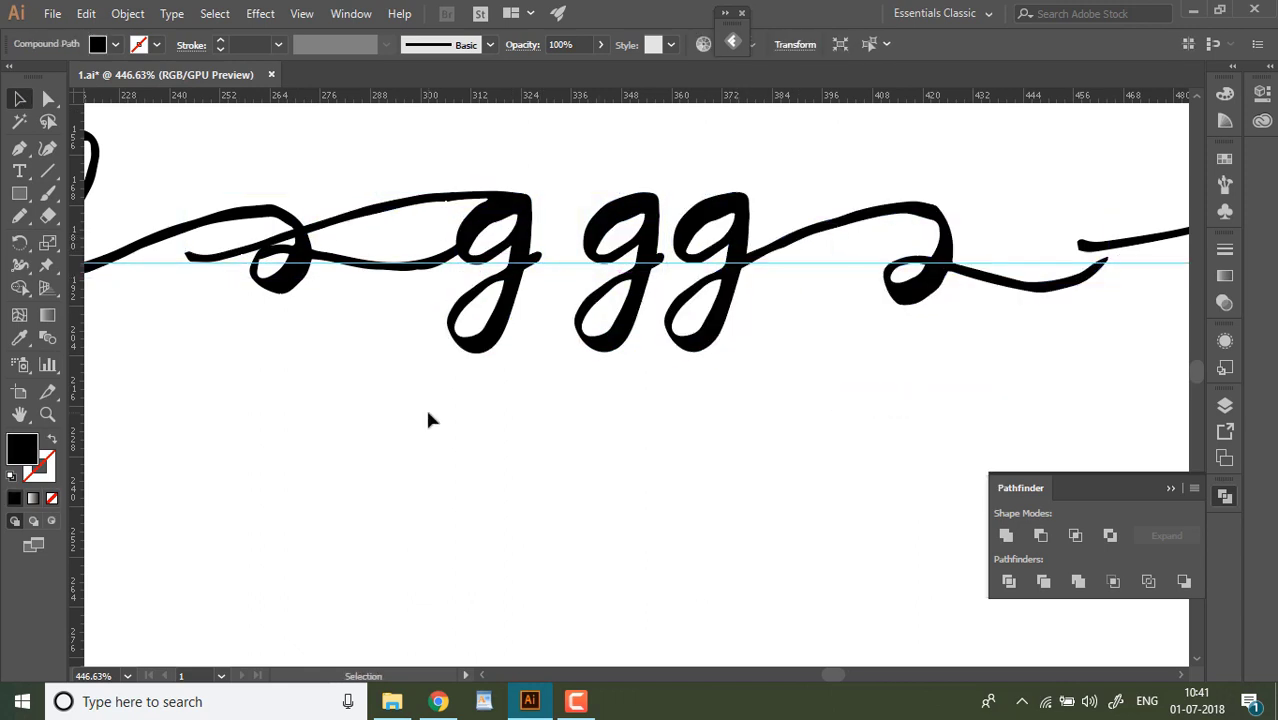
Align the three f variants at the same height on the guide and space them closely together.
key(h)
drag(215, 400, 859, 401)
key(v)
drag(700, 231, 696, 218)
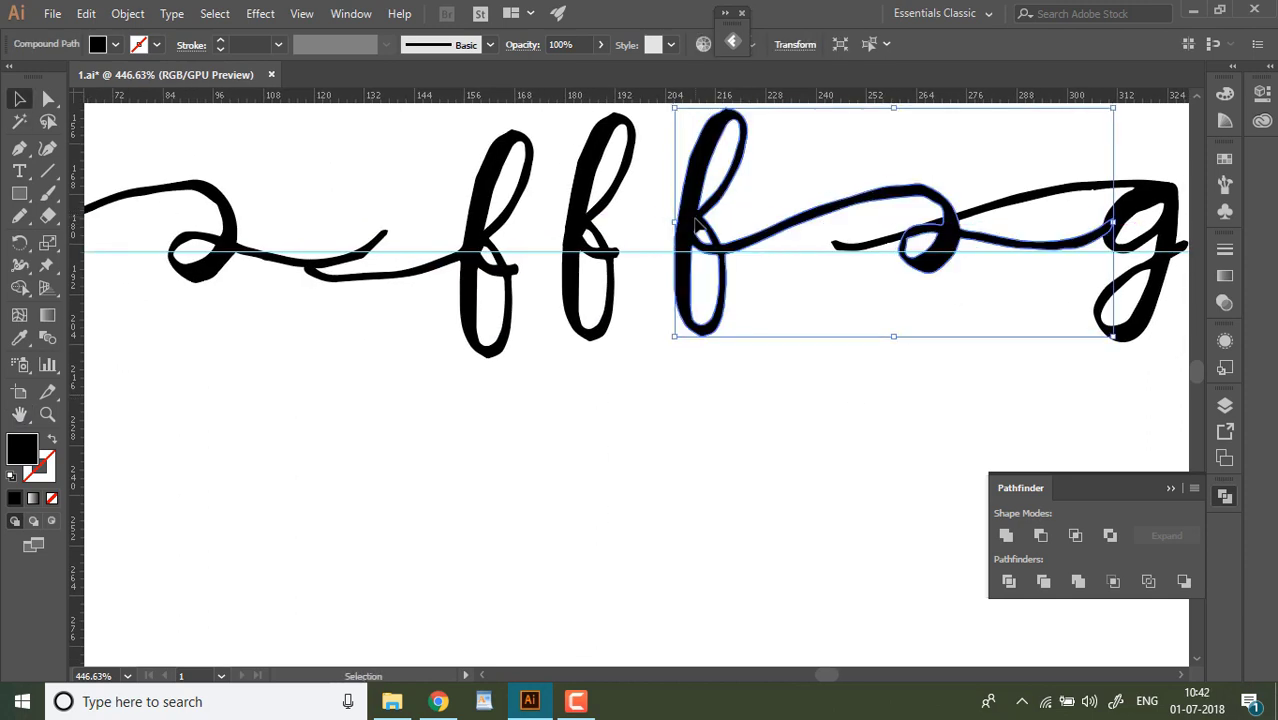
drag(590, 237, 519, 221)
click(531, 361)
click(607, 203)
click(491, 383)
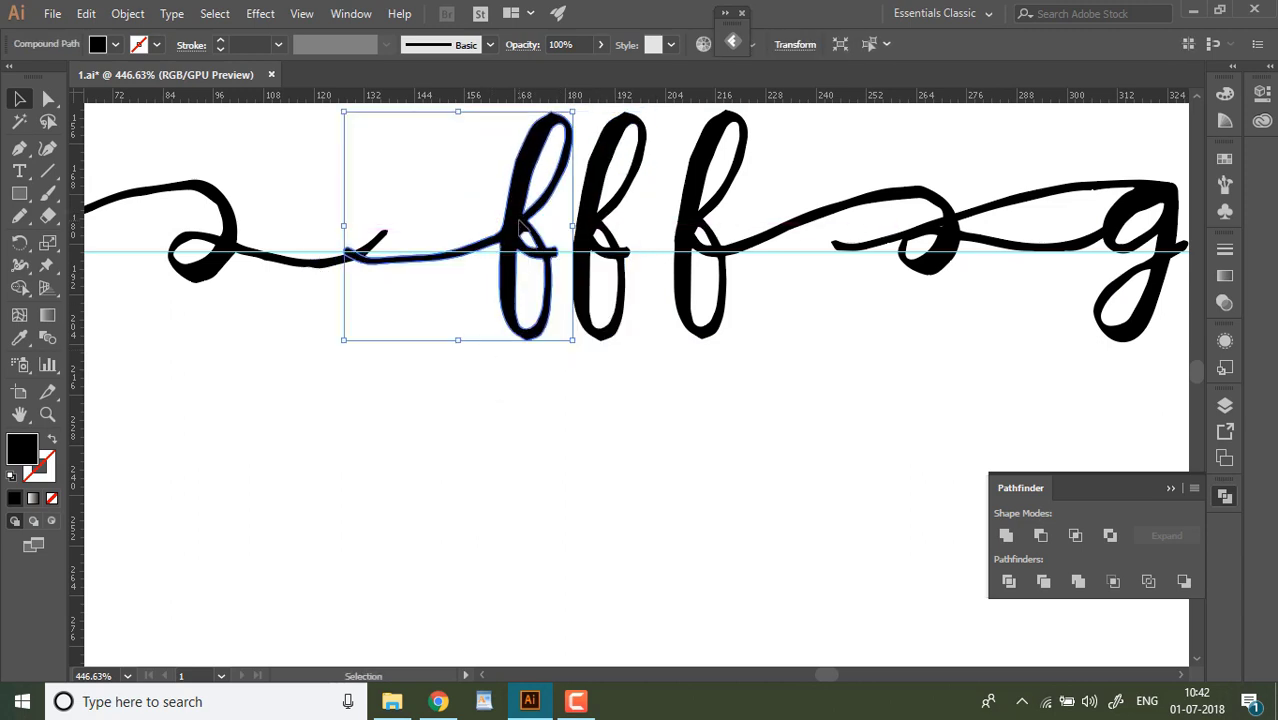
click(532, 375)
Set the three e variants on the guide and regroup them closely, moving the bare e next to the other two.
click(15, 416)
drag(255, 225, 947, 343)
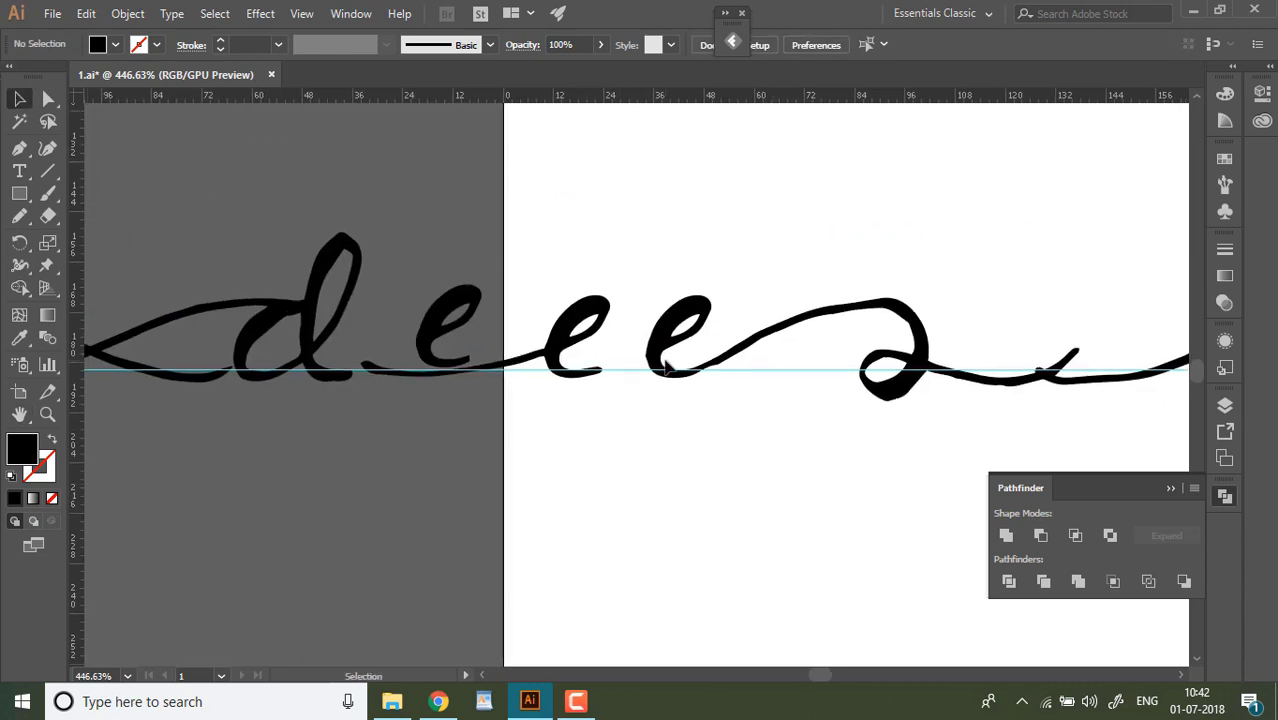
drag(661, 362, 661, 356)
drag(562, 352, 564, 346)
drag(568, 342, 598, 342)
drag(422, 336, 735, 366)
click(677, 431)
click(731, 364)
key(Up)
click(652, 395)
click(695, 362)
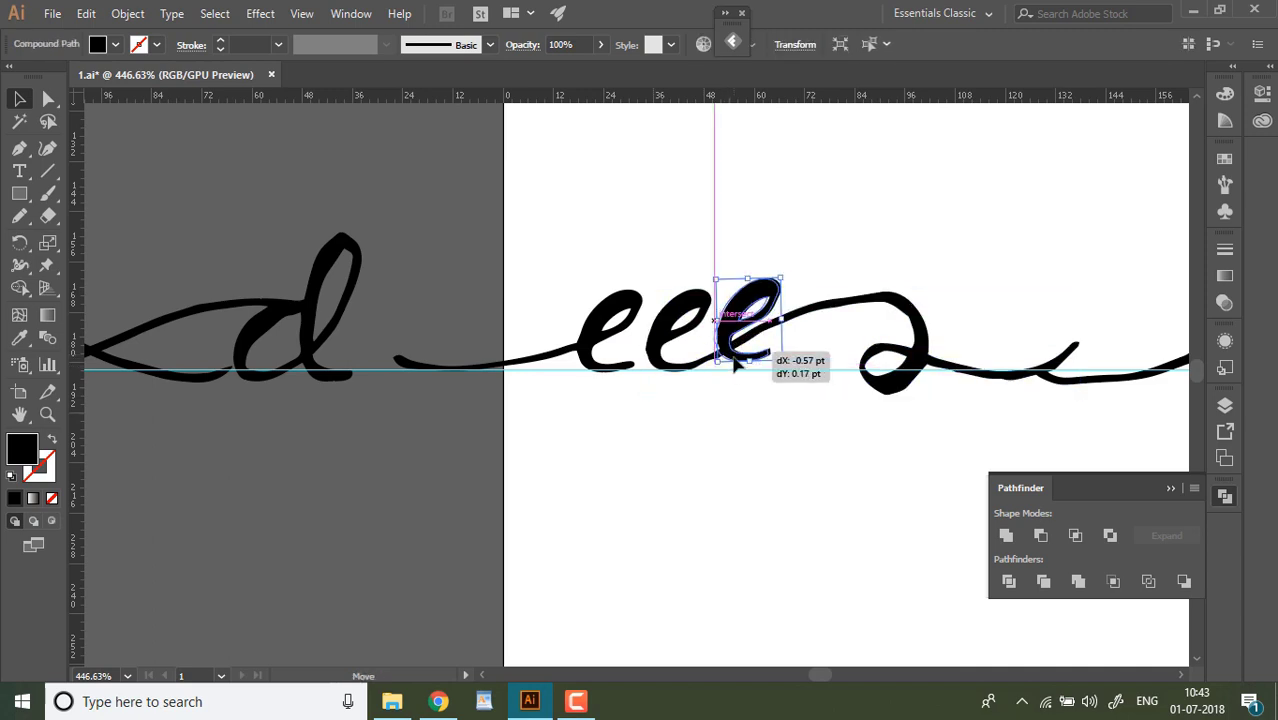
click(660, 353)
click(604, 350)
click(560, 425)
Adjust the heights of the three d variants so their bases rest on the guide.
key(space)
drag(120, 443, 935, 446)
click(592, 342)
drag(454, 361, 458, 352)
drag(1124, 356, 1125, 355)
click(805, 538)
Raise the three c variants slightly so their bases rest on the guide.
drag(150, 421, 869, 423)
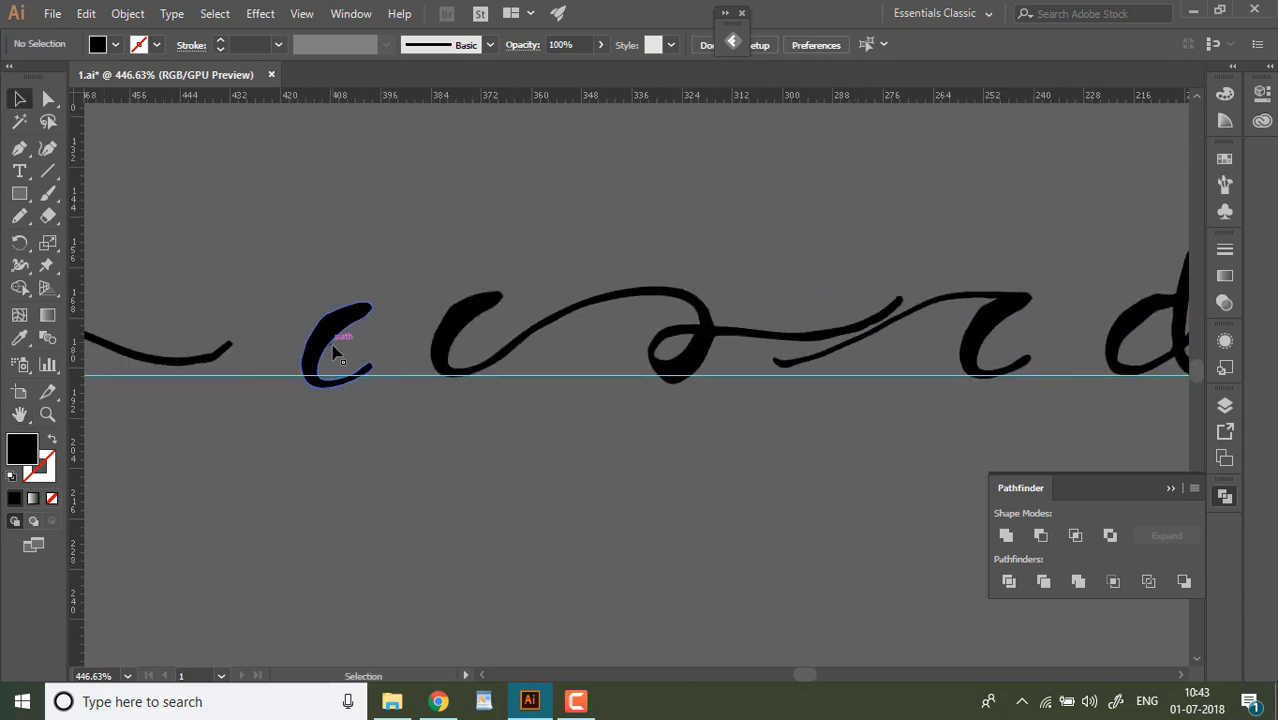
drag(333, 352, 333, 342)
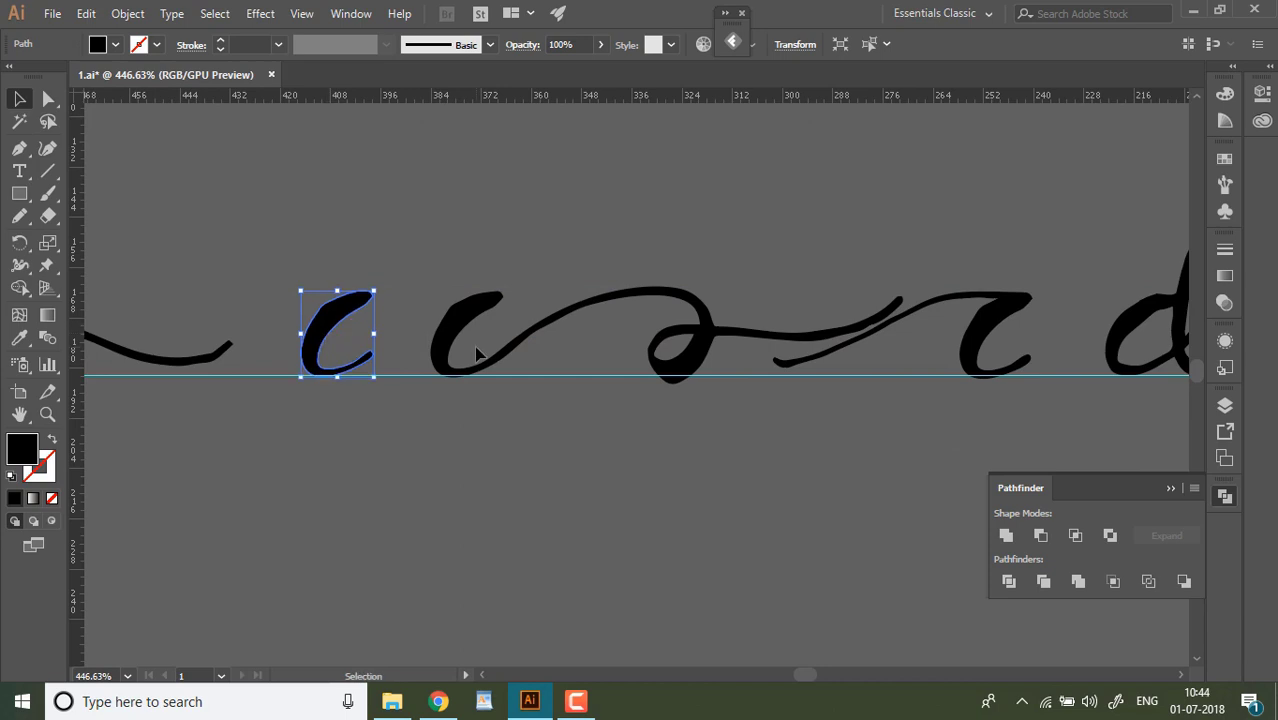
drag(450, 351, 450, 348)
drag(984, 322, 984, 319)
click(892, 463)
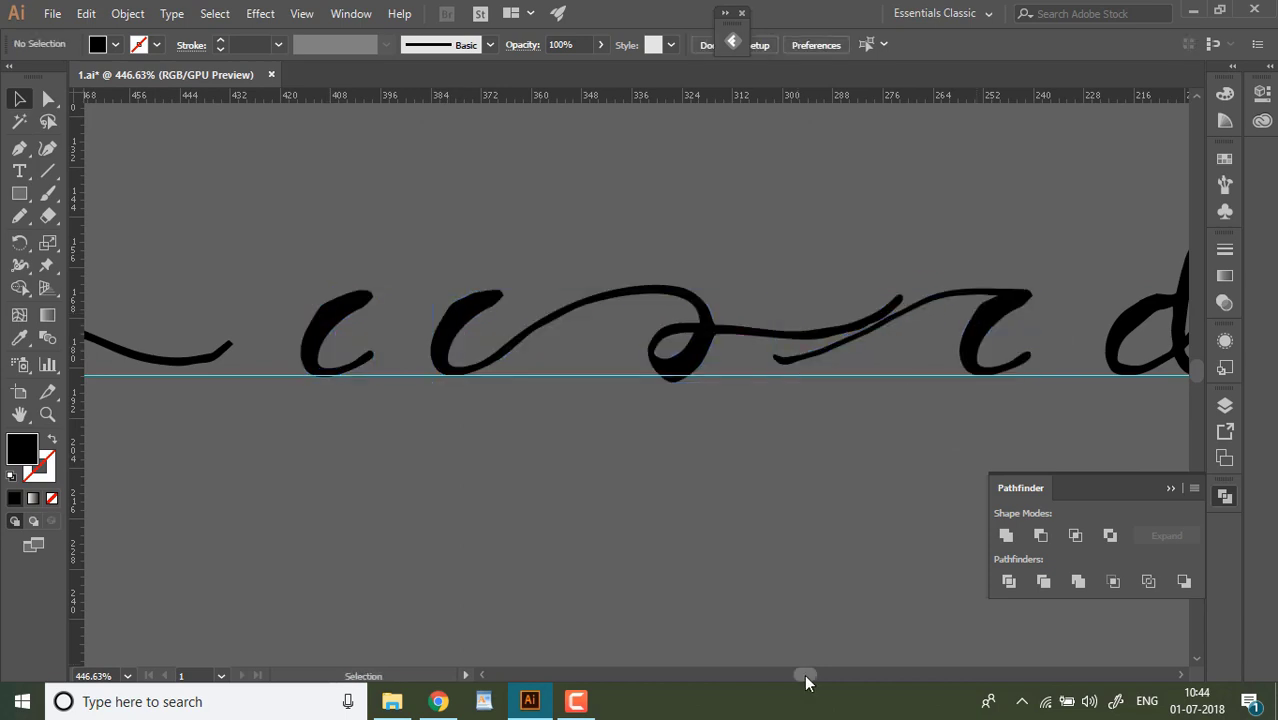
Raise the bare, lead-in and tail b variants so their stems stand on the guide.
drag(808, 683, 796, 674)
drag(700, 333, 708, 322)
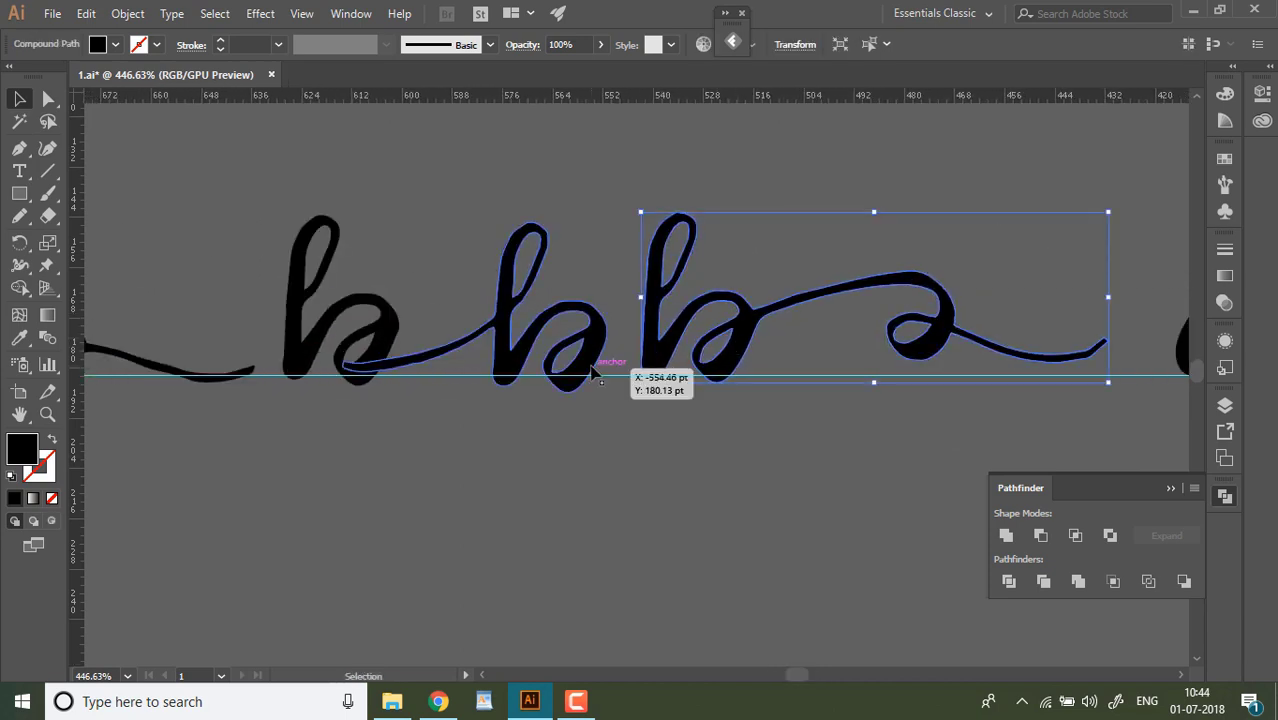
drag(591, 367, 591, 357)
drag(341, 350, 341, 347)
click(122, 499)
Align the three a variants on the guide and tighten the spacing between them.
key(space)
drag(223, 449, 972, 443)
drag(321, 328, 321, 318)
drag(420, 340, 420, 325)
mouse_move(543, 333)
mouse_down()
mouse_move(495, 324)
mouse_move(505, 343)
mouse_move(497, 330)
mouse_move(423, 338)
mouse_up()
click(508, 405)
click(508, 376)
click(374, 508)
Move the remaining full h with lead-in and tail below the e variants and duplicate it into a stack of three.
key(ctrl+0)
drag(825, 404, 827, 405)
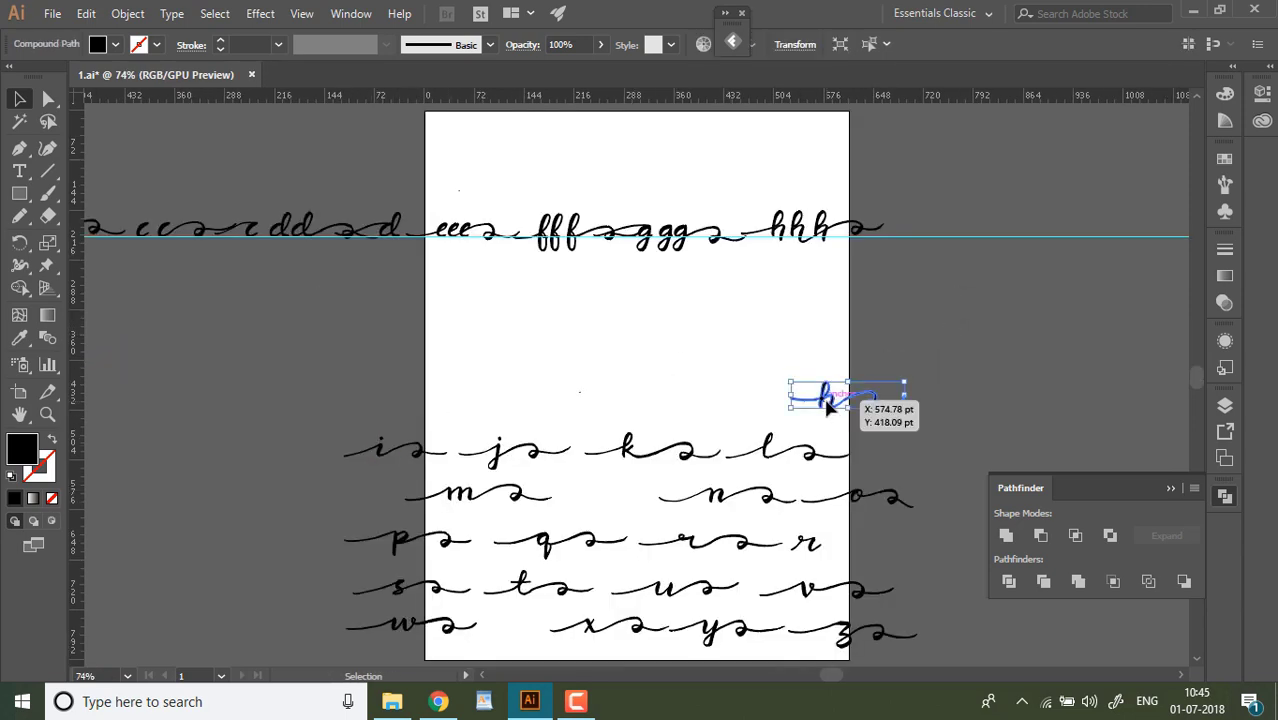
click(707, 408)
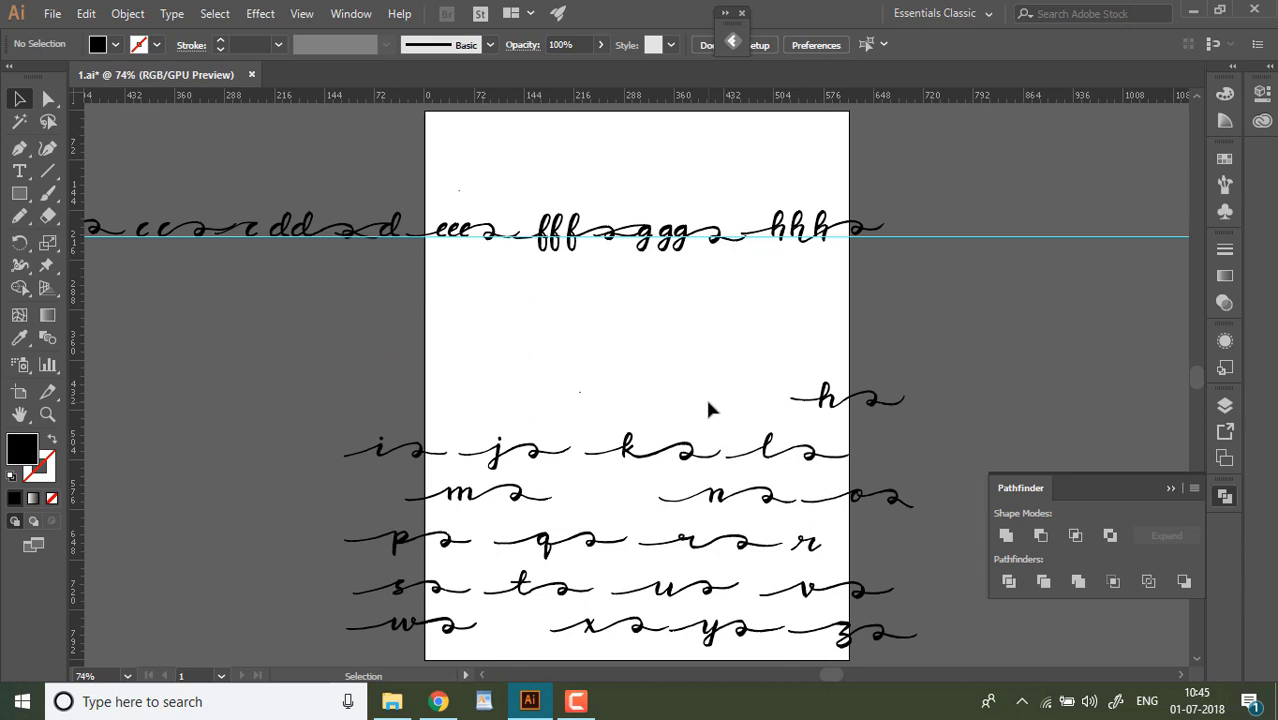
drag(826, 397, 471, 312)
drag(471, 312, 472, 346)
click(497, 384)
Select the three stacked h copies and hide the selection edges.
key(z)
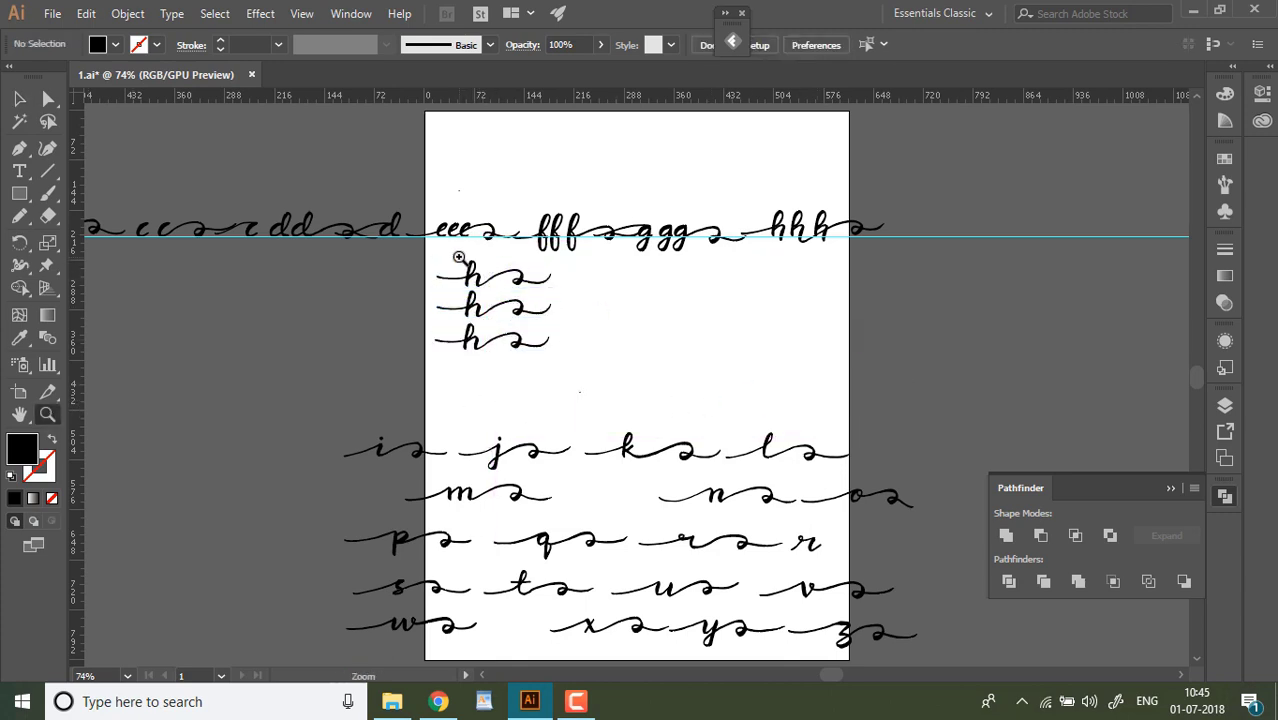
drag(461, 259, 769, 599)
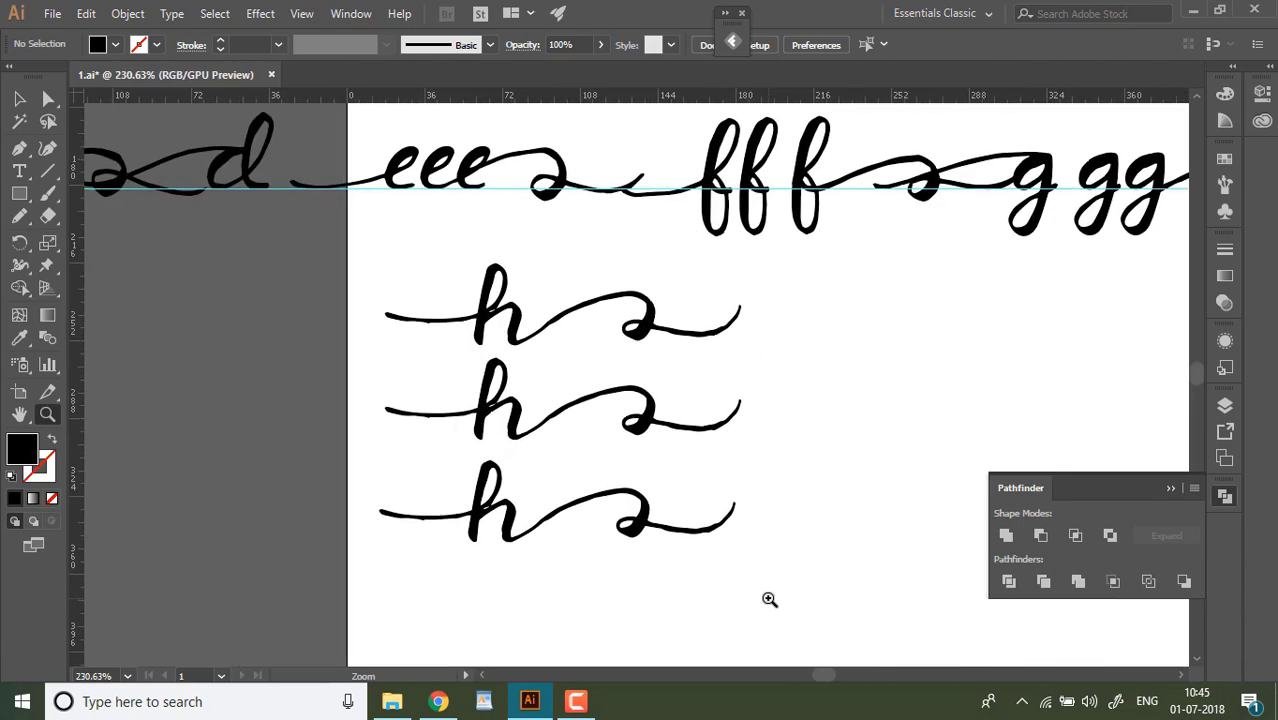
drag(493, 412, 640, 358)
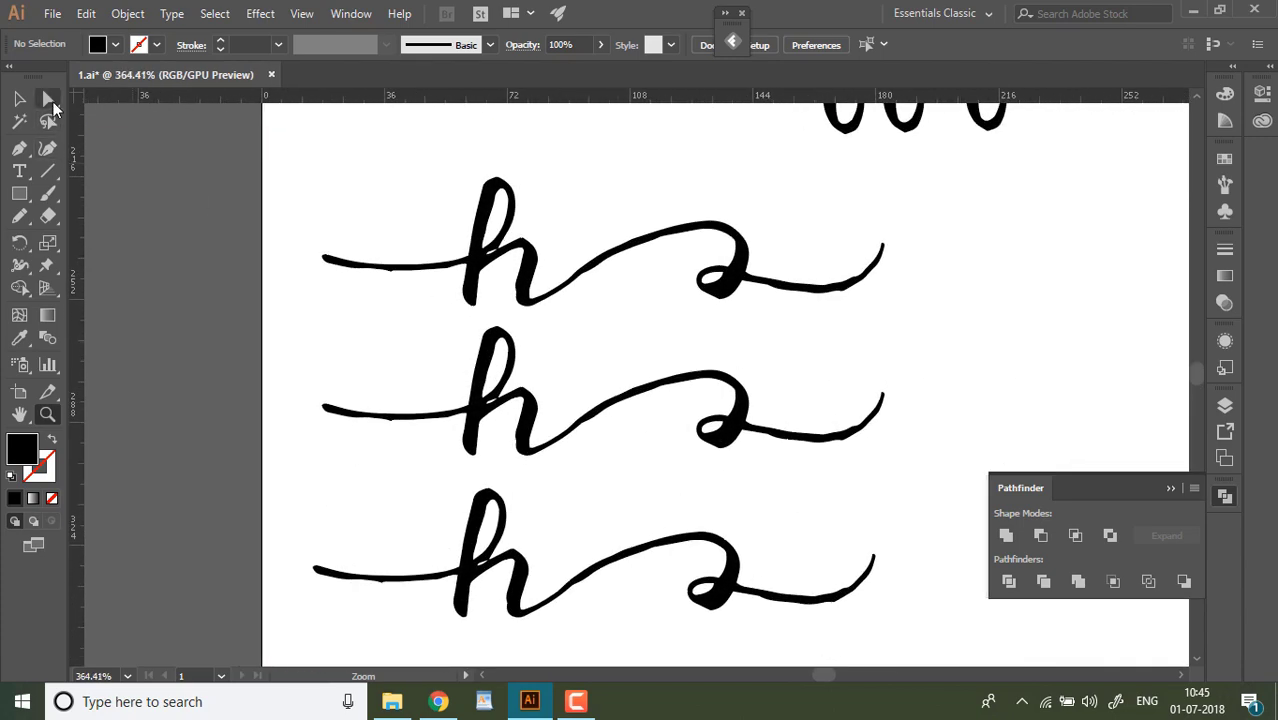
drag(305, 222, 476, 540)
click(19, 415)
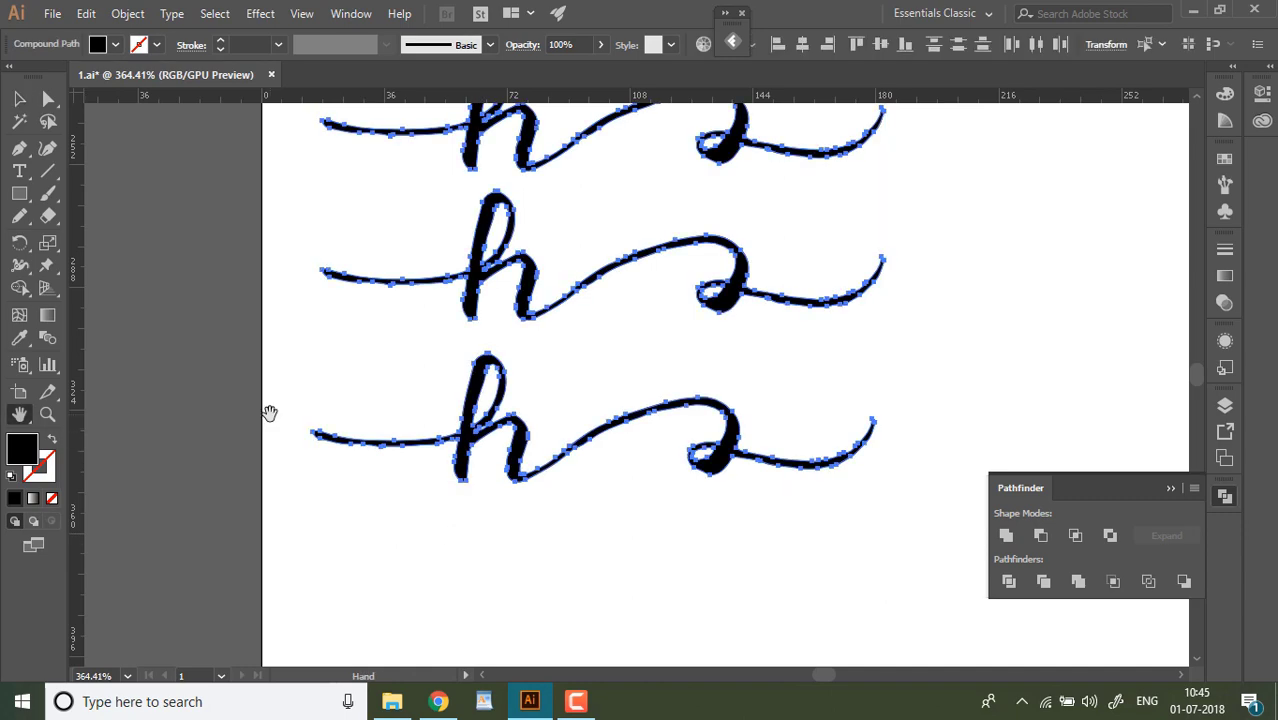
drag(270, 437, 263, 481)
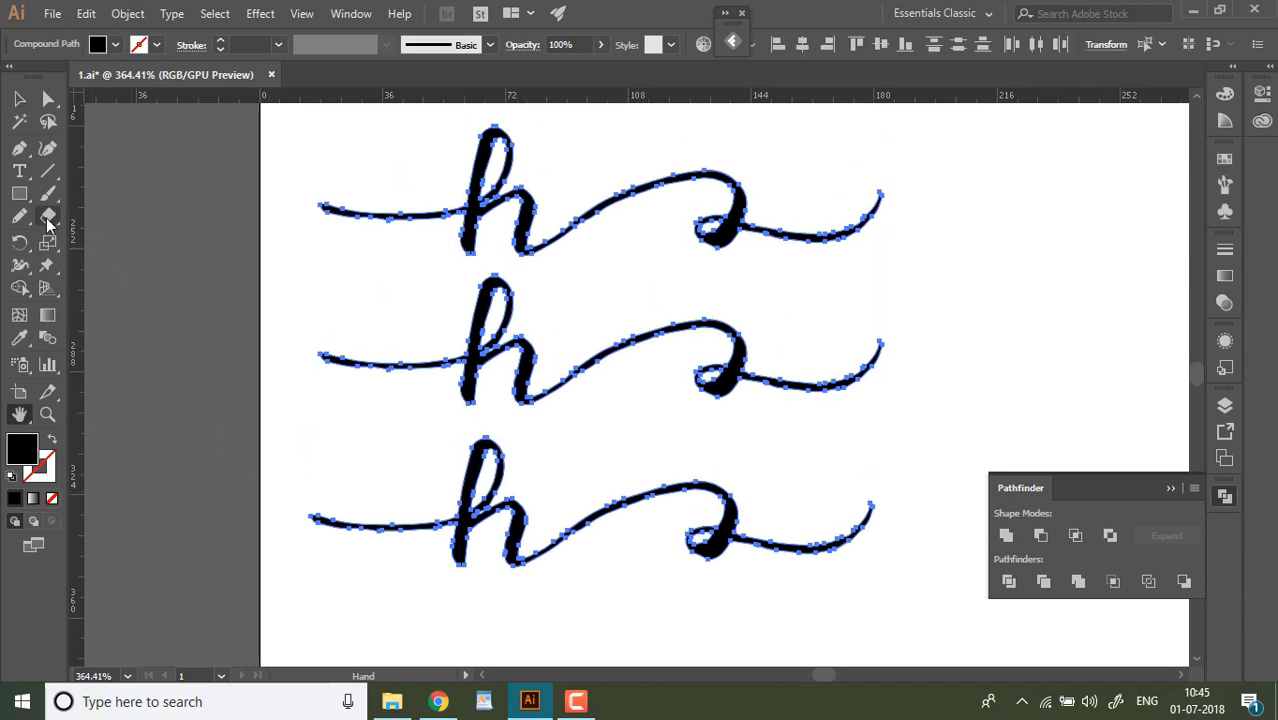
key(v)
click(352, 14)
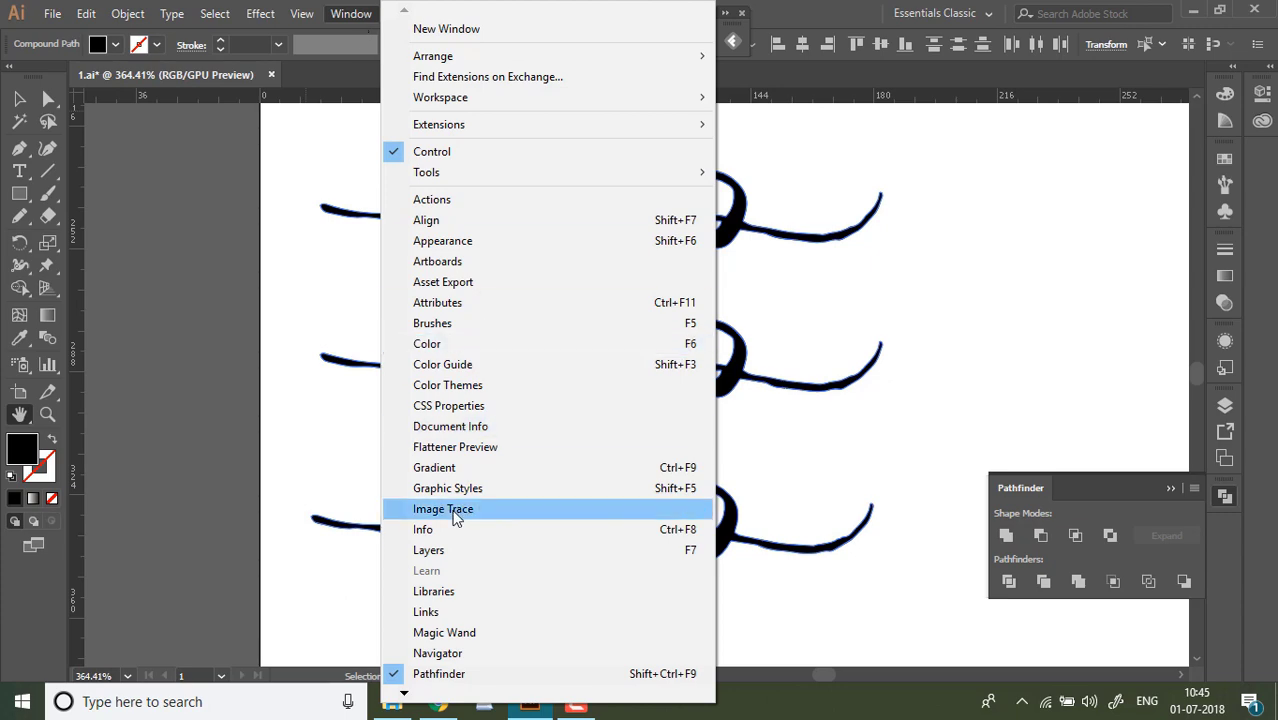
mouse_move(310, 28)
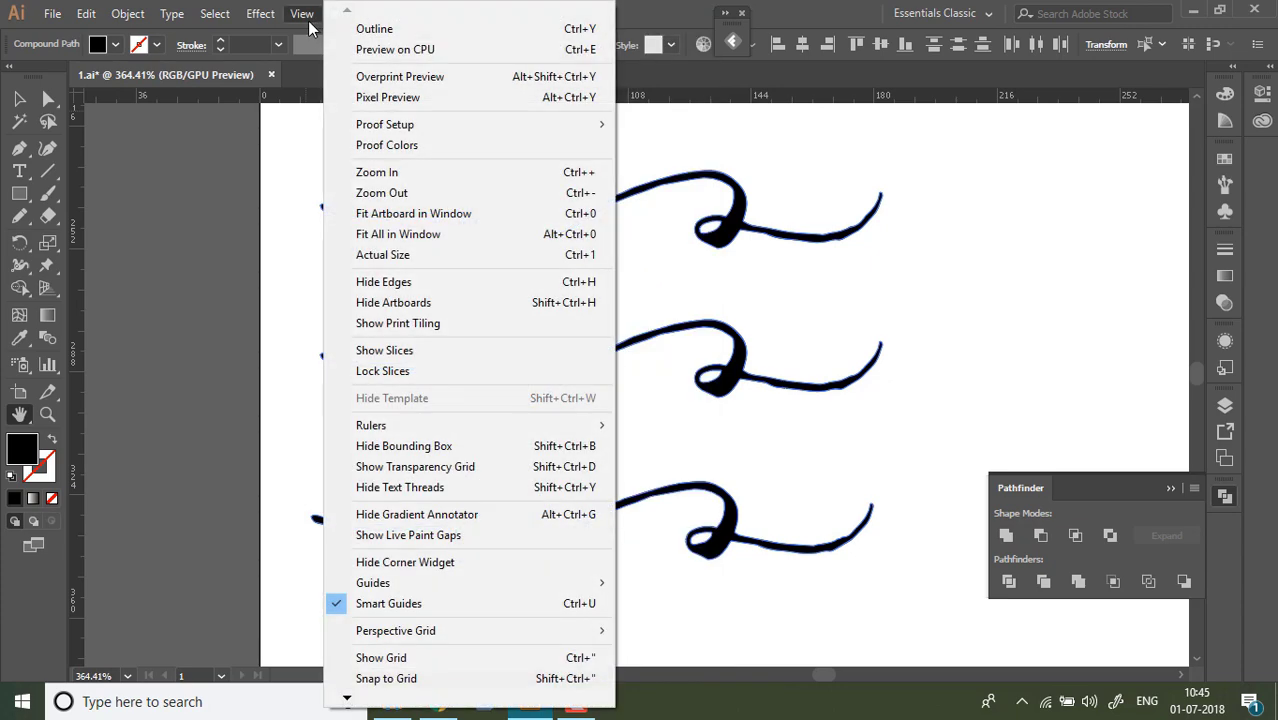
click(405, 286)
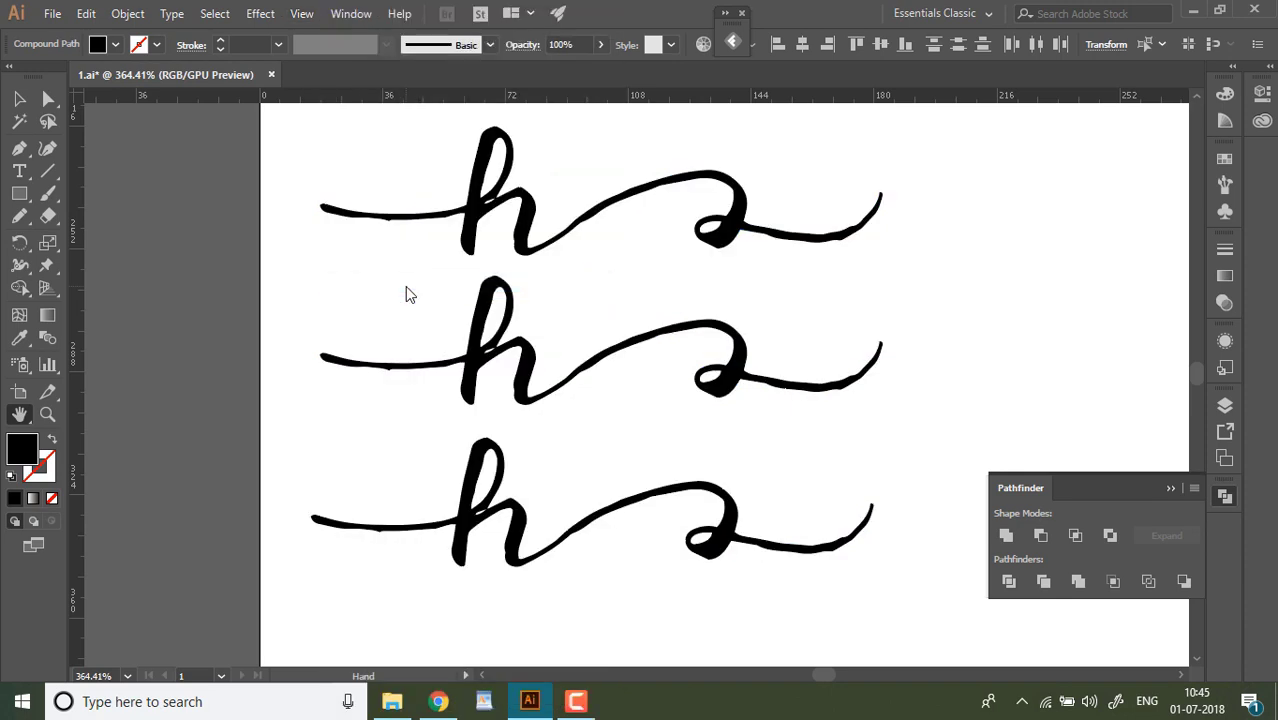
Cut the connecting strokes with the Eraser and delete the loose pieces, leaving a bare h, a lead-in h and a tail h.
click(48, 216)
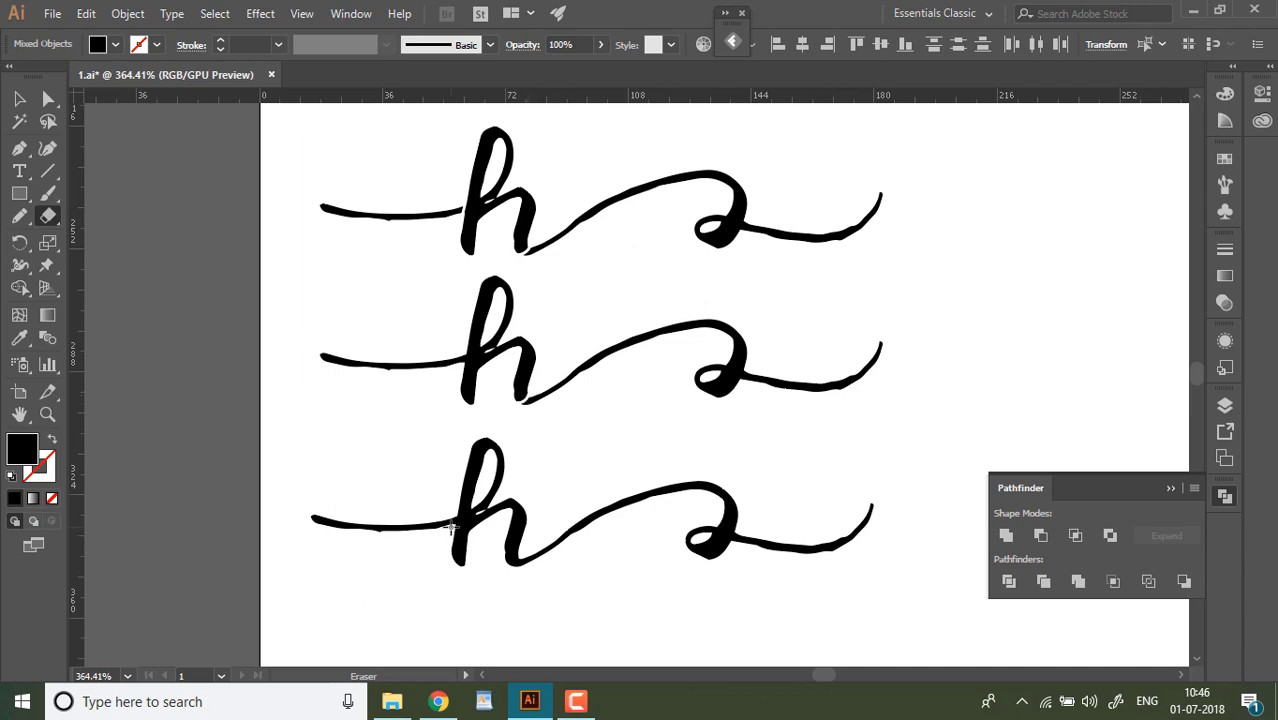
drag(454, 527, 458, 487)
key(v)
click(537, 240)
key(Delete)
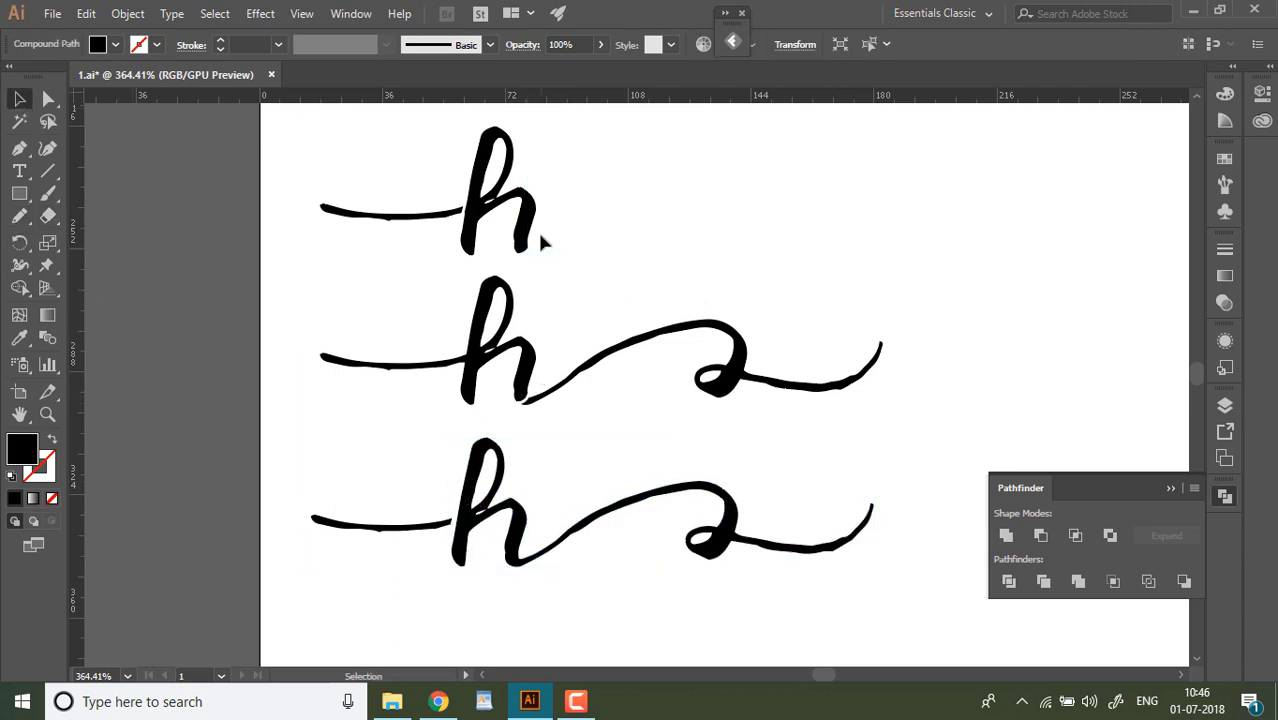
click(399, 222)
key(Delete)
click(585, 367)
key(Delete)
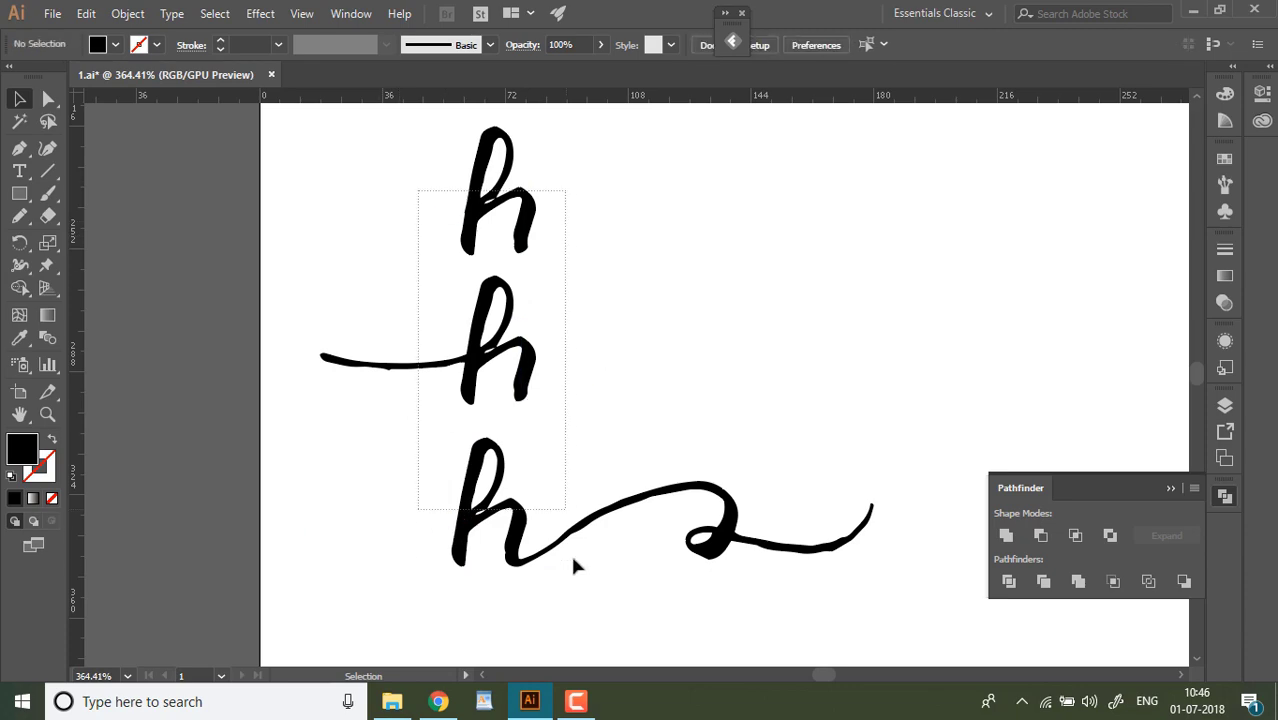
drag(572, 557, 571, 562)
Move the aligned letter row far to the left along the guide to free space after its h variants.
key(ctrl+0)
drag(920, 210, 8, 252)
drag(290, 230, 118, 249)
key(ctrl+z)
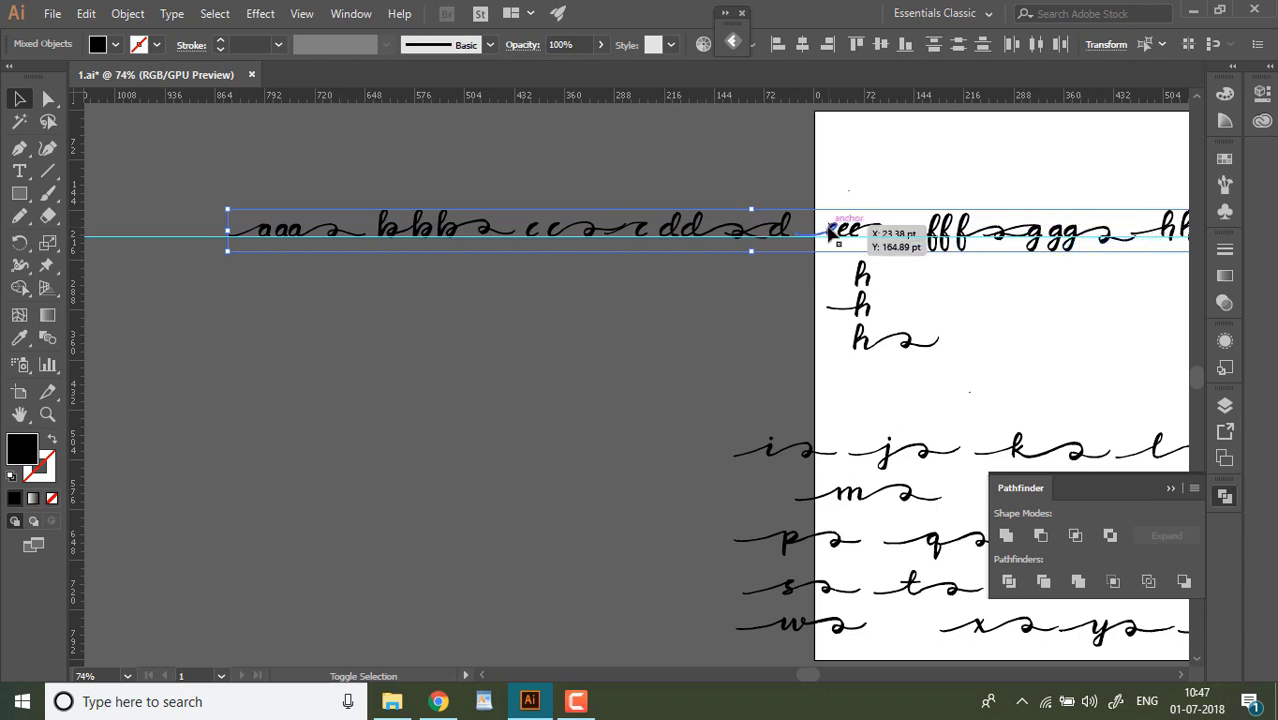
drag(828, 232, 243, 268)
drag(670, 226, 160, 228)
click(209, 274)
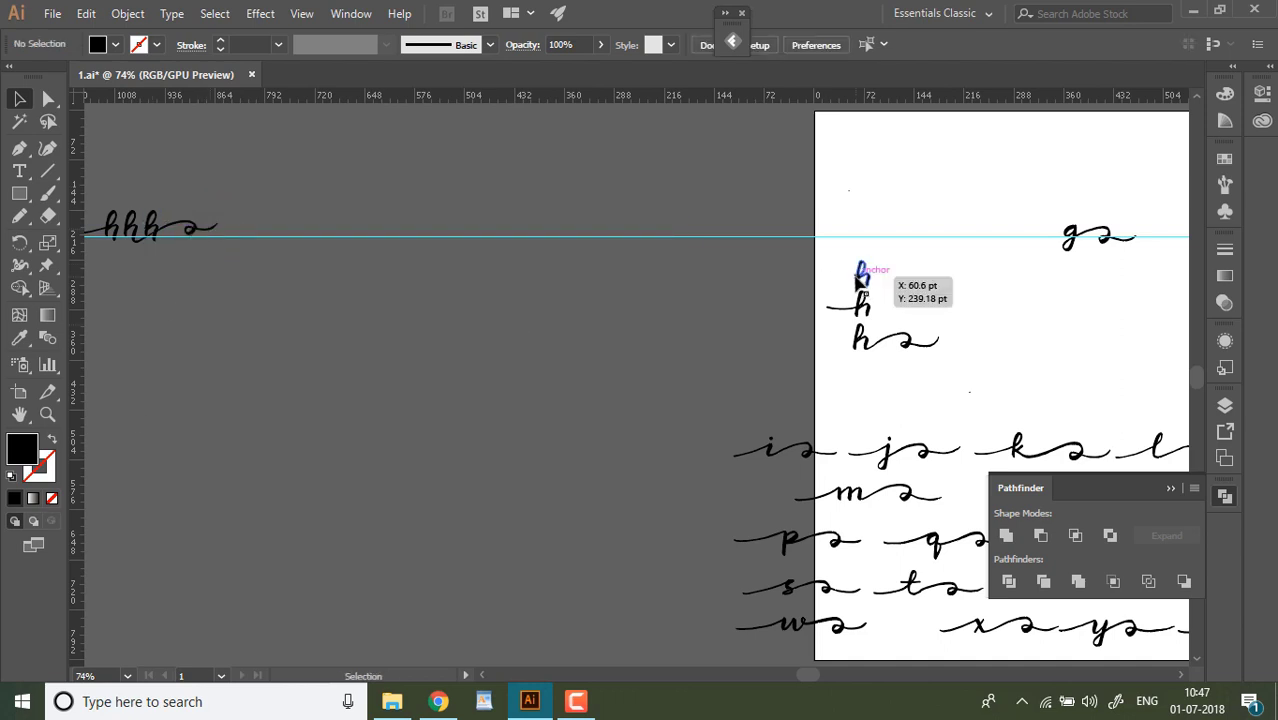
Place the newly cut bare, lead-in and tail h variants on the guide after the existing h variants.
drag(860, 280, 222, 232)
drag(860, 308, 245, 236)
drag(895, 350, 281, 232)
click(236, 289)
Nudge the new bare and lead-in h variants up onto the guide and set the tail h level and close beside them.
click(48, 413)
drag(214, 208, 318, 251)
click(19, 100)
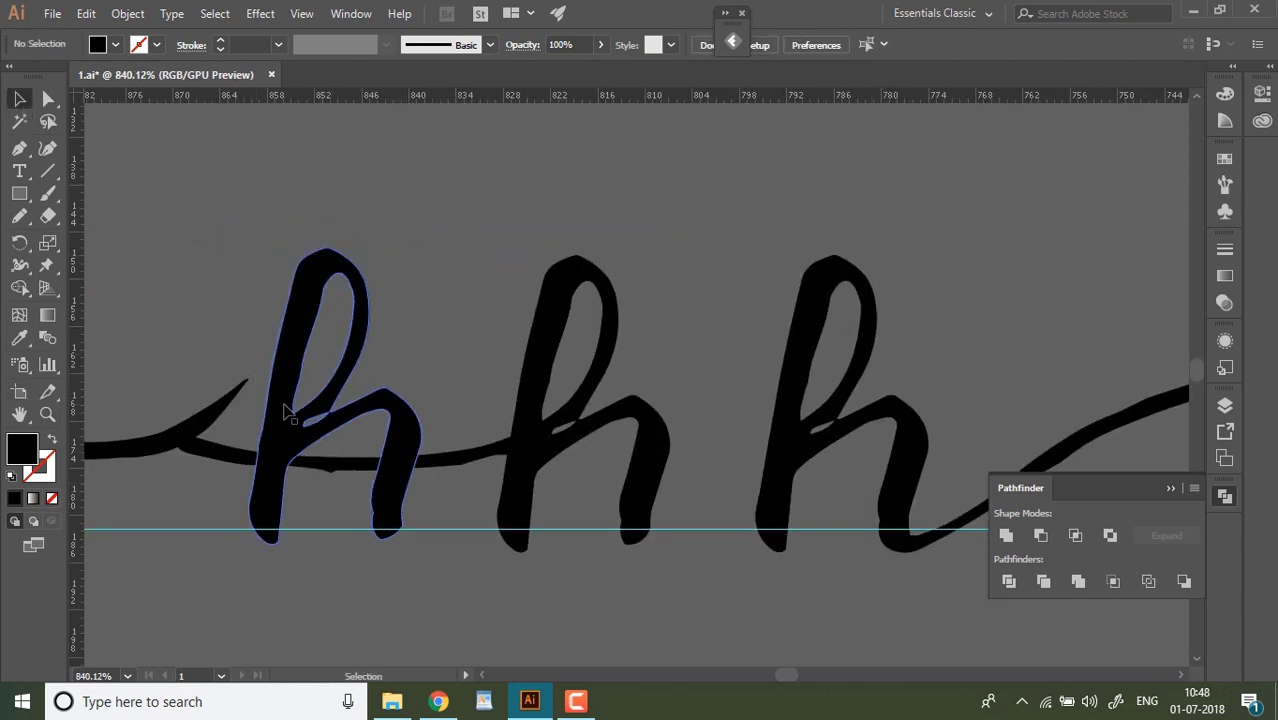
click(285, 414)
key(Up)
key(Up)
key(Up)
click(533, 448)
key(Up)
key(Up)
key(Up)
drag(788, 490, 698, 488)
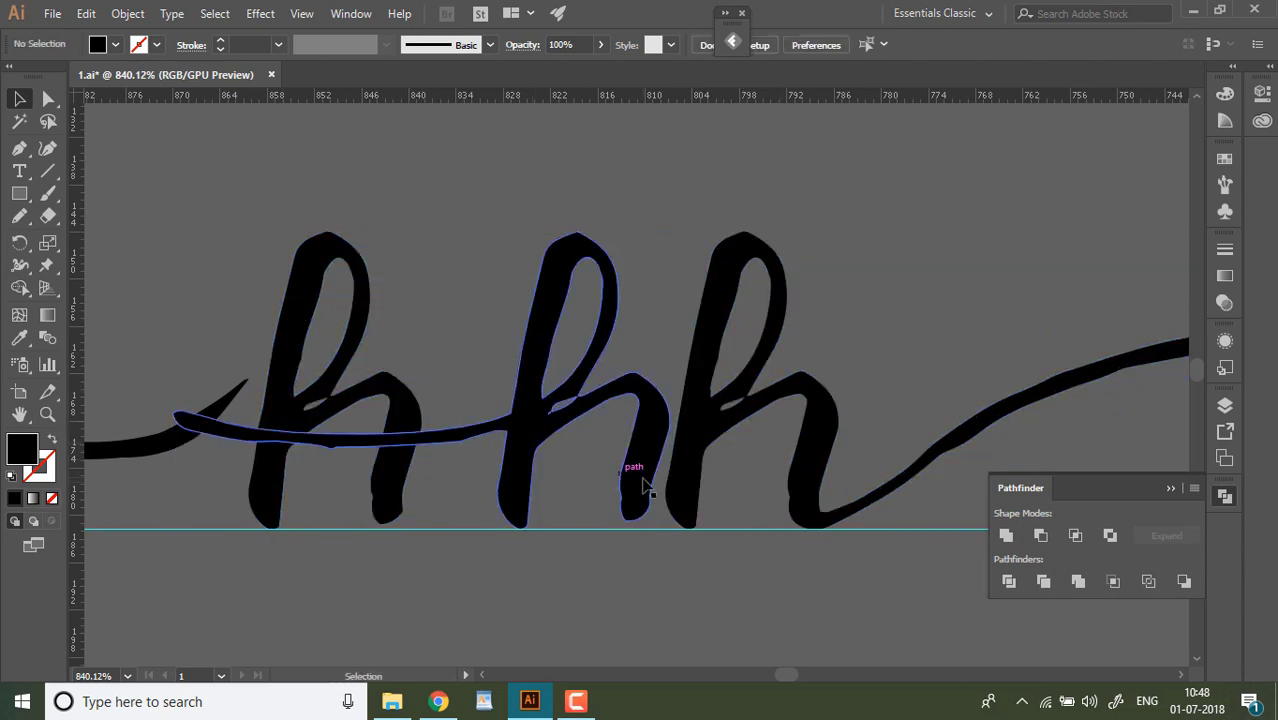
Shift the h variants left along the guide and set the stray tail g directly behind the other g variants.
key(ctrl+0)
drag(690, 238, 121, 249)
click(20, 415)
drag(190, 300, 950, 315)
drag(417, 315, 663, 321)
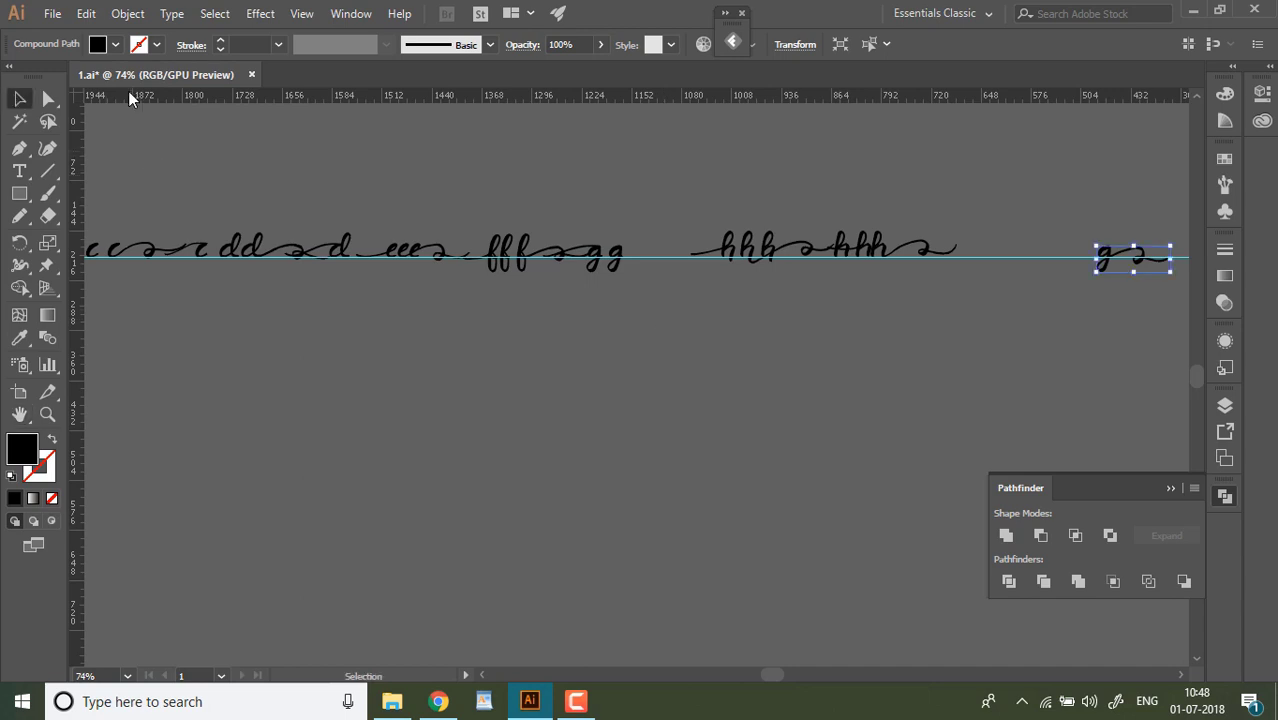
drag(1135, 257, 667, 257)
click(672, 288)
Move the i glyph up below the guide on the artboard and stack two more copies beneath it.
key(ctrl+0)
click(418, 450)
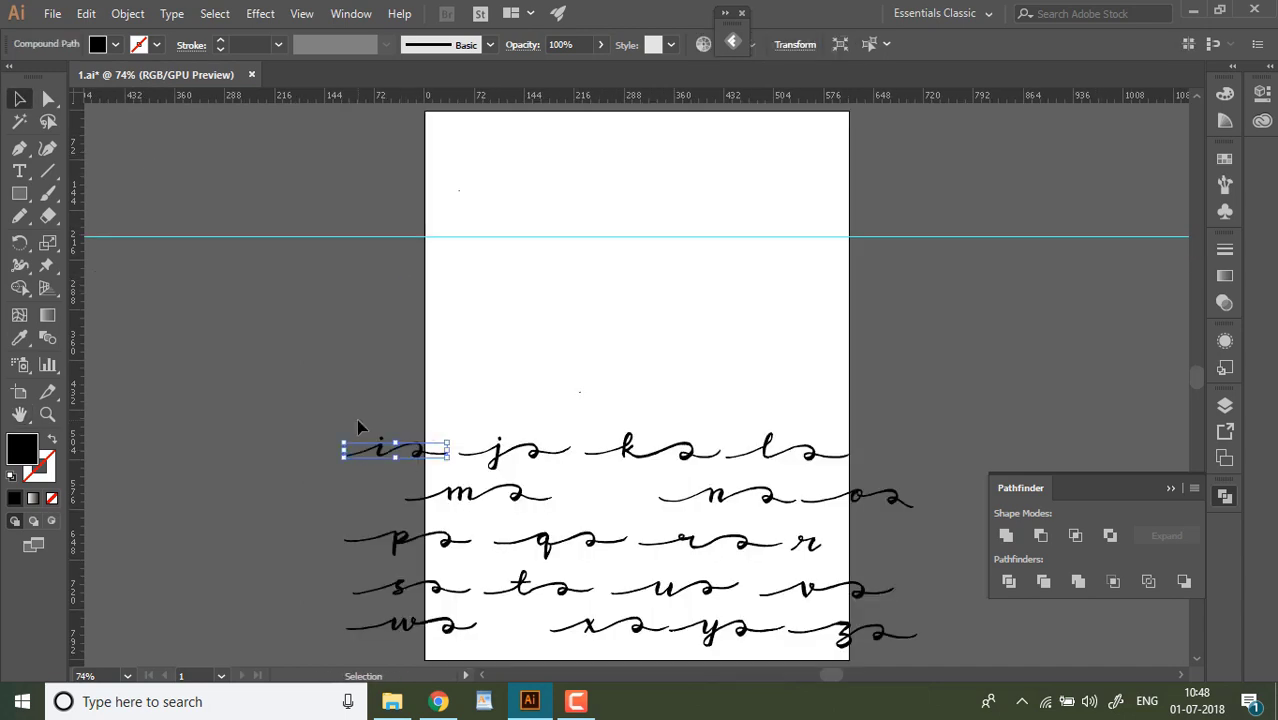
drag(357, 420, 478, 274)
drag(478, 274, 479, 297)
click(482, 327)
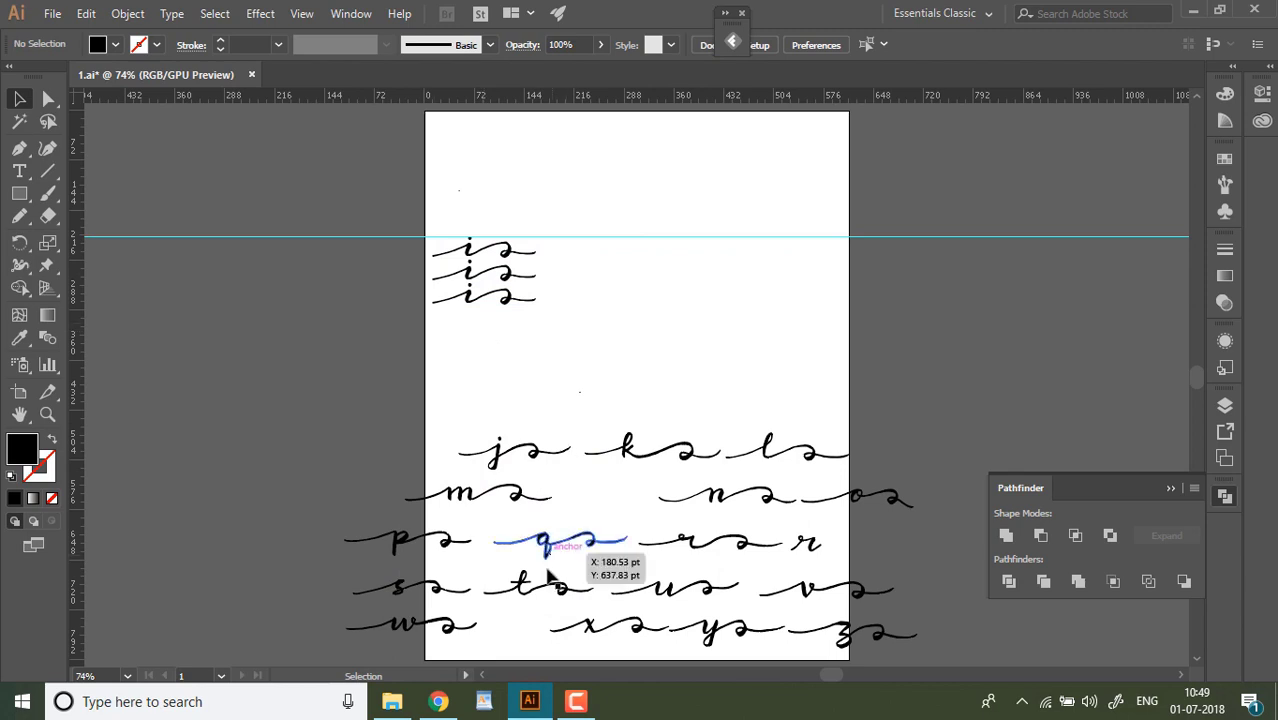
Cut the connecting strokes of the three i copies at the letter stems with the Eraser.
click(48, 414)
drag(453, 242, 720, 440)
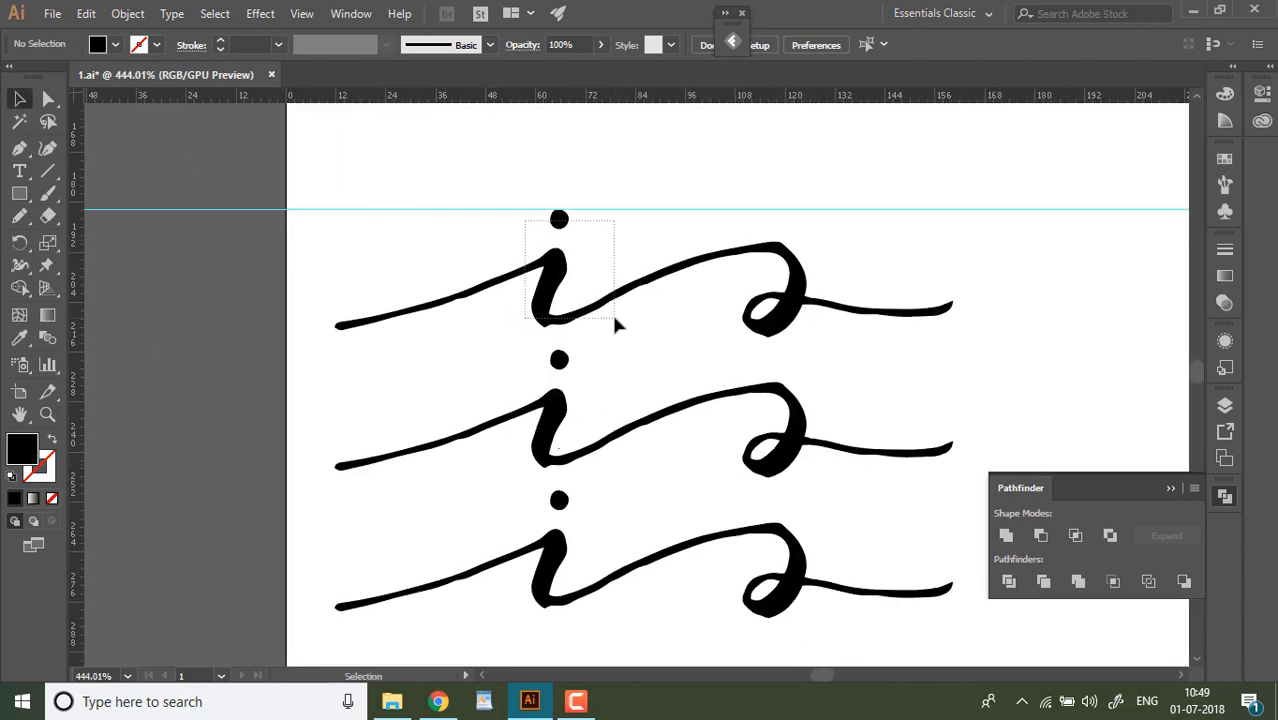
click(615, 322)
key(ctrl+a)
click(46, 220)
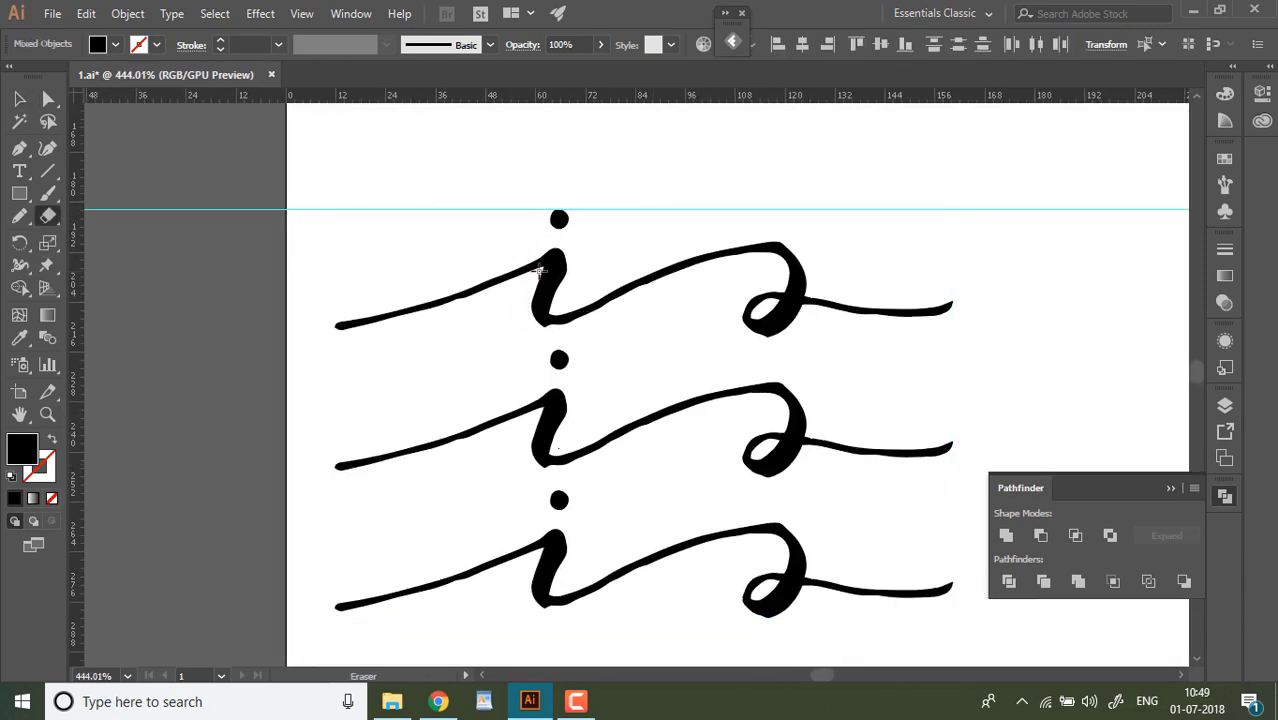
key(ctrl+z)
key(v)
Delete the loose lead-in and tail pieces, leaving a bare i, a lead-in i and a tail i.
click(462, 542)
click(432, 584)
key(Delete)
click(656, 414)
key(Delete)
click(629, 300)
key(Delete)
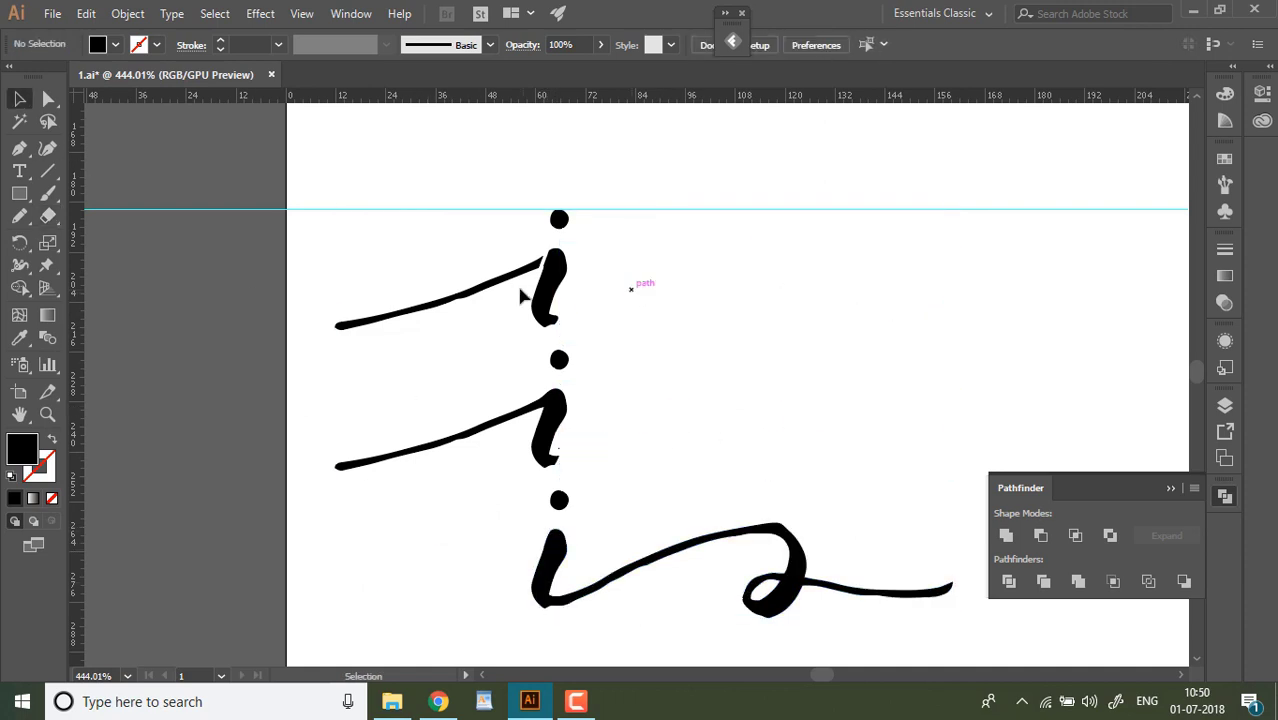
click(511, 279)
key(Delete)
Redraw the rough cut ends at the feet of the bare and lead-in i with the Pencil tool.
drag(587, 293, 248, 277)
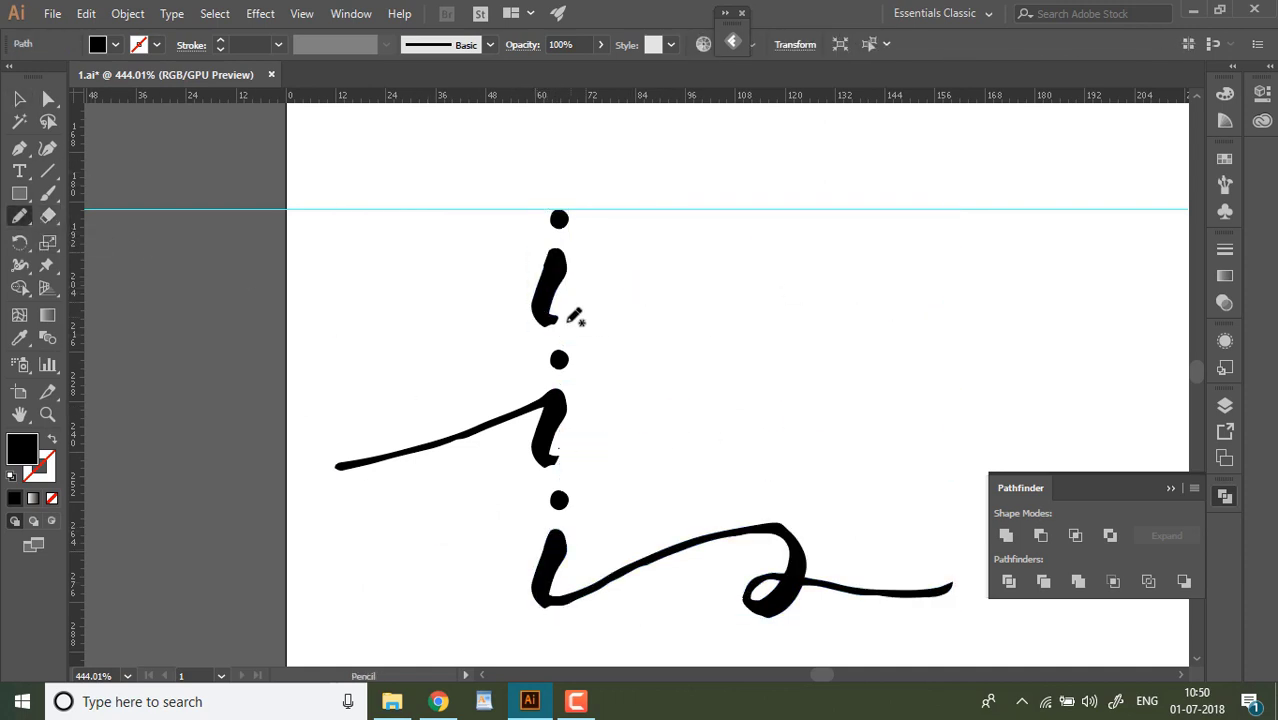
key(ctrl+a)
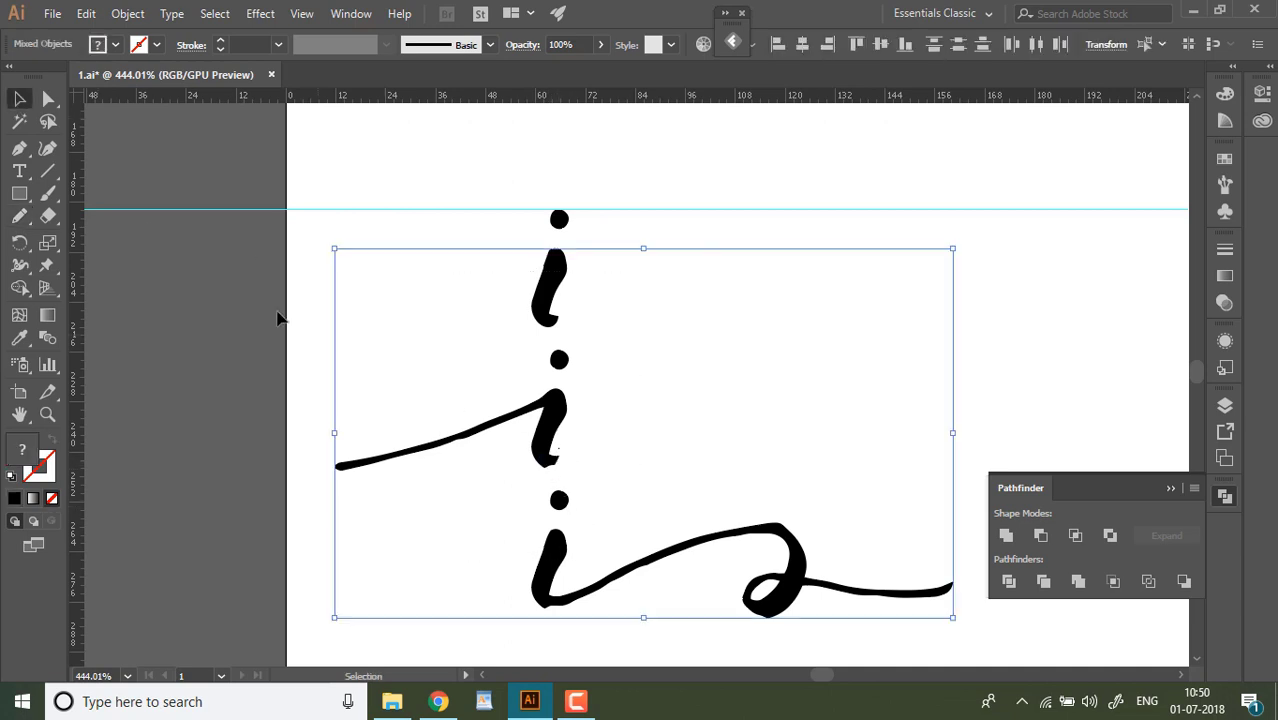
key(ctrl+shift+a)
key(n)
click(20, 99)
click(493, 425)
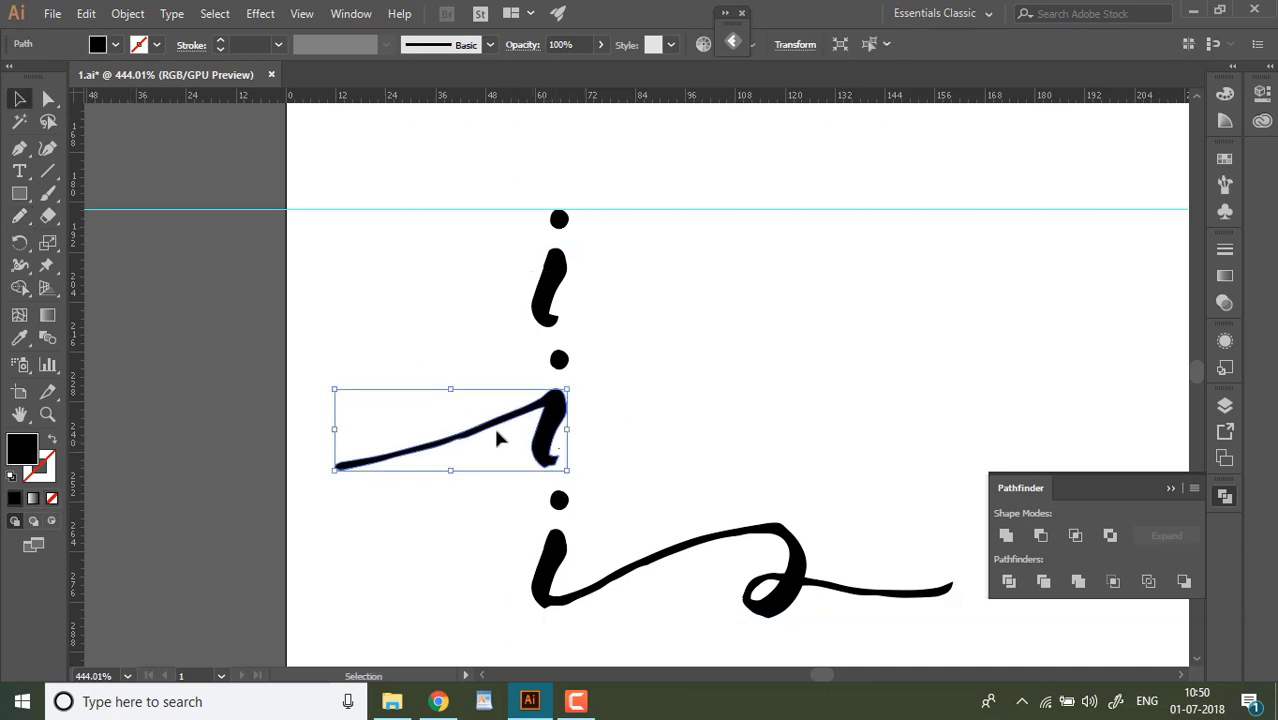
click(20, 216)
mouse_move(558, 457)
mouse_down()
mouse_move(548, 468)
mouse_move(536, 457)
mouse_up()
click(20, 99)
click(553, 597)
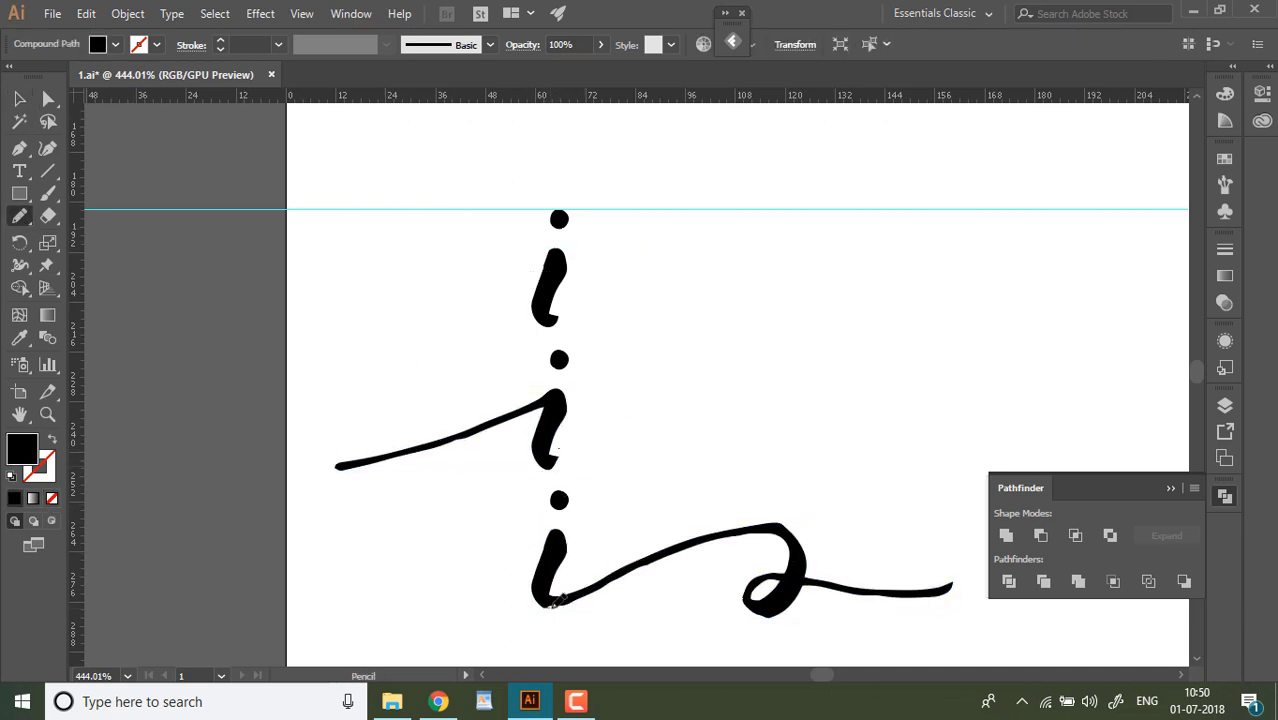
ctrl+click(565, 440)
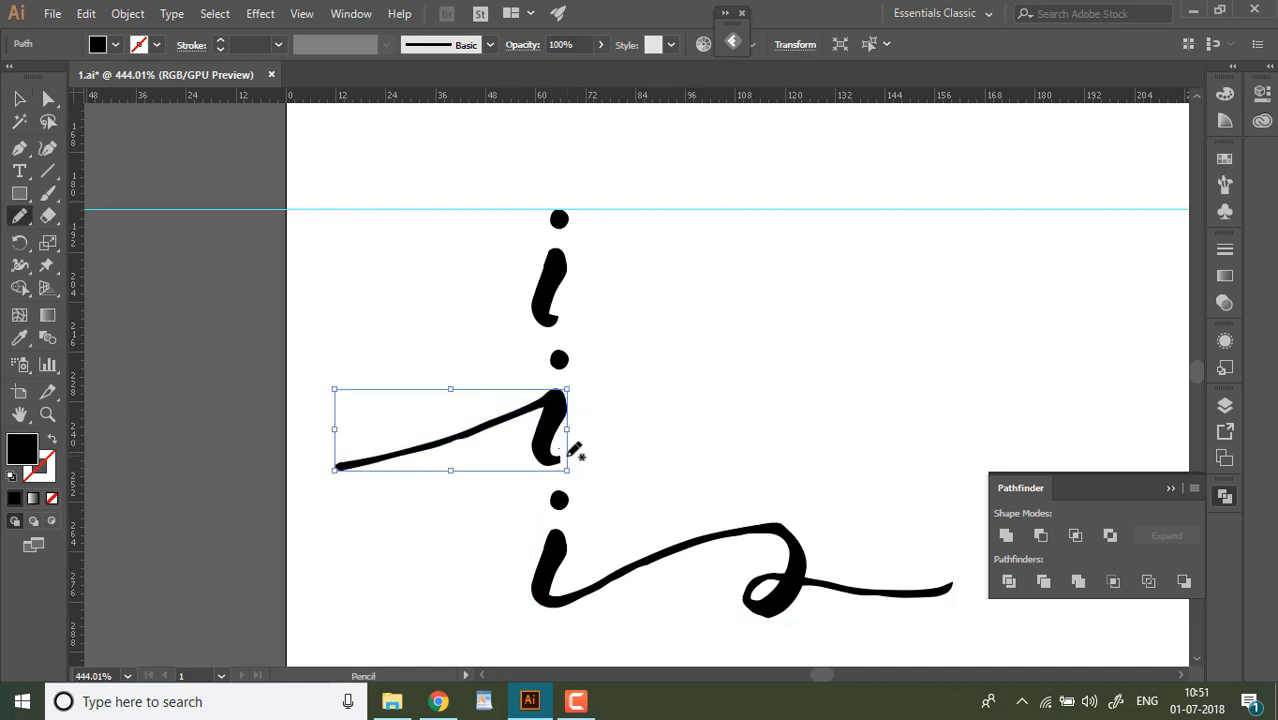
ctrl+click(548, 318)
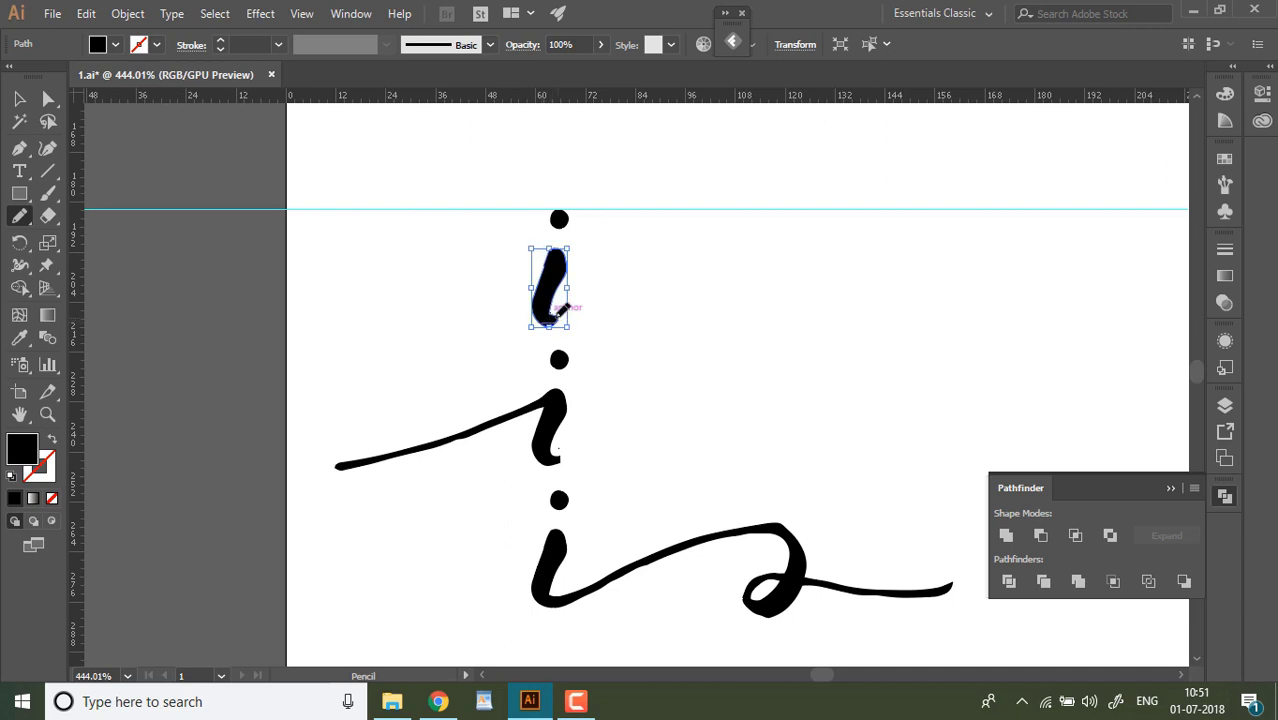
Group each i variant's stem with its dot.
click(19, 99)
click(439, 297)
click(559, 221)
shift+click(549, 295)
key(ctrl+g)
mouse_move(533, 351)
mouse_down()
mouse_move(752, 496)
mouse_move(745, 480)
mouse_up()
key(ctrl+g)
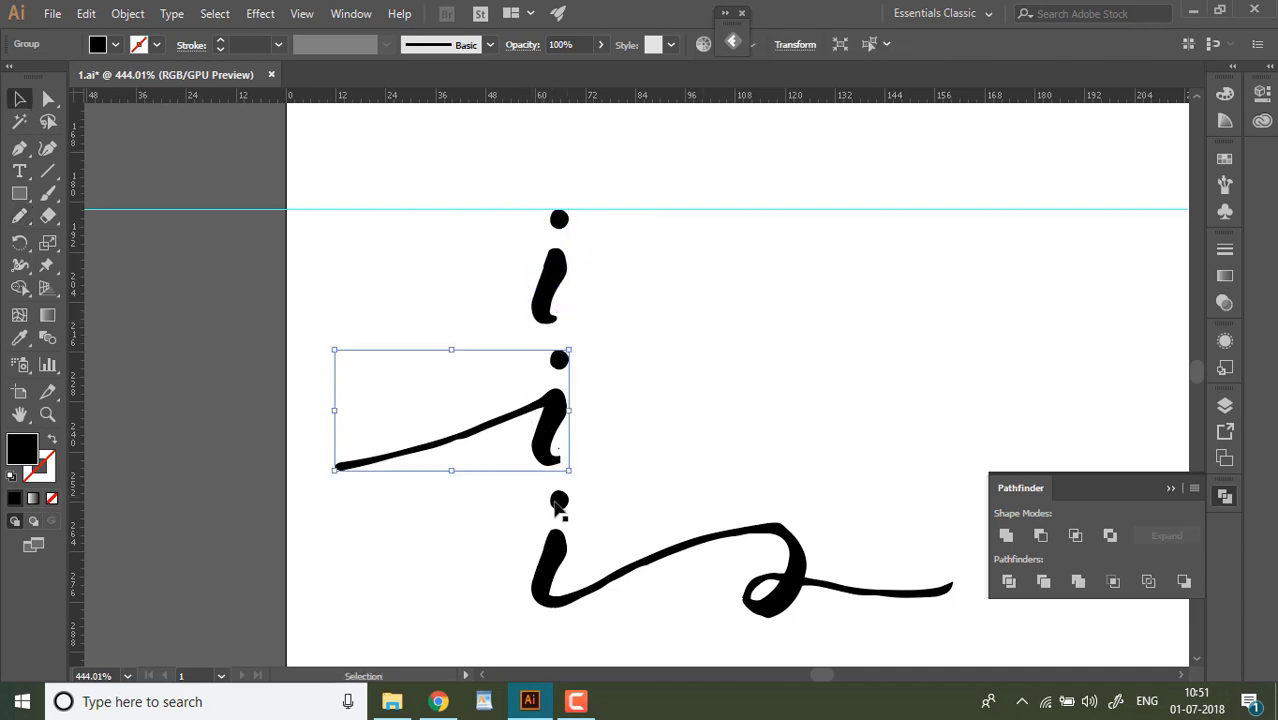
click(560, 505)
Place the bare, lead-in and tail i side by side with their feet on the baseline guide.
drag(548, 278, 237, 165)
mouse_move(548, 431)
mouse_down()
mouse_move(552, 445)
mouse_move(297, 175)
mouse_up()
drag(553, 567, 343, 168)
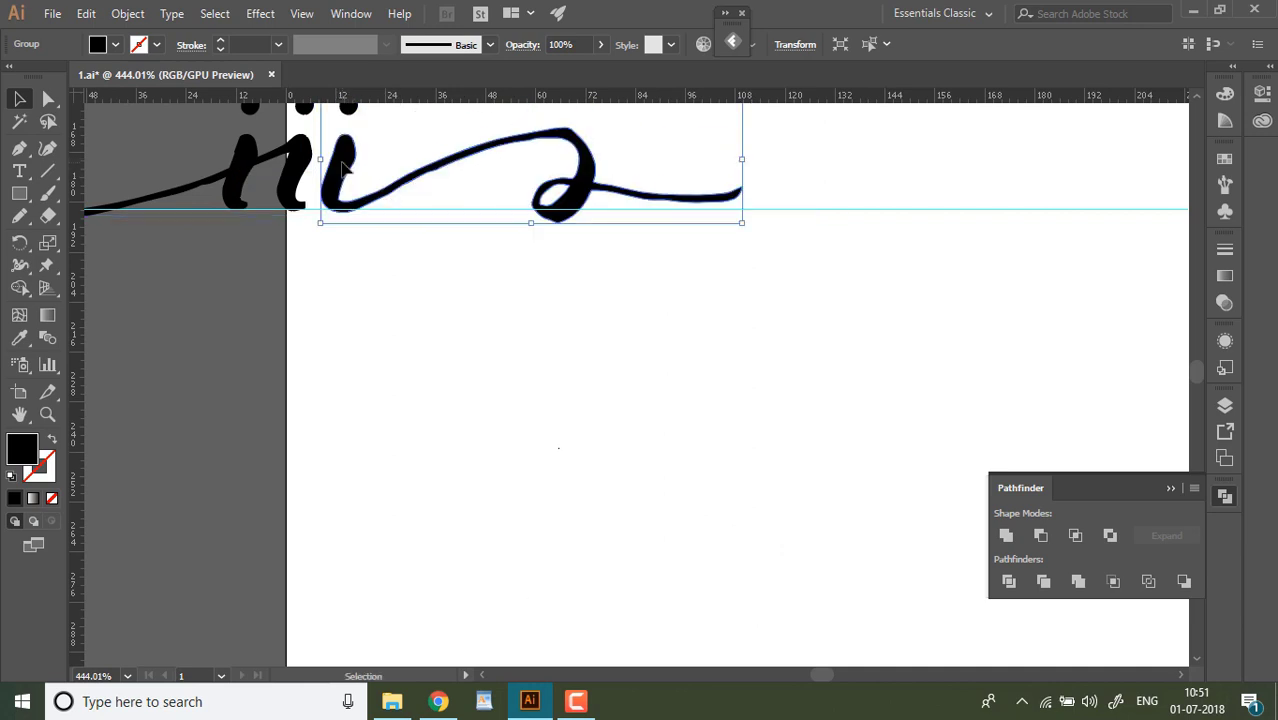
click(297, 223)
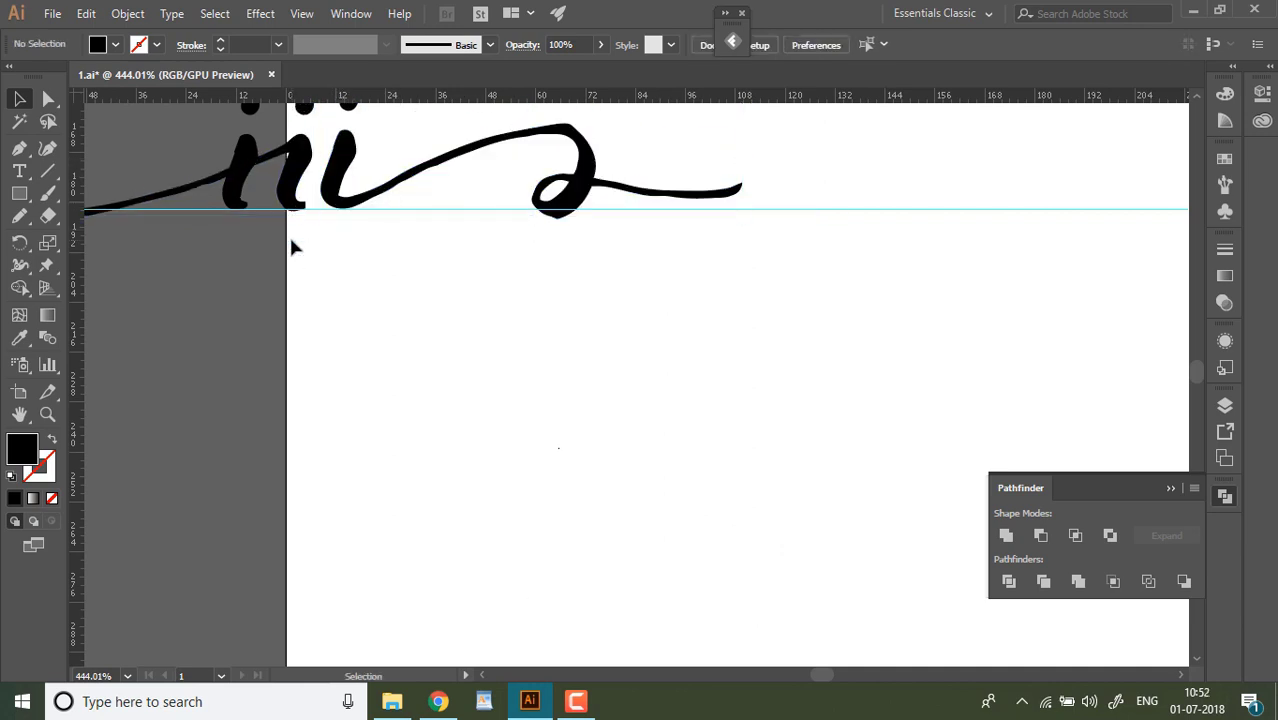
drag(292, 190, 295, 190)
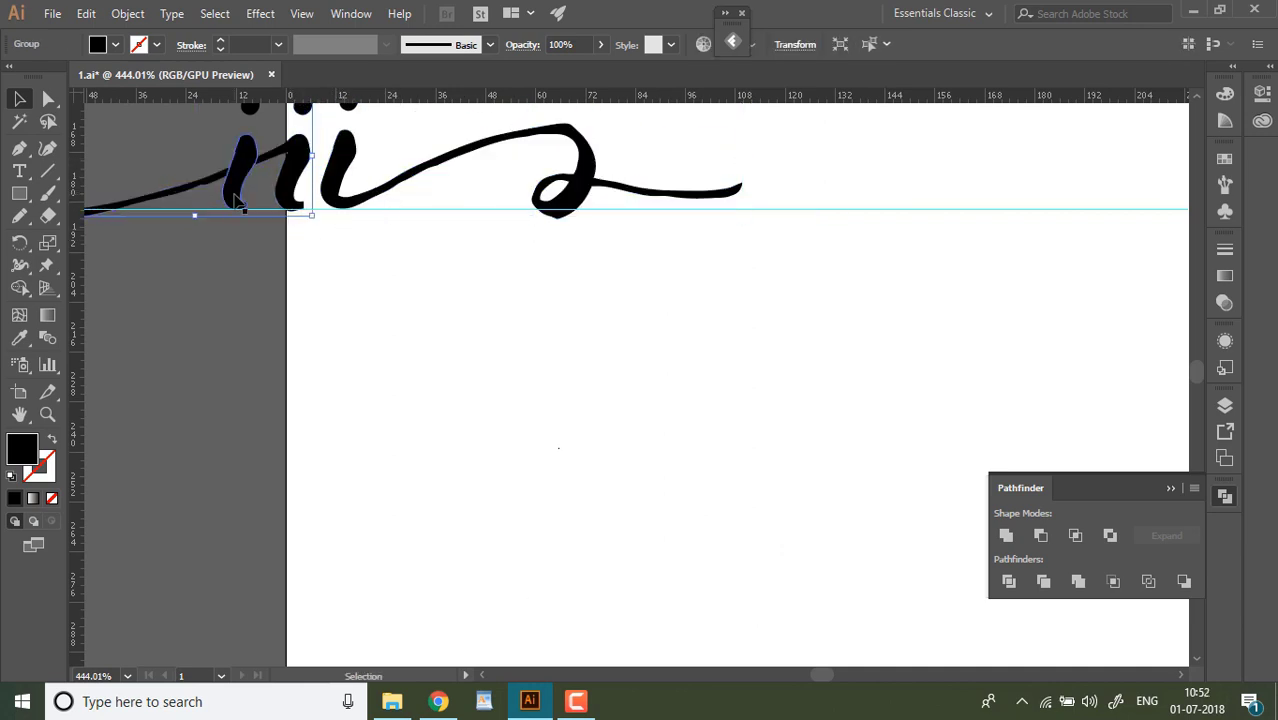
click(345, 362)
Move the i variants along the guide to follow the h variants, and shift the whole letter row further left.
key(ctrl+0)
click(424, 235)
drag(368, 273, 455, 208)
click(424, 229)
drag(433, 228, 115, 227)
key(ctrl+minus)
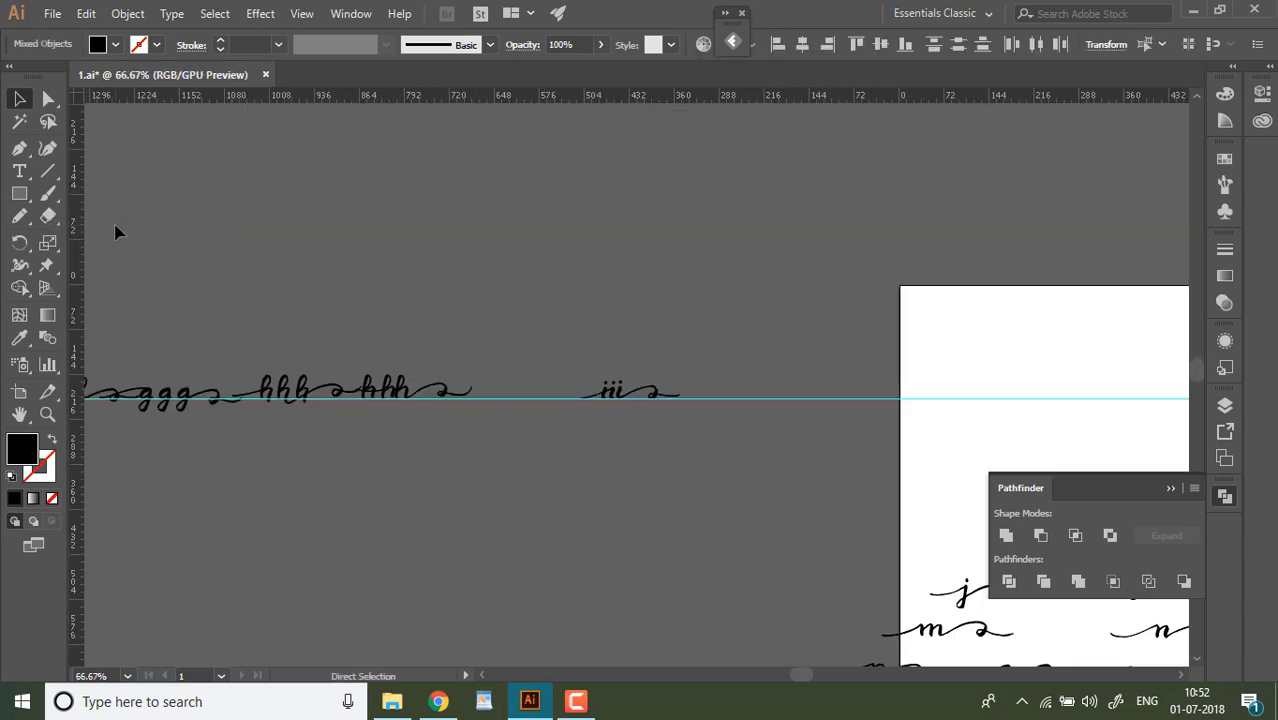
drag(611, 396, 440, 396)
drag(514, 421, 130, 390)
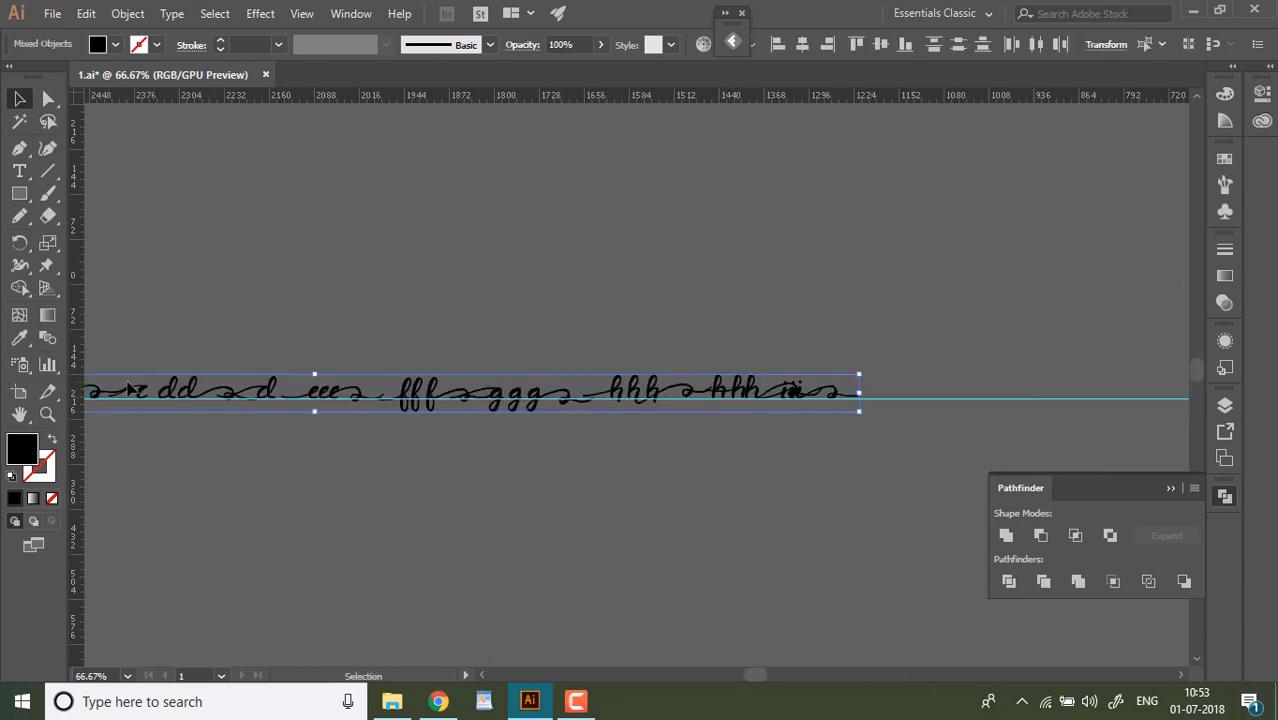
click(132, 430)
Move the j glyph up below the guide and stack two more copies beneath it.
key(ctrl+0)
drag(511, 458, 454, 332)
click(456, 367)
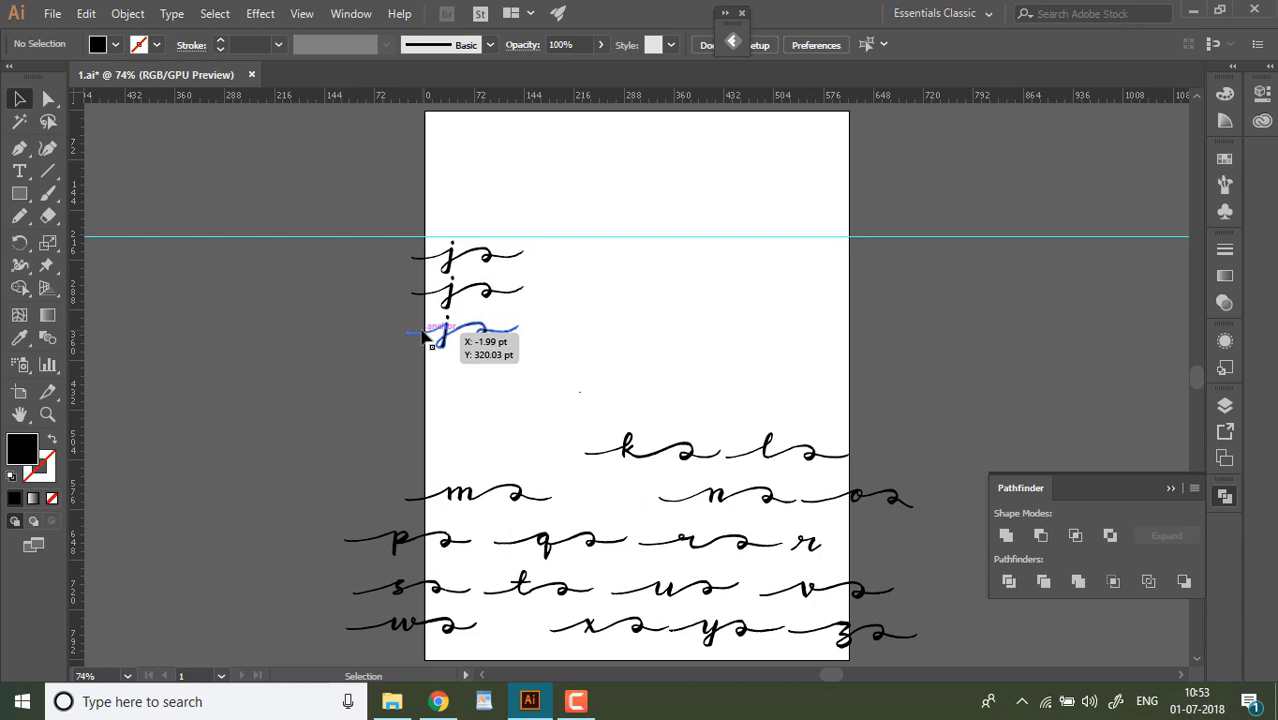
Cut the lead-in and tail strokes of the three j copies at the stems with the Eraser.
drag(365, 197, 484, 300)
click(22, 225)
click(47, 218)
click(48, 414)
drag(423, 217, 543, 531)
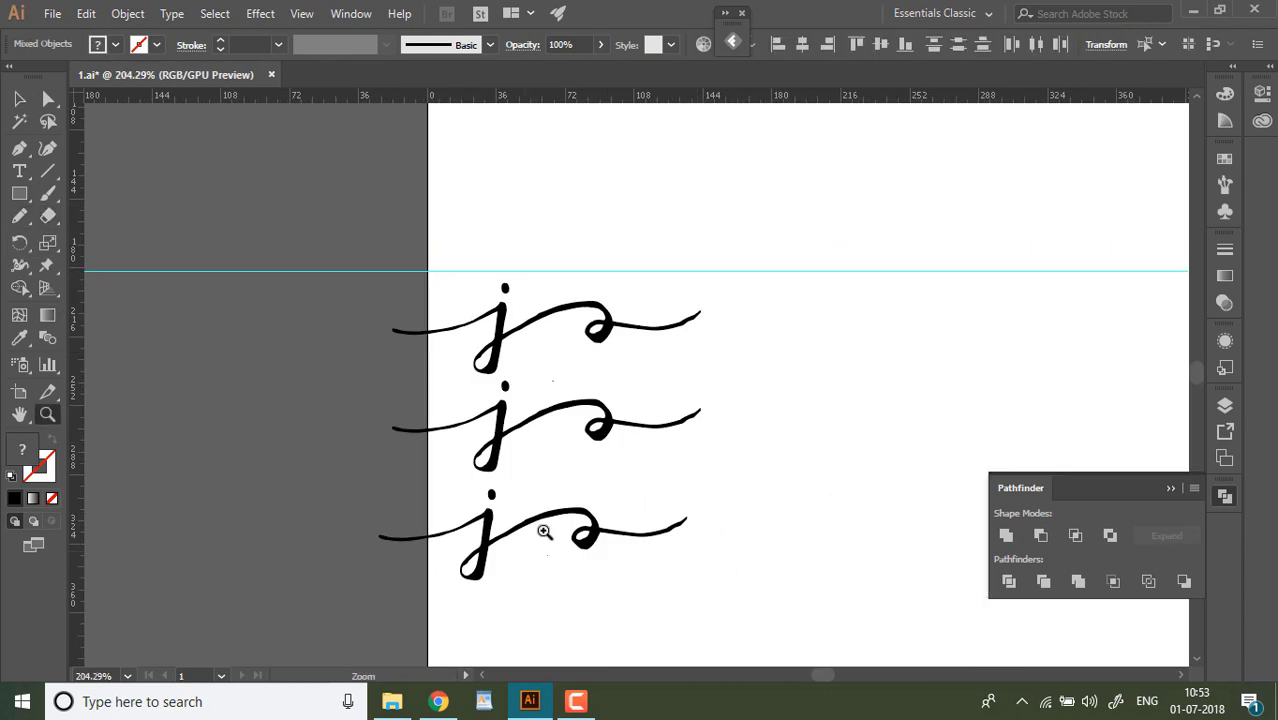
click(544, 531)
key(shift+e)
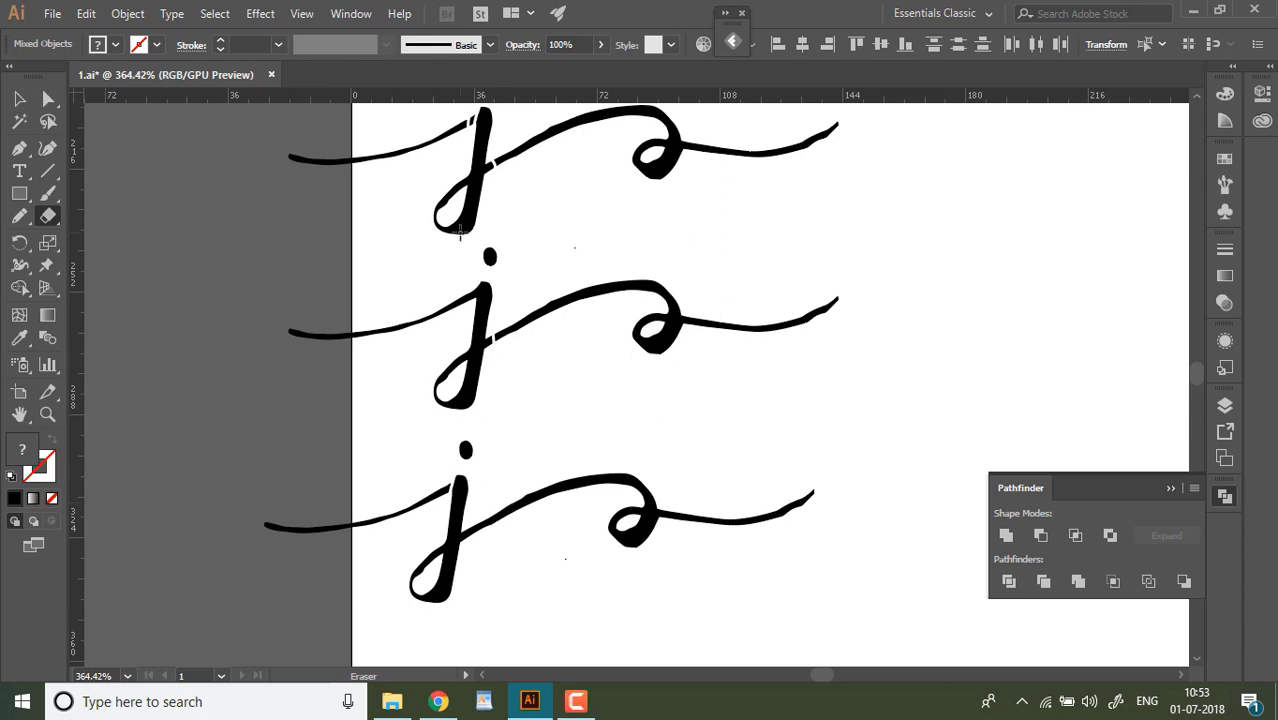
Delete the cut-off j strokes, leaving a bare j, a lead-in j and a tail j.
key(v)
click(428, 200)
click(476, 126)
key(Delete)
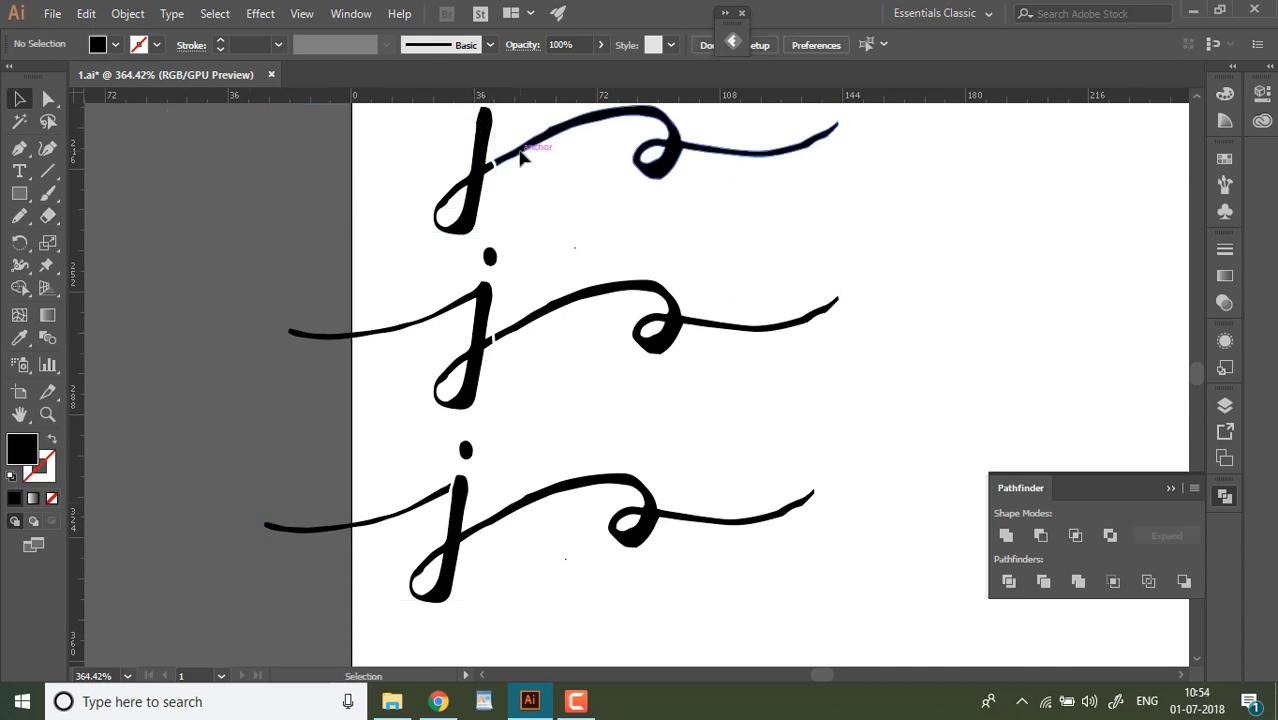
click(520, 153)
key(Delete)
click(518, 331)
key(Delete)
click(430, 495)
key(Delete)
key(ctrl+0)
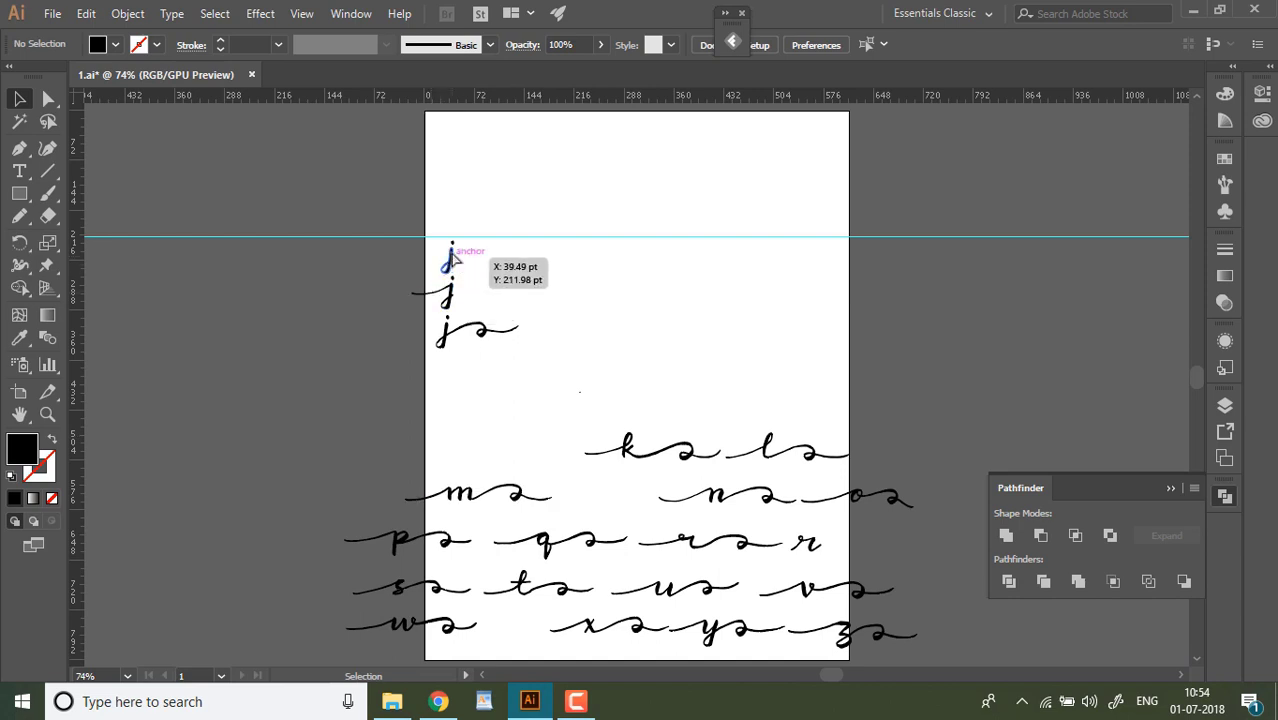
Group each j variant with its dot and place the bare j on the guide beside the artboard.
click(452, 253)
drag(461, 240, 389, 246)
key(ctrl+g)
key(ctrl+g)
click(479, 330)
key(ctrl+g)
Add a second horizontal guide below the baseline and set it level with the bottoms of the g descenders.
key(ctrl+minus)
key(ctrl+minus)
key(ctrl+minus)
key(ctrl+minus)
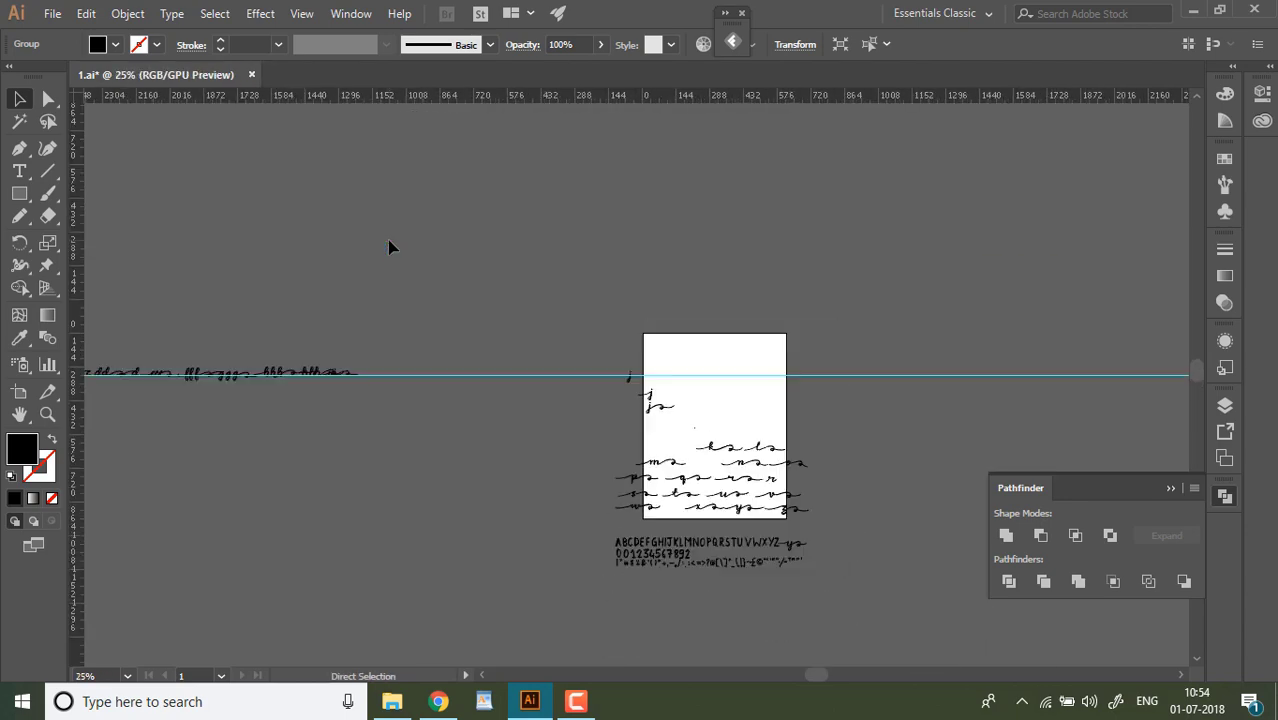
drag(327, 380, 327, 380)
click(49, 416)
drag(198, 383, 305, 400)
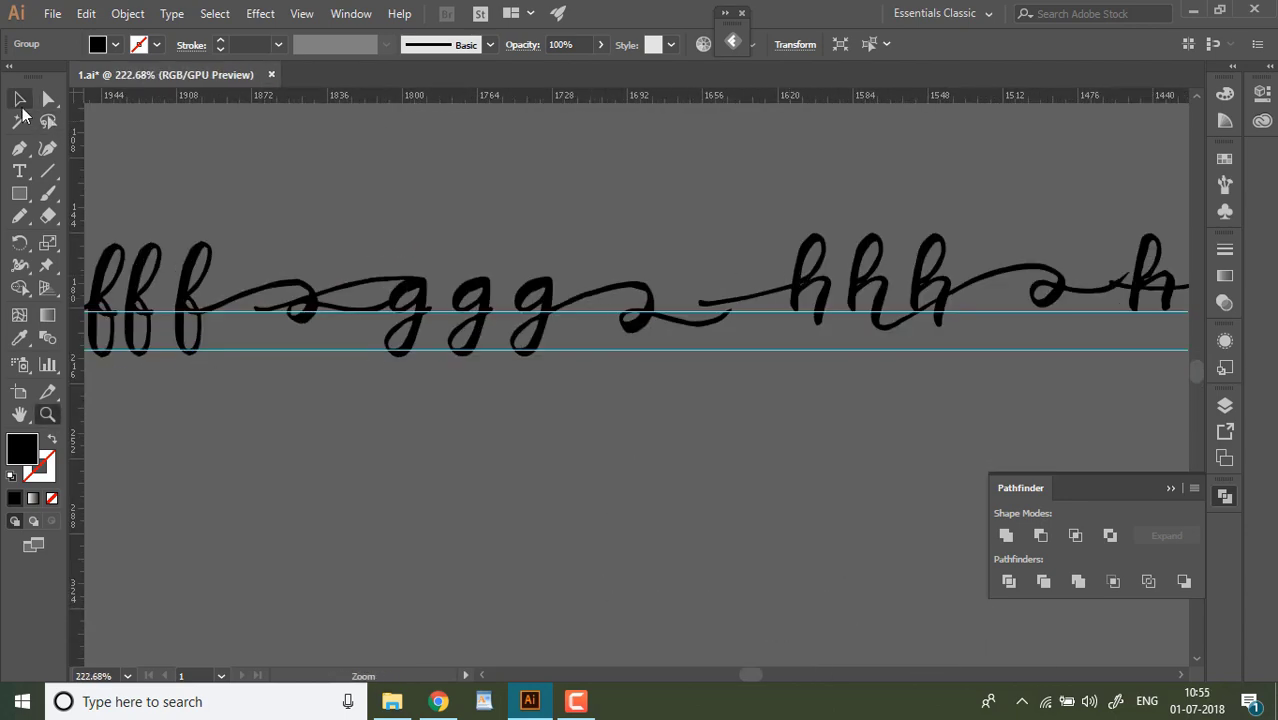
right_click(296, 352)
click(470, 528)
drag(340, 350, 340, 356)
right_click(340, 356)
Move the lead-in and tail j up to the guides beside the bare j.
key(ctrl+0)
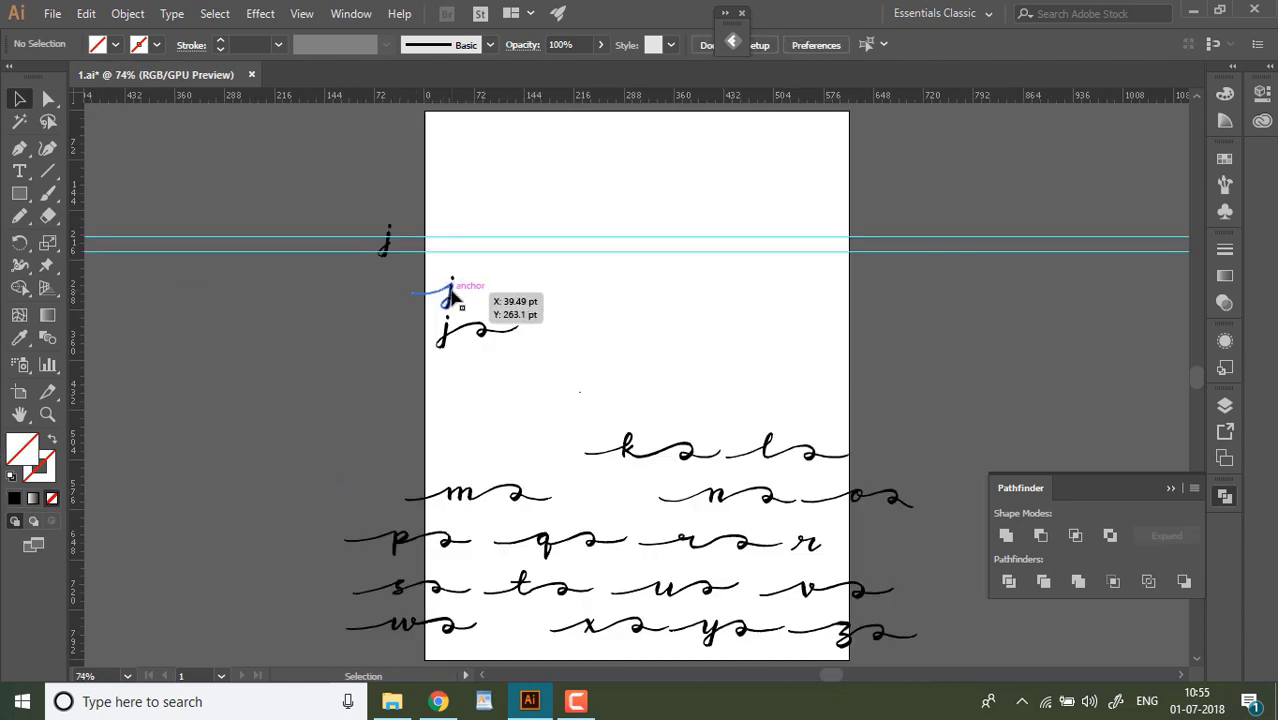
click(450, 291)
drag(443, 267, 311, 247)
click(476, 354)
click(396, 293)
drag(417, 251, 340, 243)
drag(446, 341, 357, 244)
Align the three j variants close together with their descender loops resting on the lower guide.
click(46, 416)
drag(294, 199, 443, 270)
click(20, 99)
drag(246, 350, 236, 375)
drag(411, 370, 326, 390)
drag(536, 388, 378, 390)
click(450, 445)
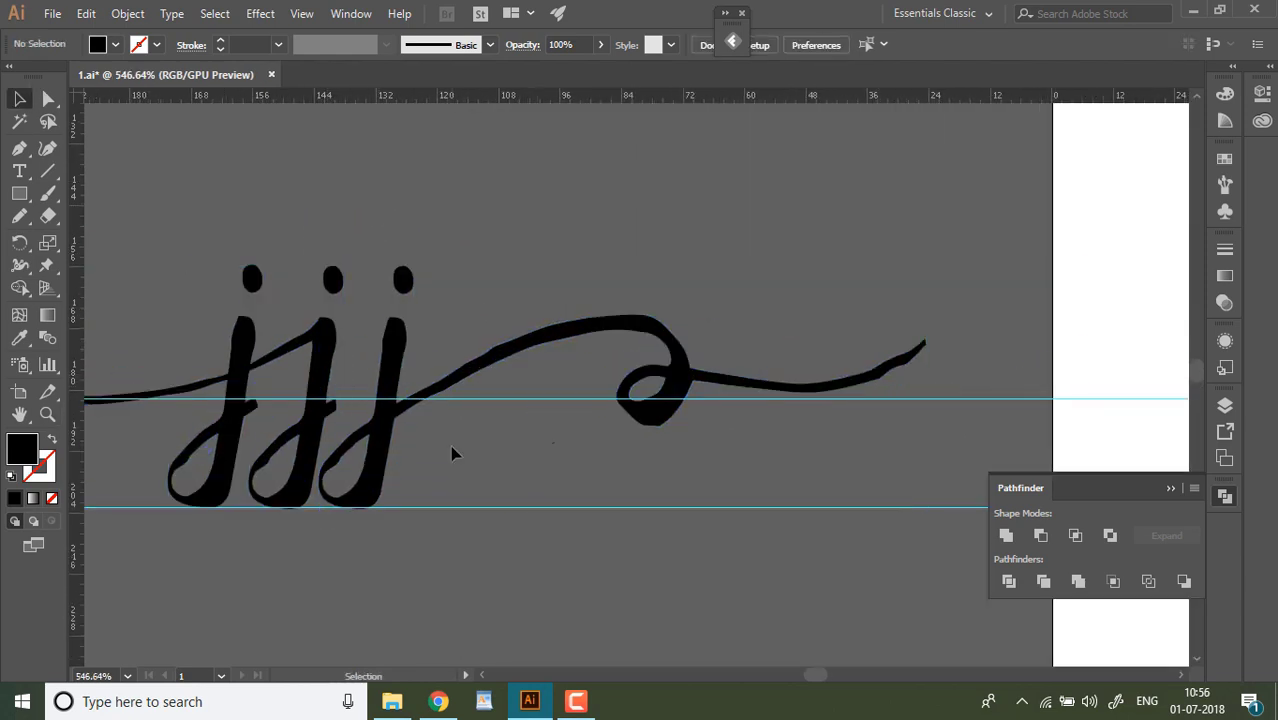
Move the k glyph up below the guides, stack two more copies beneath it and select all three.
key(ctrl+0)
drag(633, 460, 474, 286)
drag(474, 286, 474, 314)
drag(474, 314, 475, 342)
mouse_move(497, 366)
mouse_down()
mouse_move(457, 277)
mouse_move(636, 379)
mouse_up()
Cut the lead-in and tail strokes of the three k copies at the letter bodies with the Eraser.
click(49, 416)
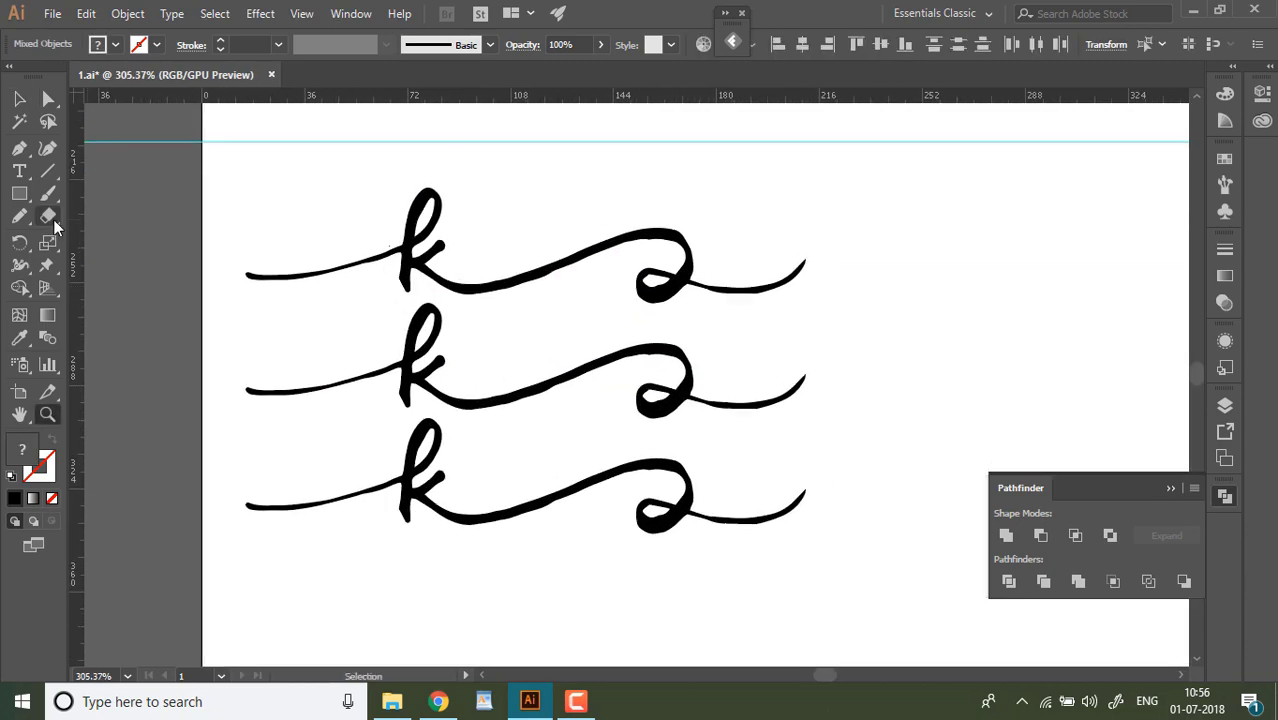
click(14, 98)
click(48, 216)
key(z)
drag(385, 247, 822, 329)
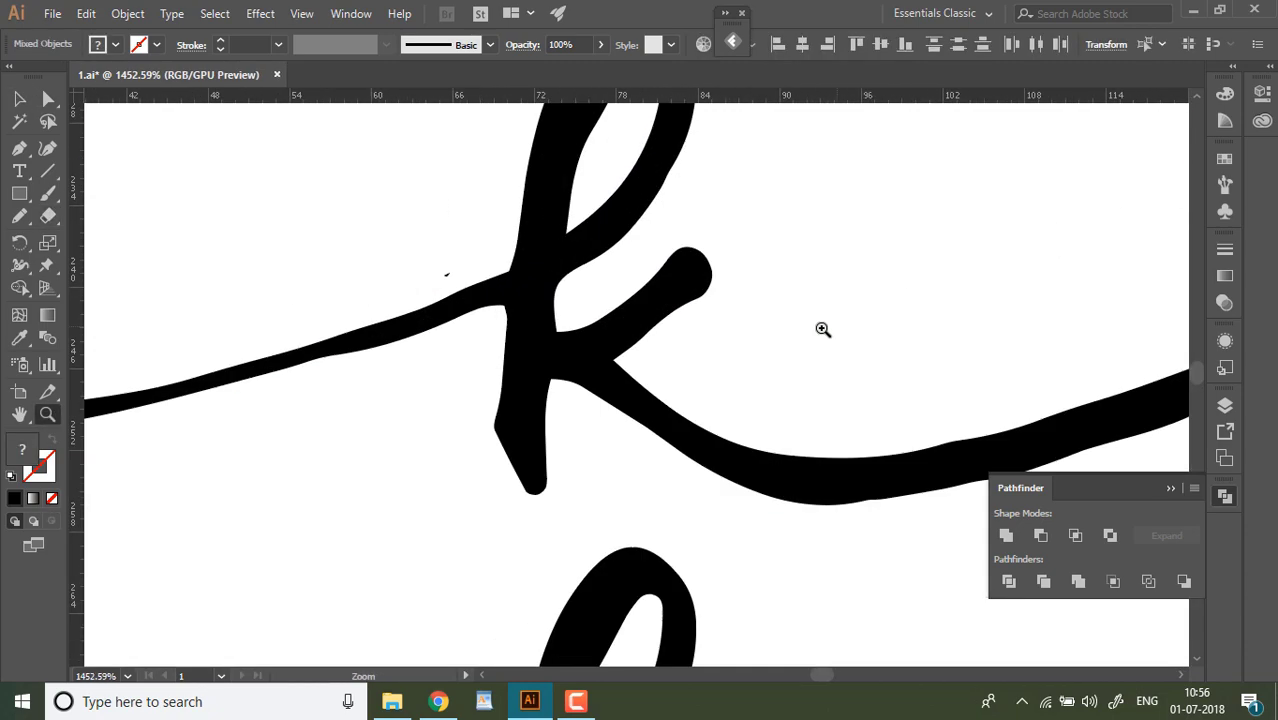
drag(721, 442, 690, 474)
key(ctrl+z)
drag(700, 630, 635, 186)
key(ctrl+z)
drag(636, 518, 602, 560)
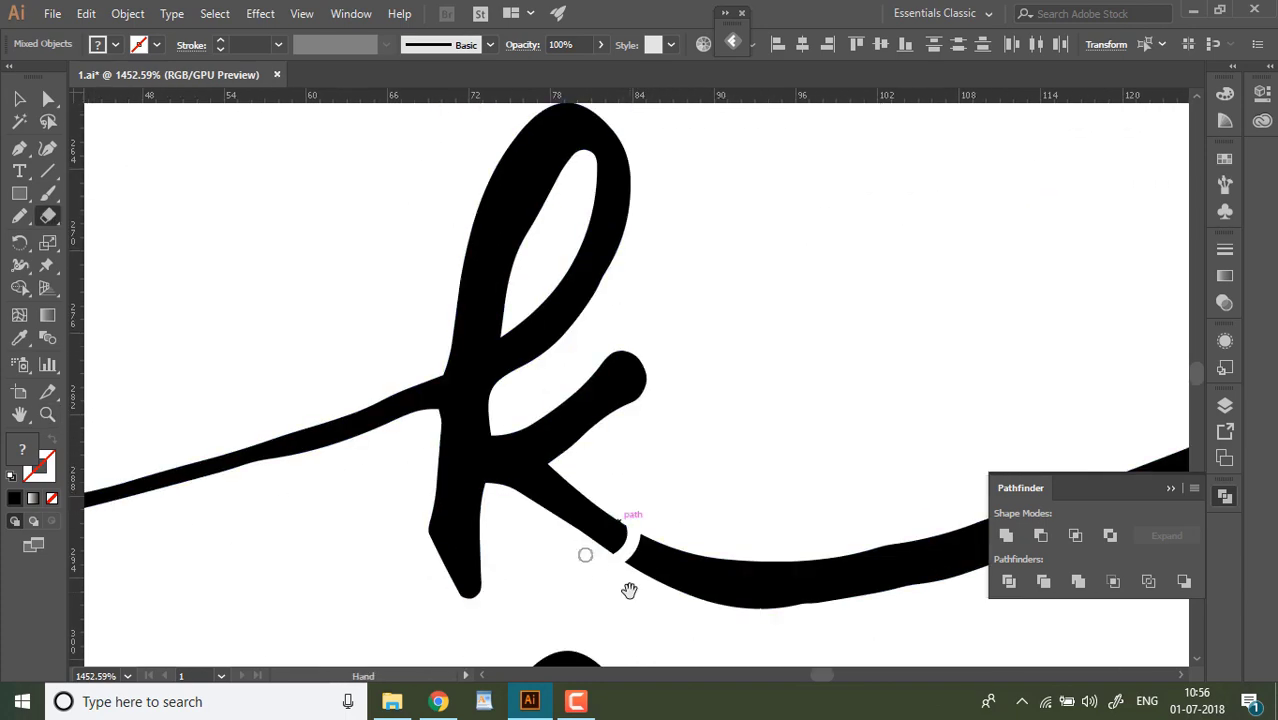
drag(630, 625, 696, 108)
drag(498, 446, 500, 380)
Delete the cut-off k strokes, leaving a bare k, a lead-in k and a tail k.
key(ctrl+0)
click(14, 97)
click(497, 342)
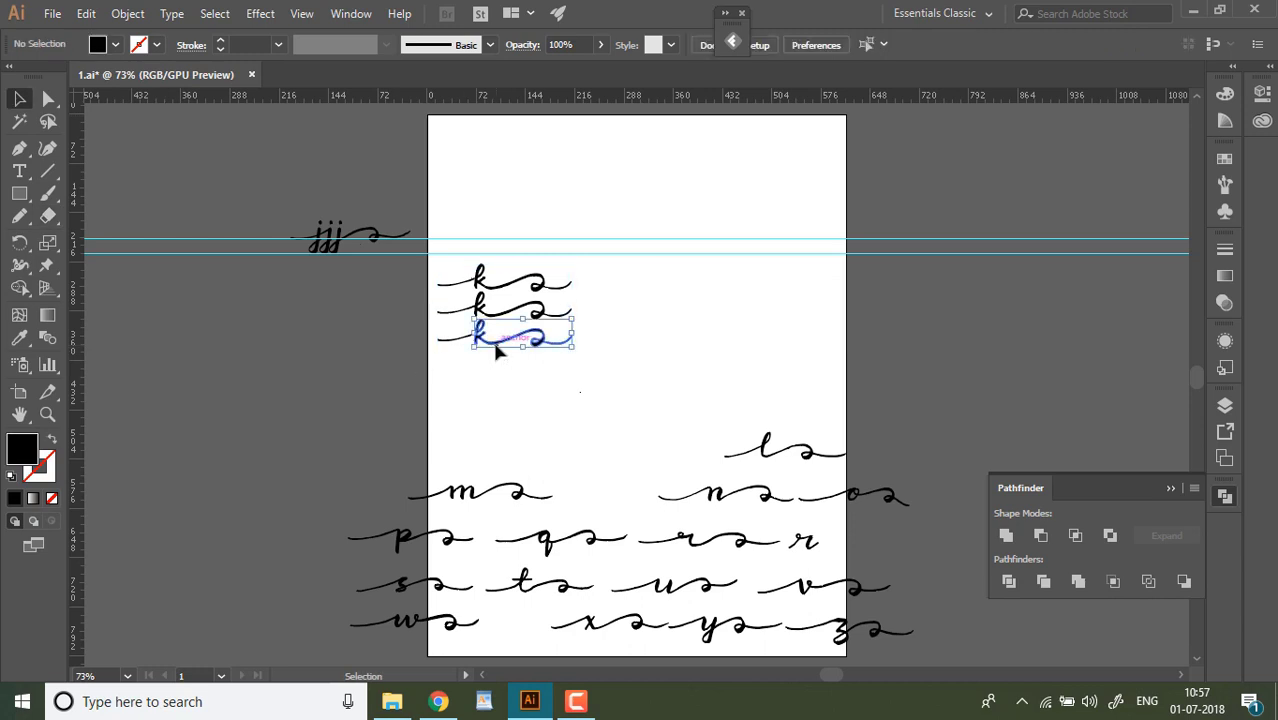
click(464, 283)
key(Delete)
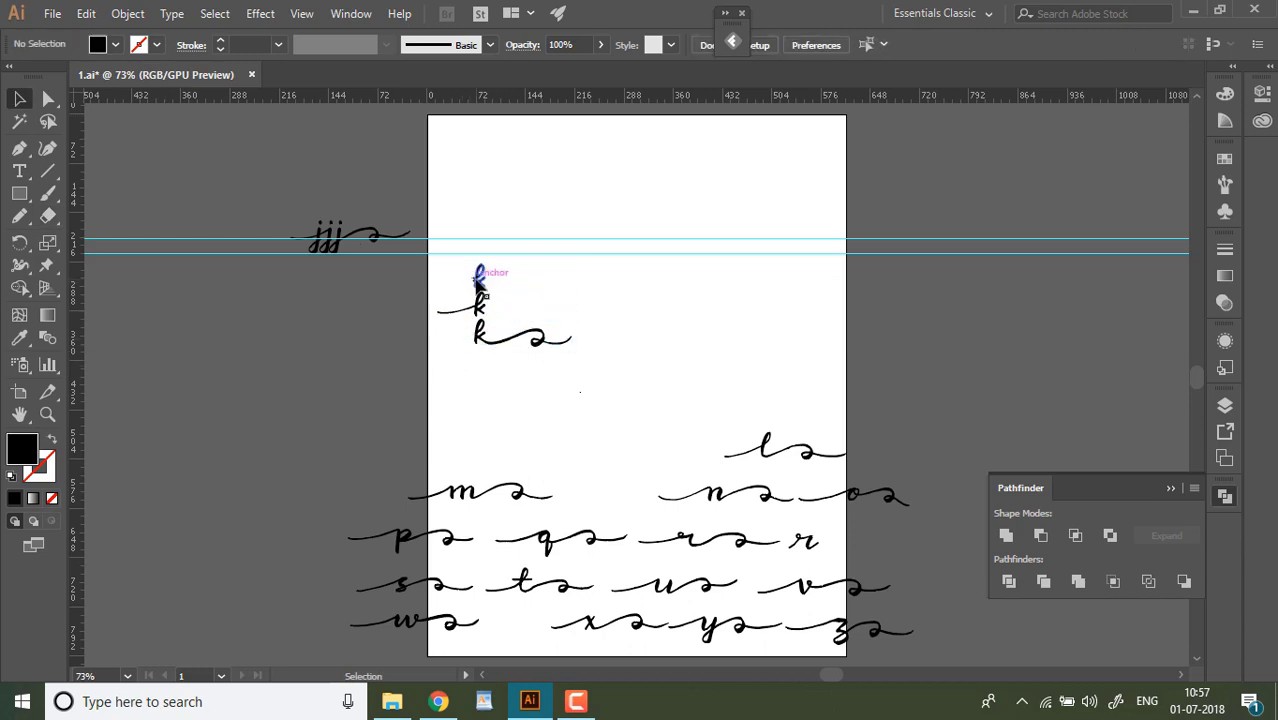
Place the bare, lead-in and tail k on the baseline guide after the j variants and close the gaps between them.
drag(478, 283, 426, 237)
drag(477, 307, 448, 232)
drag(477, 345, 560, 240)
click(47, 415)
click(19, 98)
drag(297, 301, 235, 284)
drag(425, 289, 303, 268)
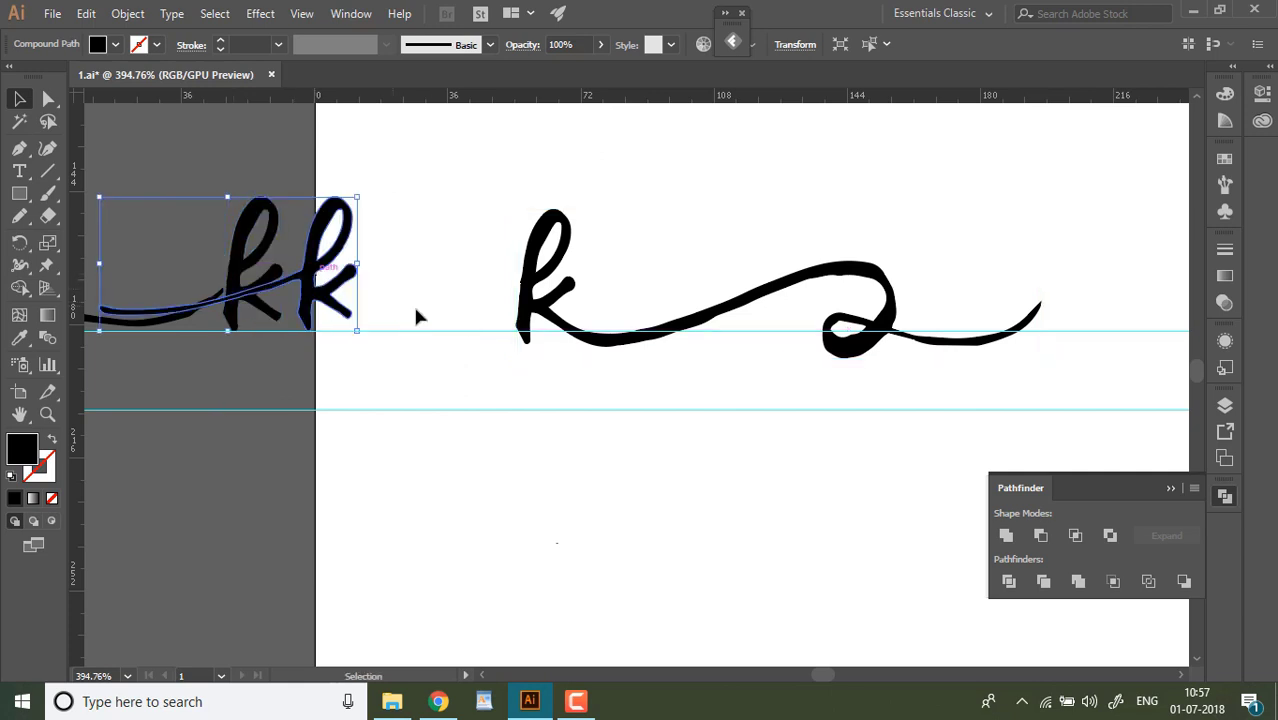
drag(520, 290, 382, 288)
click(384, 368)
key(ctrl+minus)
key(ctrl+minus)
key(ctrl+minus)
key(ctrl+minus)
key(ctrl+minus)
key(ctrl+minus)
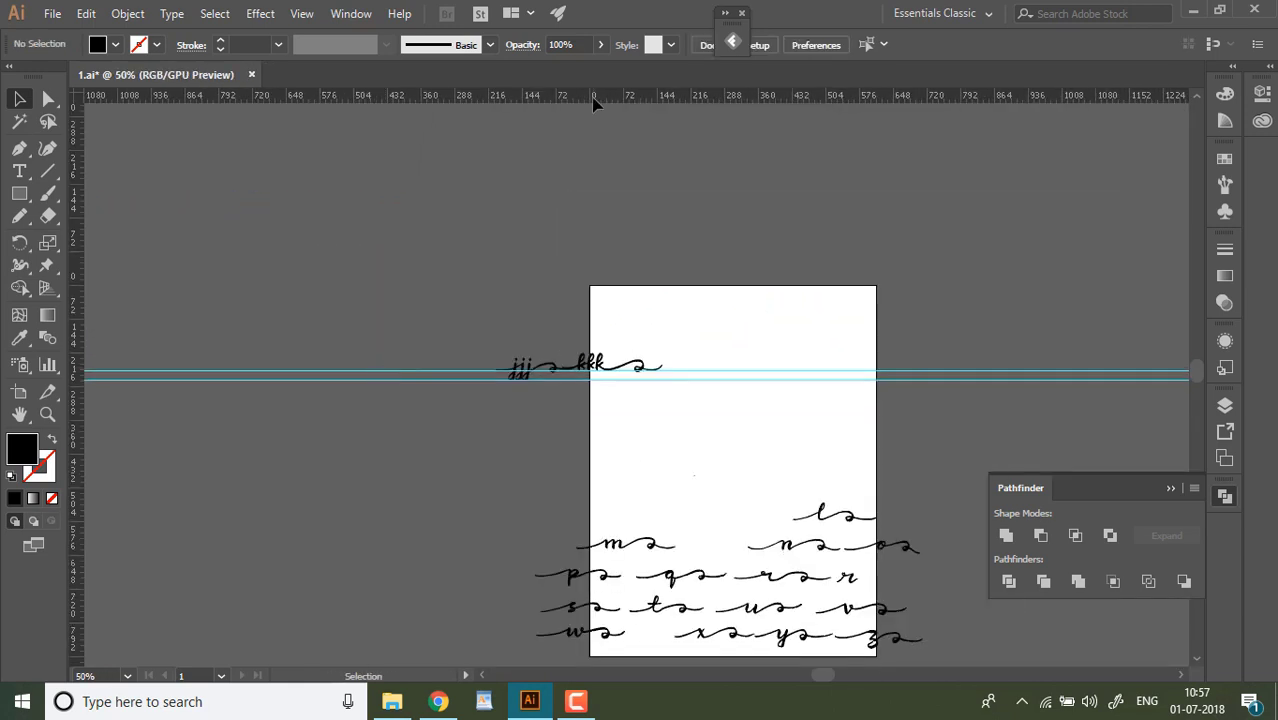
drag(375, 359, 375, 359)
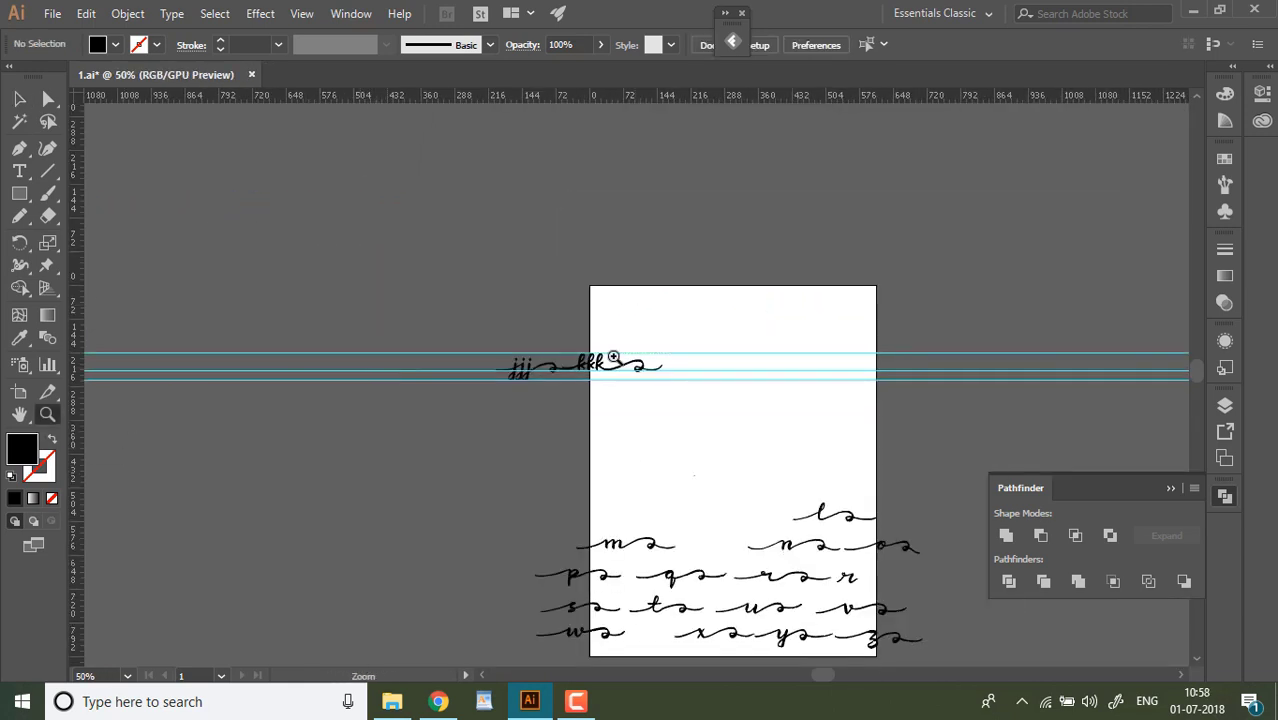
drag(601, 366, 760, 366)
right_click(446, 300)
click(542, 471)
drag(485, 290, 1104, 313)
key(Delete)
Place an ascender guide at the top of the k letters and compare it with the letters earlier in the row.
key(space)
drag(371, 325, 1180, 400)
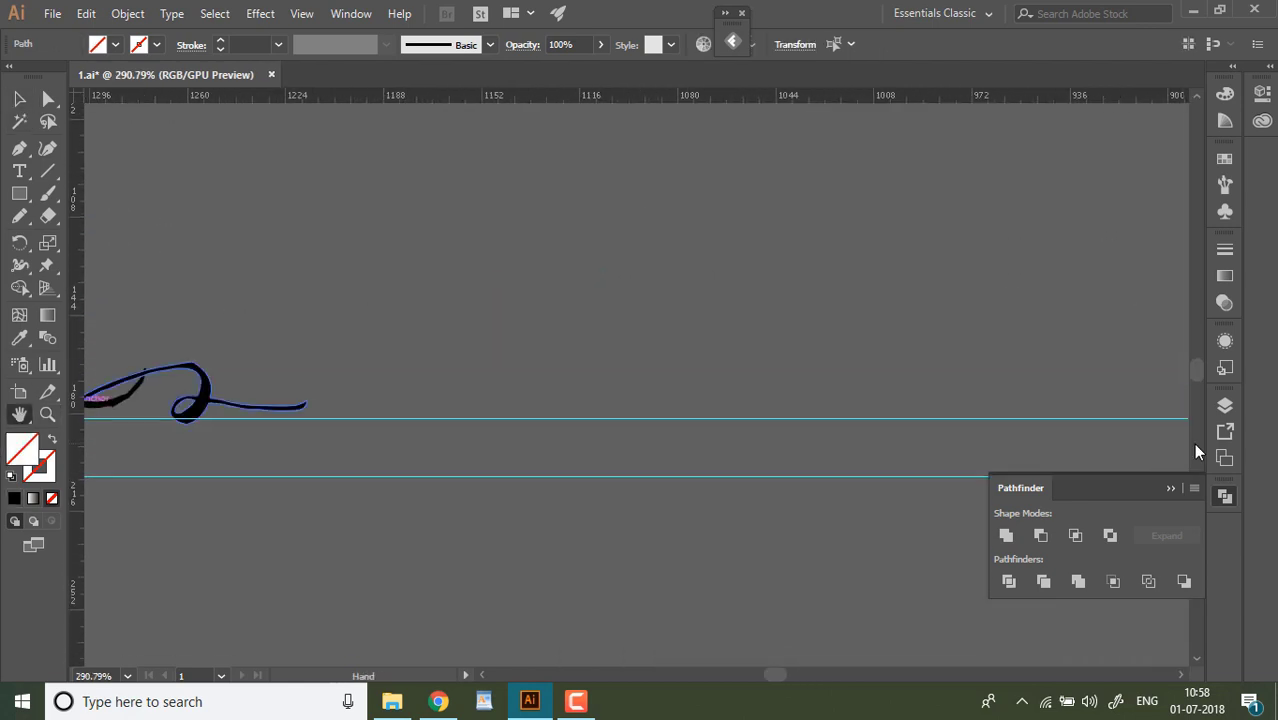
drag(420, 425, 928, 459)
drag(456, 445, 917, 314)
drag(808, 286, 440, 309)
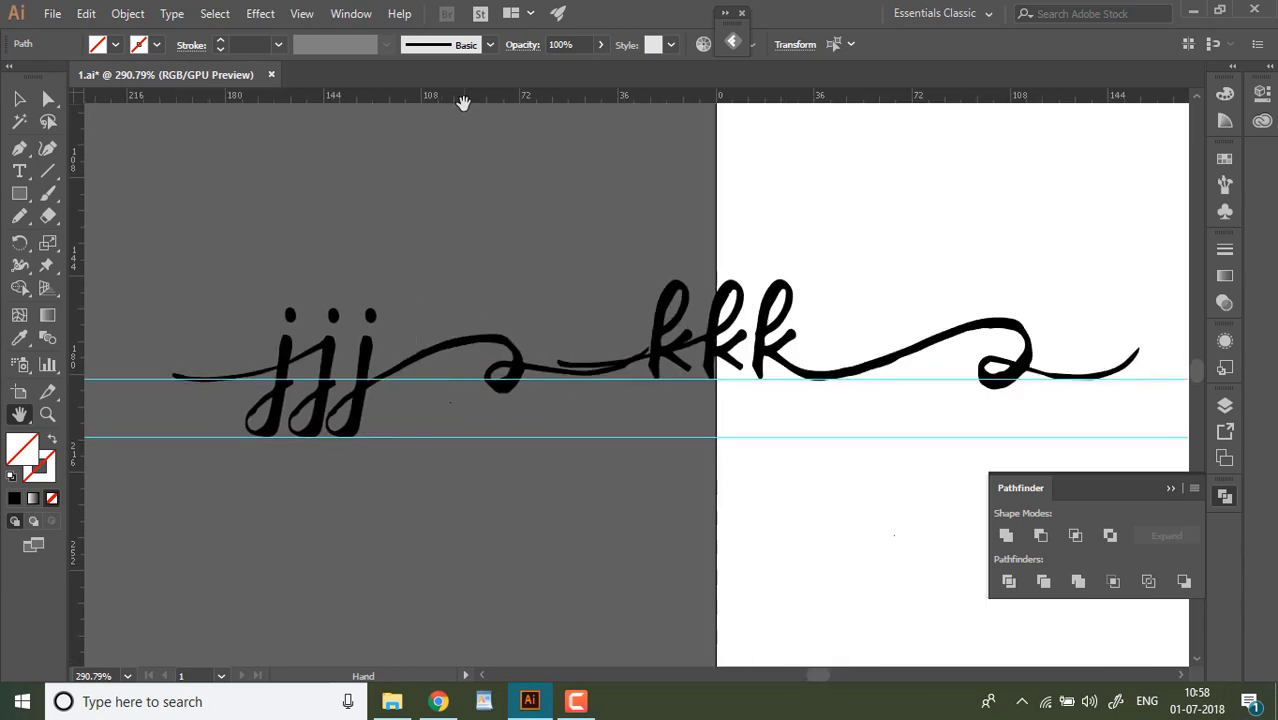
drag(405, 96, 425, 279)
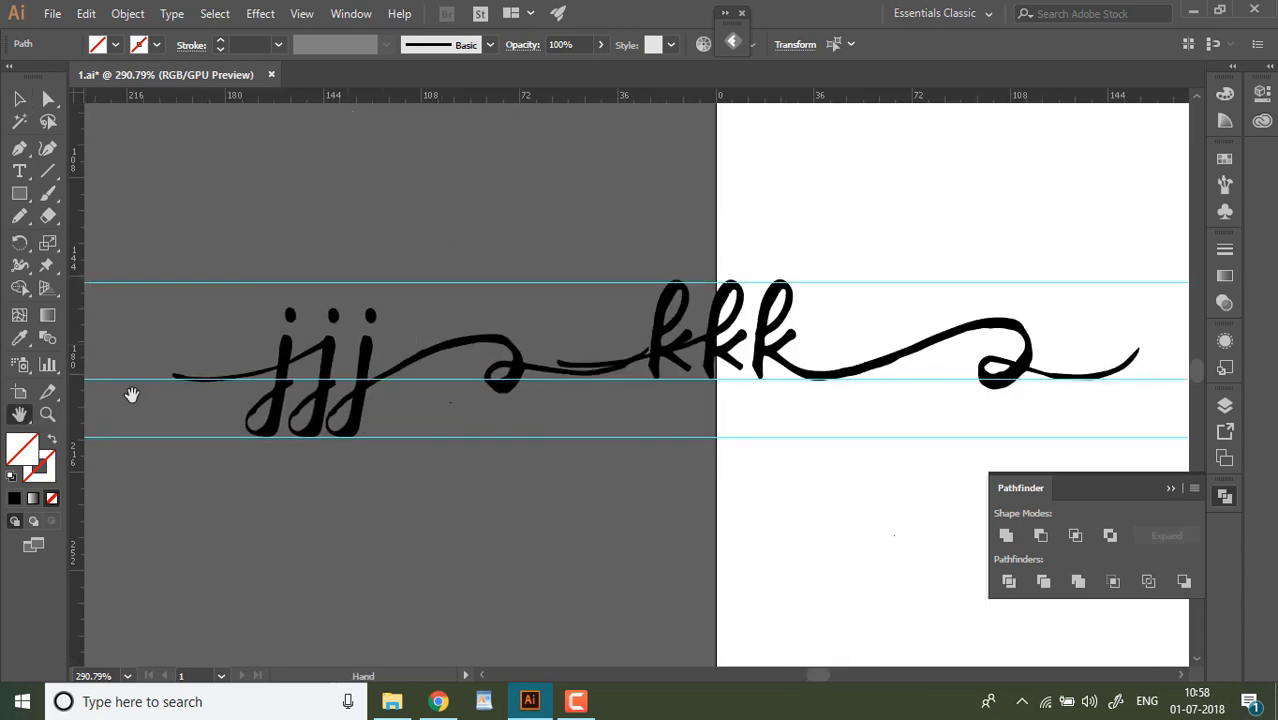
drag(131, 395, 900, 442)
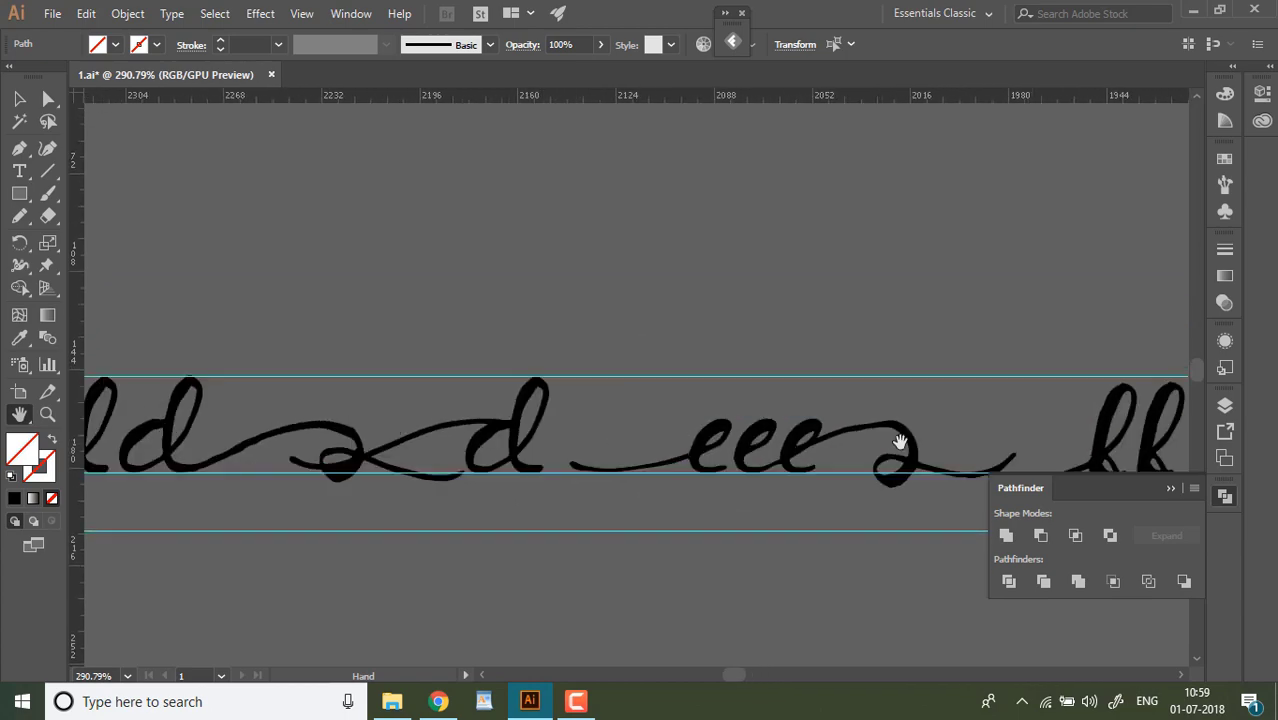
drag(234, 465, 1152, 428)
drag(92, 405, 1098, 378)
key(ctrl+0)
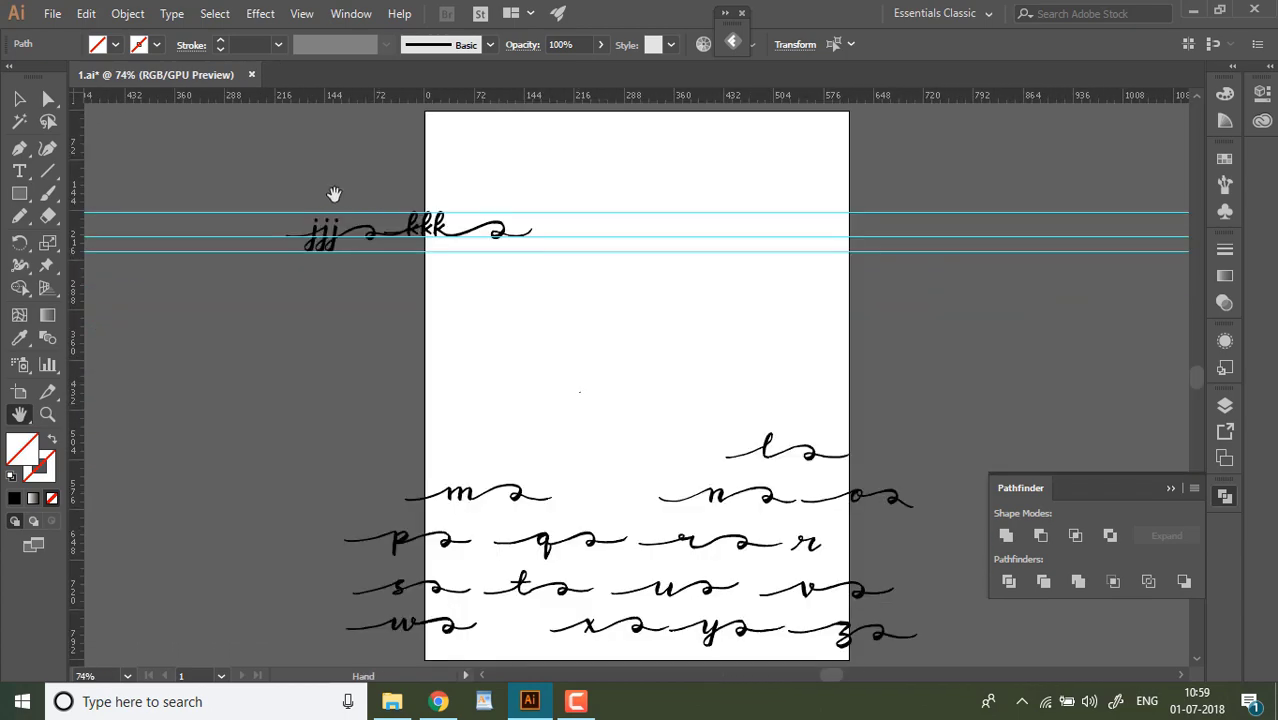
Replace the ascender guide with one placed slightly higher, touching the tops of the k letters.
click(51, 412)
drag(431, 223, 521, 240)
key(v)
drag(519, 98, 537, 130)
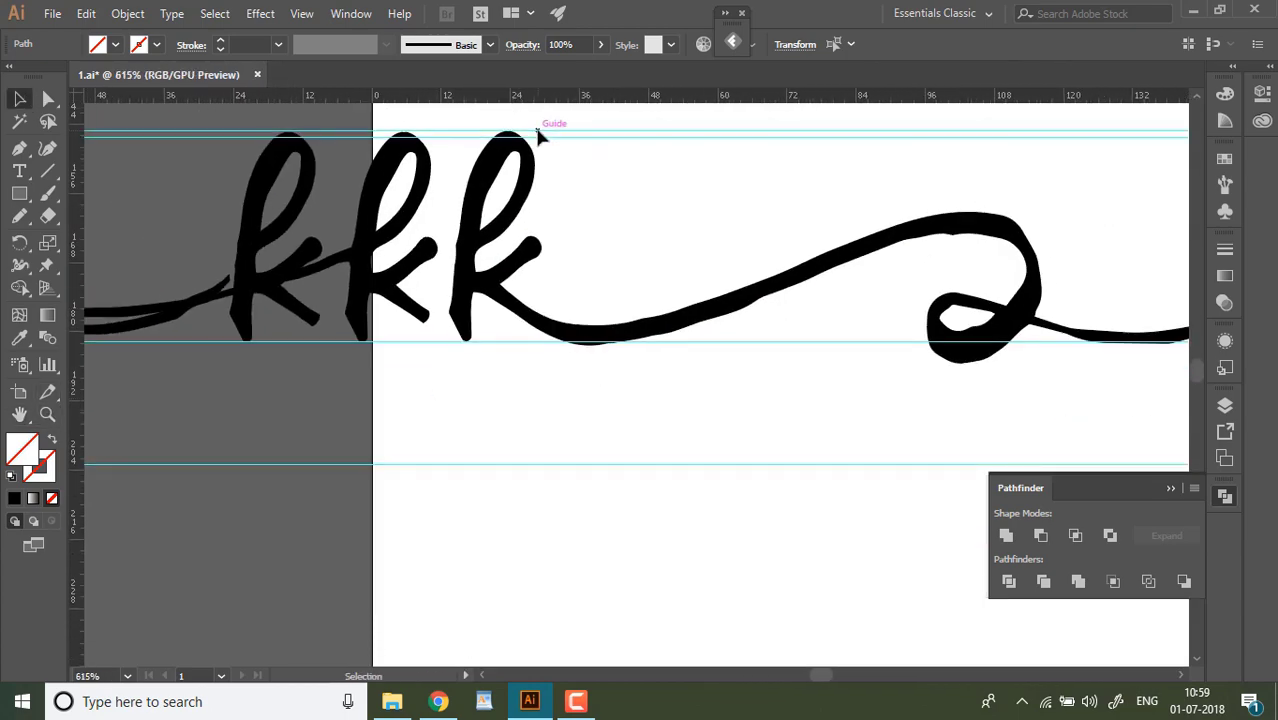
key(Delete)
right_click(539, 129)
click(620, 298)
drag(601, 280, 20, 258)
click(150, 264)
drag(818, 683, 810, 683)
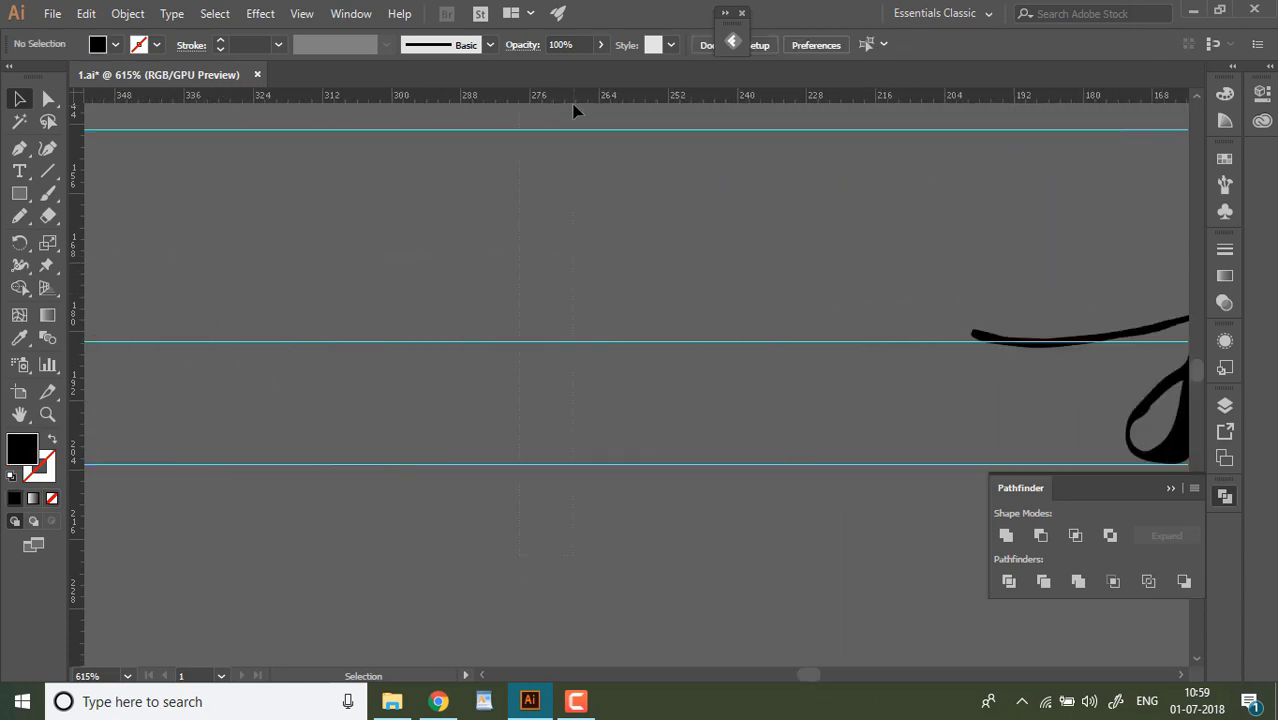
right_click(566, 129)
click(632, 299)
Move the j and k variants together along the guides, well to the left of the artboard.
drag(470, 225, 1050, 368)
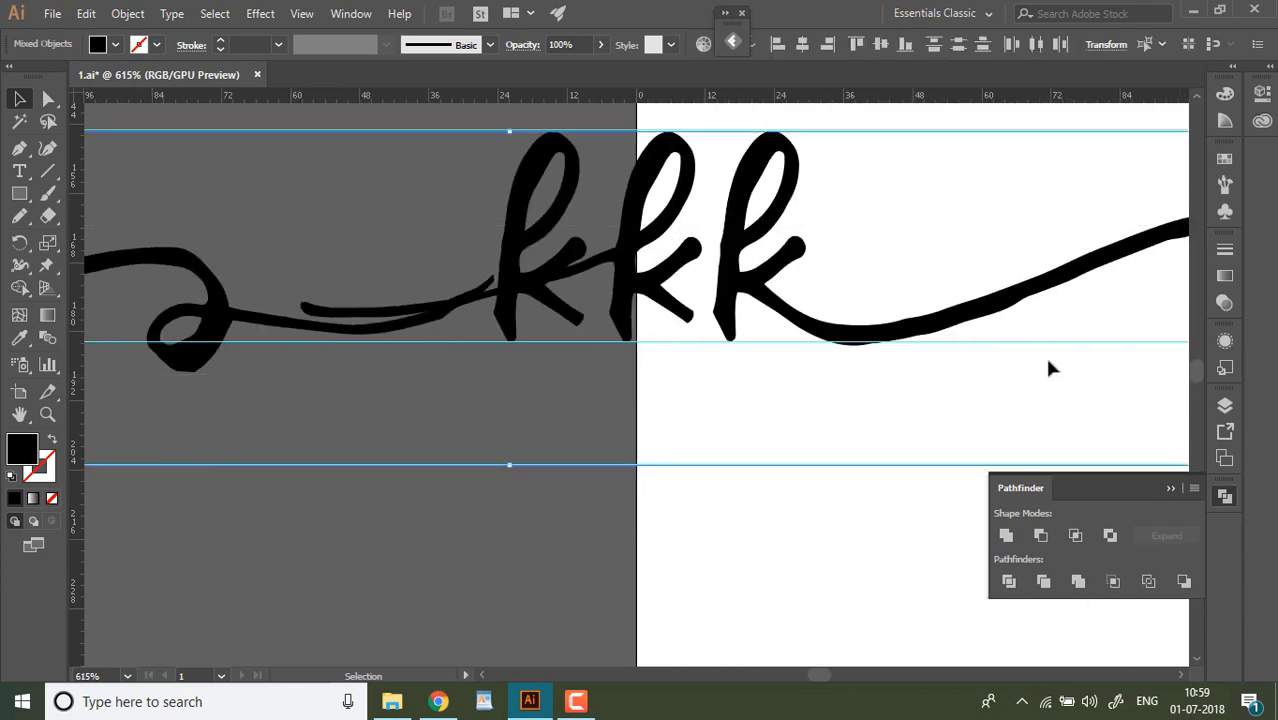
drag(740, 275, 171, 271)
drag(821, 681, 807, 680)
key(ctrl+minus)
key(ctrl+minus)
key(ctrl+minus)
key(ctrl+minus)
key(ctrl+minus)
key(ctrl+minus)
key(ctrl+minus)
key(ctrl+minus)
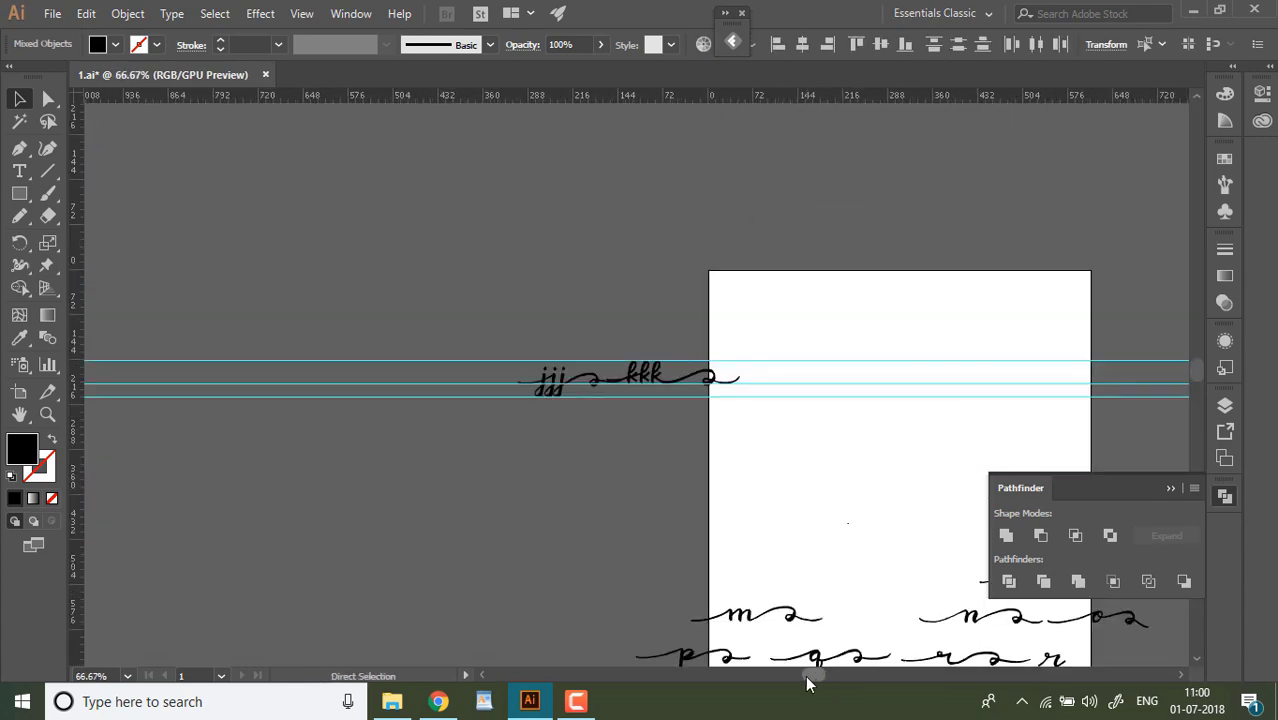
drag(612, 382, 162, 380)
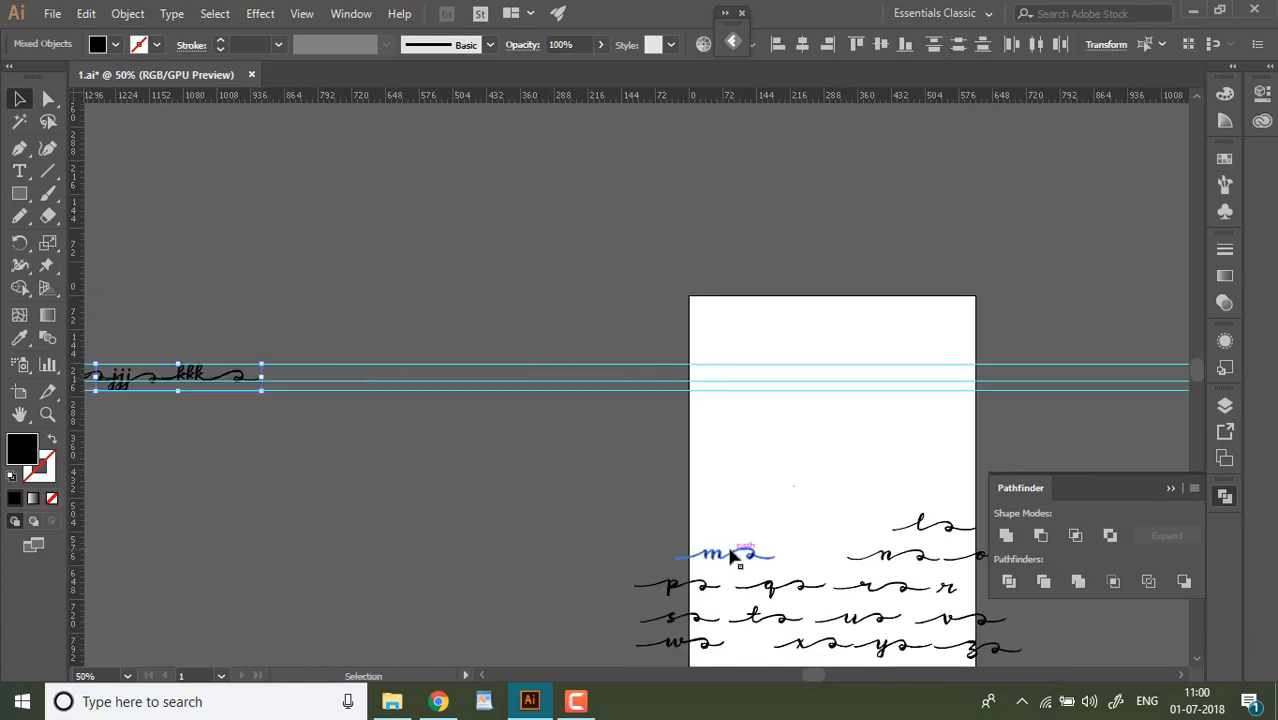
Move the m and the n up below the guides and stack two more copies beneath each.
drag(725, 556, 723, 557)
drag(714, 556, 731, 432)
click(737, 462)
drag(884, 555, 864, 406)
drag(864, 406, 863, 424)
drag(863, 424, 863, 442)
click(1170, 489)
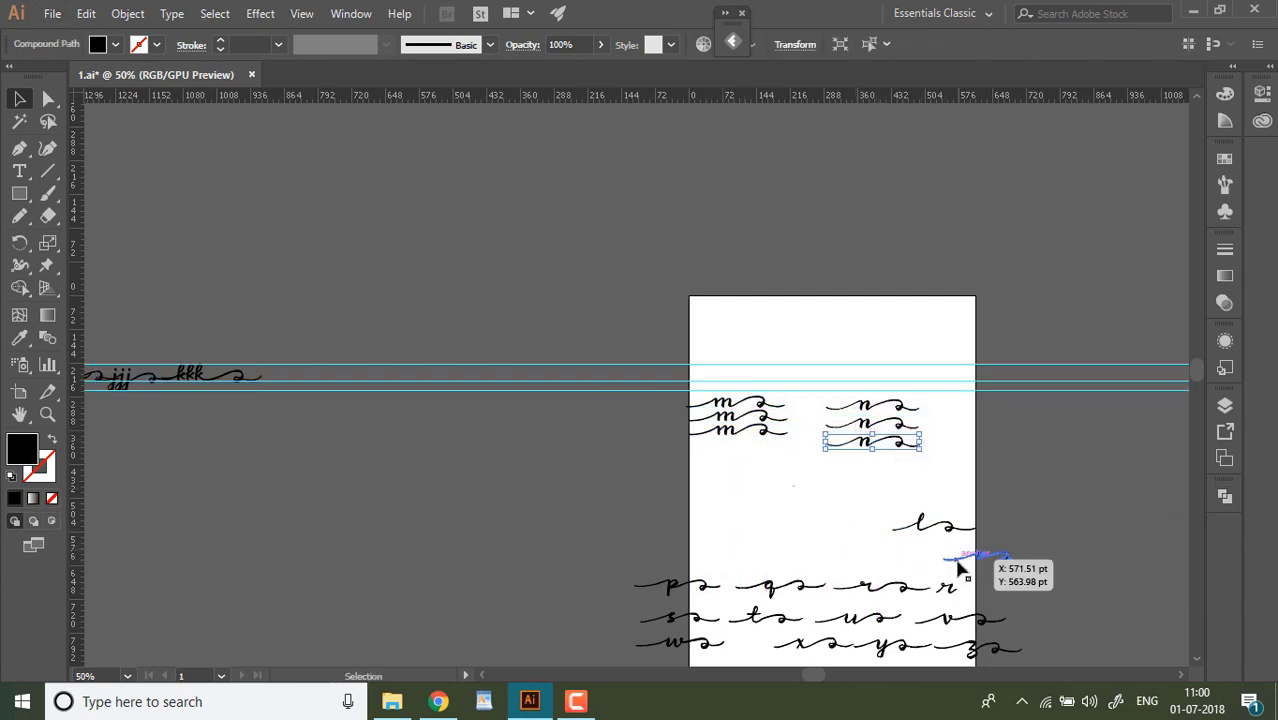
Move the l glyph below the m copies, stack two more copies beneath it and select all three.
drag(923, 527, 728, 461)
drag(728, 461, 728, 484)
drag(728, 484, 750, 588)
click(48, 414)
drag(1199, 382, 1200, 385)
mouse_move(28, 84)
mouse_down()
mouse_move(28, 109)
mouse_move(12, 90)
mouse_up()
click(20, 99)
drag(1062, 638, 261, 298)
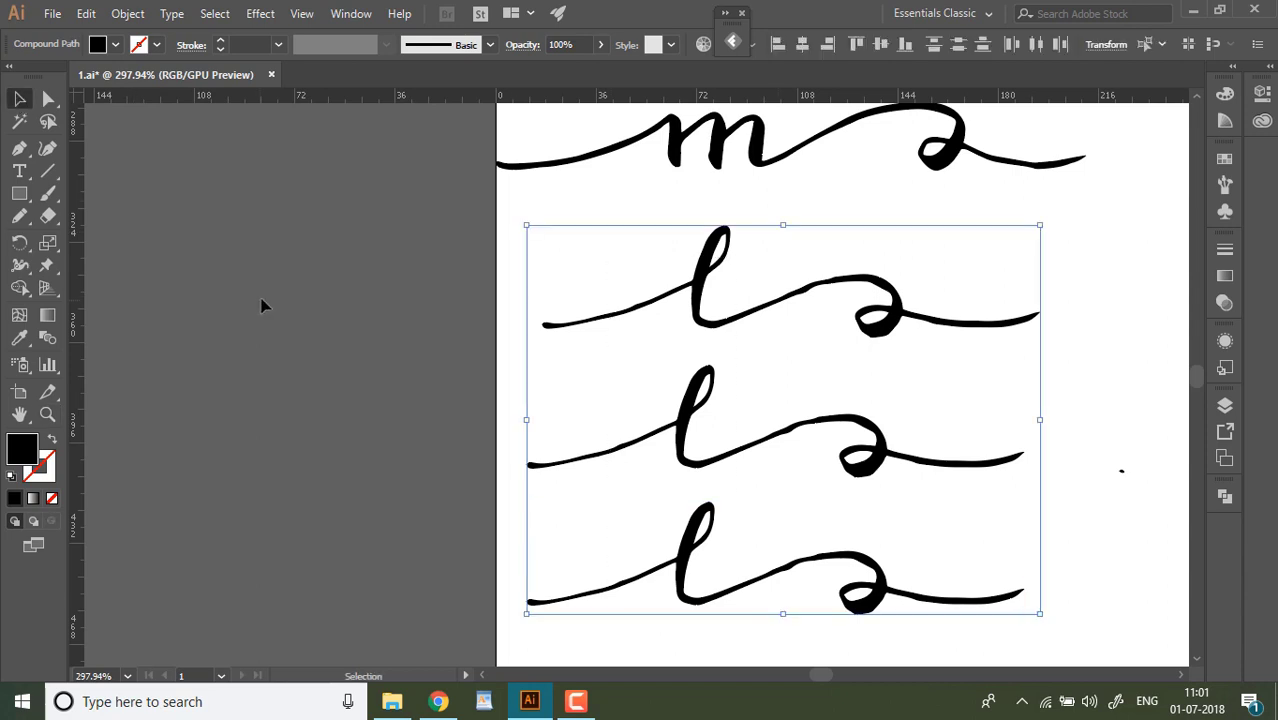
Cut the l copies with the Eraser and delete the loose strokes, leaving a bare l, a lead-in l and a tail l.
key(shift+e)
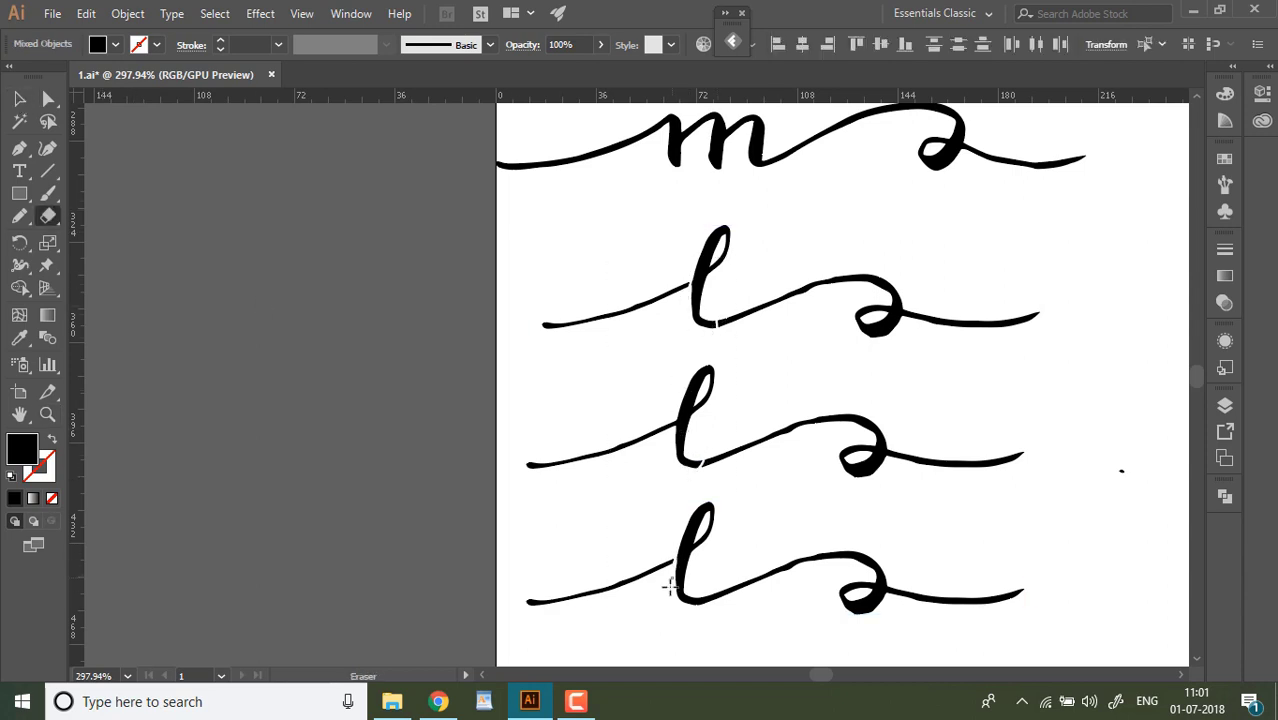
key(v)
click(524, 360)
click(747, 318)
key(Delete)
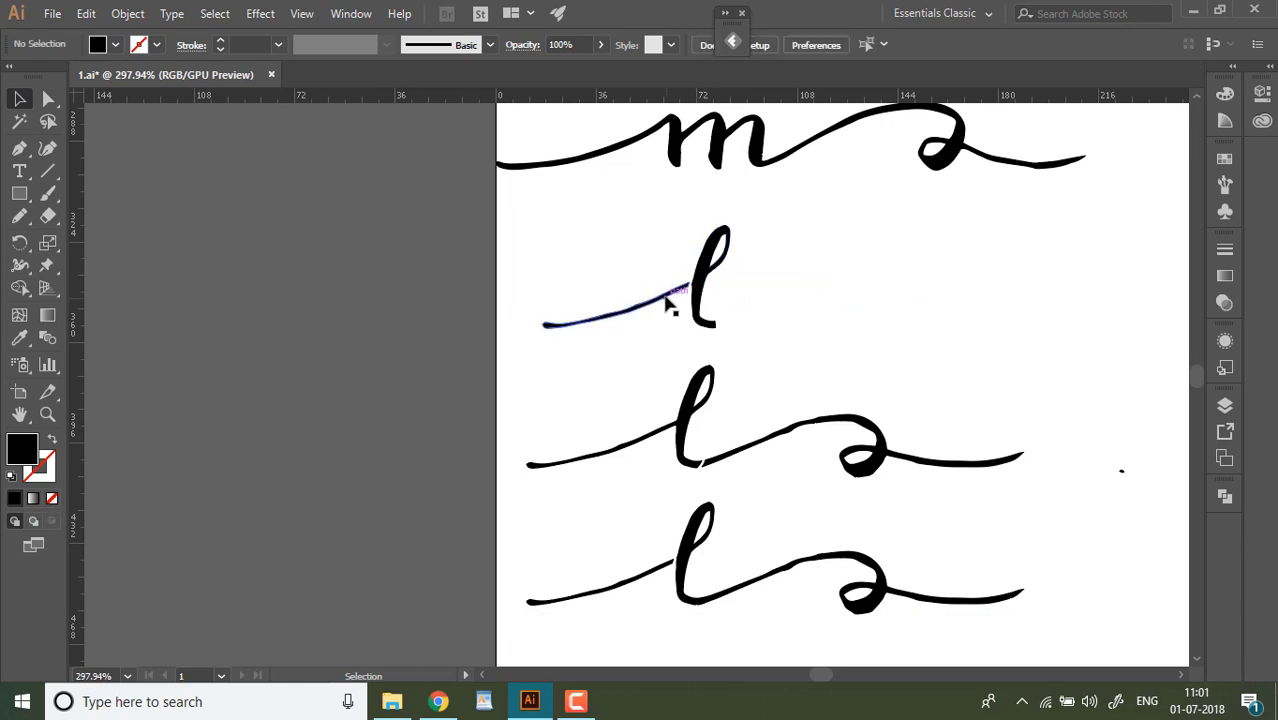
click(668, 307)
key(Delete)
click(715, 460)
key(Delete)
click(641, 577)
key(Delete)
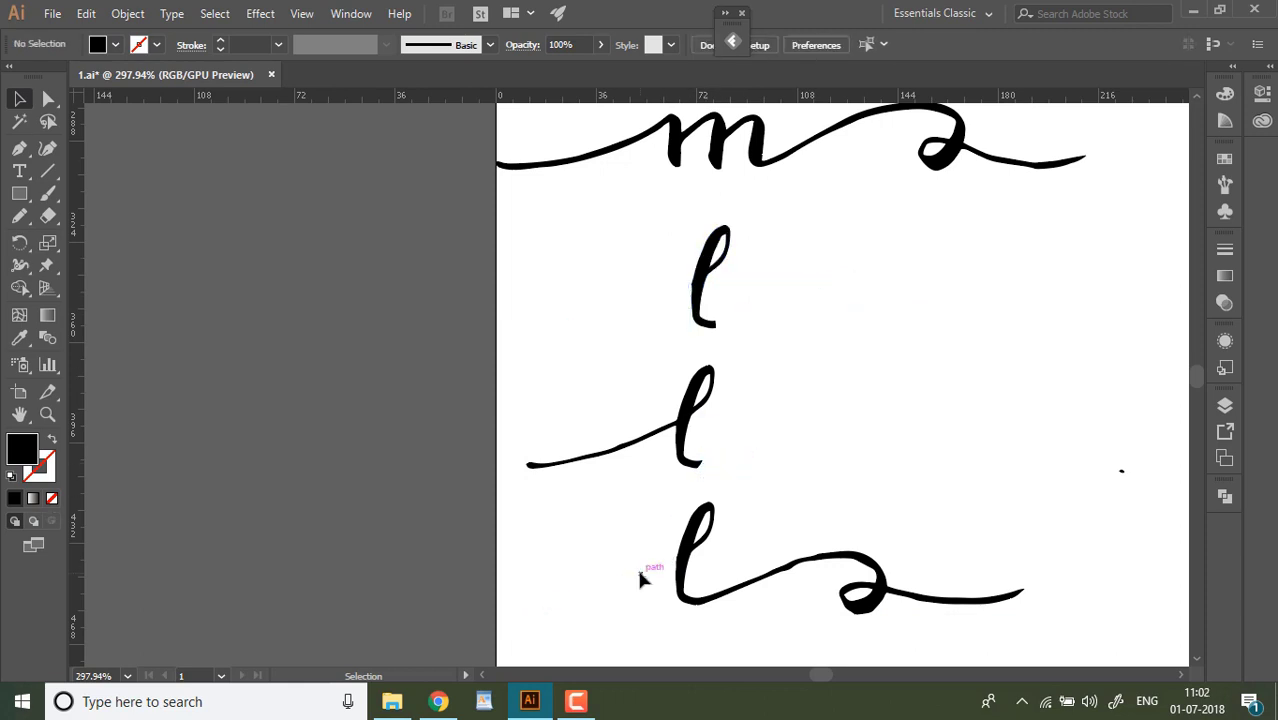
Move the bare, lead-in and tail l side by side onto the guides left of the artboard.
key(ctrl+0)
drag(479, 345, 257, 225)
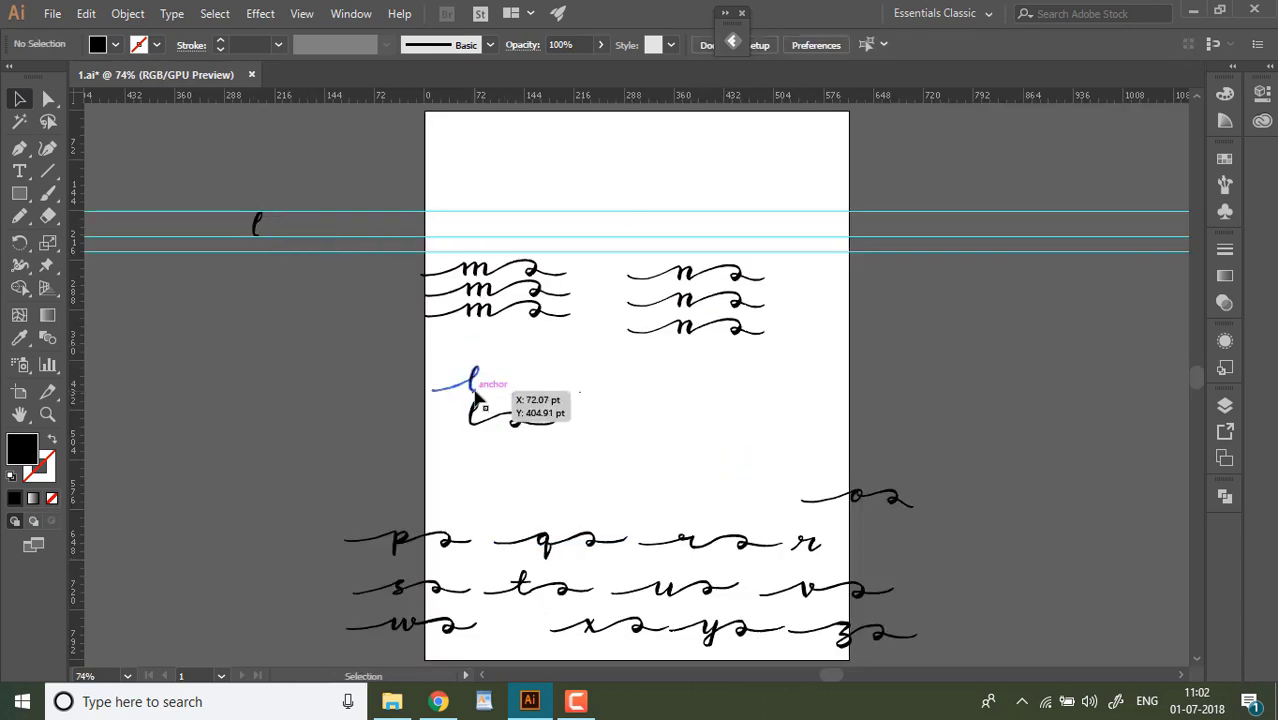
drag(474, 391, 273, 236)
drag(475, 412, 291, 225)
click(90, 328)
Adjust the three l variants so they sit on the baseline guide and reach the ascender guide.
key(z)
drag(224, 271, 430, 140)
drag(365, 112, 545, 112)
click(20, 99)
click(380, 192)
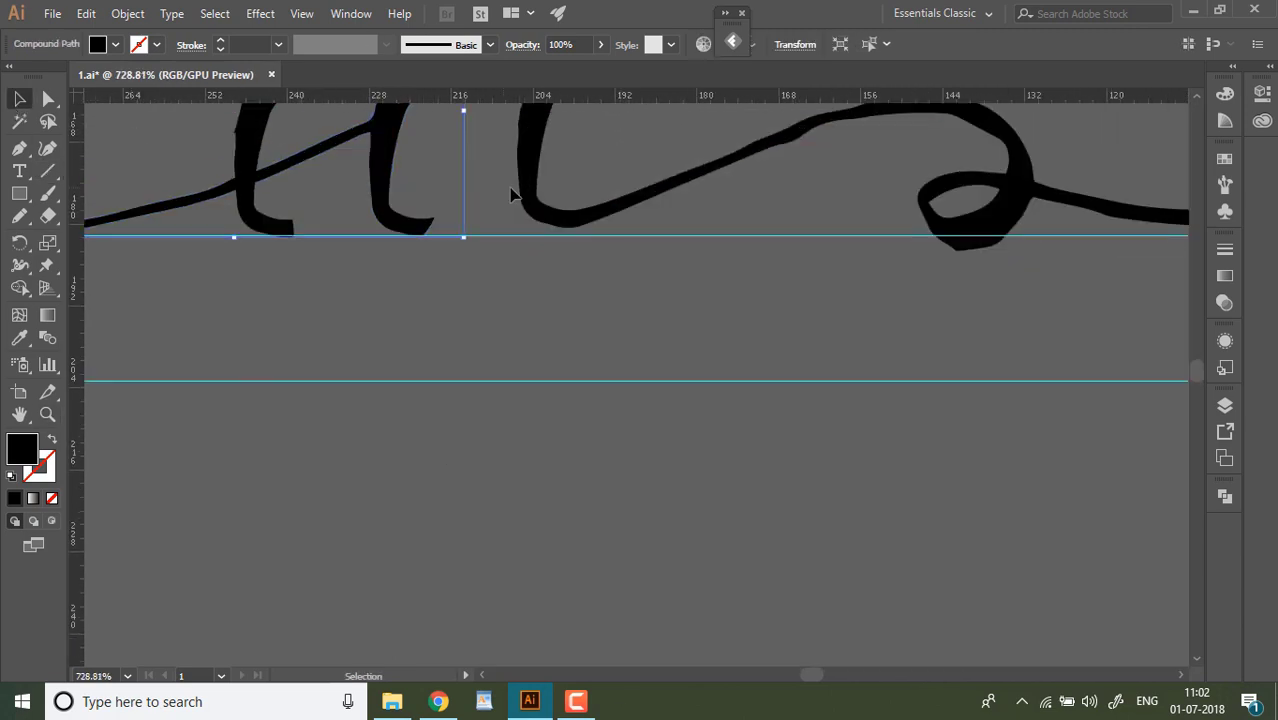
drag(532, 184, 532, 192)
drag(281, 228, 282, 231)
click(20, 415)
drag(465, 241, 484, 559)
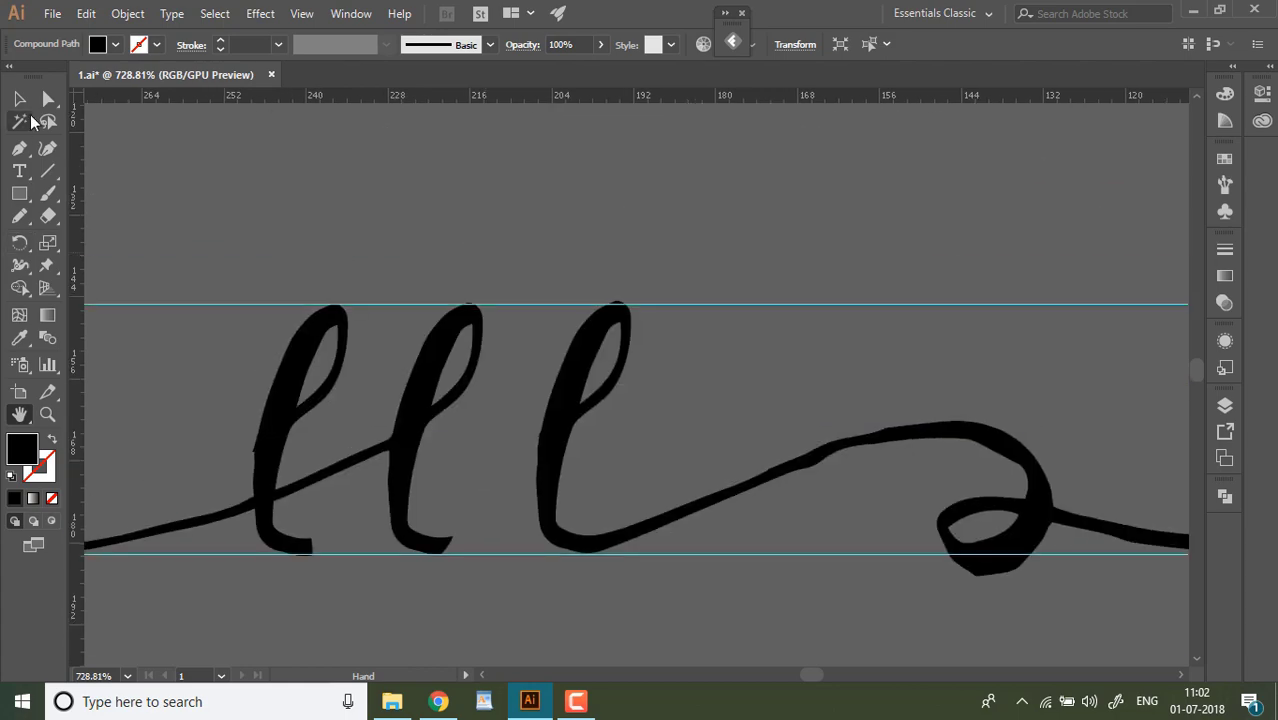
click(20, 99)
drag(547, 453, 548, 457)
click(607, 470)
Select the three m copies and cut their lead-in and tail strokes at the letter bodies with the Eraser.
key(ctrl+0)
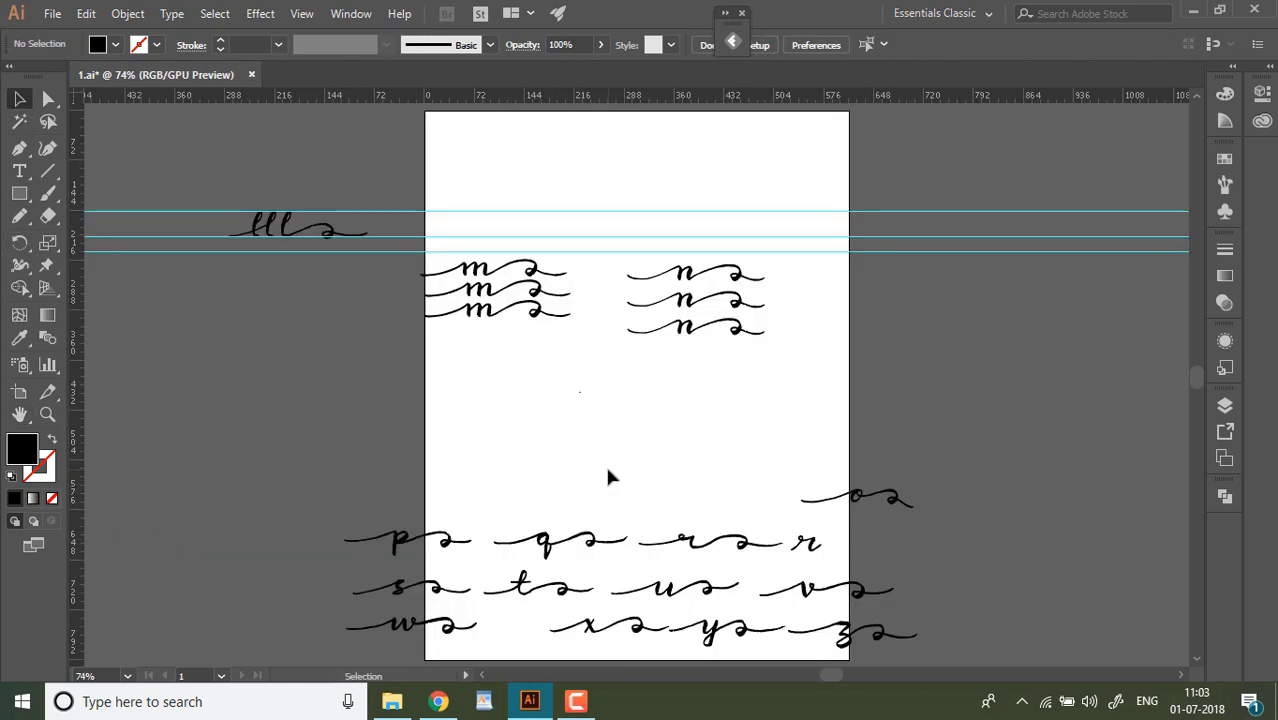
drag(442, 254, 500, 322)
click(49, 218)
click(48, 413)
drag(492, 265, 634, 265)
drag(396, 247, 586, 247)
click(54, 220)
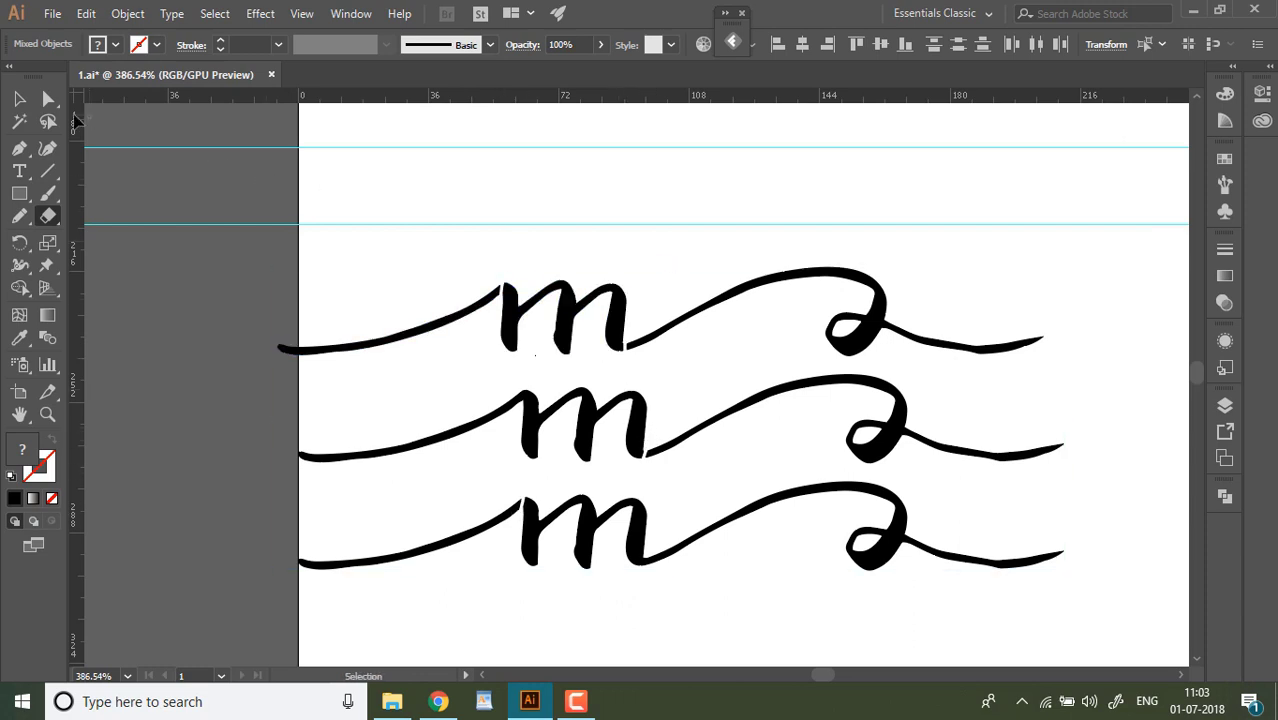
Delete the cut-off m strokes, leaving a bare m, a lead-in m and a tail m.
click(20, 99)
click(392, 256)
click(415, 333)
key(Delete)
key(Delete)
click(679, 442)
key(Delete)
click(491, 522)
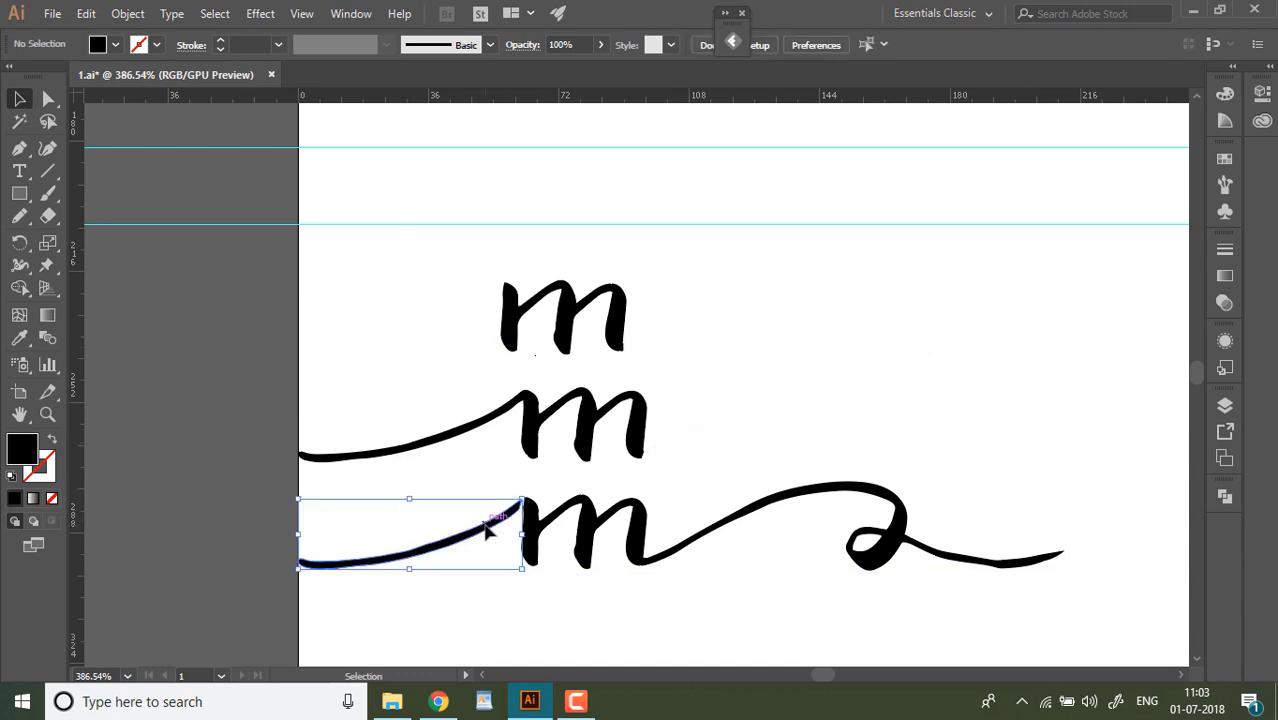
key(Delete)
Place the bare, lead-in and tail m side by side on the baseline guide.
mouse_move(509, 308)
mouse_down()
mouse_move(320, 251)
mouse_move(157, 363)
mouse_move(155, 341)
mouse_up()
drag(537, 651, 305, 342)
click(491, 552)
drag(335, 504, 335, 339)
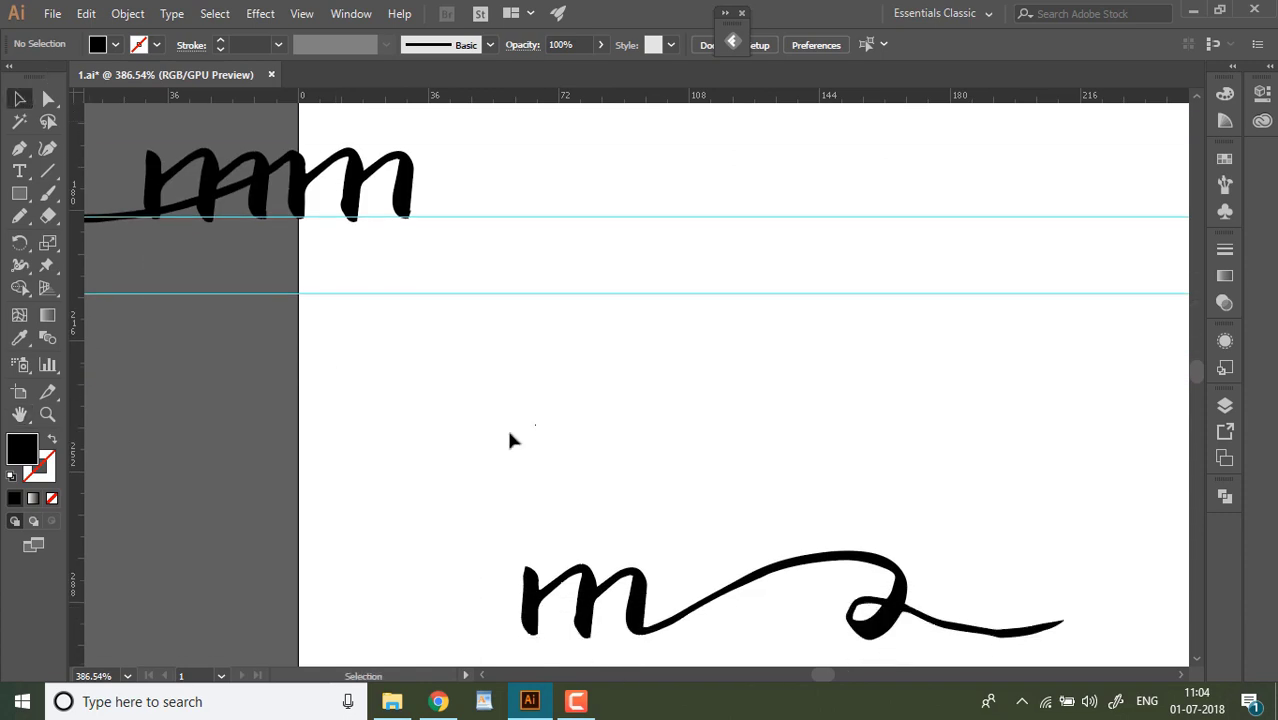
drag(583, 616, 483, 203)
click(482, 260)
Select the three m variants and move them left along the guides, away from the artboard.
drag(122, 167, 117, 160)
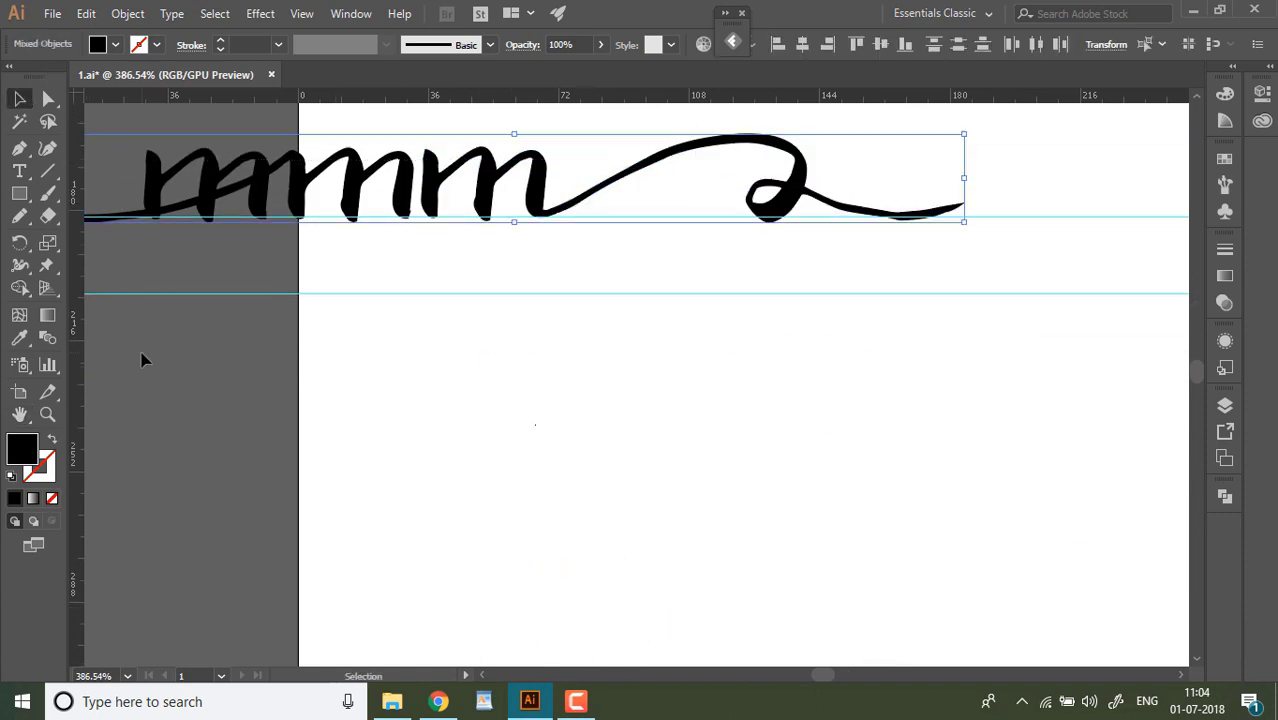
key(ctrl+minus)
key(ctrl+minus)
key(ctrl+minus)
key(ctrl+minus)
key(ctrl+minus)
key(ctrl+minus)
drag(618, 377, 230, 380)
click(645, 495)
Select the three n copies and cut their lead-in and tail strokes at the letter bodies with the Eraser.
key(z)
drag(757, 419, 1018, 516)
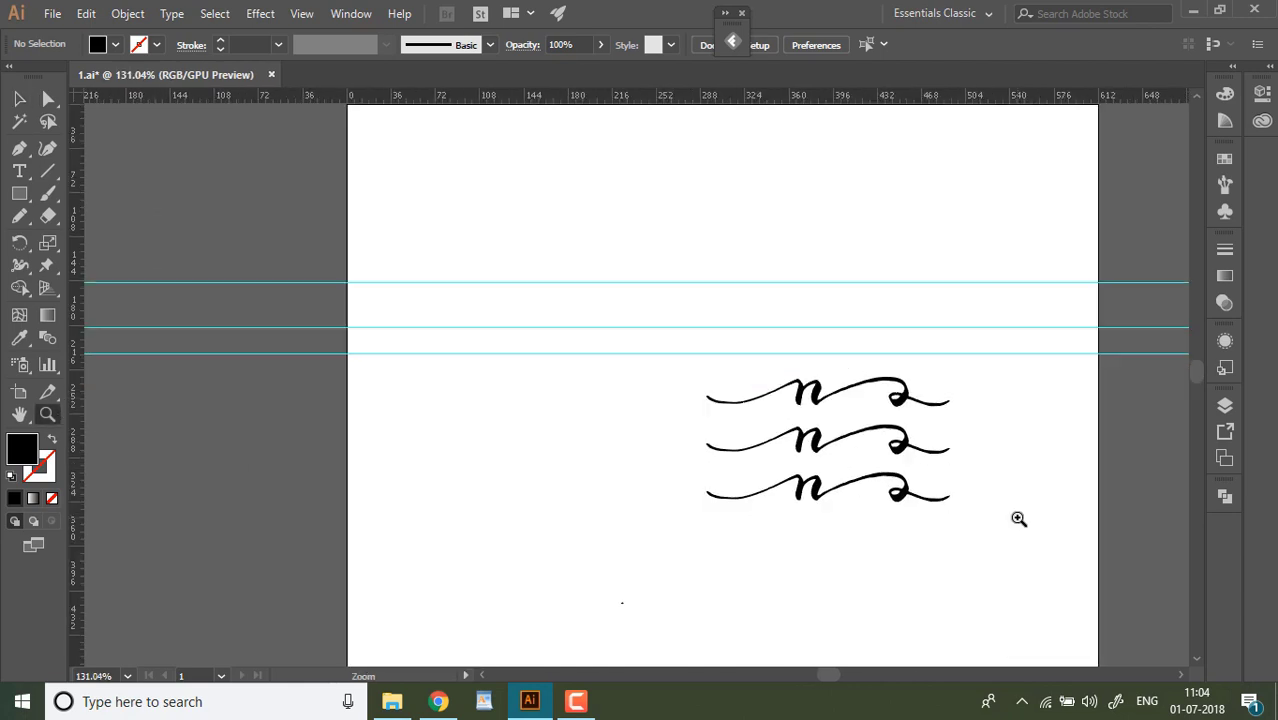
drag(871, 437, 1120, 485)
drag(818, 580, 883, 509)
drag(484, 534, 511, 616)
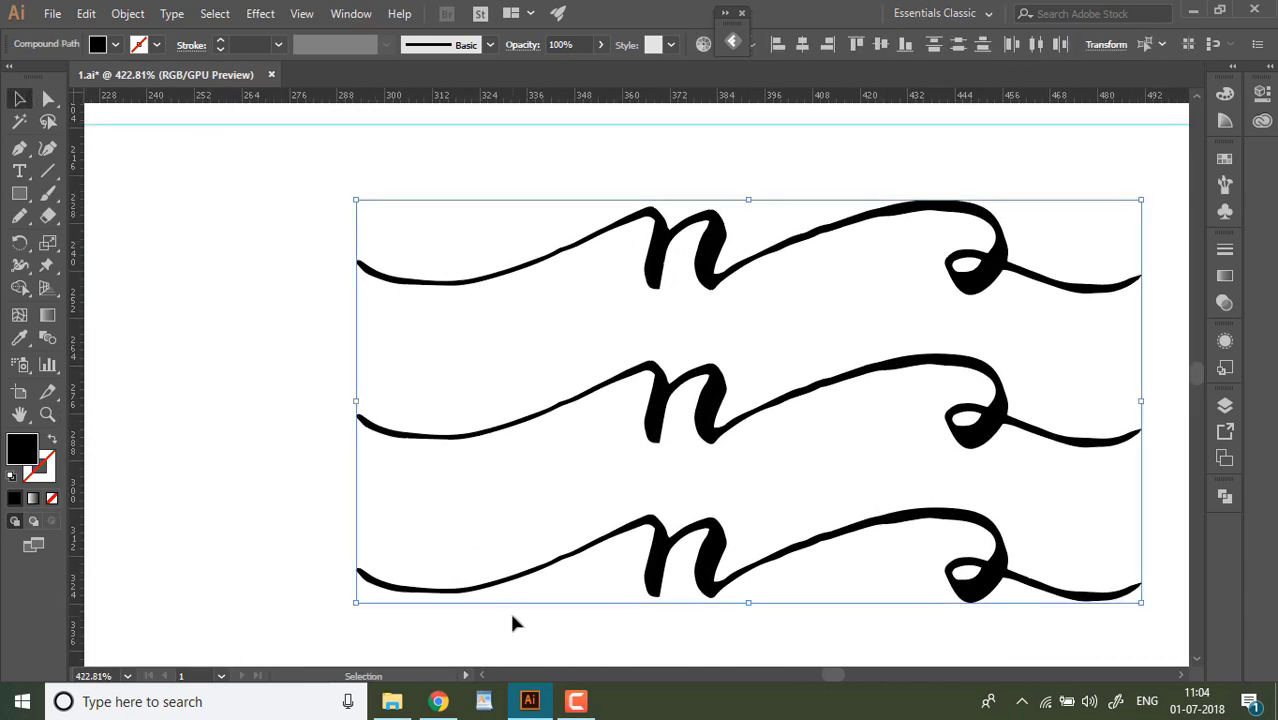
click(48, 215)
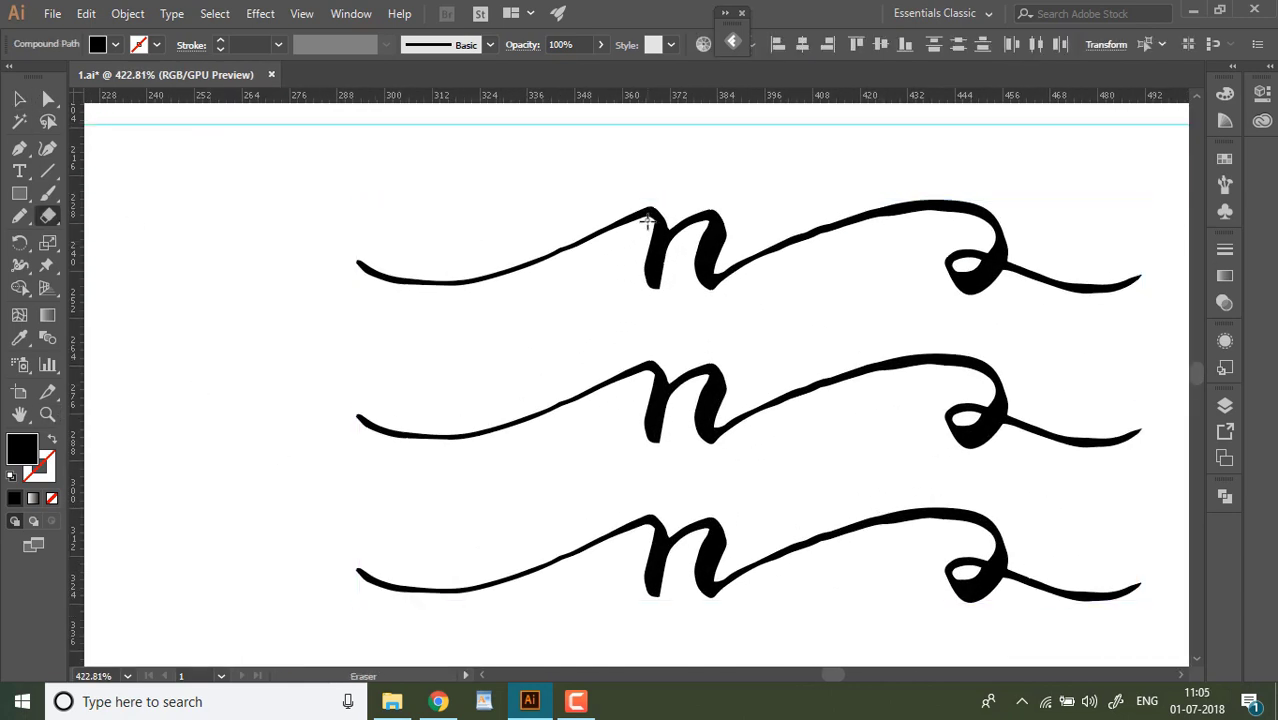
drag(717, 268, 711, 288)
key(v)
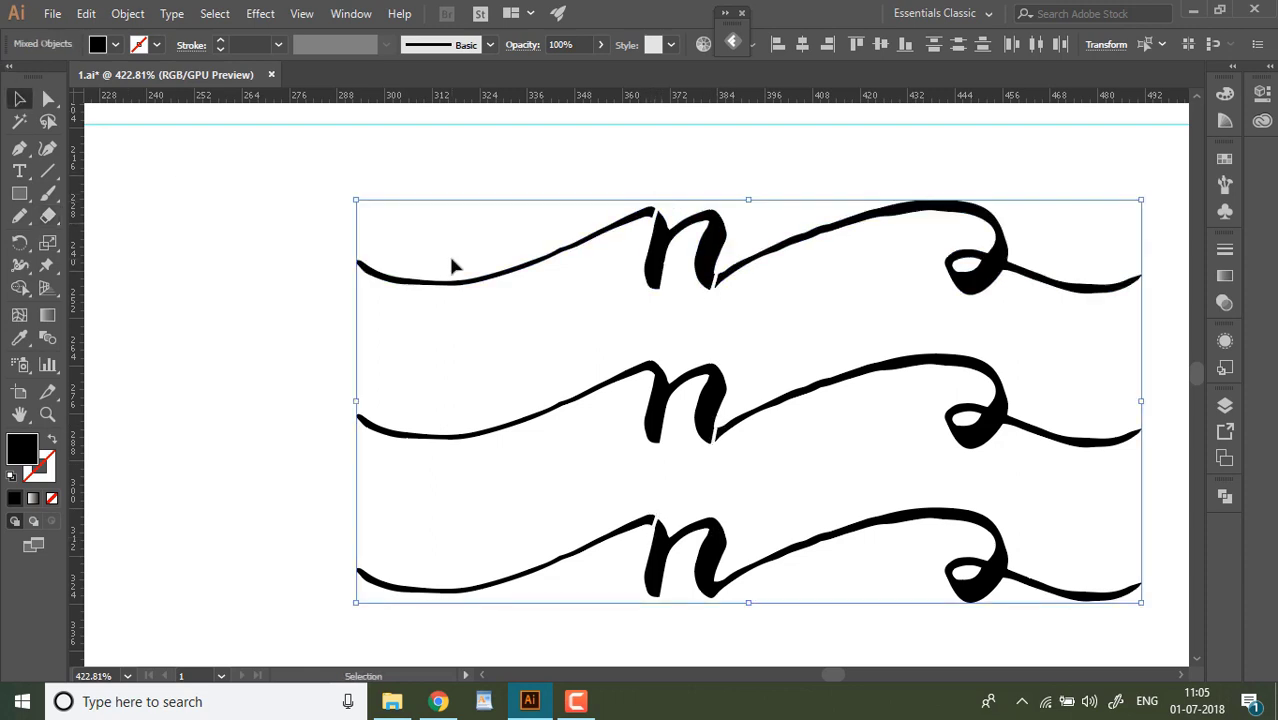
Delete the cut-off n strokes, leaving a bare n, a lead-in n and a tail n.
click(454, 281)
key(Delete)
click(805, 237)
key(Delete)
click(806, 389)
key(Delete)
click(638, 525)
key(Delete)
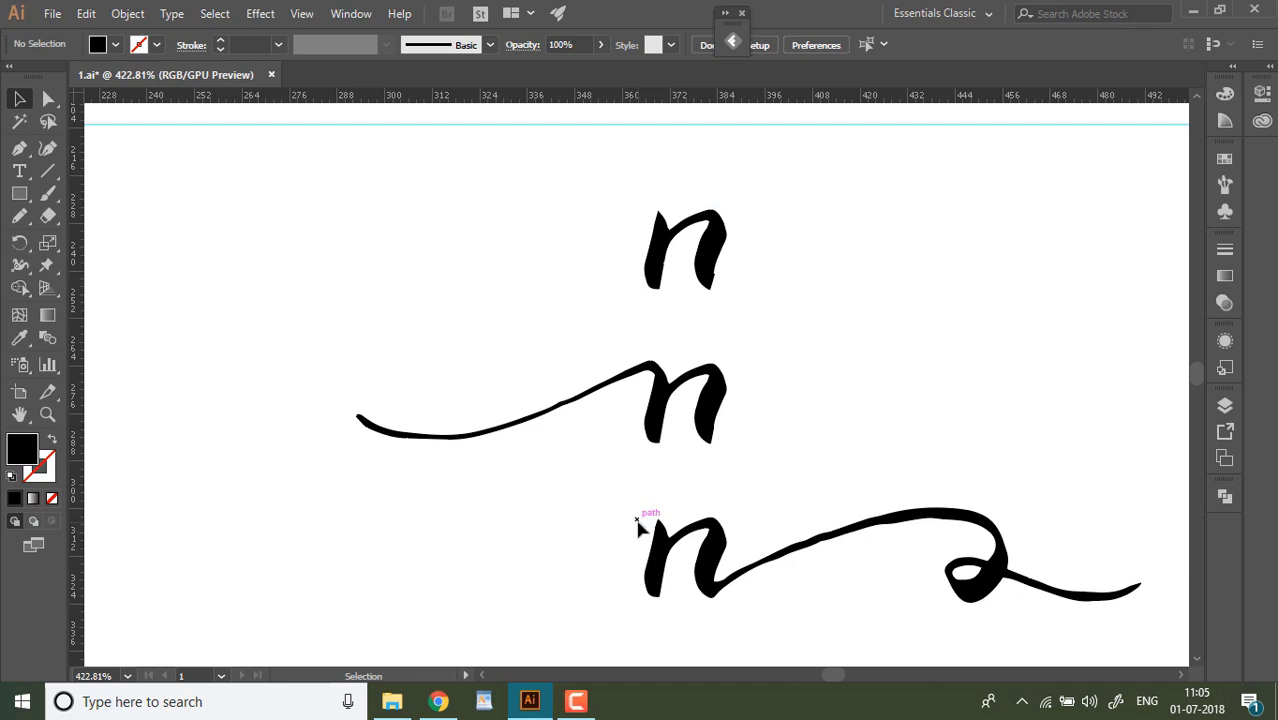
Place the bare, lead-in and tail n side by side on the baseline guide left of the artboard.
key(ctrl+0)
drag(689, 270, 341, 200)
click(430, 230)
drag(686, 298, 335, 230)
shift+click(335, 205)
drag(681, 328, 727, 354)
click(372, 290)
key(z)
click(472, 206)
drag(545, 212, 521, 212)
click(506, 281)
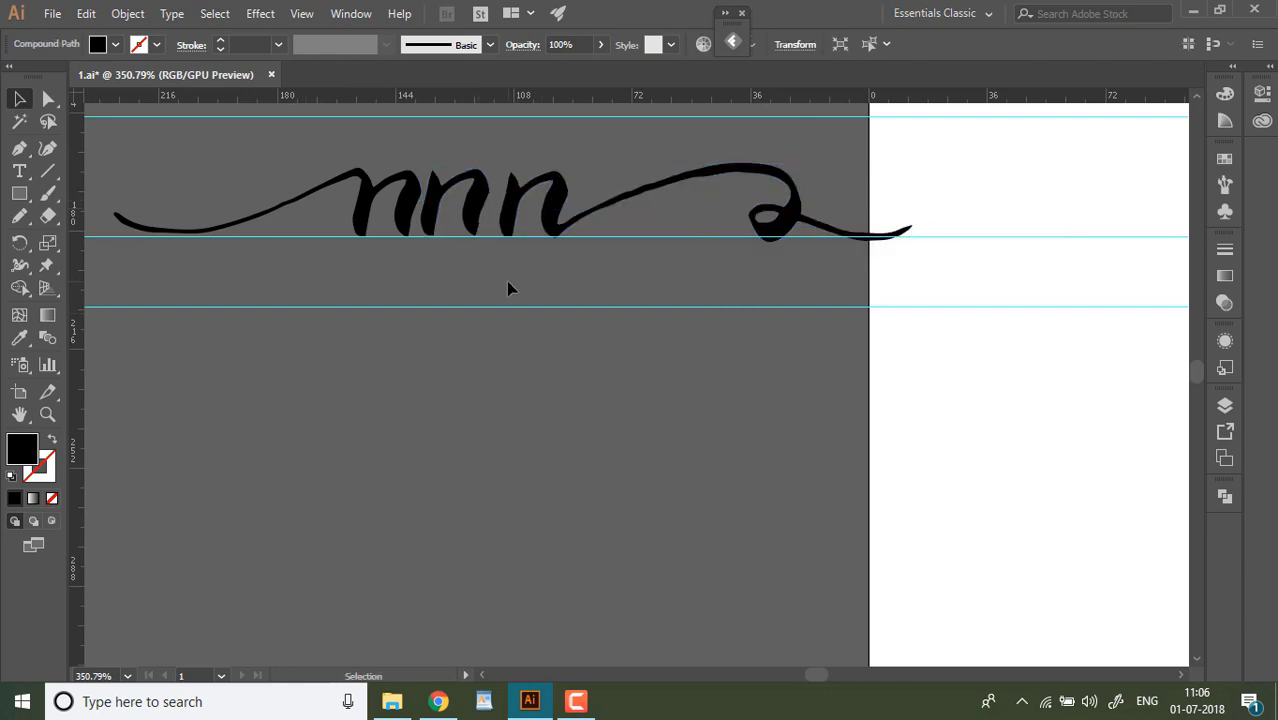
Select the three n variants and move them left along the guides, next to the m variants.
drag(506, 281, 114, 203)
double_click(49, 415)
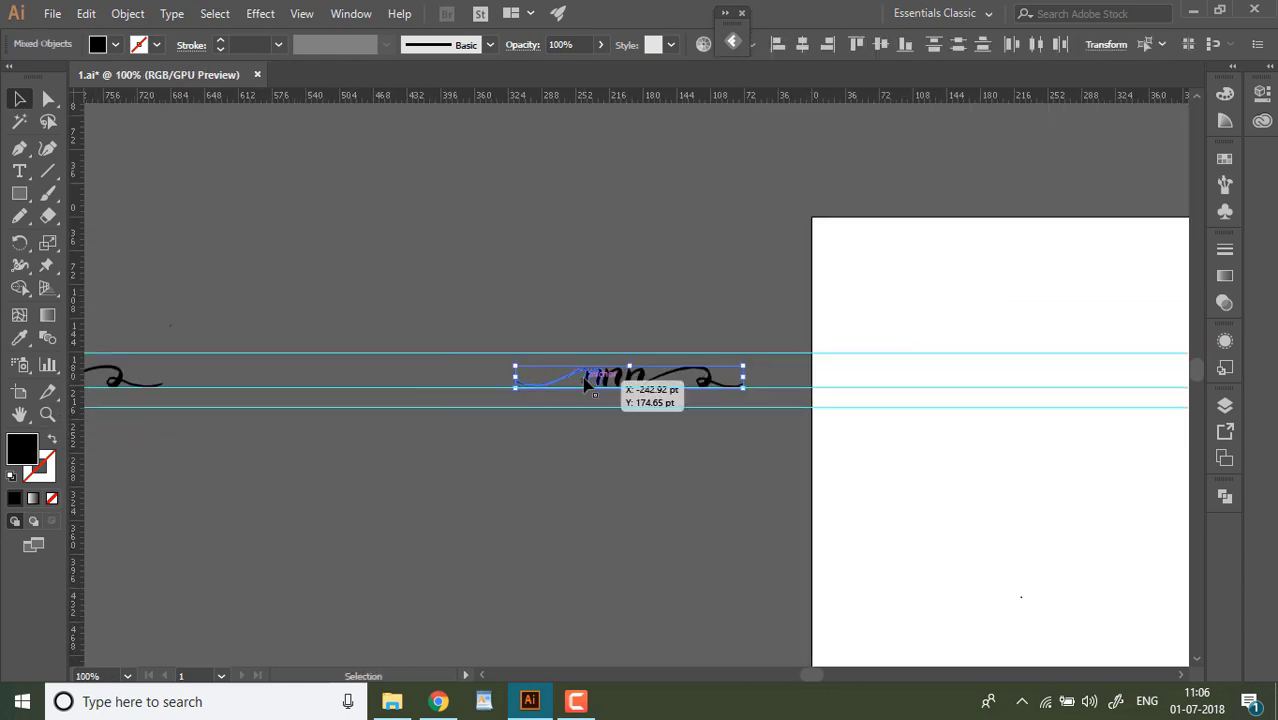
drag(603, 379, 100, 384)
Move the flourished o into the artboard's open area and duplicate it twice to make three stacked copies.
key(ctrl+0)
drag(852, 500, 552, 304)
drag(553, 305, 549, 354)
click(509, 438)
key(z)
drag(563, 298, 803, 313)
drag(430, 235, 490, 613)
drag(647, 571, 643, 517)
click(554, 321)
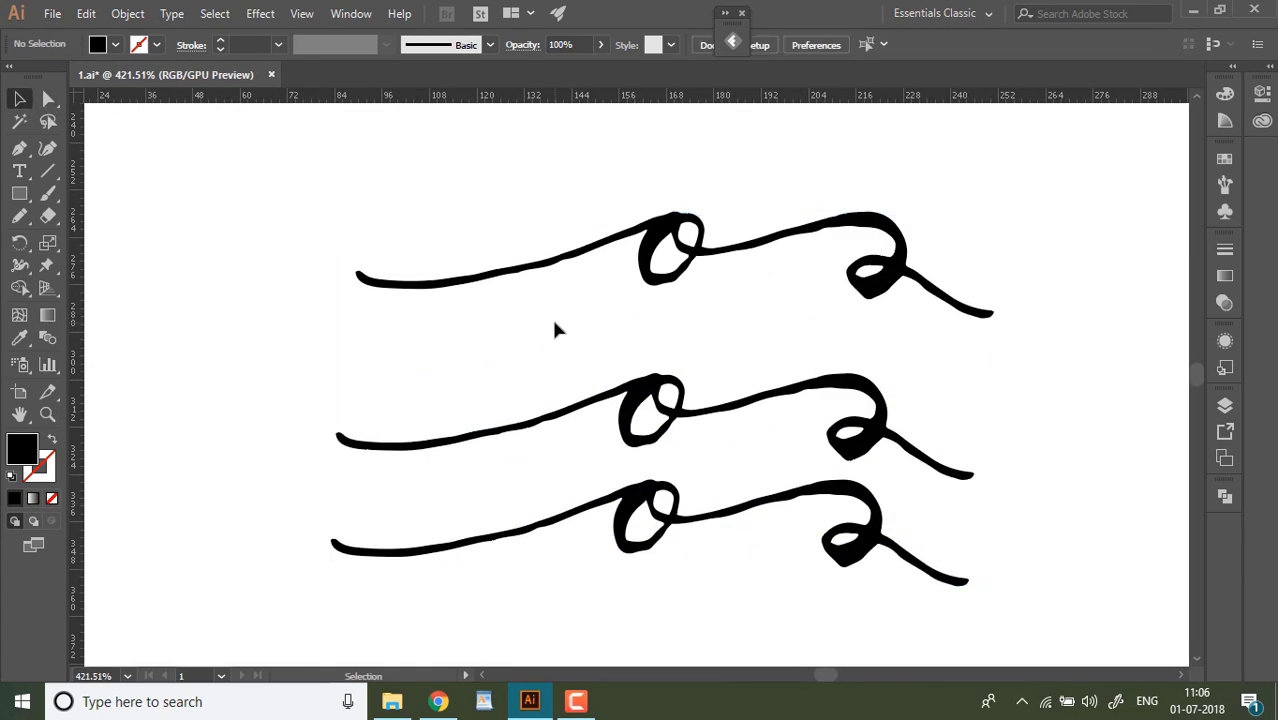
Select the three o copies and cut their lead-in and tail strokes at the letter bodies with the Eraser.
drag(554, 235, 530, 540)
click(43, 216)
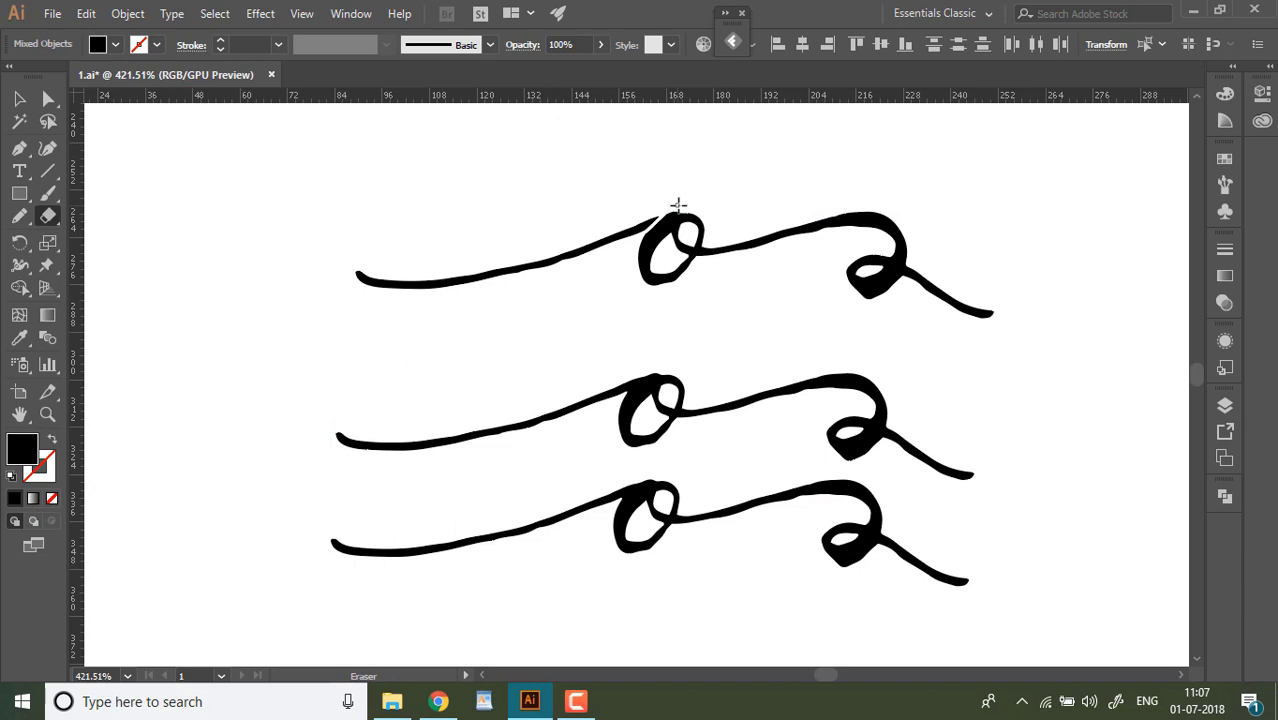
drag(678, 205, 647, 228)
Delete the cut-off o strokes, leaving a bare o, a lead-in o and a tail o.
key(v)
key(ctrl+a)
click(462, 277)
key(Delete)
click(731, 251)
key(Delete)
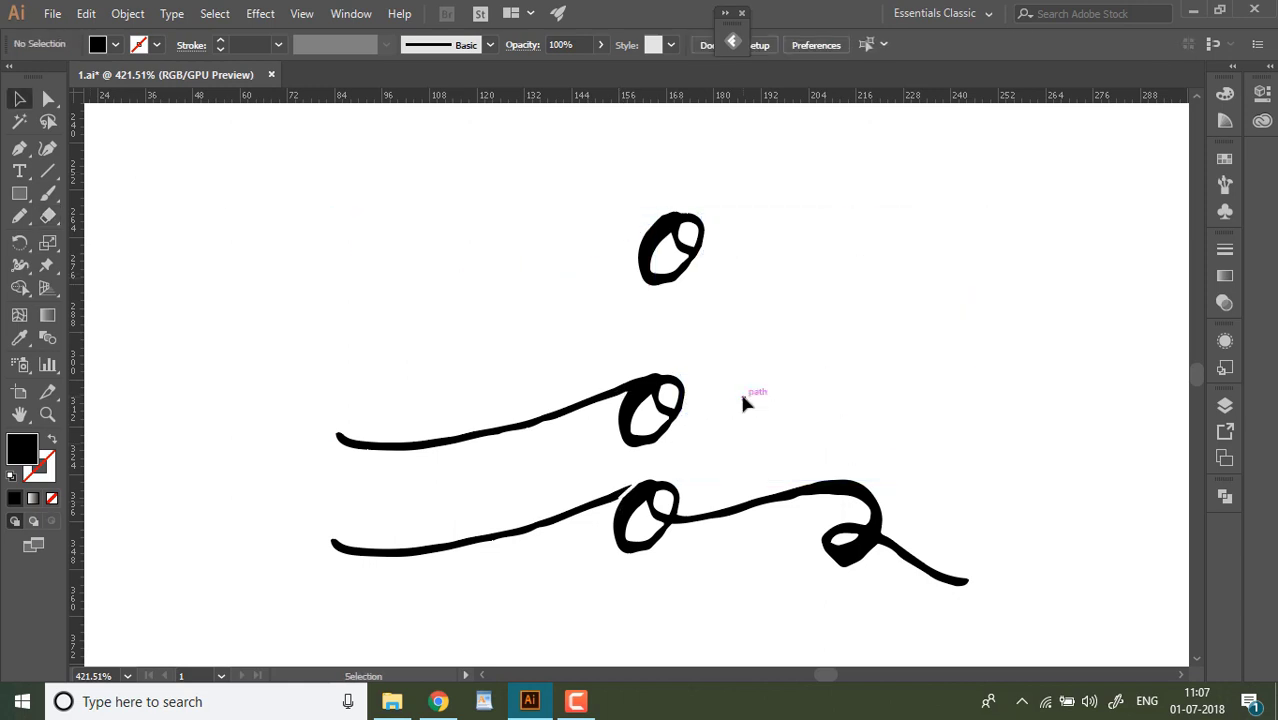
click(560, 518)
key(Delete)
Move the three o variants off the artboard to the guides beside the n variants.
key(ctrl+minus)
key(ctrl+minus)
key(ctrl+minus)
key(ctrl+minus)
key(ctrl+minus)
key(ctrl+minus)
drag(637, 357, 167, 297)
drag(704, 460, 214, 291)
Align the lead-in, bare and tail o side by side on the baseline guide.
key(z)
drag(139, 299, 696, 486)
key(v)
click(306, 296)
drag(360, 297, 345, 292)
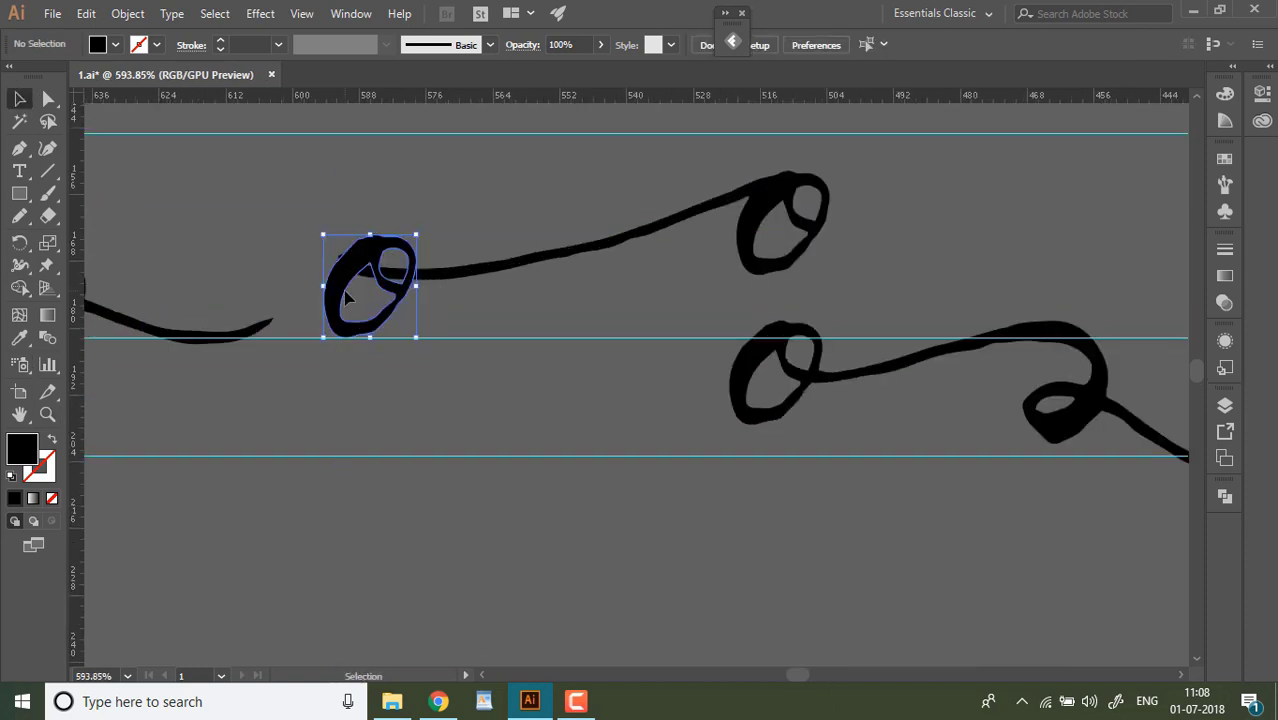
drag(752, 257, 241, 324)
click(290, 390)
drag(742, 359, 434, 272)
click(363, 347)
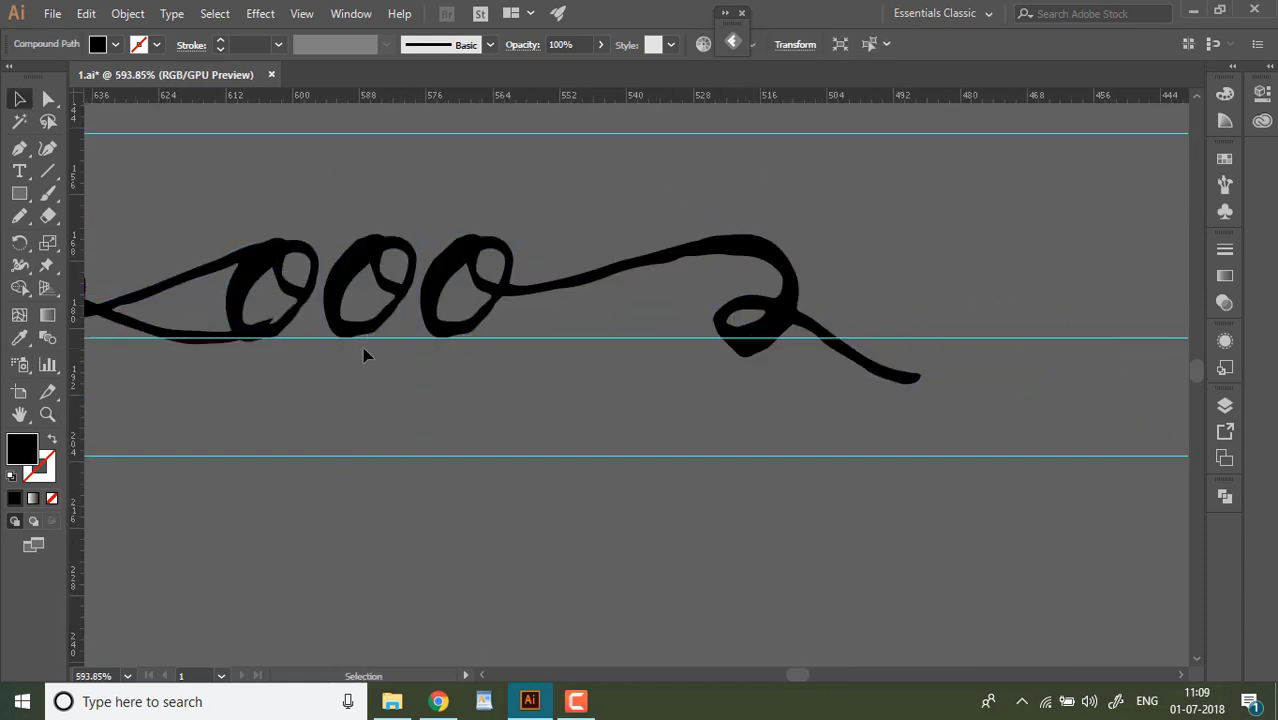
Move the flourished p and q up the artboard and make three stacked copies of each.
key(ctrl+0)
drag(408, 536, 502, 337)
drag(502, 340, 502, 369)
drag(502, 370, 502, 405)
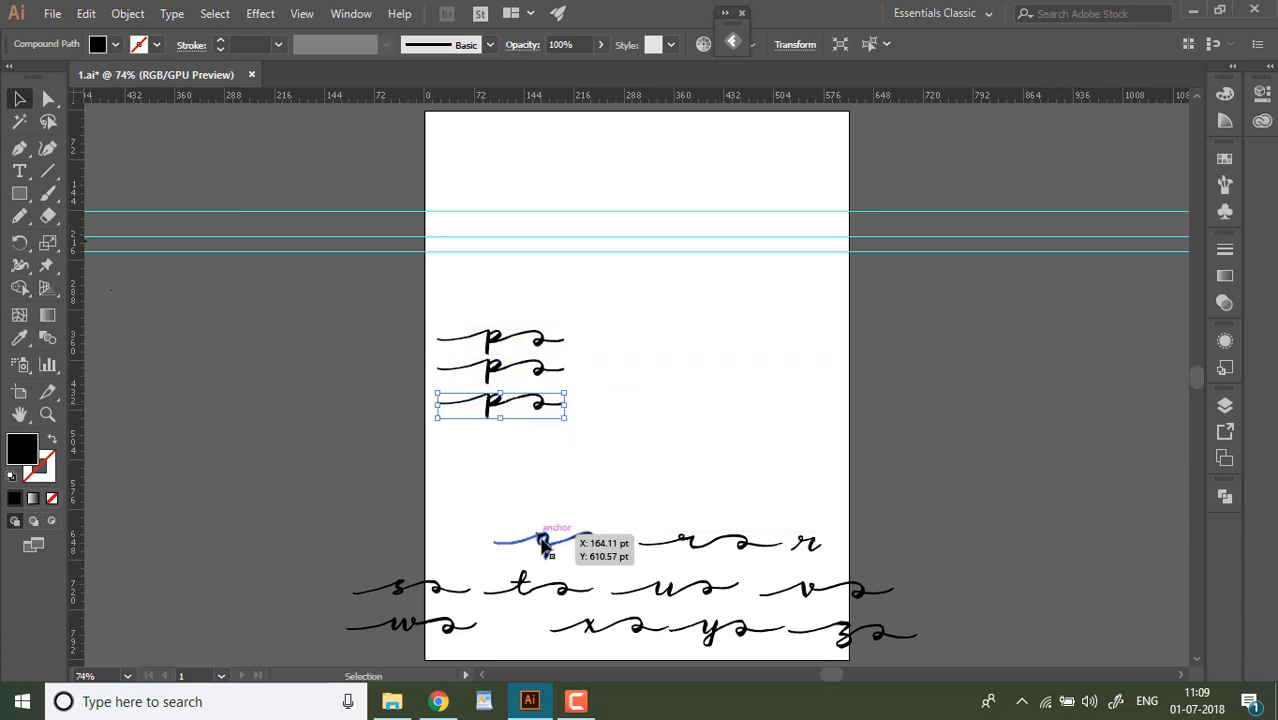
drag(544, 543, 615, 332)
key(alt+Down)
key(alt+Down)
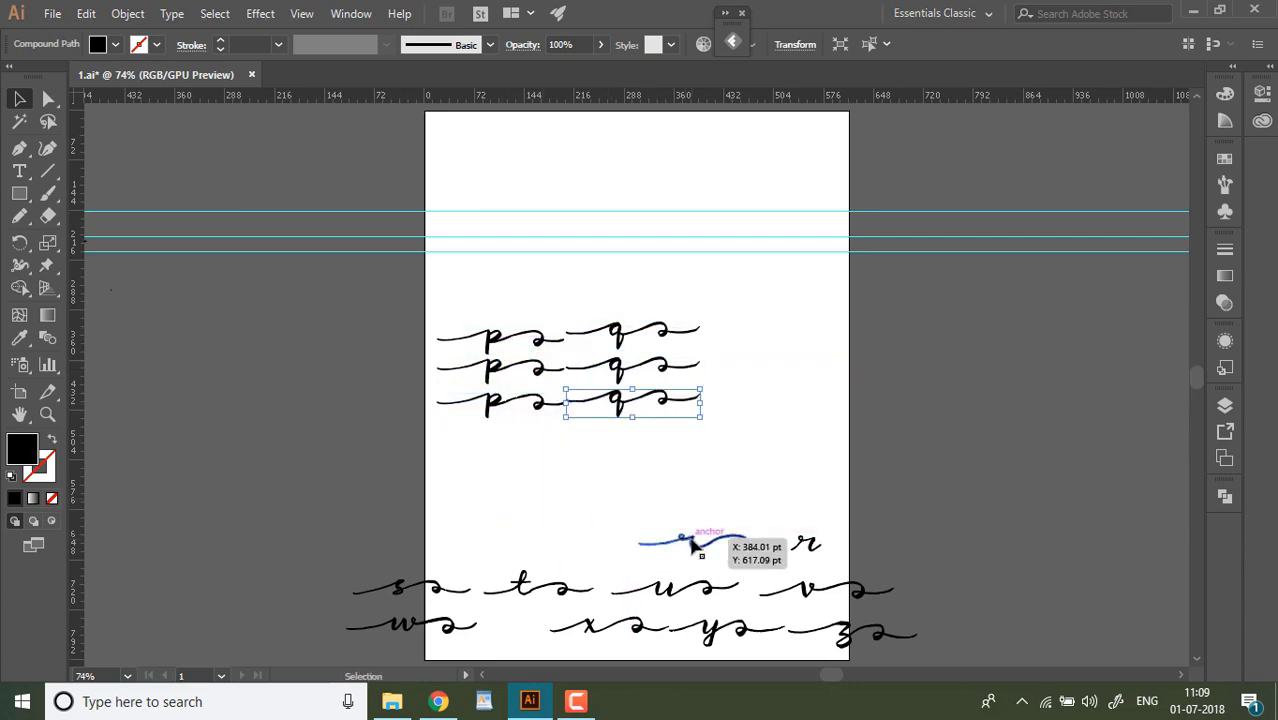
Stack two flourished r copies beside the q copies with the plain r above them, and delete the original flourished r.
mouse_move(690, 543)
mouse_down()
mouse_move(765, 354)
mouse_move(763, 388)
mouse_up()
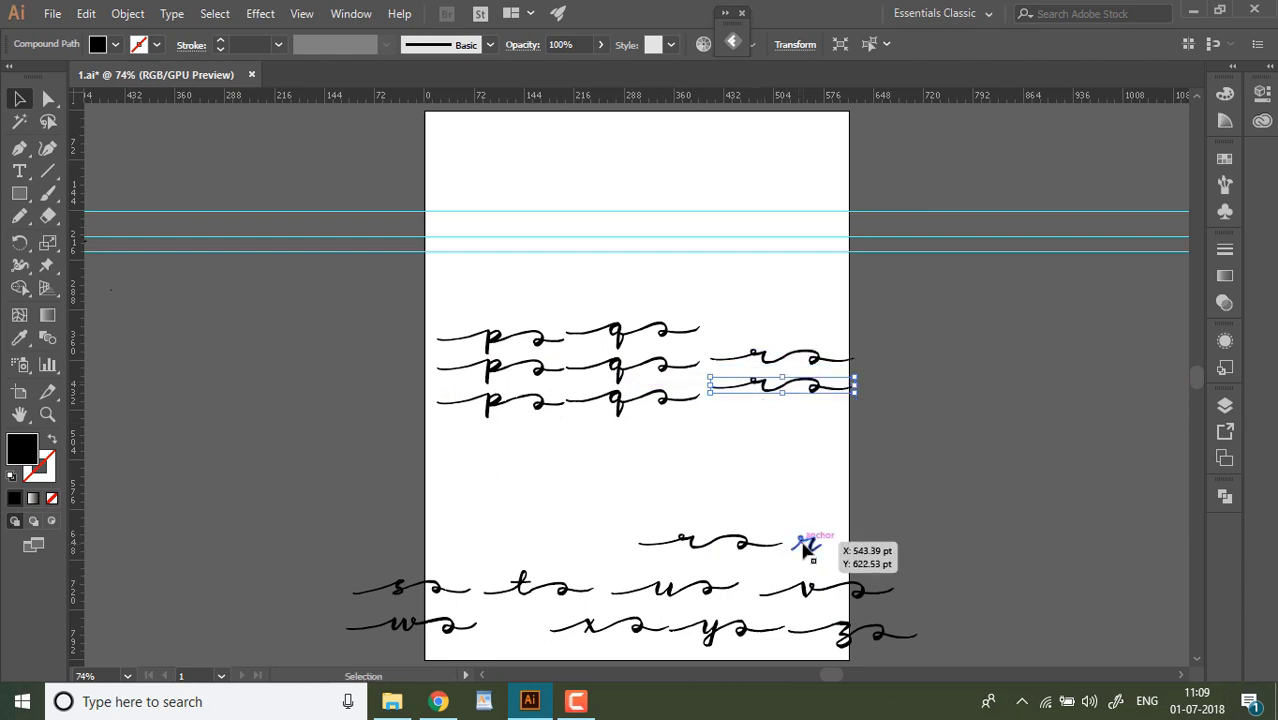
mouse_move(806, 543)
mouse_down()
mouse_move(795, 408)
mouse_move(754, 333)
mouse_up()
click(700, 563)
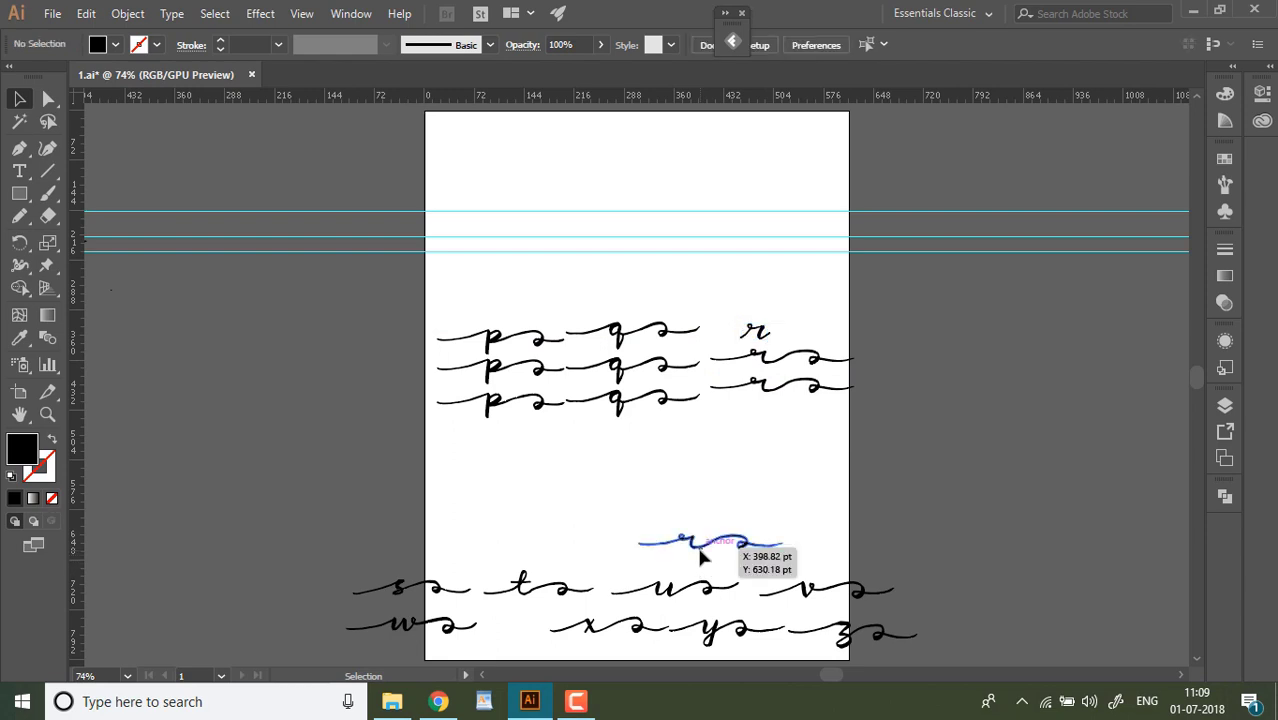
click(702, 552)
key(Delete)
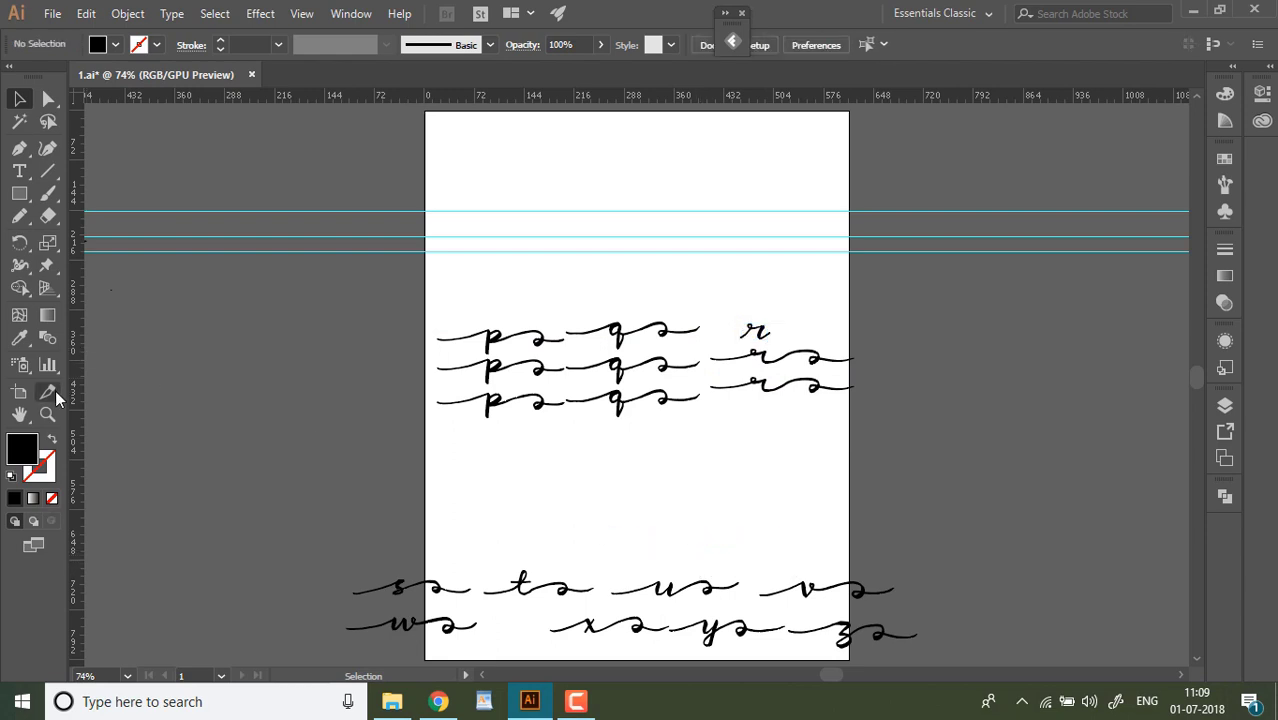
Cut the plain r and the upper flourished r at their feet with the Eraser and delete the plain r's exit stroke.
mouse_move(713, 312)
mouse_down()
mouse_move(859, 479)
mouse_move(1016, 596)
mouse_move(979, 491)
mouse_up()
key(v)
click(708, 271)
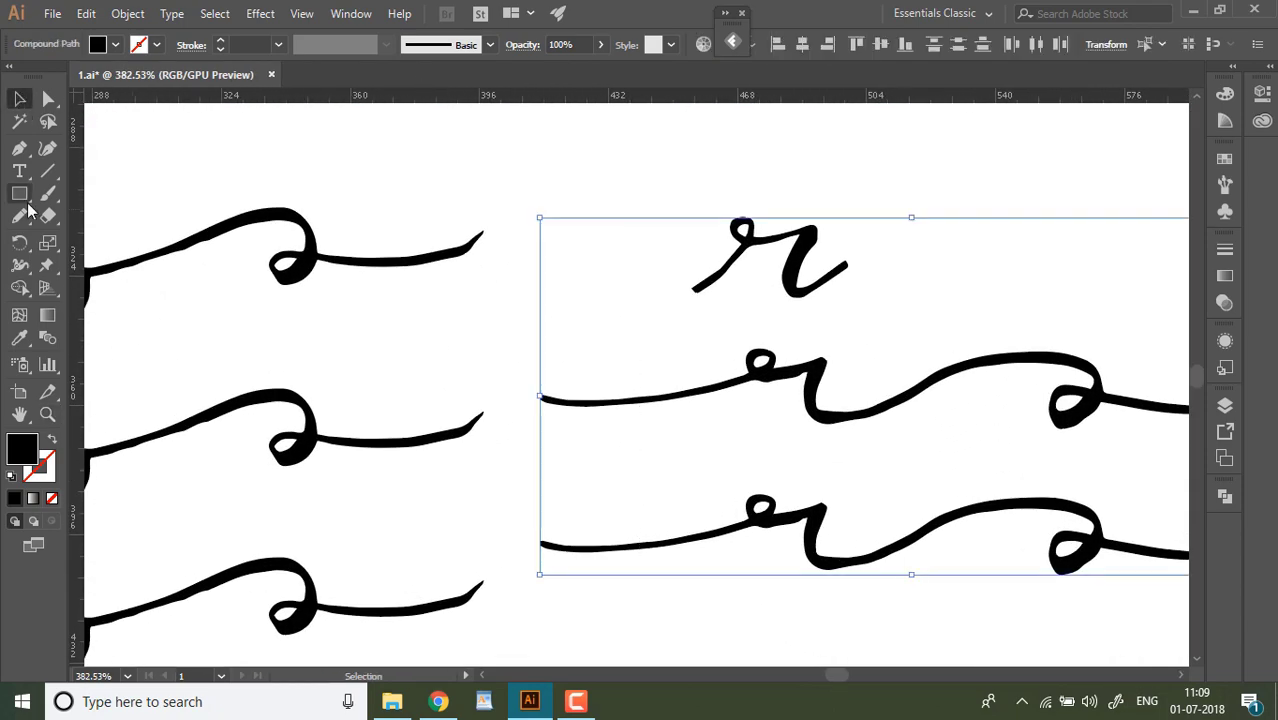
key(shift+e)
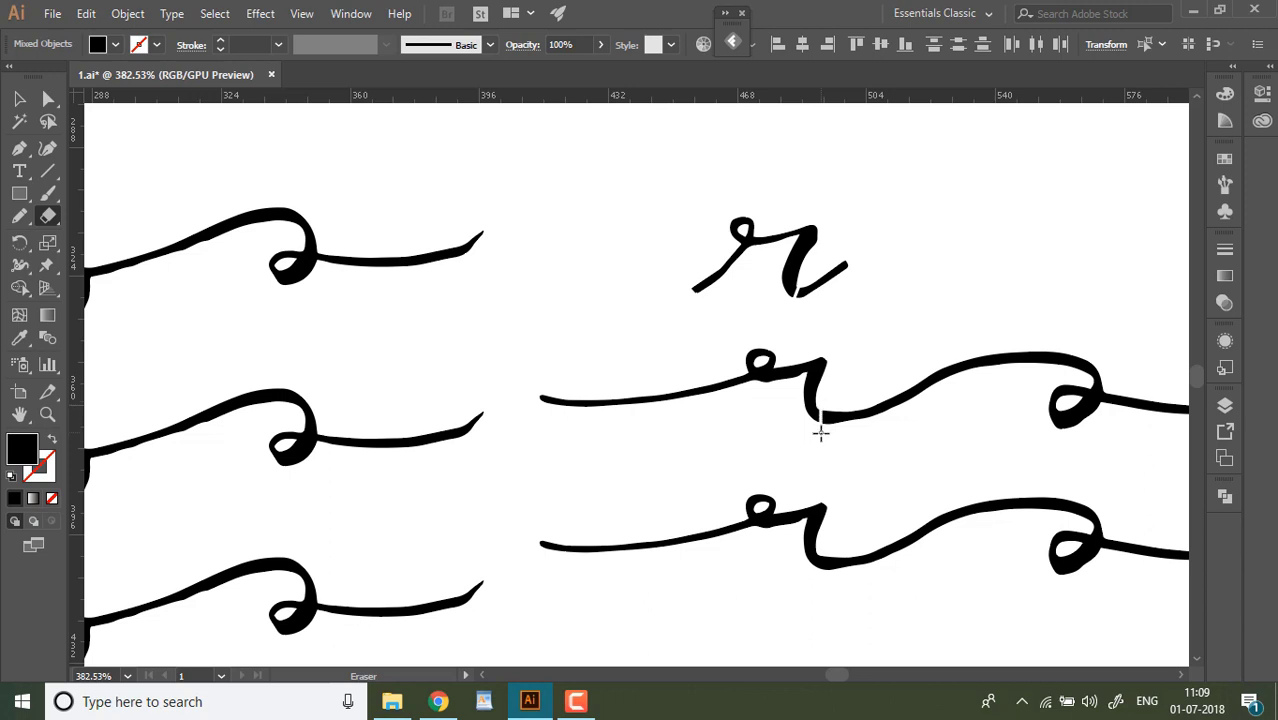
key(v)
click(826, 328)
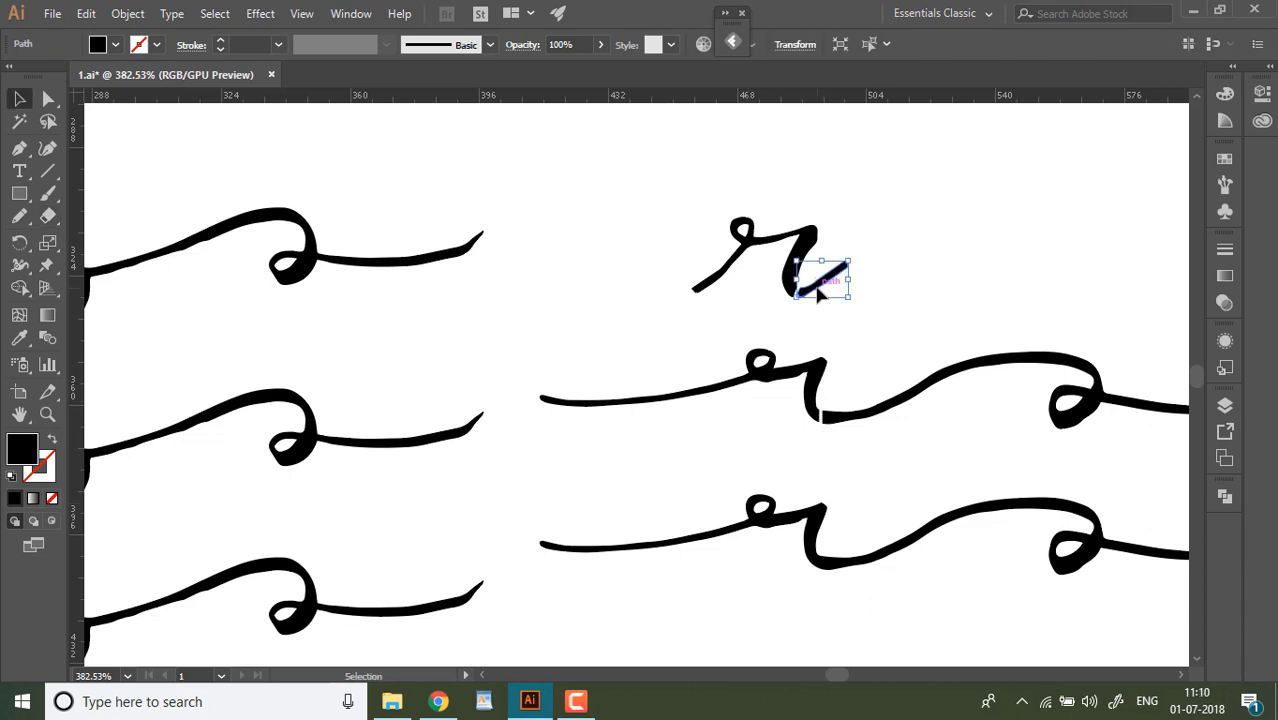
key(Delete)
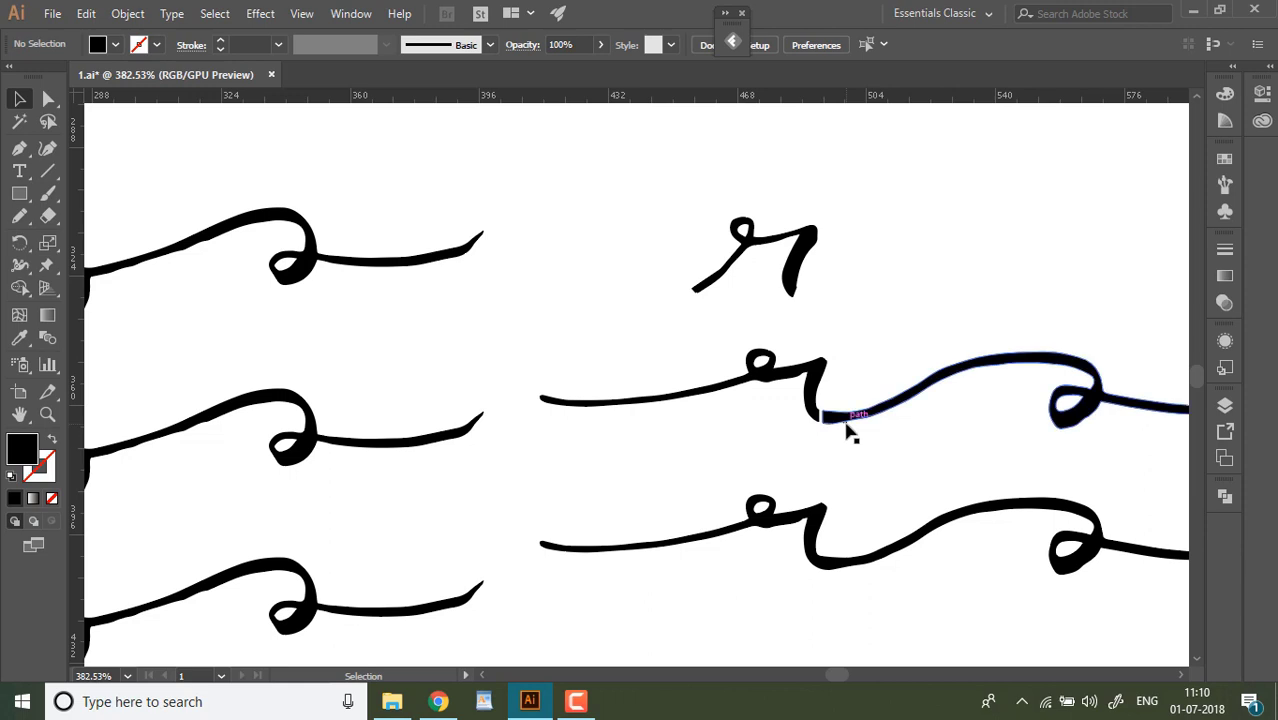
Attach the tail cut from the upper flourished r to the plain r's foot, and delete the uncut flourished r.
click(847, 428)
drag(847, 428, 816, 294)
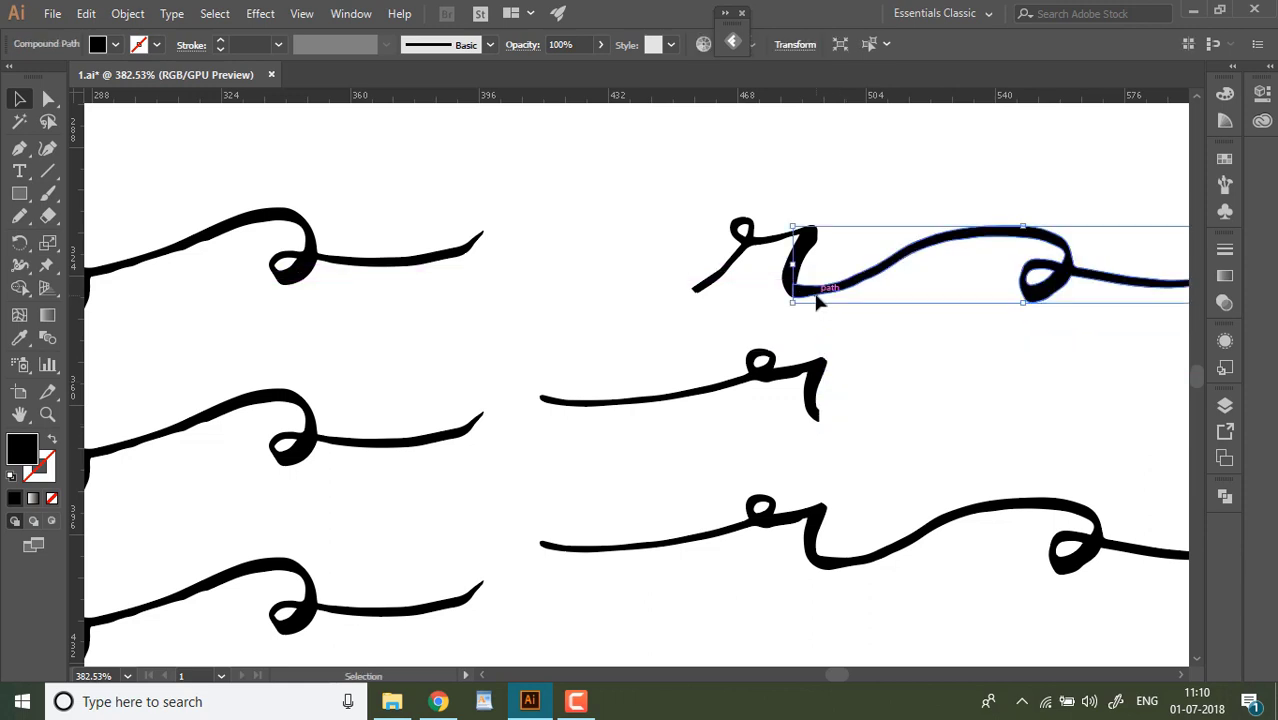
click(842, 362)
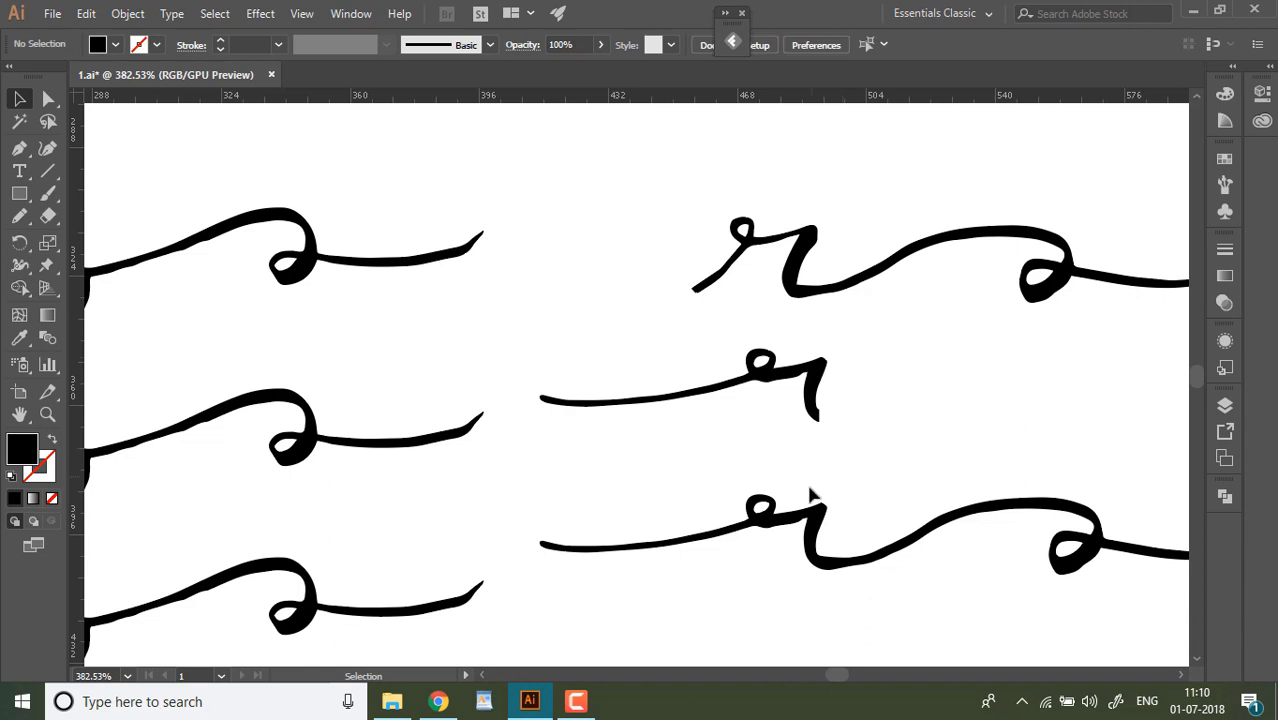
click(803, 536)
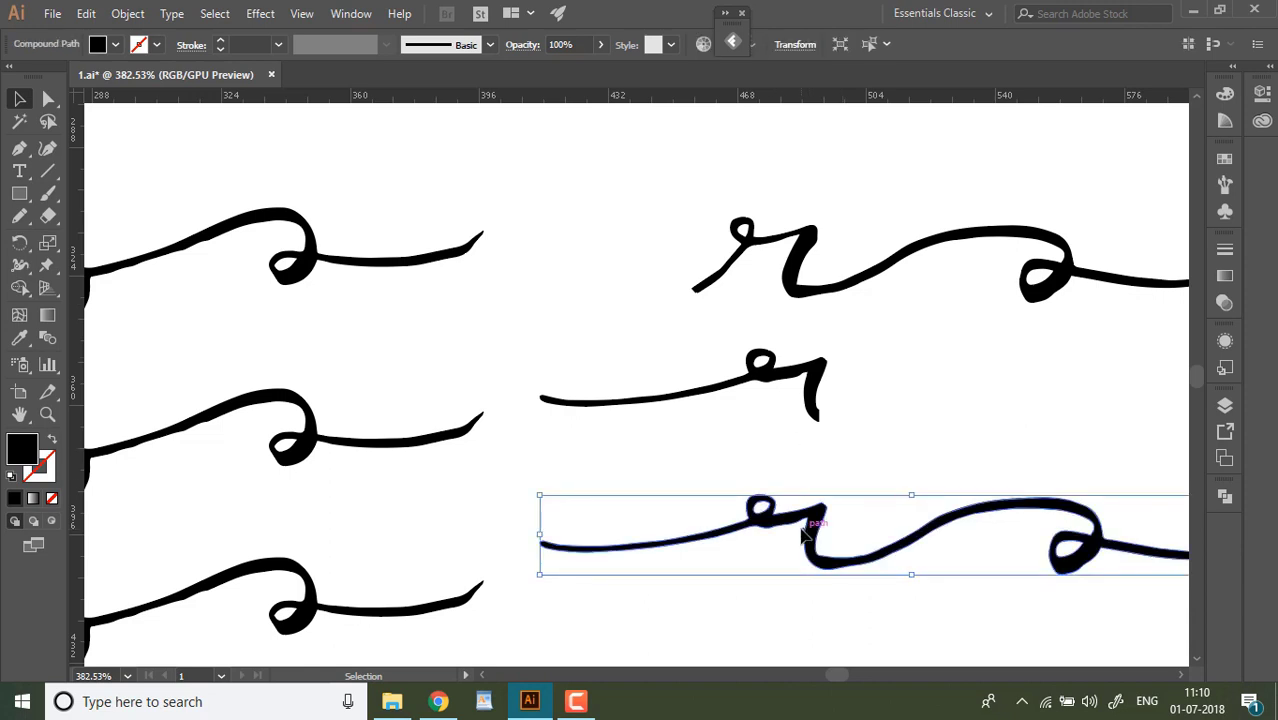
key(Delete)
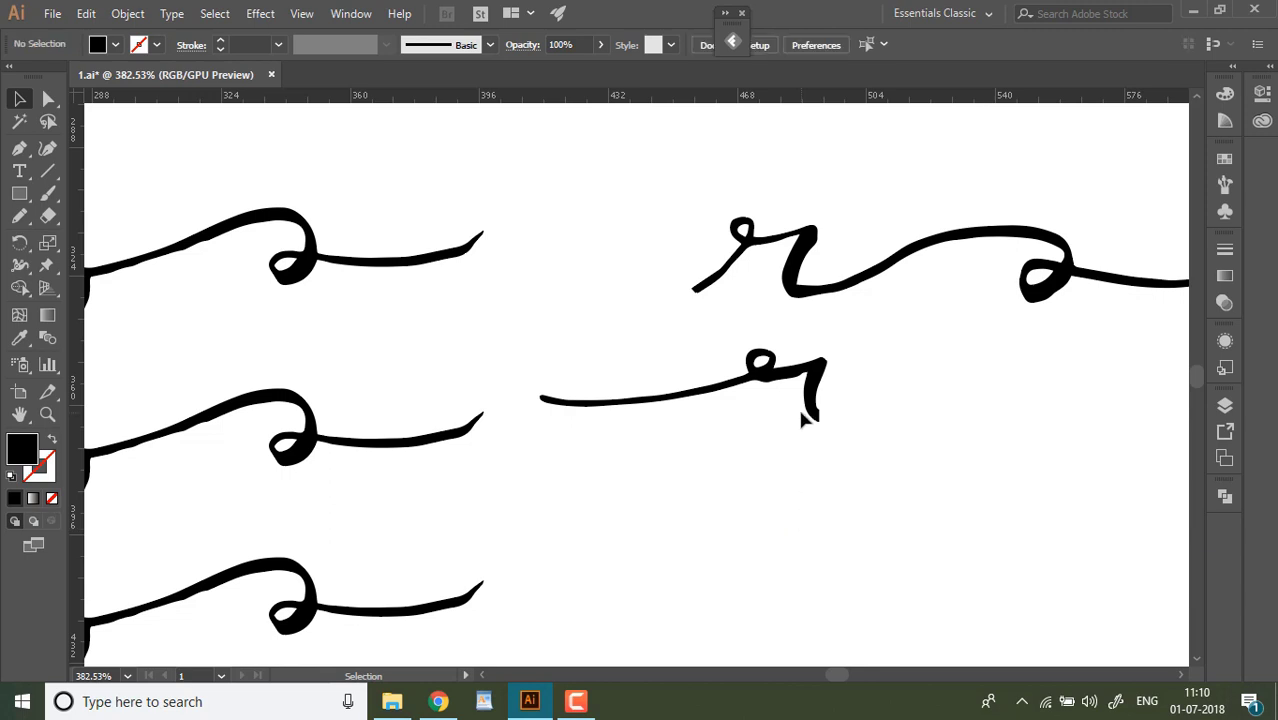
Duplicate the bare r body without its tail below the lead-in r.
click(790, 283)
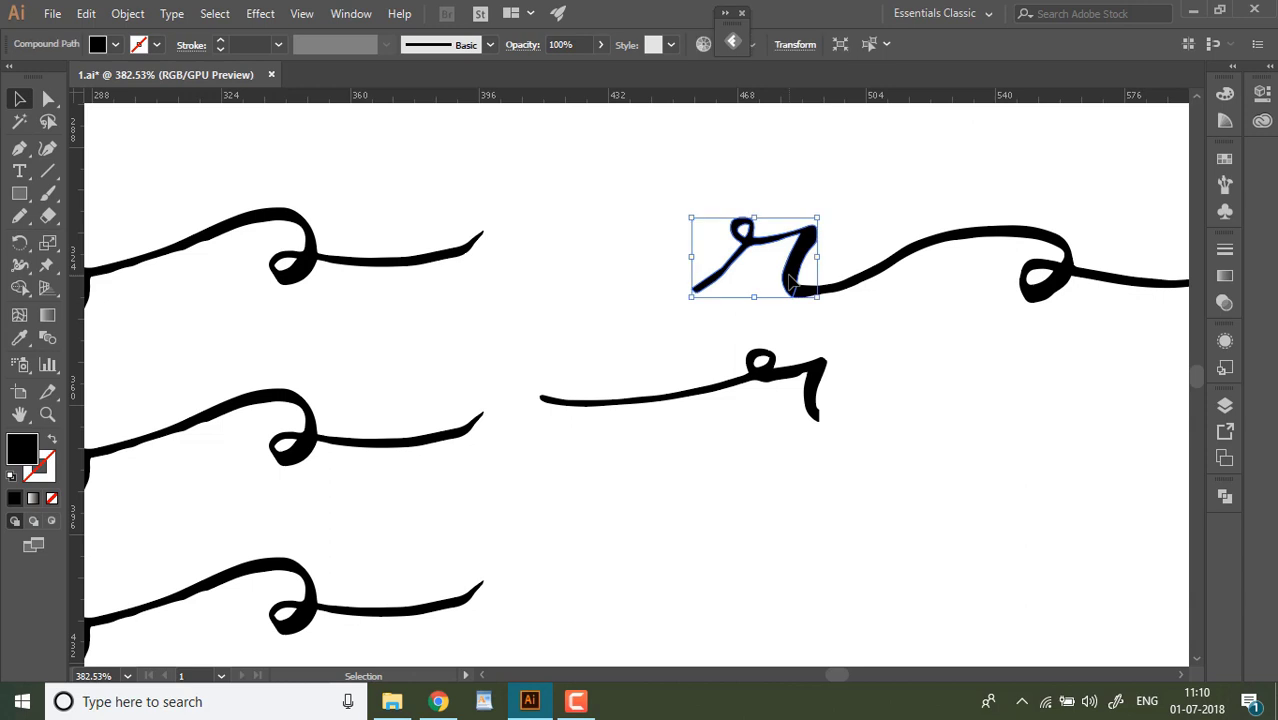
drag(790, 283, 775, 495)
click(881, 398)
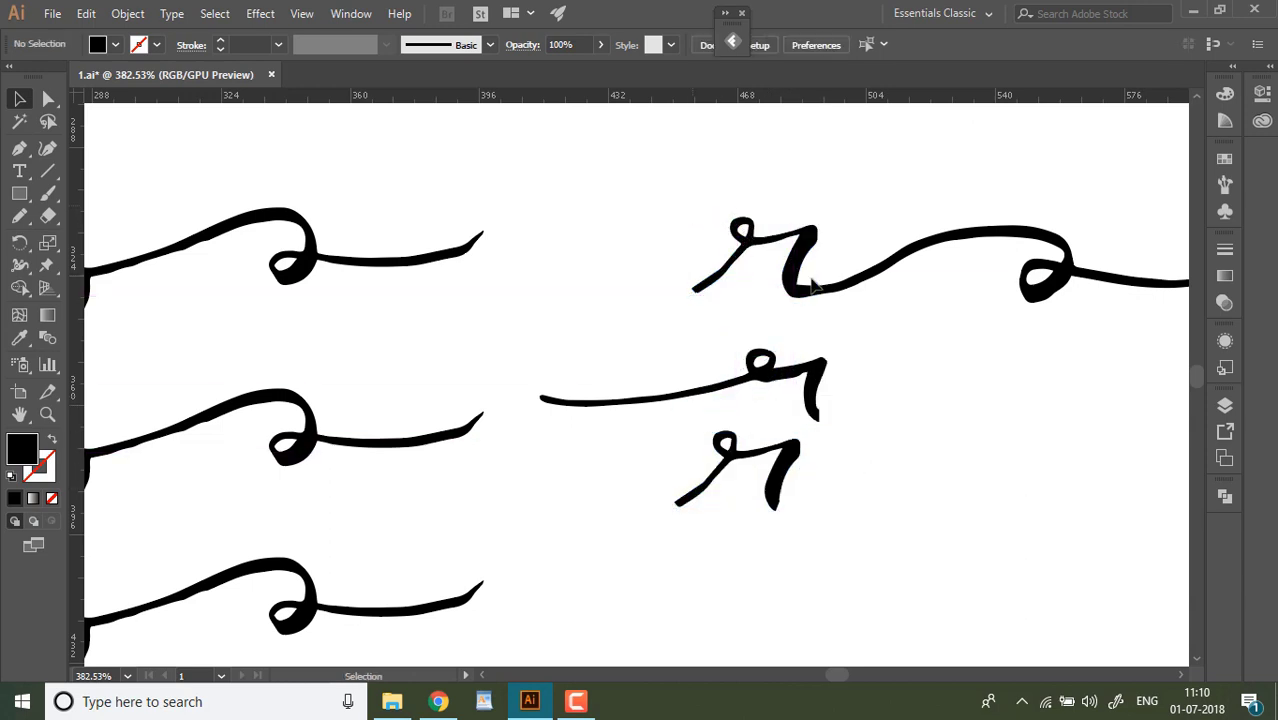
Unite the top r body and its attached tail stroke into one shape with Pathfinder.
click(843, 296)
click(1223, 498)
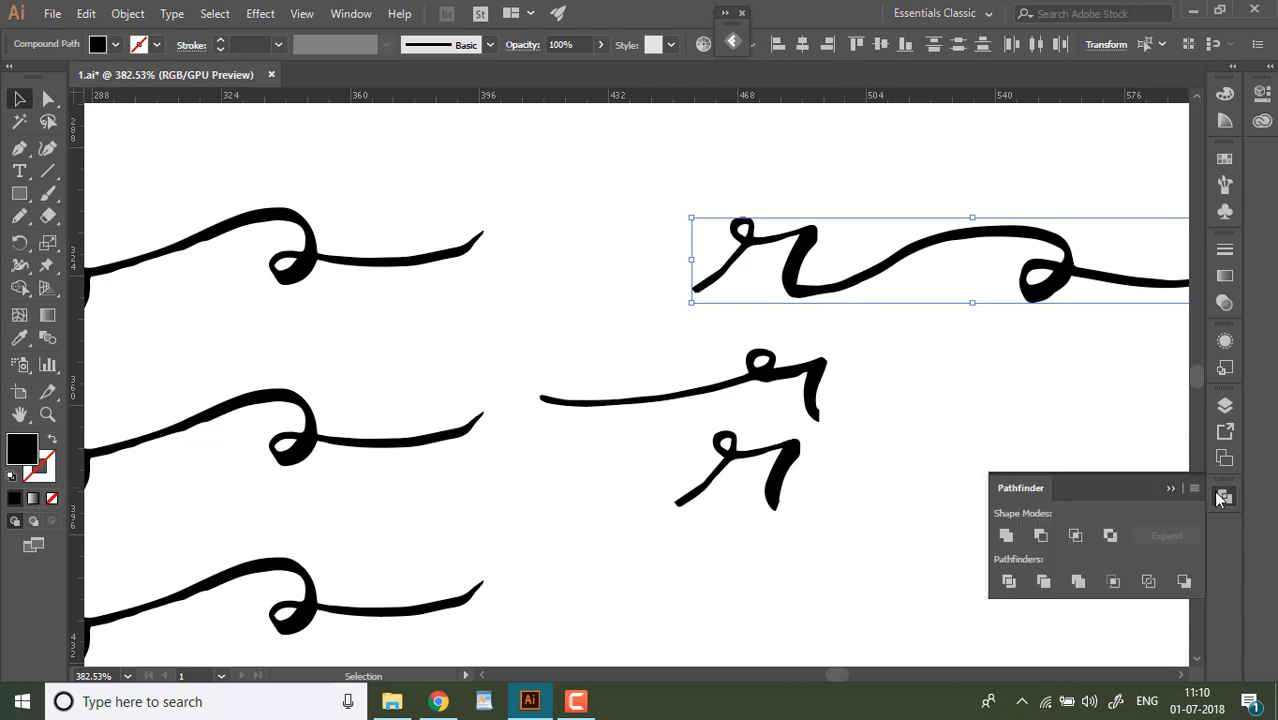
click(937, 484)
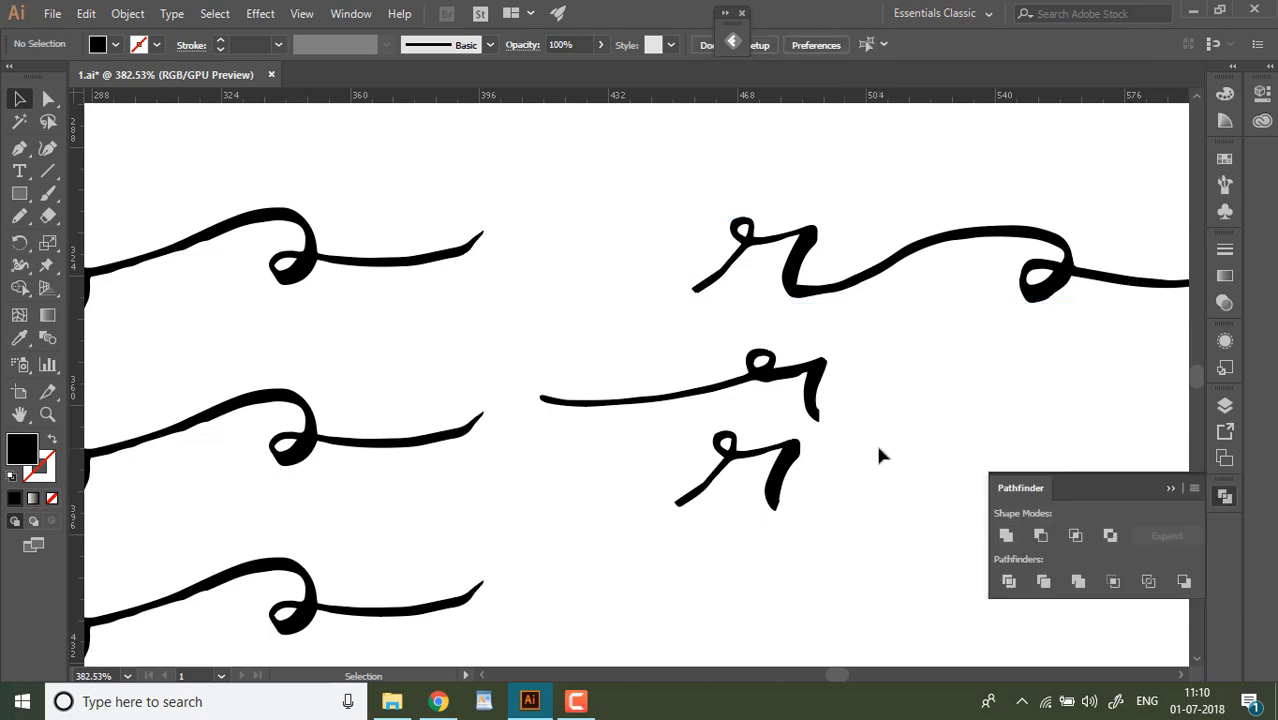
click(1171, 490)
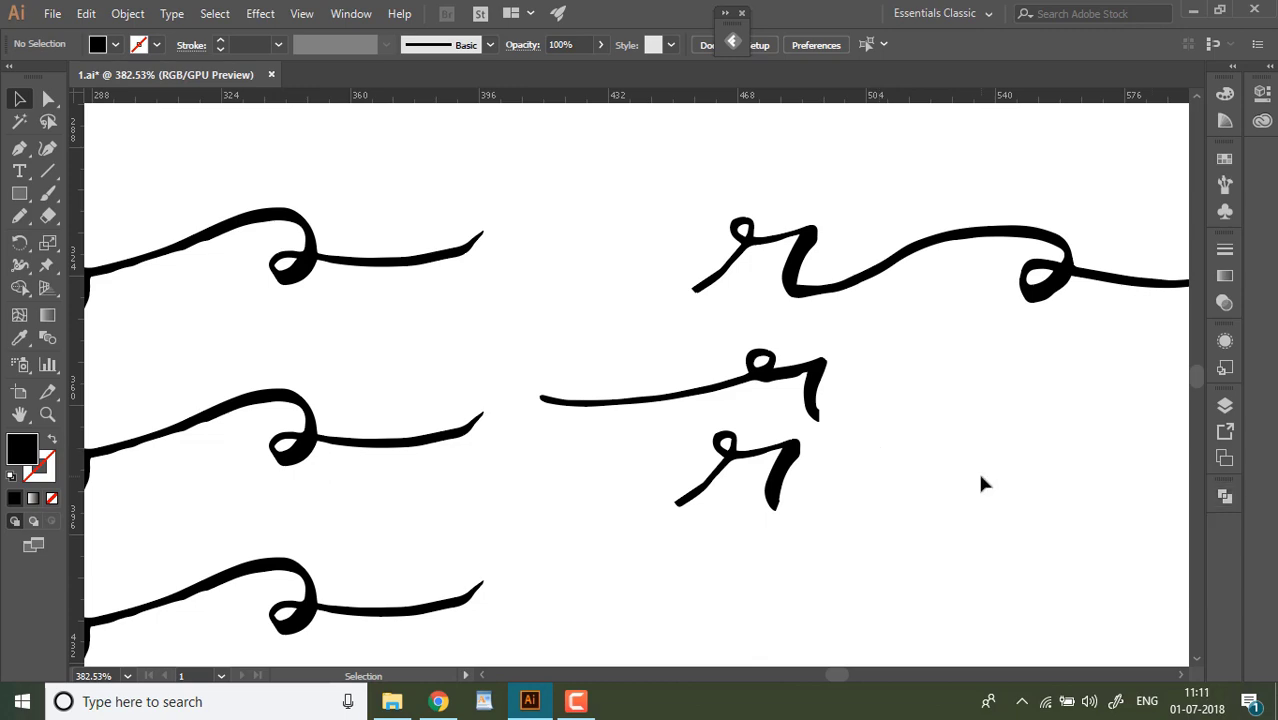
Select the three q copies and cut their lead-in and tail strokes at the letter bodies with the Eraser.
key(space)
drag(287, 507, 911, 461)
drag(790, 500, 604, 634)
key(shift+e)
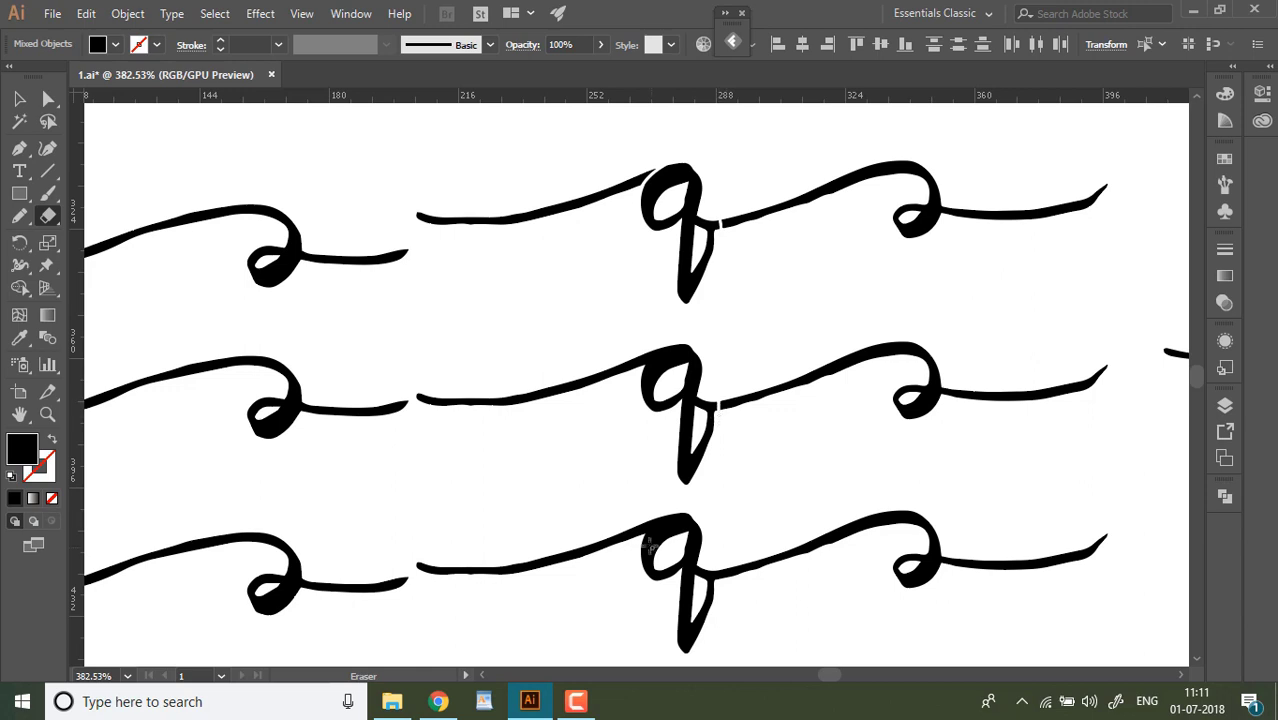
Delete the cut-off q strokes, leaving a bare q, a lead-in q and a tail q.
key(v)
click(490, 270)
click(535, 215)
key(Delete)
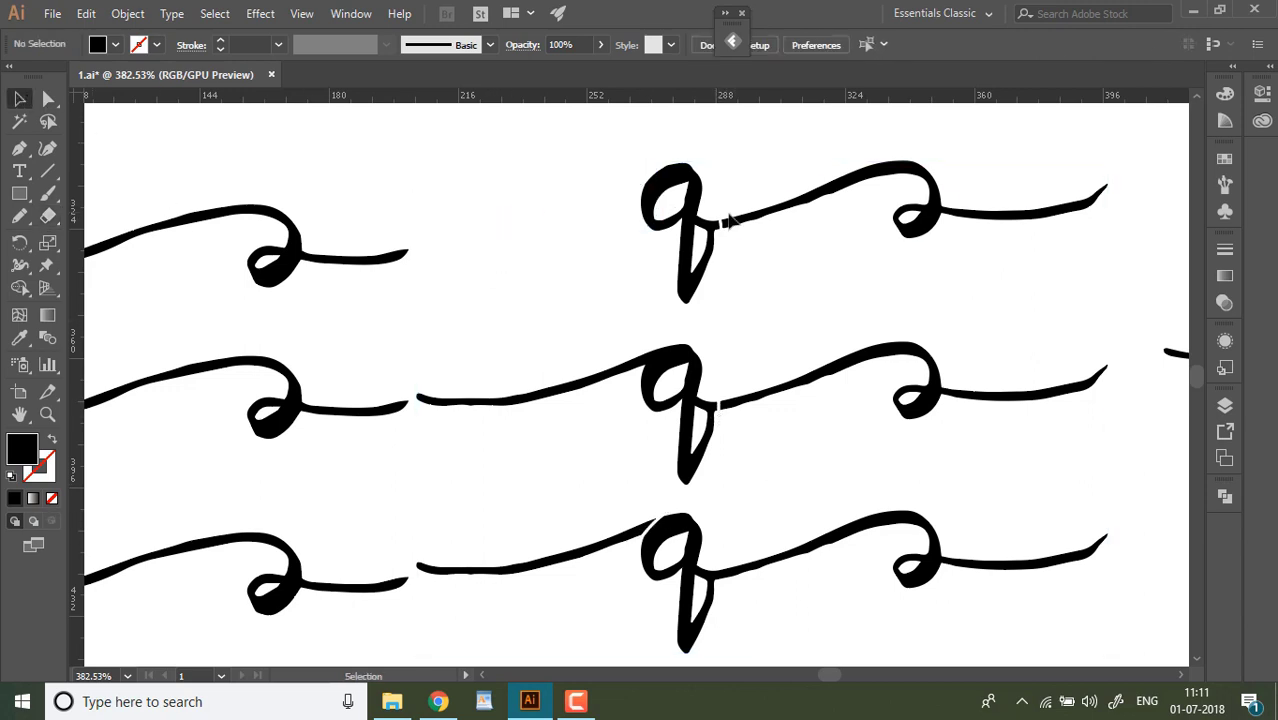
click(734, 221)
key(Delete)
click(774, 390)
key(Delete)
click(604, 541)
key(Delete)
Place the lead-in q and the tail q on either side of the bare q in one row.
drag(698, 394, 614, 220)
drag(692, 585, 778, 234)
click(605, 519)
Select the three p copies and cut the top p's lead-in and tail at the letter body with the Eraser, undoing bad cuts.
key(space)
drag(134, 416, 681, 358)
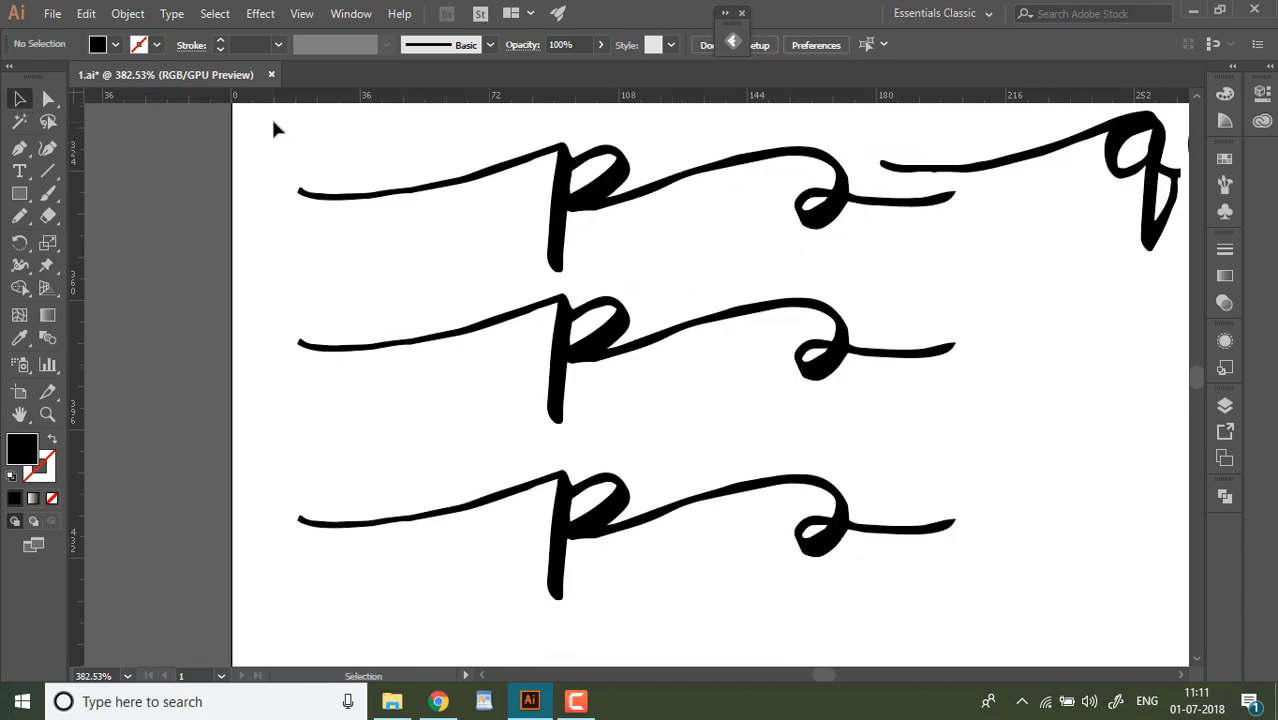
drag(271, 116, 450, 570)
key(shift+e)
key(ctrl+z)
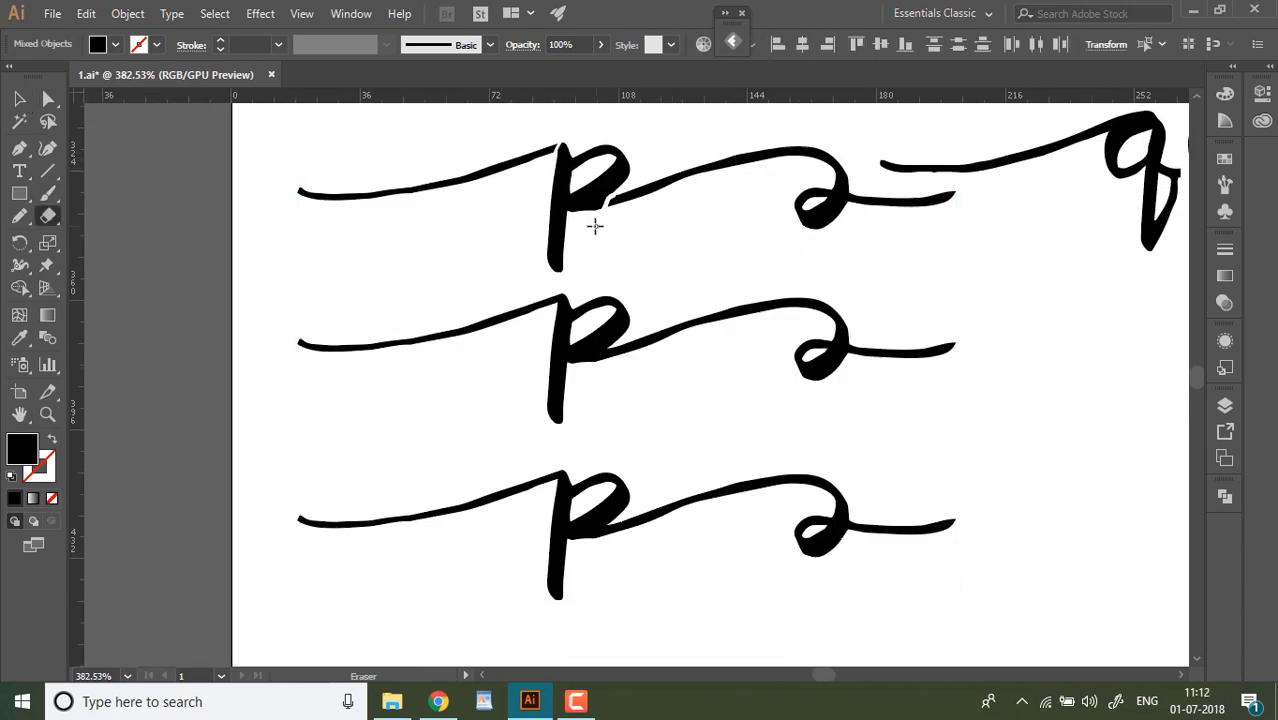
mouse_move(594, 212)
mouse_down()
mouse_move(630, 192)
mouse_move(585, 217)
mouse_up()
key(ctrl+z)
key(ctrl+z)
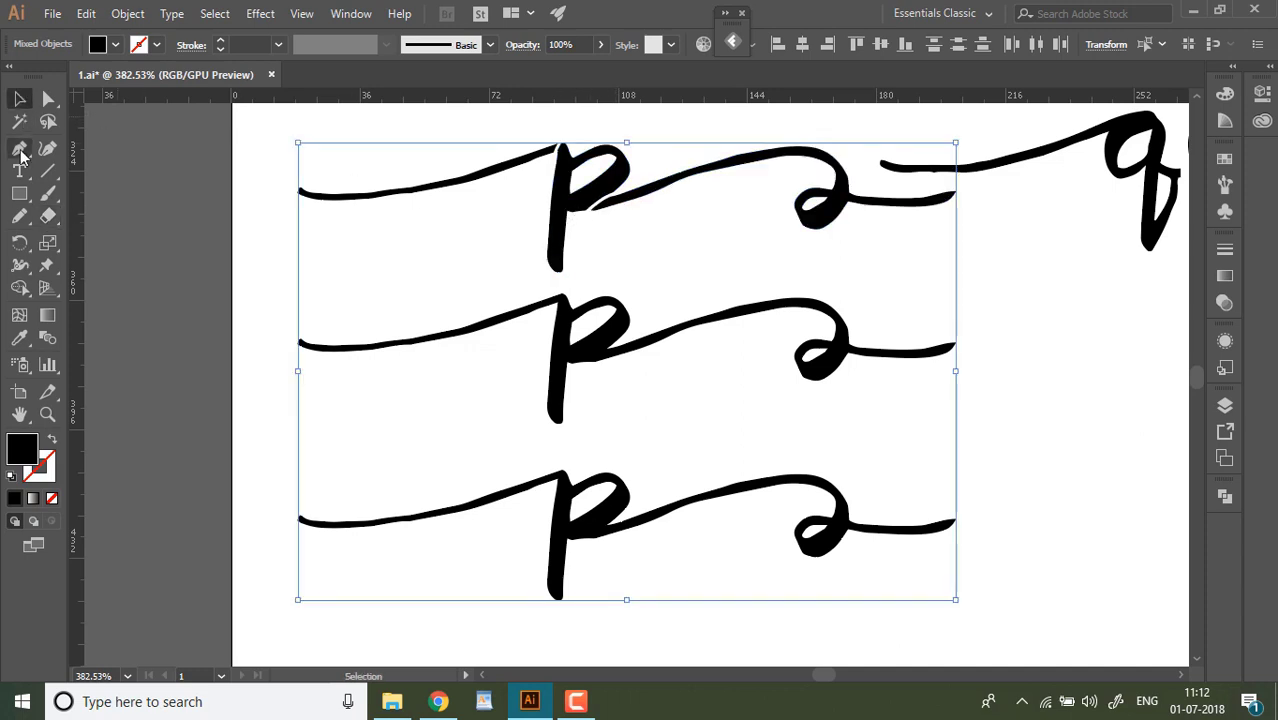
Delete the top p's cut-off lead-in and tail strokes, leaving a bare p.
key(ctrl+shift+a)
key(n)
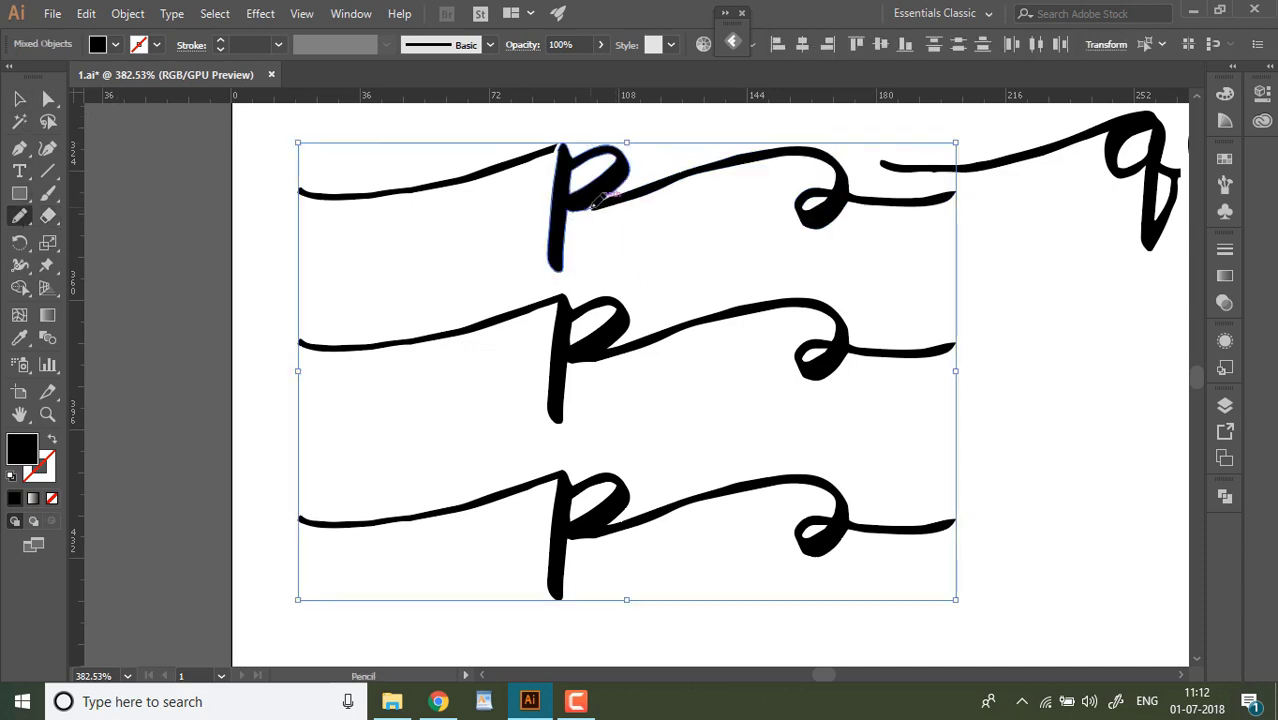
ctrl+click(608, 190)
click(19, 99)
click(432, 184)
key(Delete)
click(616, 202)
key(Delete)
Cut the middle p's lead-in stroke at the stem and delete it, leaving a tail p.
click(25, 218)
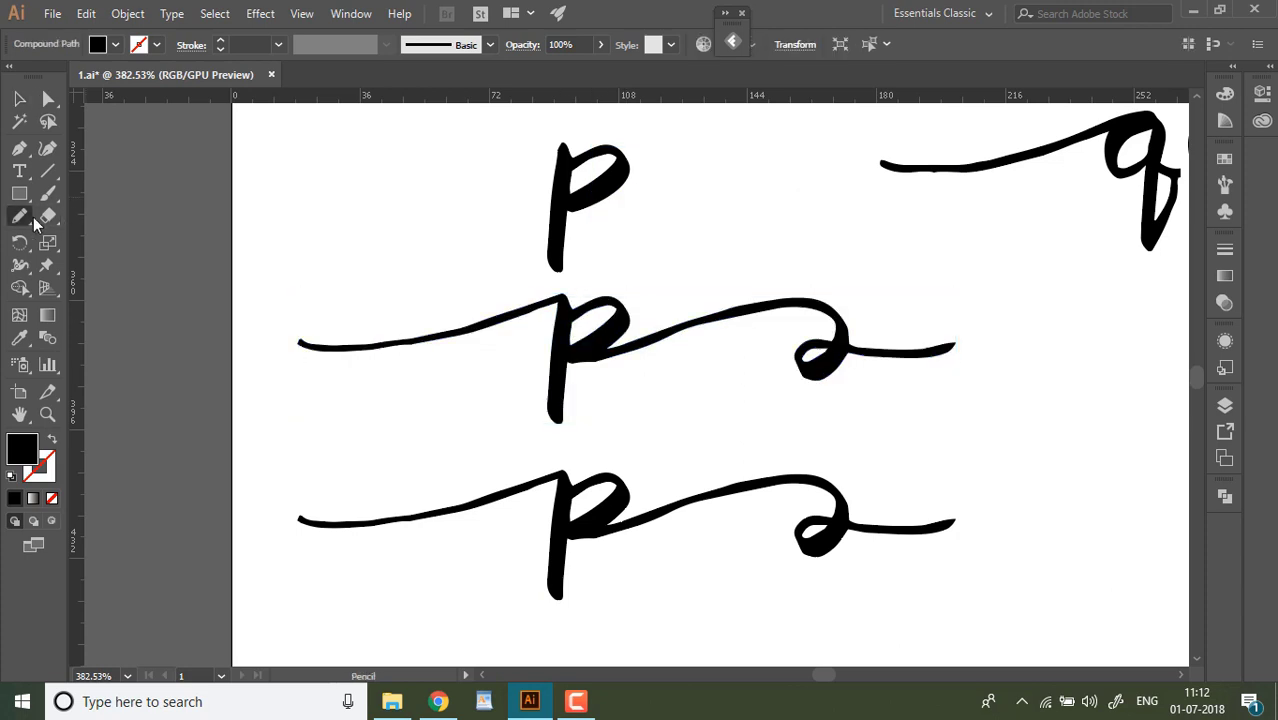
key(v)
click(420, 334)
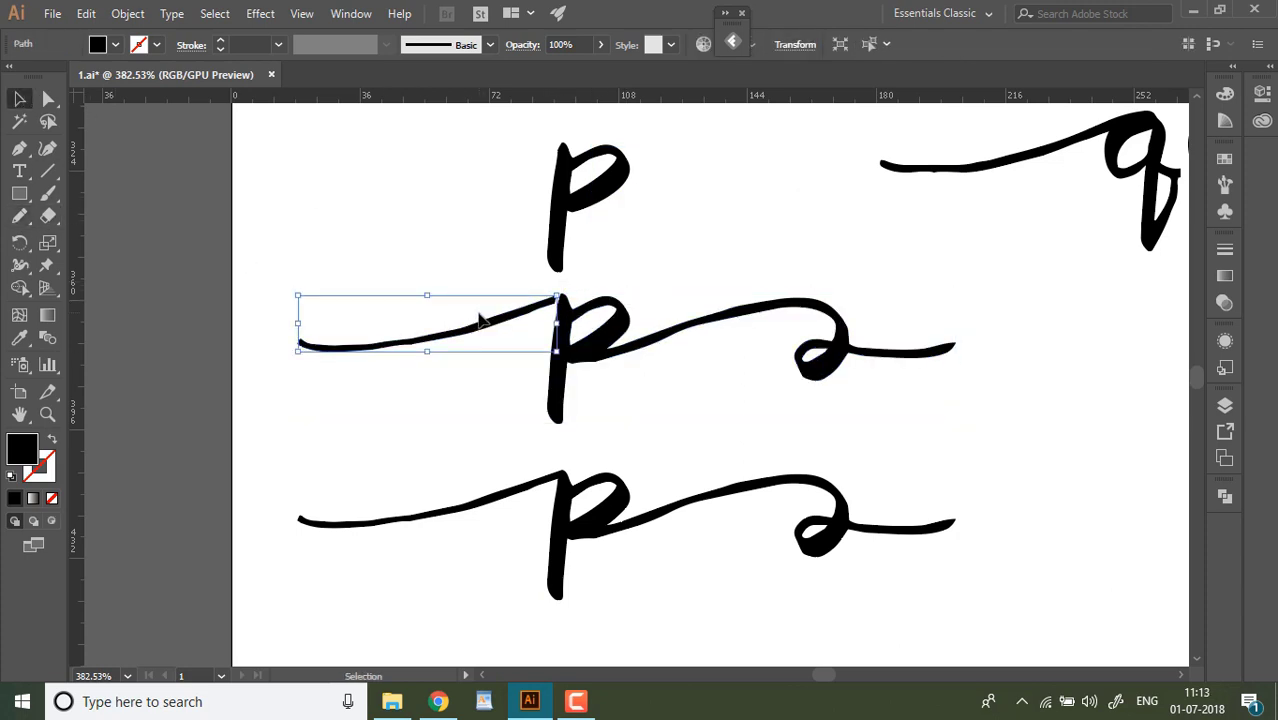
key(Delete)
Cut the bottom p's tail stroke at the bowl with the Eraser and delete it, leaving a lead-in p.
click(48, 217)
ctrl+click(590, 535)
drag(574, 543, 640, 500)
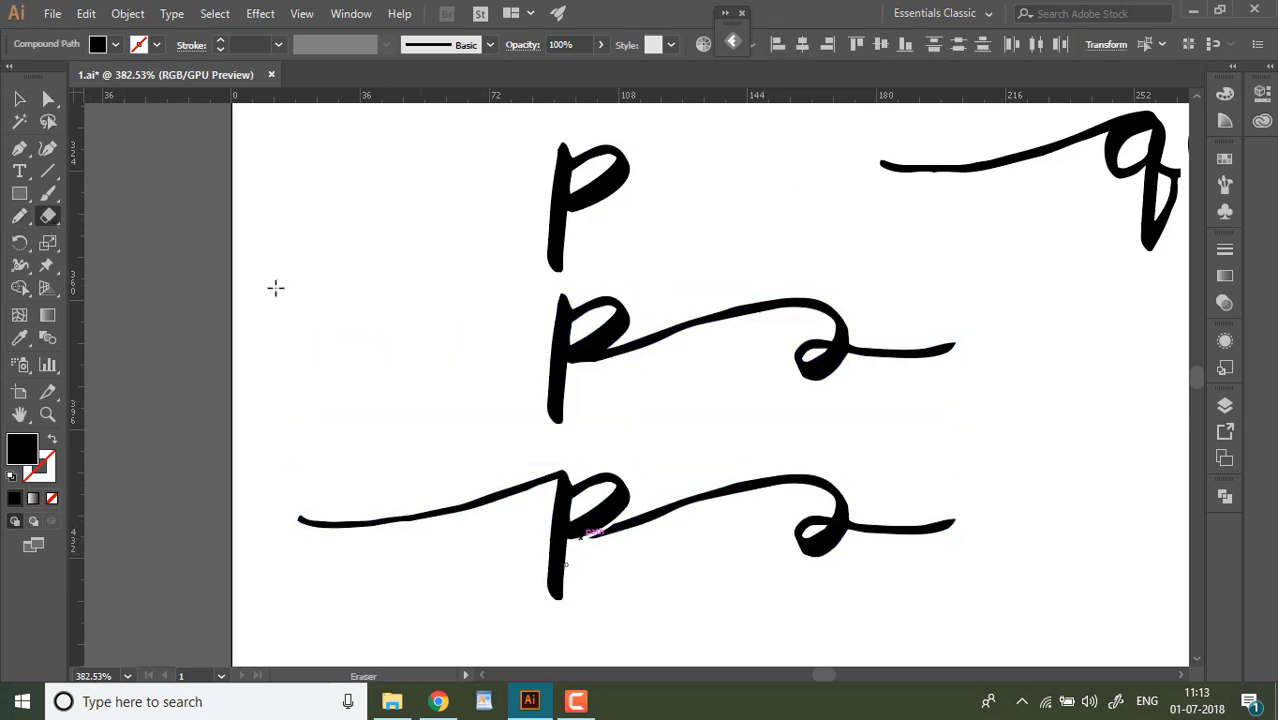
click(19, 99)
click(400, 385)
click(631, 525)
key(Delete)
Move the p variants up onto the baseline guide, side by side at the artboard's left edge.
key(ctrl+minus)
key(ctrl+minus)
key(ctrl+minus)
key(ctrl+minus)
drag(614, 335, 436, 189)
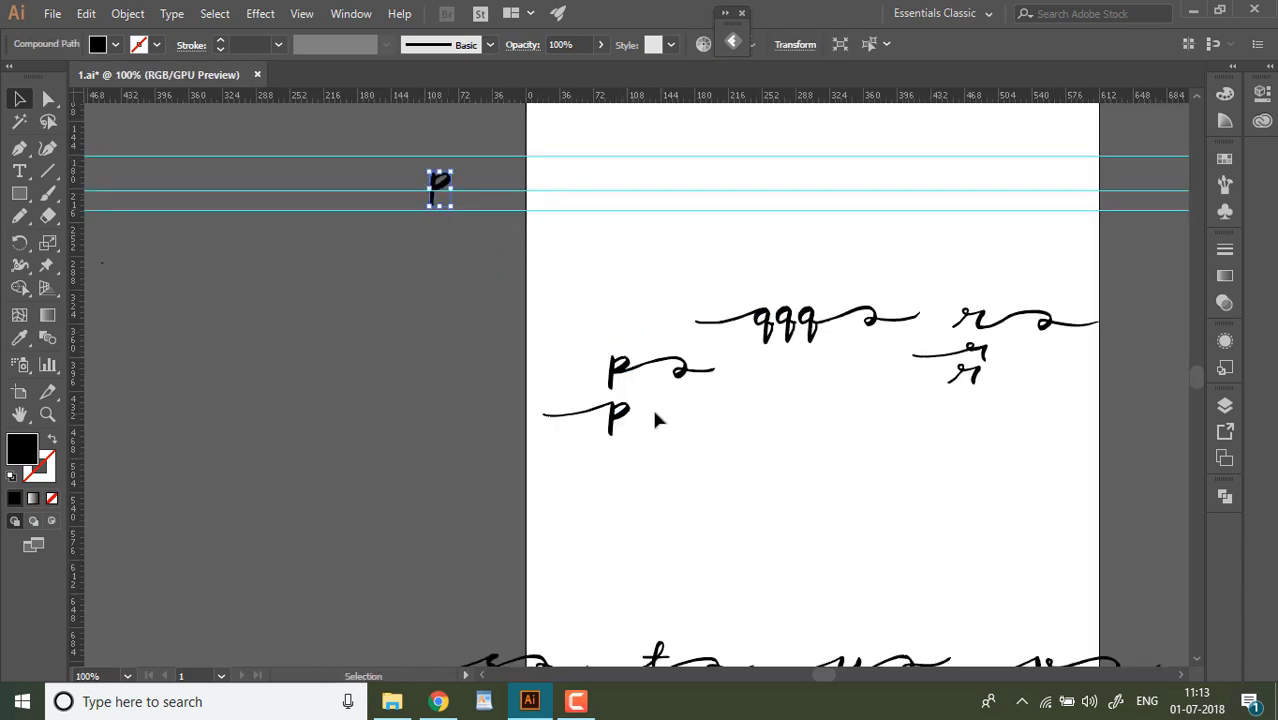
drag(612, 369, 459, 187)
Move the q variants and the three r variants up onto the baseline guide, continuing the row beside the p variants.
mouse_move(765, 322)
mouse_down()
mouse_move(628, 191)
mouse_move(591, 184)
mouse_up()
drag(970, 351, 765, 182)
mouse_move(968, 332)
mouse_down()
mouse_move(858, 200)
mouse_move(822, 187)
mouse_up()
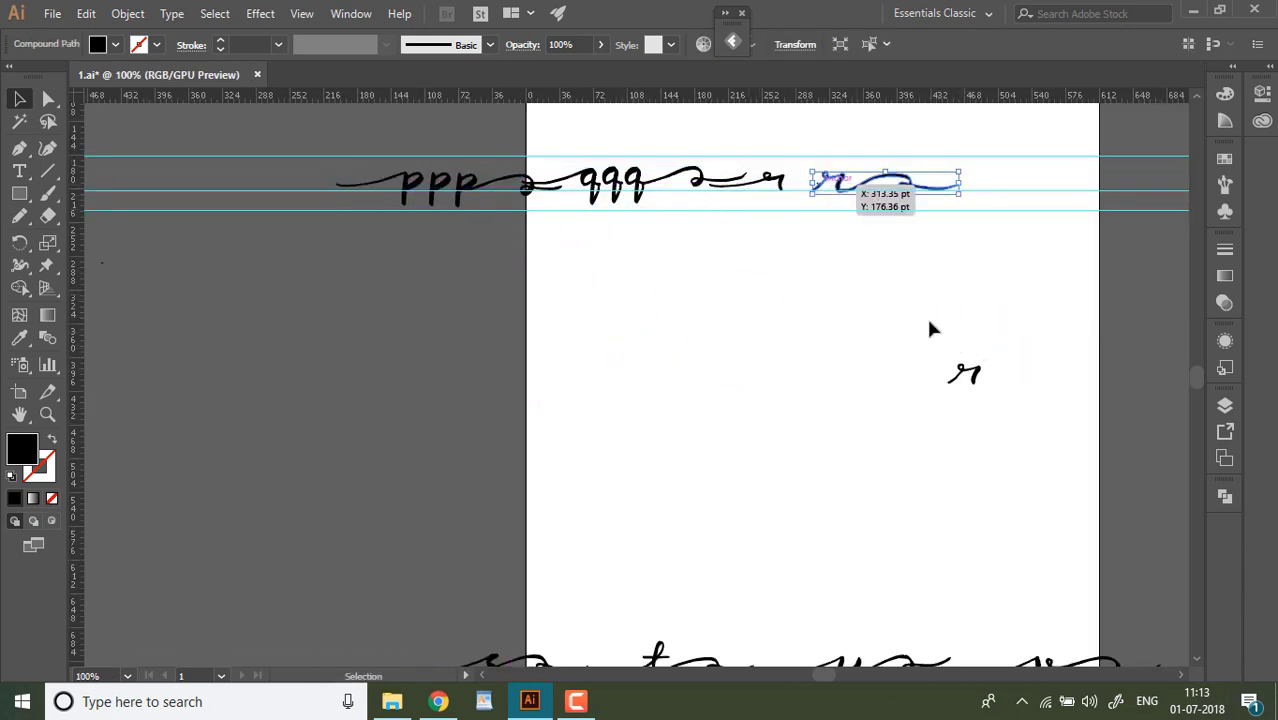
mouse_move(968, 373)
mouse_down()
mouse_move(793, 182)
mouse_move(804, 181)
mouse_move(385, 165)
mouse_move(452, 220)
mouse_up()
click(830, 222)
Adjust the height of the p variants so they line up with each other on the baseline guide.
click(47, 415)
key(v)
drag(603, 615, 1078, 384)
click(1070, 490)
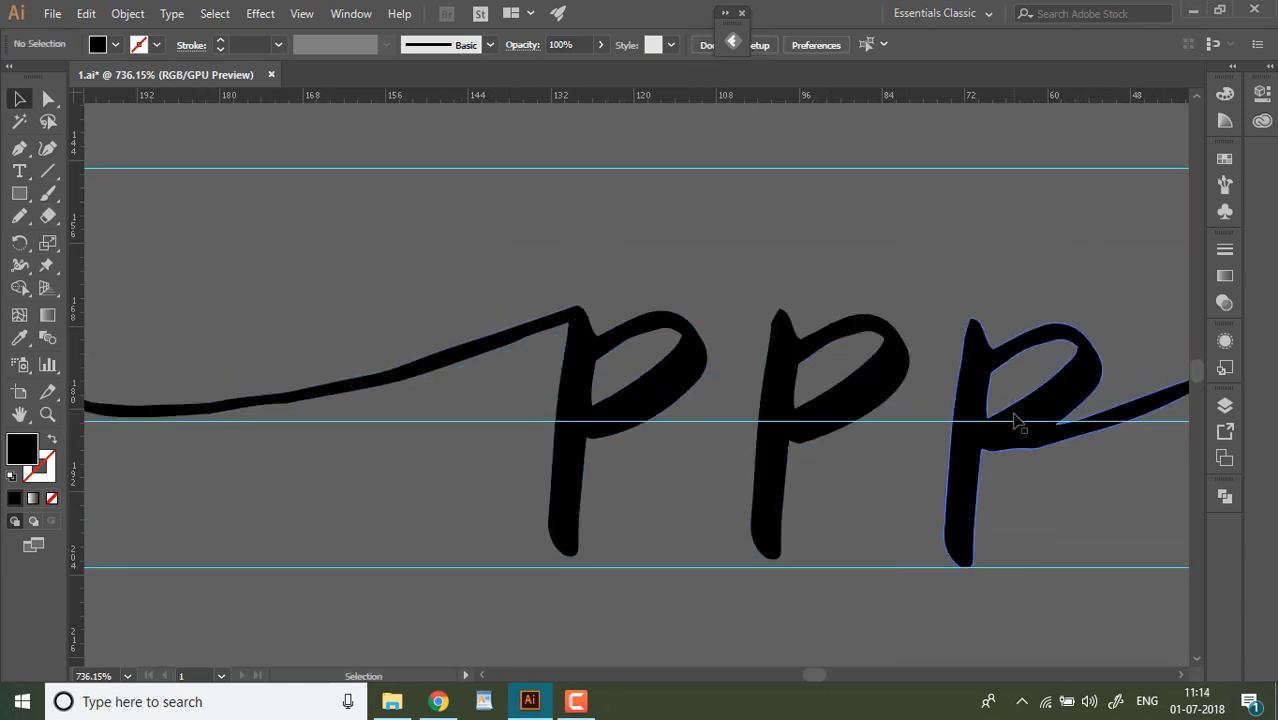
drag(1014, 415, 1013, 406)
click(786, 427)
drag(568, 466, 568, 471)
click(155, 425)
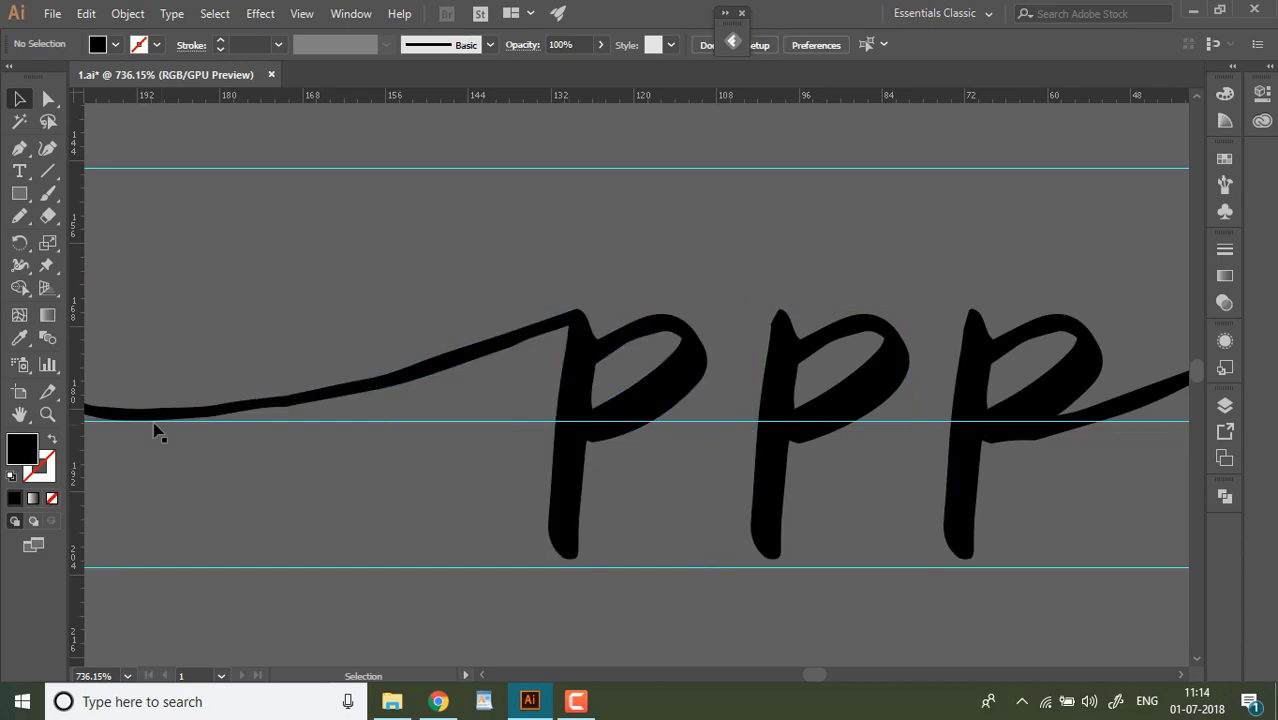
Align the q variants vertically so their bowls rest on the baseline guide and their stems reach the descender guide.
key(space)
drag(1140, 455, 604, 422)
drag(1140, 430, 252, 422)
drag(414, 184, 888, 350)
drag(852, 343, 848, 381)
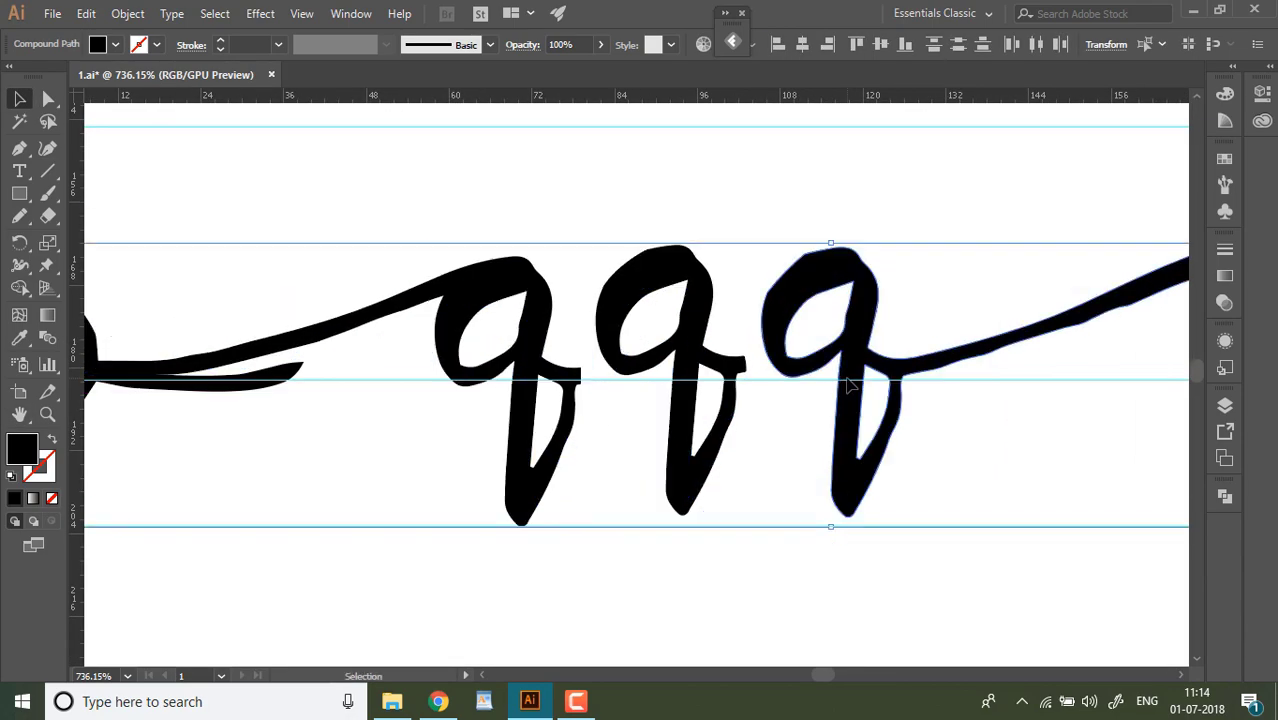
click(990, 449)
drag(683, 443, 682, 453)
drag(833, 449, 864, 494)
click(896, 487)
click(902, 483)
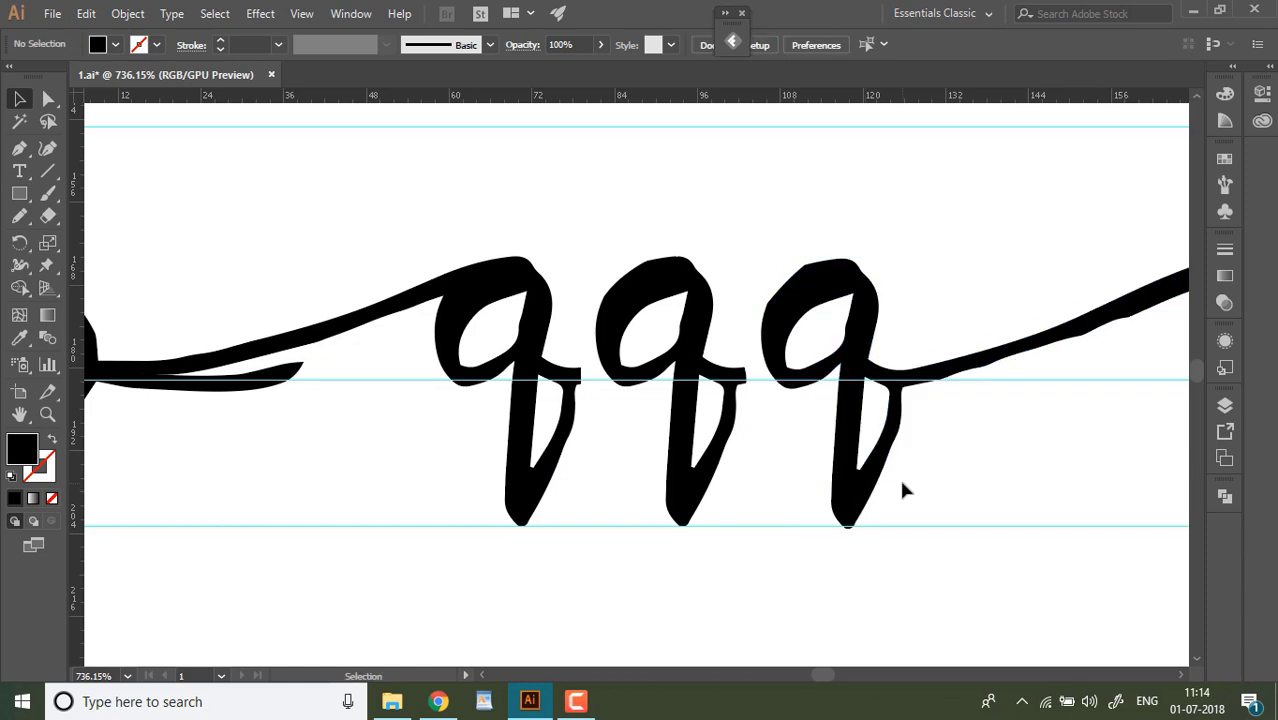
Raise each of the three r variants so their feet rest on the baseline guide.
scroll(902, 490, right, 15)
drag(472, 344, 470, 334)
drag(557, 345, 557, 333)
drag(771, 343, 771, 332)
click(901, 426)
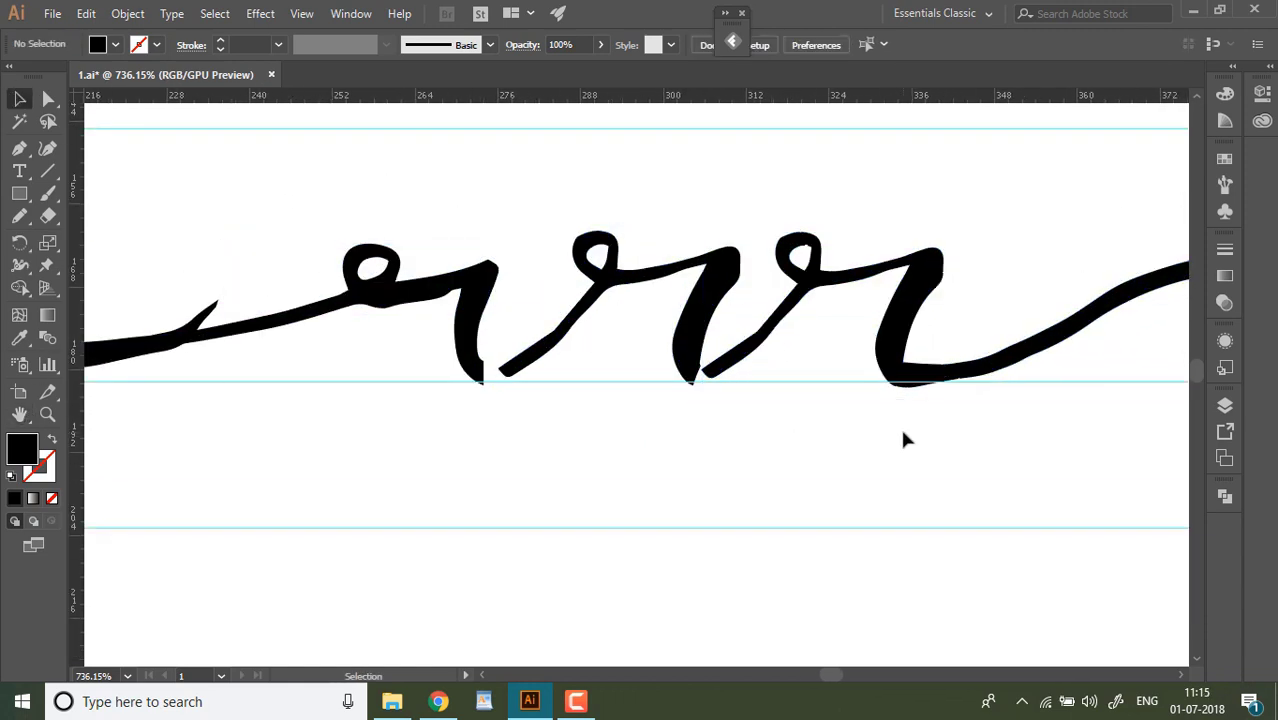
Shift the aligned p, q and r variants left along the guides to free space on the artboard.
drag(900, 415, 446, 288)
key(ctrl+minus)
key(ctrl+minus)
key(ctrl+minus)
key(ctrl+minus)
key(ctrl+minus)
key(ctrl+minus)
key(ctrl+minus)
key(ctrl+minus)
key(ctrl+minus)
drag(642, 408, 485, 366)
mouse_move(493, 377)
mouse_down()
mouse_move(440, 404)
mouse_move(374, 379)
mouse_up()
click(225, 391)
Duplicate the s, t, u and v glyphs twice each, stacking the copies straight above the originals.
click(47, 414)
drag(556, 552, 640, 556)
click(19, 100)
drag(400, 507, 400, 460)
drag(400, 460, 400, 414)
drag(635, 508, 641, 409)
drag(783, 511, 785, 474)
drag(785, 474, 786, 431)
drag(1041, 513, 1041, 472)
drag(1041, 472, 1041, 429)
Cut both connecting strokes off the top s, the tail off the middle s and the lead-in off the bottom s with the Eraser.
click(47, 414)
drag(420, 434, 886, 323)
click(48, 215)
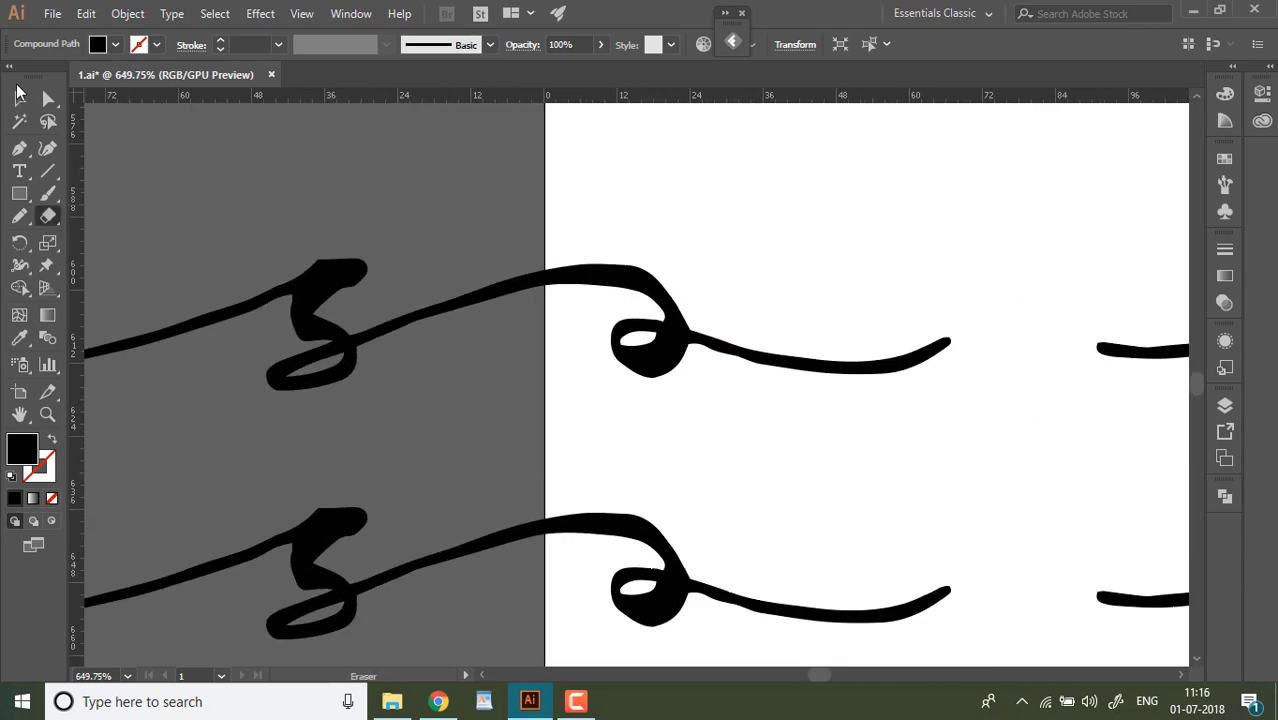
click(19, 98)
drag(471, 190, 690, 634)
click(19, 414)
mouse_move(165, 434)
mouse_down()
mouse_move(242, 528)
mouse_move(251, 631)
mouse_up()
click(52, 215)
drag(372, 222, 392, 186)
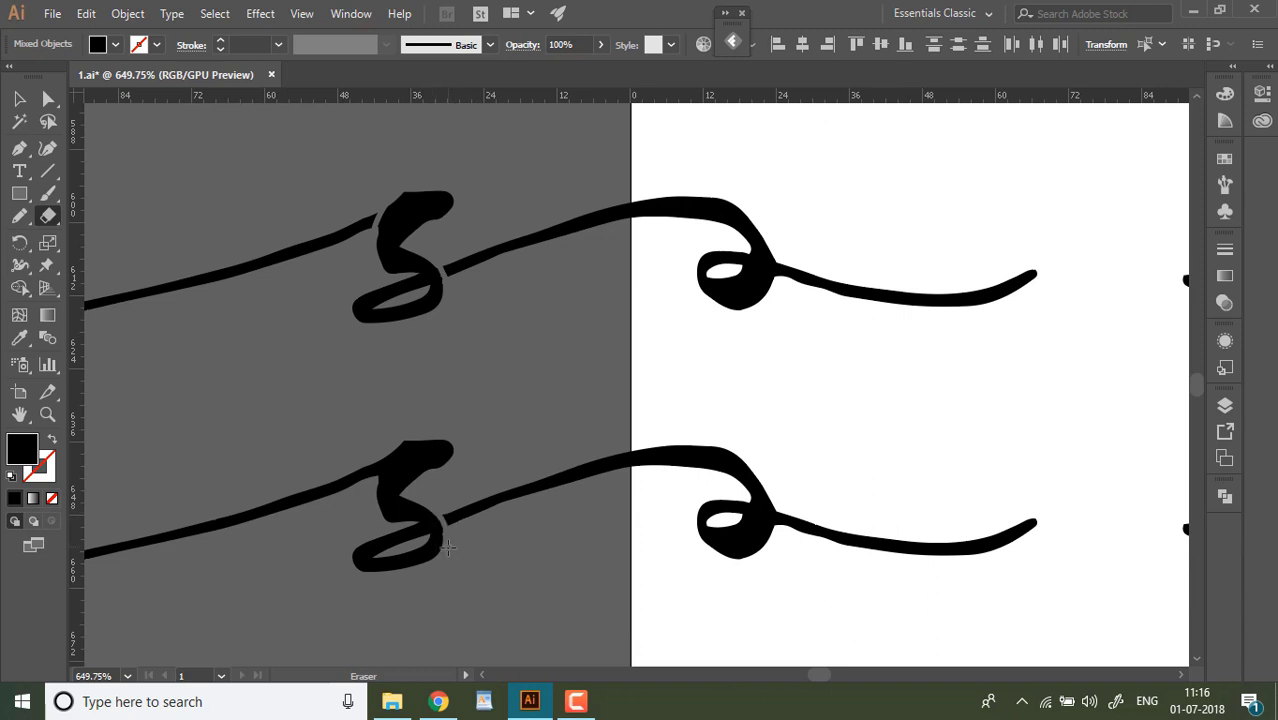
drag(190, 553, 188, 235)
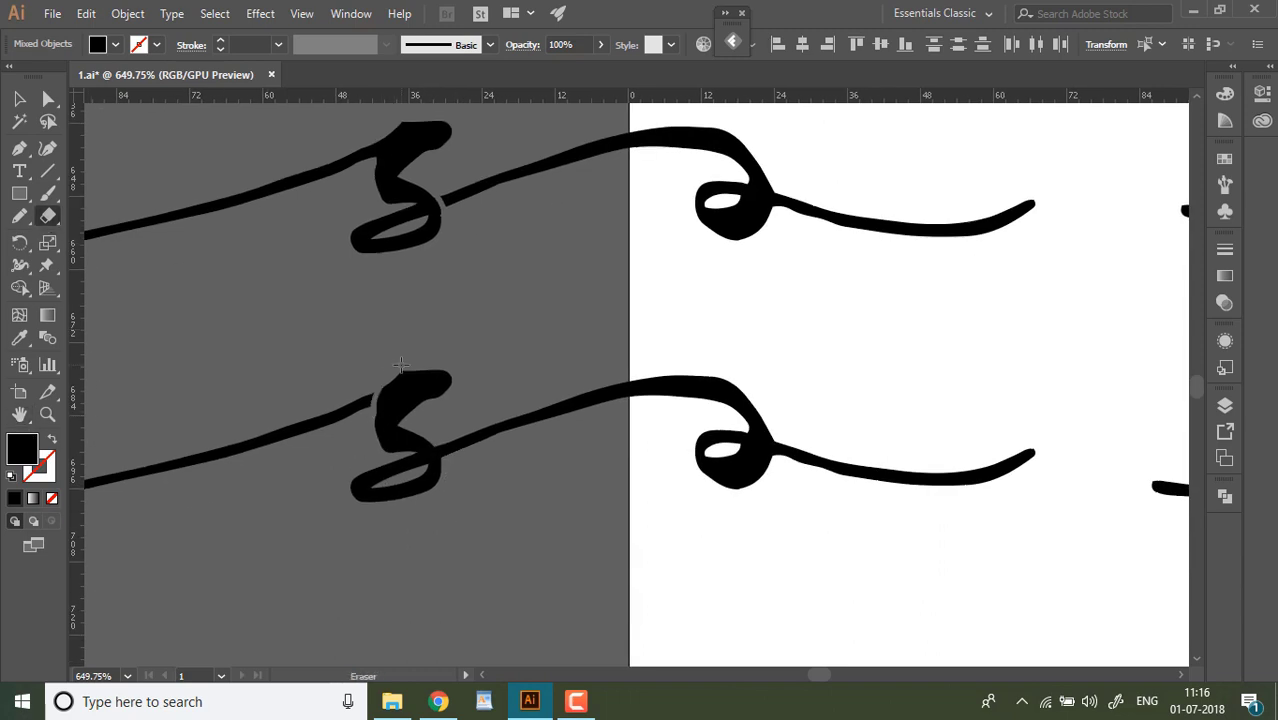
Delete the cut-off s strokes, leaving a bare s, a lead-in s and a tail s.
click(19, 98)
click(265, 345)
click(300, 431)
key(Delete)
click(19, 414)
drag(182, 190, 174, 513)
click(19, 98)
click(519, 490)
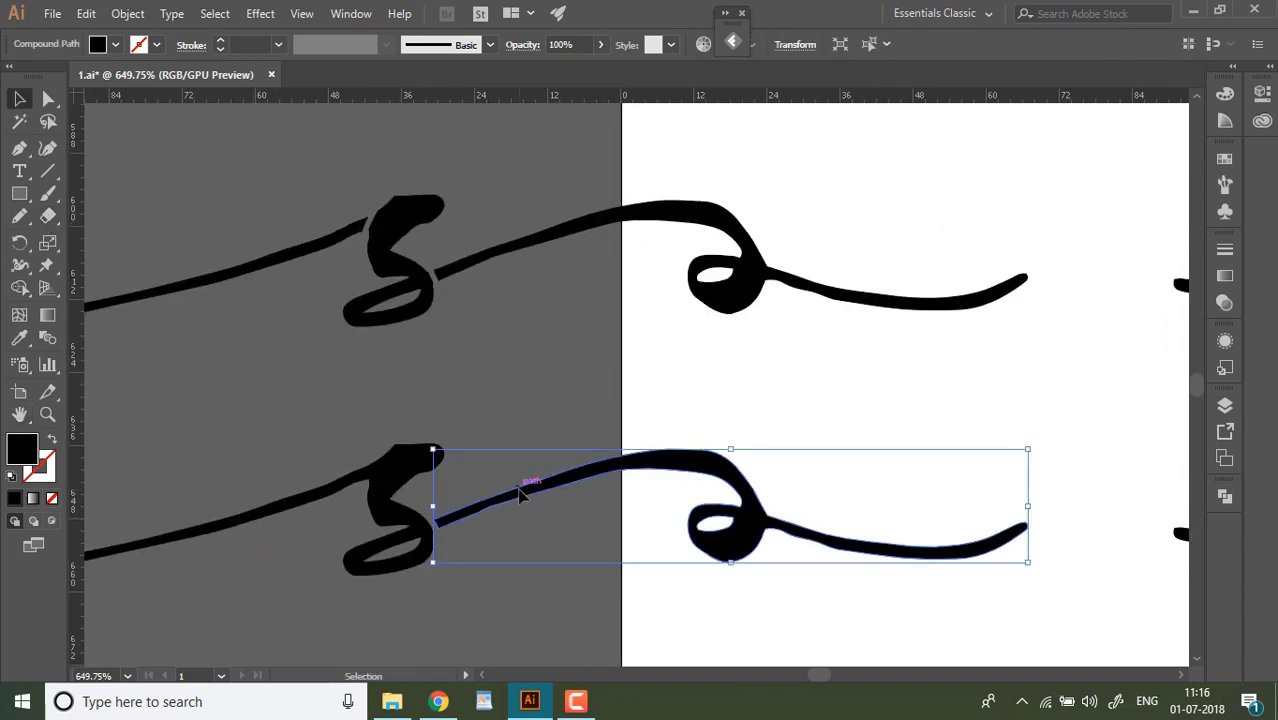
key(Delete)
click(475, 256)
key(Delete)
click(349, 234)
key(Delete)
Move the stacks of s, t, u and v glyphs up into the upper part of the artboard.
key(ctrl+0)
mouse_move(381, 486)
mouse_down()
mouse_move(408, 594)
mouse_move(537, 255)
mouse_up()
drag(530, 560, 535, 332)
drag(620, 520, 930, 615)
drag(856, 598, 846, 368)
click(700, 430)
Cut both connecting strokes off the top t, the tail off the middle t and the lead-in off the bottom t with the Eraser.
click(48, 415)
drag(520, 300, 650, 315)
click(19, 98)
drag(432, 490, 322, 316)
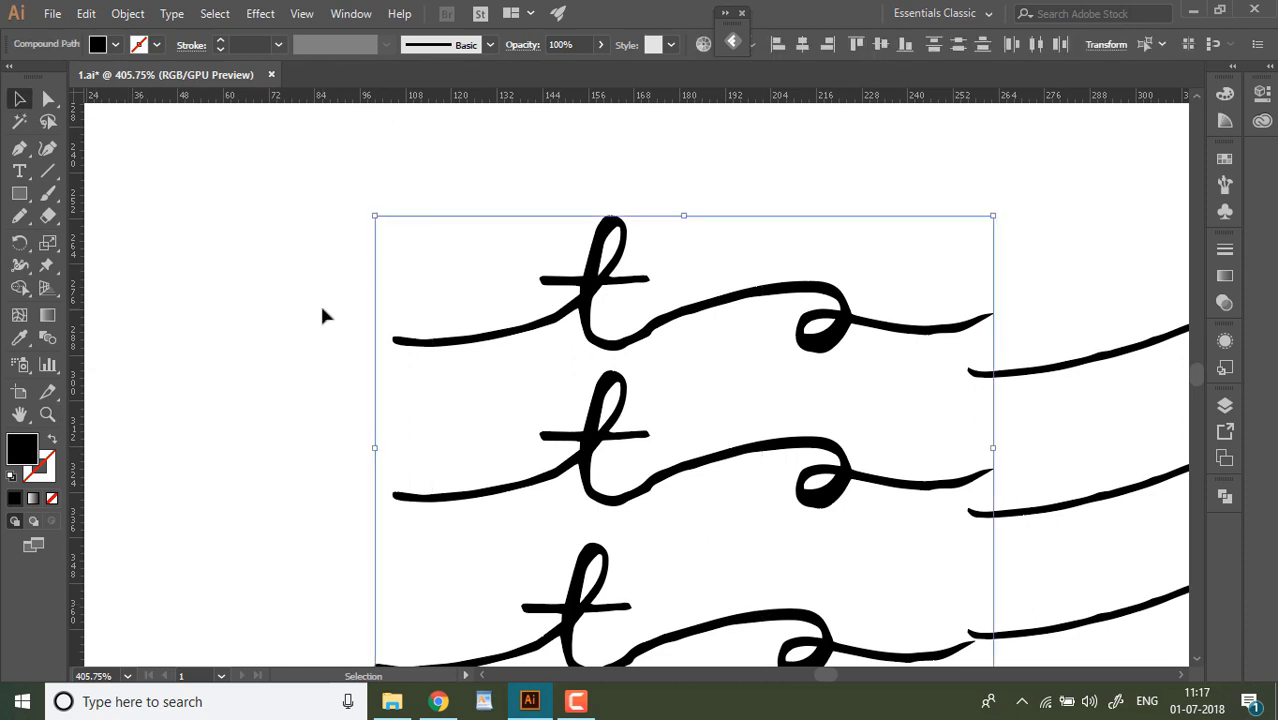
key(shift+e)
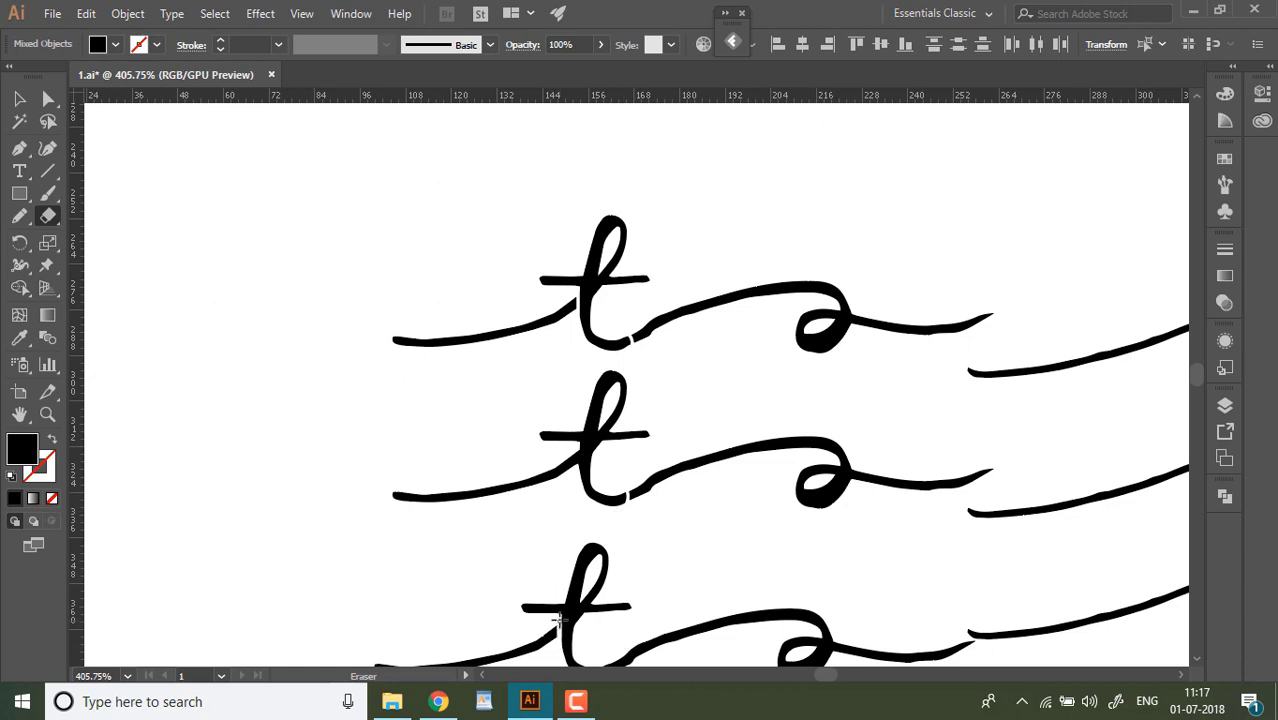
Delete the cut-off t strokes, leaving a bare t, a lead-in t and a tail t.
key(v)
click(505, 337)
shift+click(635, 492)
shift+click(527, 649)
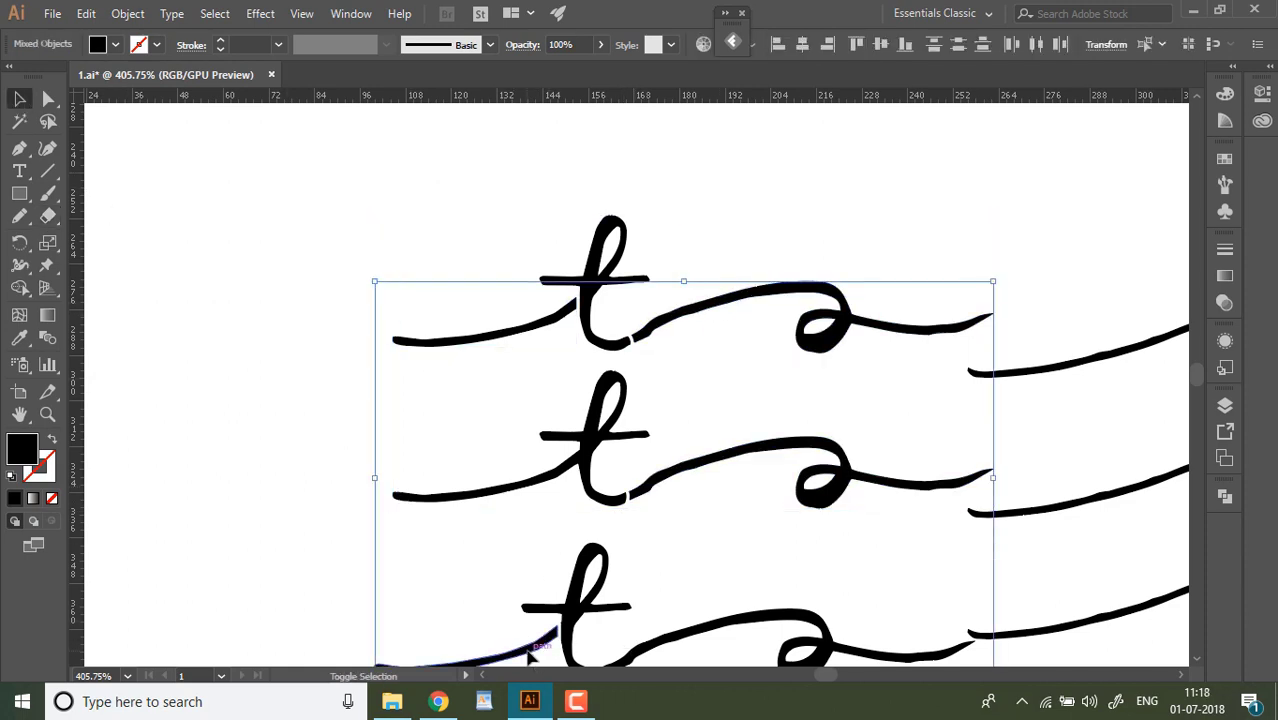
key(Delete)
Cut both connecting strokes off the top u, the tail off the middle u and the lead-in off the bottom u with the Eraser.
drag(484, 249, 644, 588)
click(19, 414)
drag(1099, 495, 210, 386)
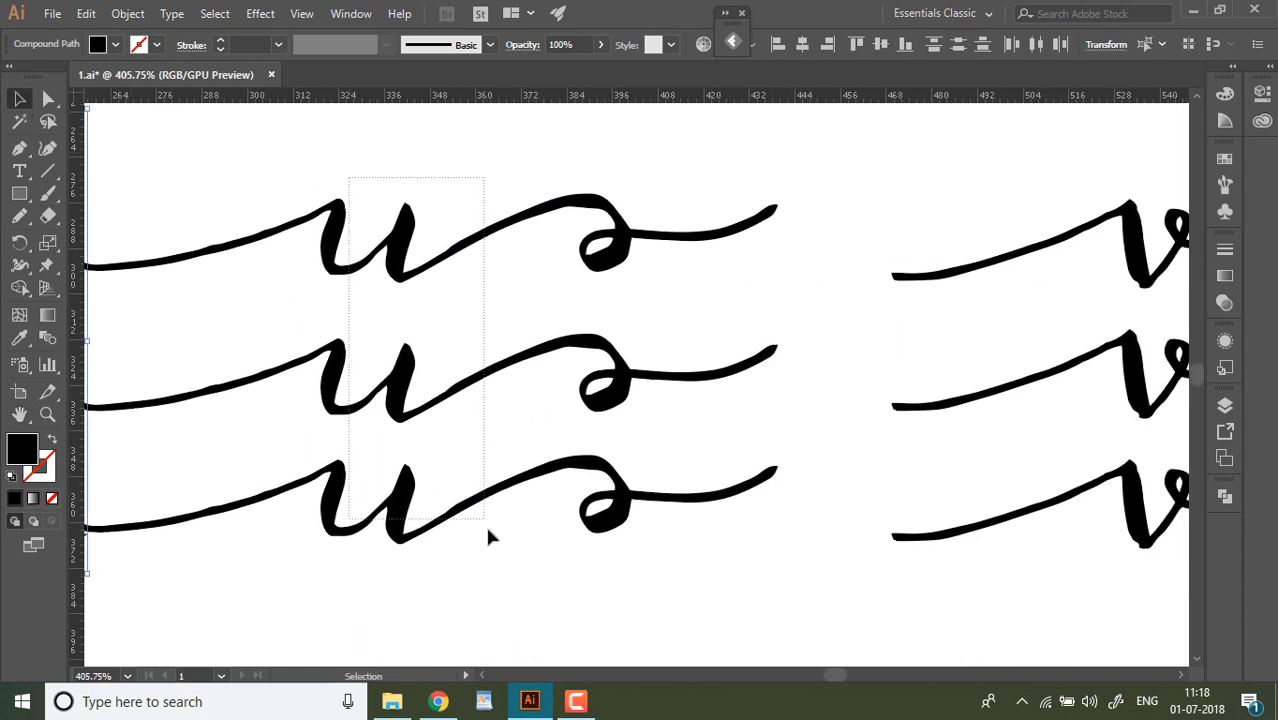
key(shift+e)
drag(328, 216, 340, 200)
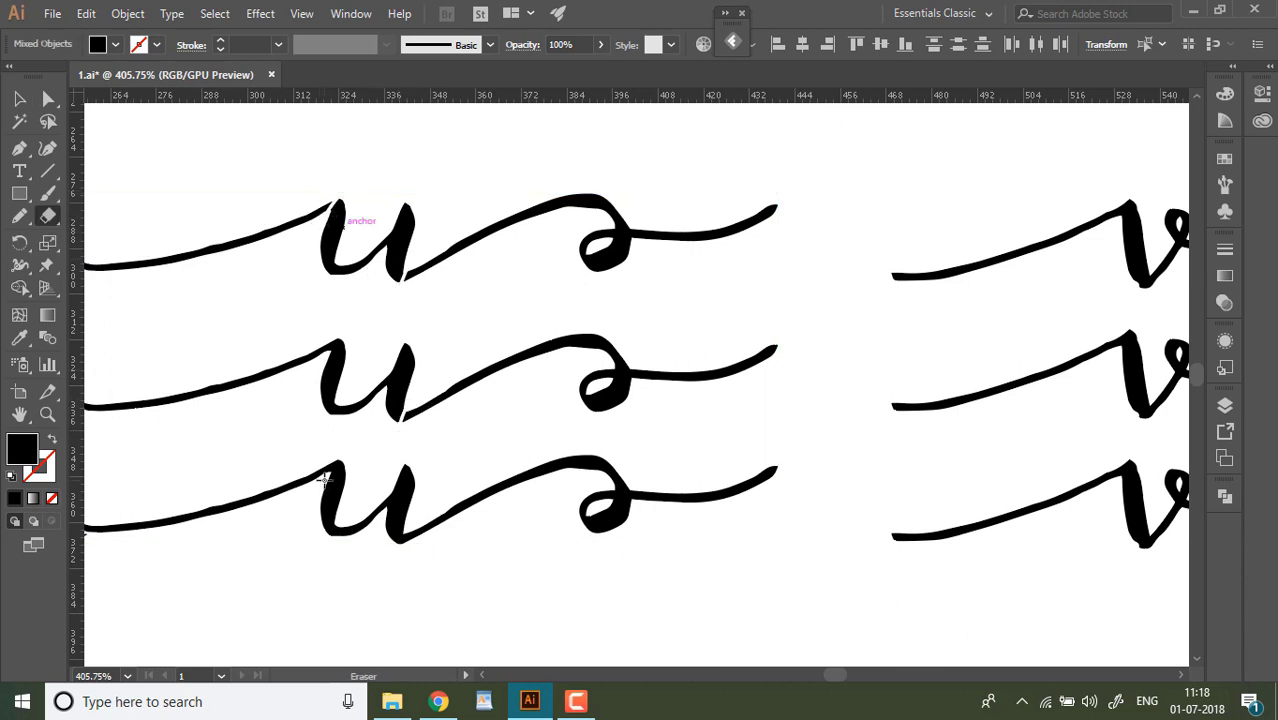
drag(327, 477, 338, 460)
Delete the cut-off u strokes, leaving a bare u, a lead-in u and a tail u.
key(v)
drag(248, 203, 276, 303)
drag(264, 464, 290, 555)
drag(495, 182, 522, 412)
key(Delete)
Cut both connecting strokes off the top v, the tail off the middle v and the lead-in off the bottom v with the Eraser.
drag(748, 400, 121, 380)
click(20, 98)
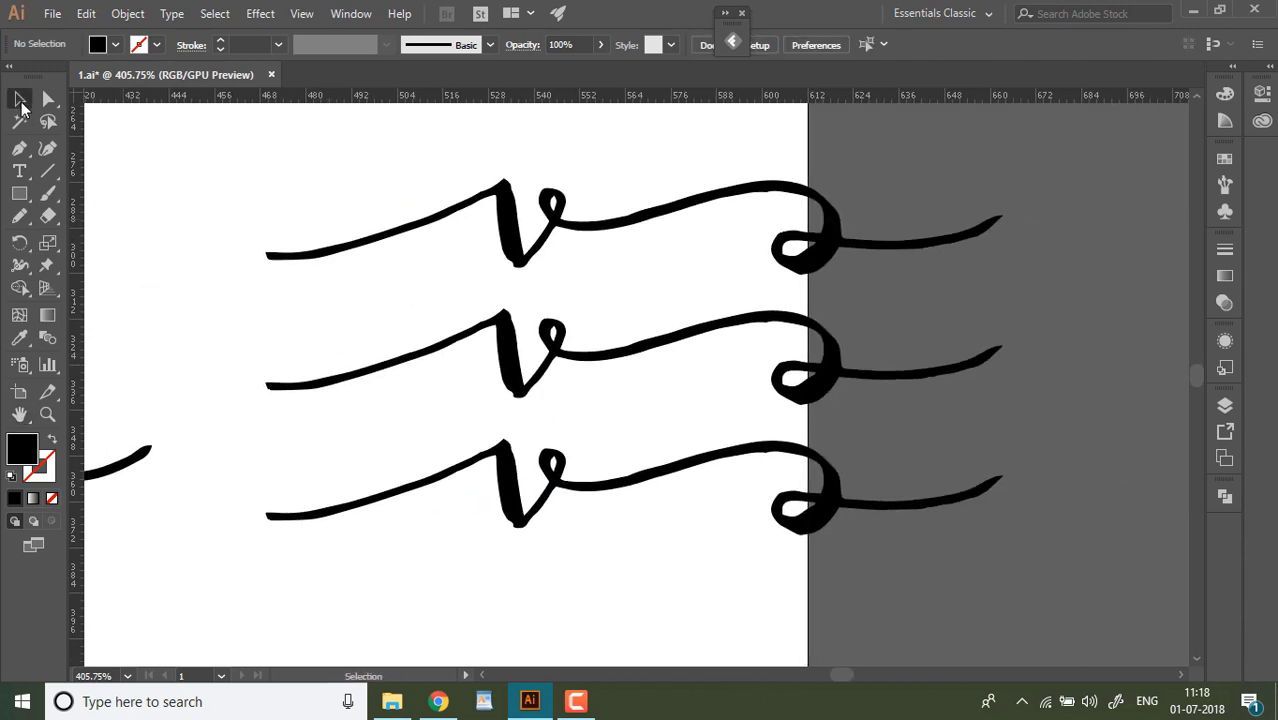
drag(356, 204, 540, 602)
click(48, 216)
drag(498, 172, 493, 199)
drag(574, 217, 559, 236)
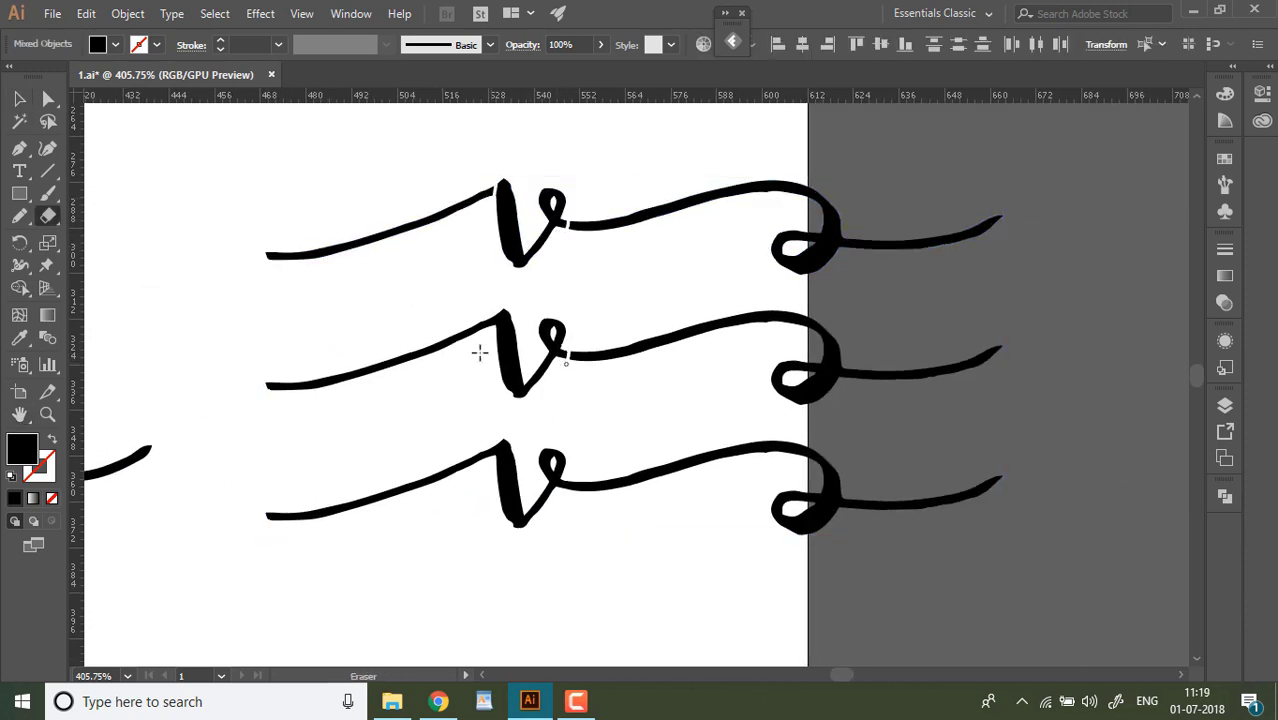
drag(493, 434, 495, 460)
Delete the cut-off v strokes, leaving a bare v, a lead-in v and a tail v.
click(20, 98)
click(354, 221)
click(356, 243)
shift+click(372, 499)
shift+click(667, 209)
shift+click(682, 334)
key(Delete)
Move the t, u and v stacks up to the guides beside the s stack.
key(ctrl+0)
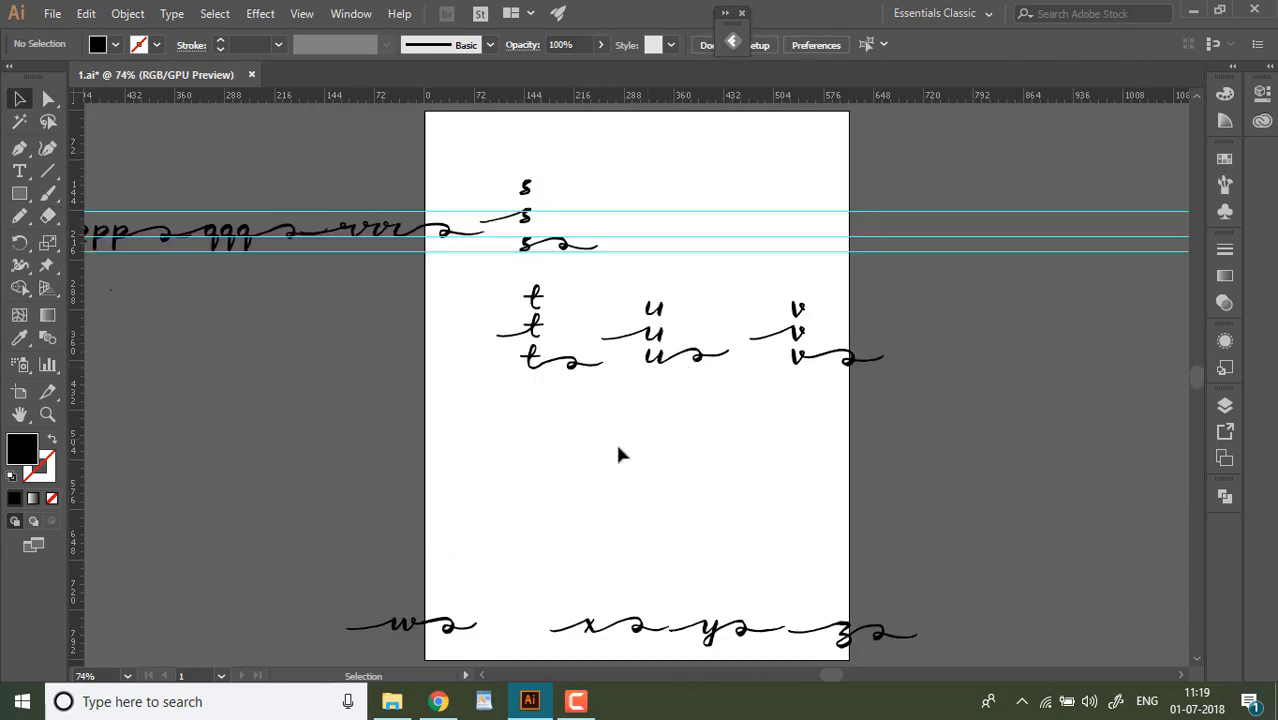
drag(532, 354, 611, 235)
drag(655, 360, 688, 246)
drag(797, 332, 770, 224)
Place the bare, lead-in and tail s variants side by side on the baseline guide.
key(z)
drag(471, 165, 665, 337)
key(v)
drag(303, 168, 211, 306)
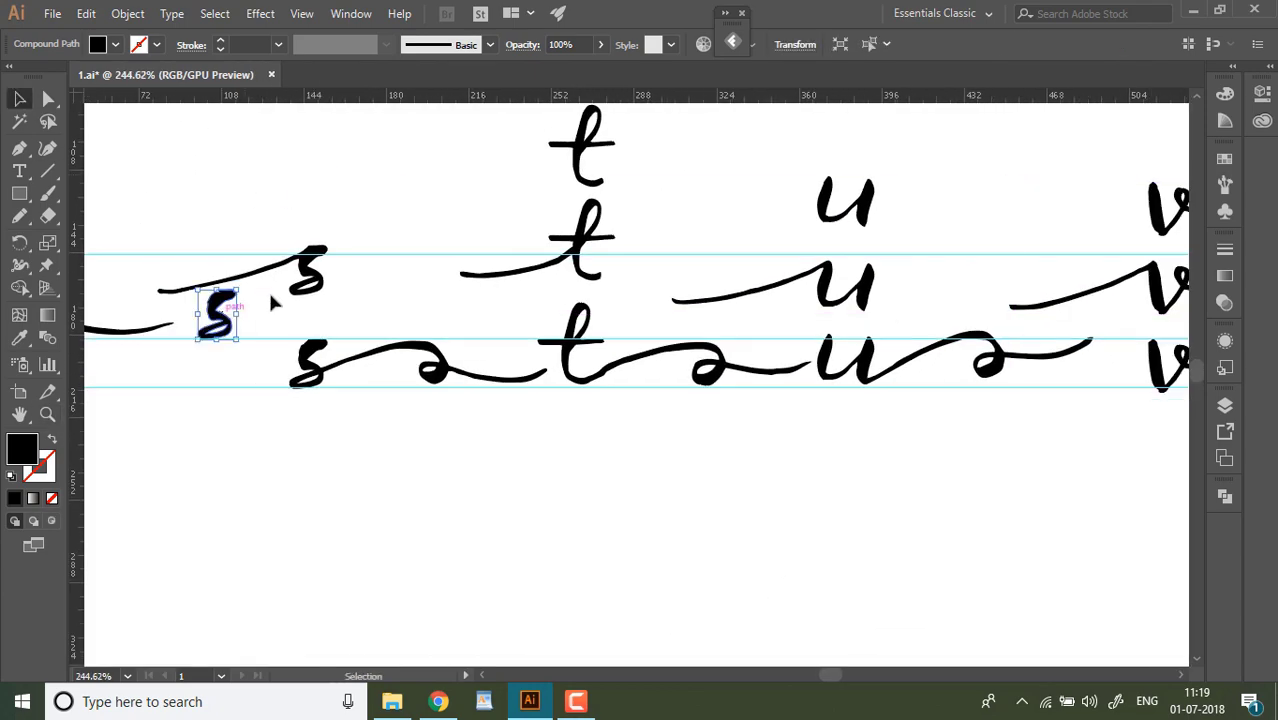
drag(306, 262, 183, 306)
drag(298, 354, 244, 305)
Line up the three t variants on the baseline guide after the s variants.
drag(580, 248, 357, 305)
drag(567, 340, 396, 296)
drag(581, 164, 438, 315)
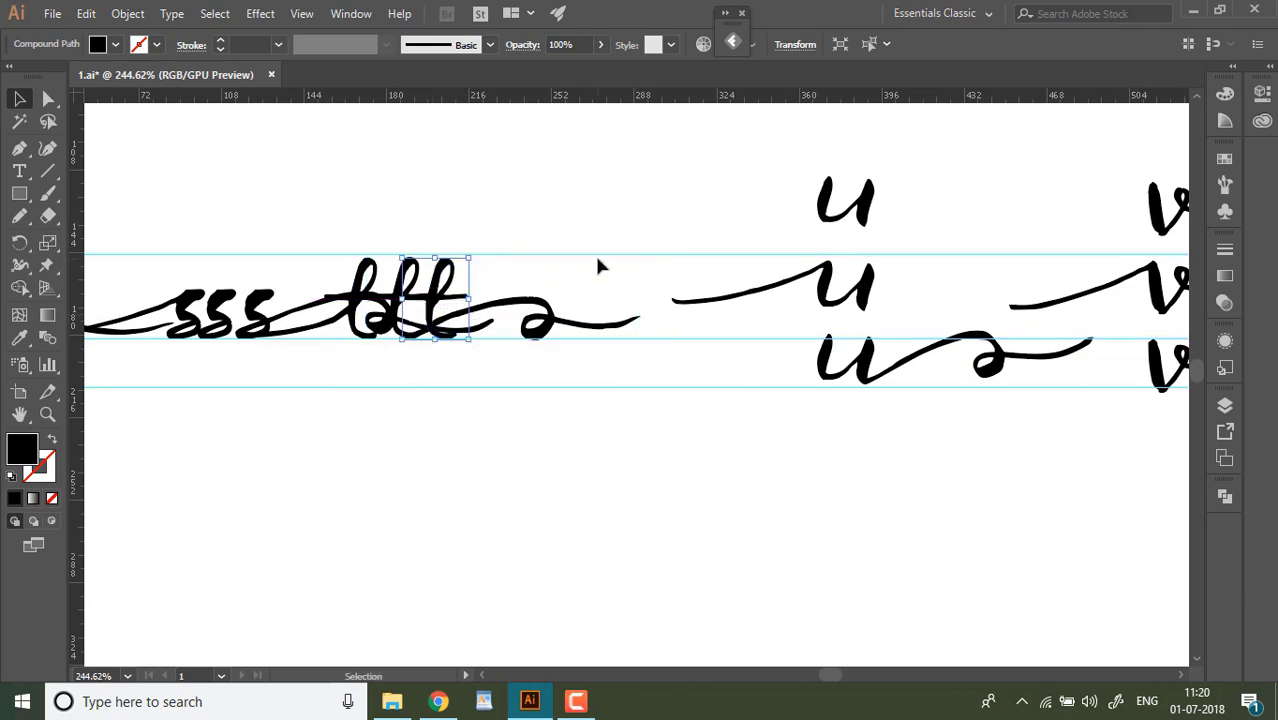
Line up the lead-in, bare and tail u variants on the baseline guide after the t variants.
drag(834, 277, 570, 309)
mouse_move(835, 201)
mouse_down()
mouse_move(630, 314)
mouse_move(640, 318)
mouse_up()
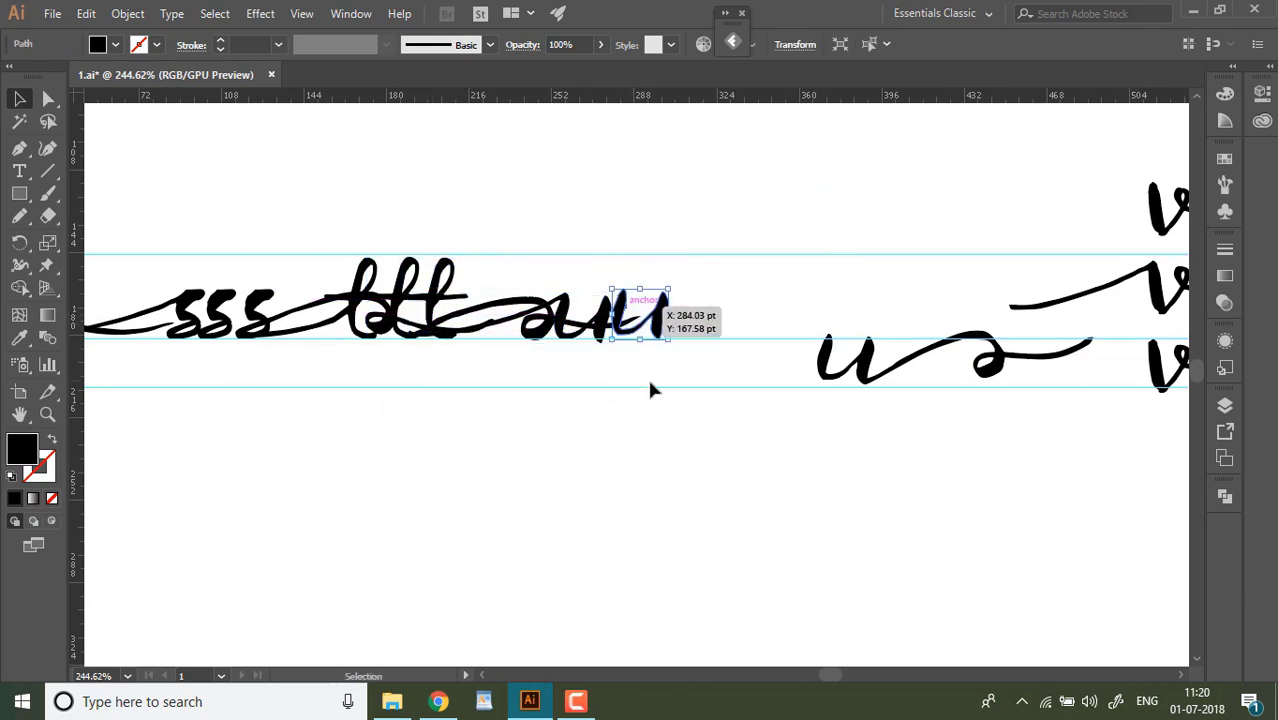
click(722, 360)
drag(844, 367, 700, 325)
click(748, 425)
Line up the three v variants on the baseline guide after the u variants.
drag(835, 675, 844, 675)
mouse_move(680, 224)
mouse_down()
mouse_move(338, 348)
mouse_move(331, 329)
mouse_up()
drag(689, 307, 387, 328)
click(510, 420)
drag(676, 372, 420, 321)
click(434, 435)
Move the w, x, y and z glyphs up below the guides and stack two vertical duplicates of each.
key(ctrl+0)
mouse_move(399, 626)
mouse_down()
mouse_move(472, 292)
mouse_move(472, 313)
mouse_up()
key(ctrl+d)
drag(592, 583, 608, 640)
mouse_move(592, 632)
mouse_down()
mouse_move(618, 300)
mouse_move(620, 322)
mouse_up()
drag(620, 322, 620, 344)
mouse_move(687, 609)
mouse_down()
mouse_move(737, 644)
mouse_move(741, 291)
mouse_up()
drag(741, 291, 738, 319)
drag(738, 319, 738, 347)
drag(824, 602, 868, 648)
drag(844, 638, 605, 398)
drag(605, 398, 605, 467)
Erase small gaps that detach the lead-in from the first and third w and the tail from the first and second w.
click(47, 414)
drag(437, 277, 856, 528)
click(20, 98)
drag(484, 270, 649, 565)
key(shift+e)
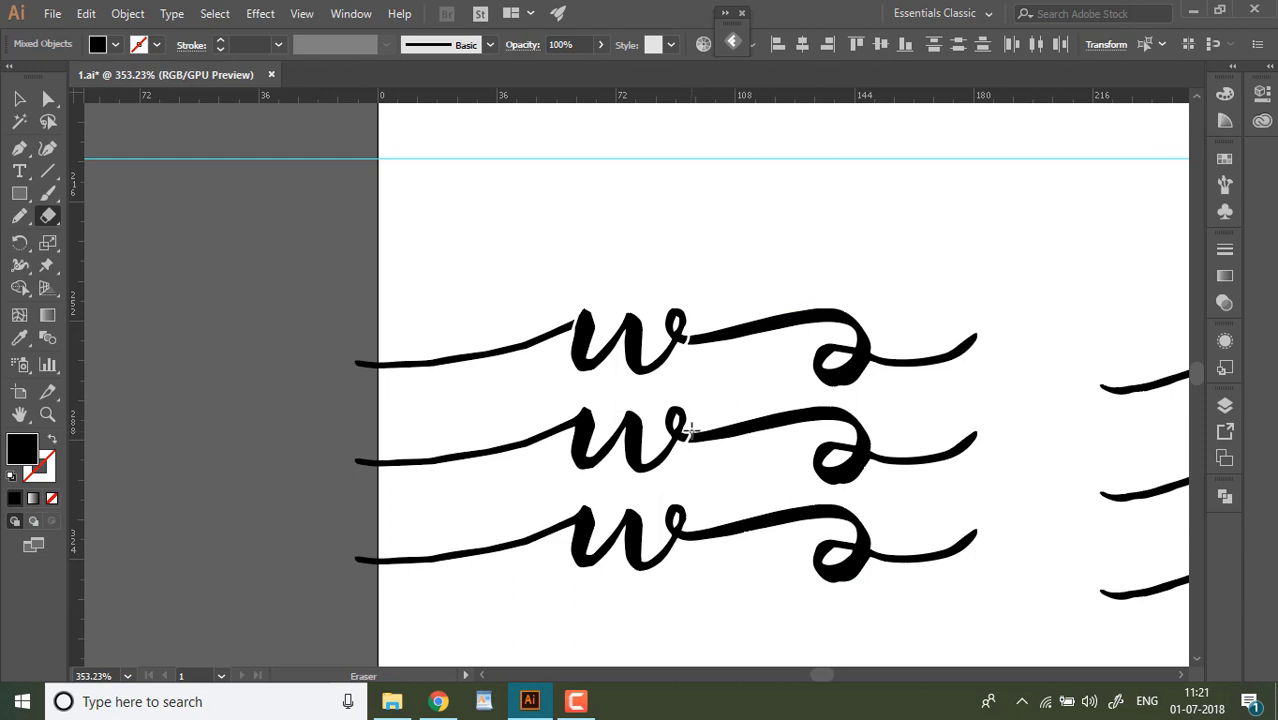
Delete the detached lead-ins and tails of the w stack, leaving bare, lead-in and tail variants.
click(20, 98)
click(478, 355)
shift+click(484, 551)
shift+click(756, 326)
shift+click(756, 424)
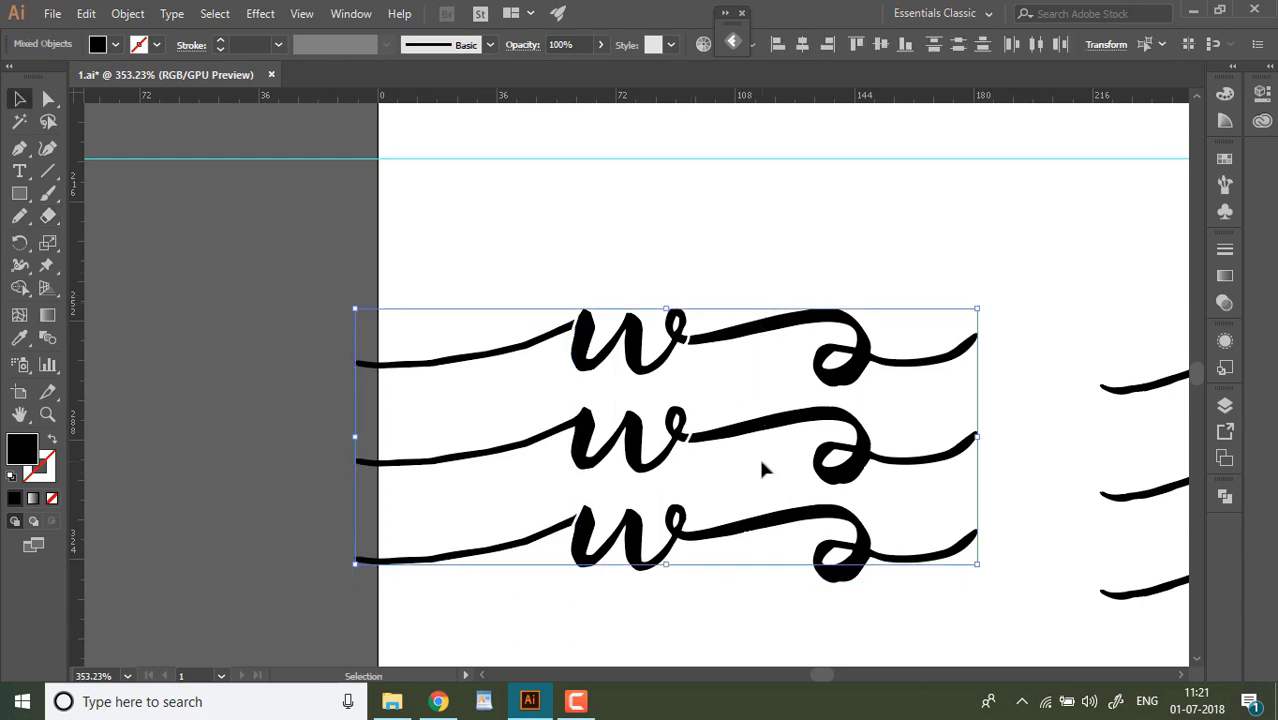
key(Delete)
Erase gaps that detach the lead-in from the first and third x and the tail from the first and second x.
click(20, 414)
mouse_move(1127, 292)
mouse_down()
mouse_move(291, 217)
mouse_move(407, 530)
mouse_up()
click(20, 98)
click(48, 217)
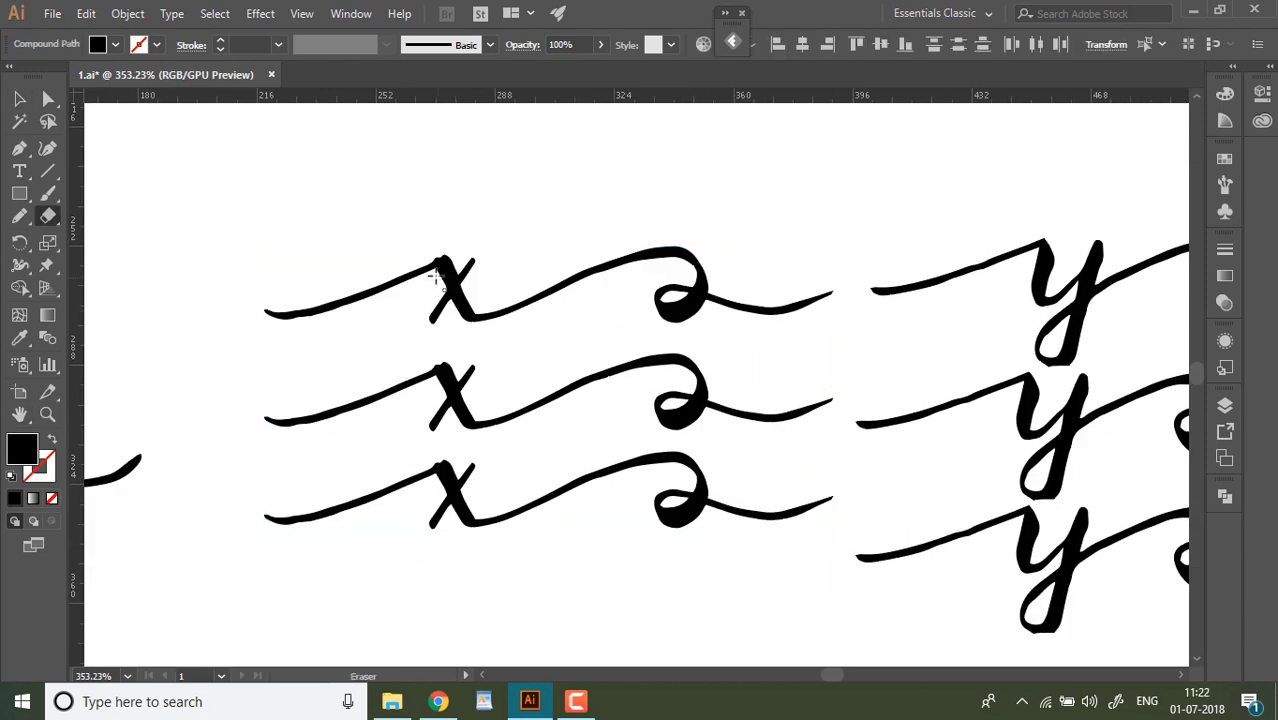
click(432, 262)
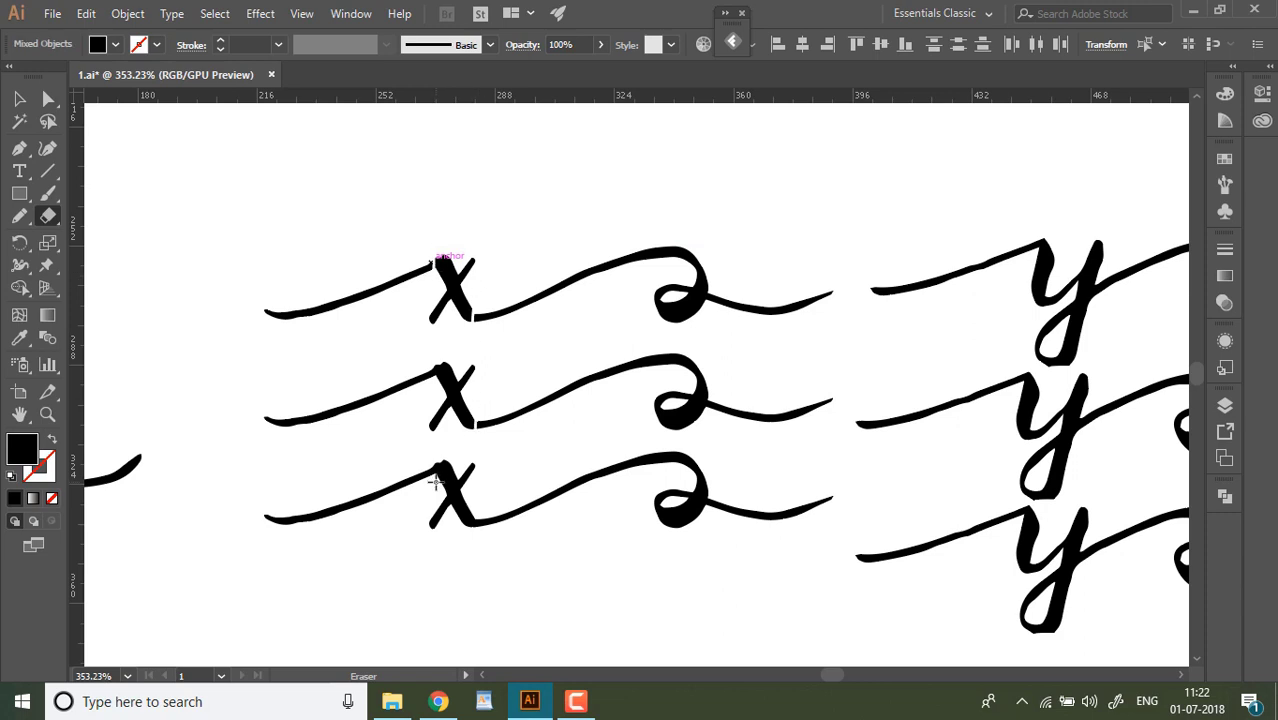
click(434, 470)
Delete the detached lead-ins and tails of the x stack, leaving bare, lead-in and tail variants.
click(20, 98)
drag(259, 262, 302, 328)
shift+click(358, 502)
drag(562, 209, 568, 398)
key(Delete)
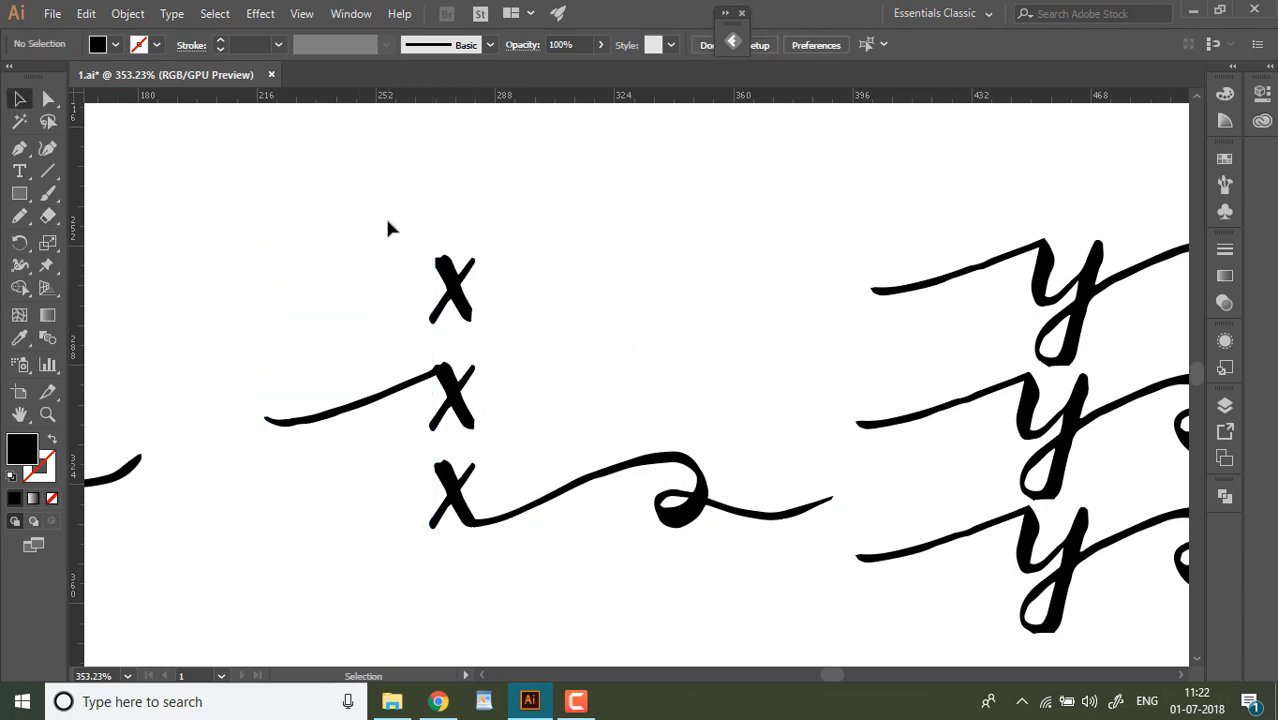
mouse_move(387, 220)
mouse_down()
mouse_move(503, 510)
mouse_move(444, 409)
mouse_up()
click(515, 526)
Erase gaps that detach the lead-in from the first and third y and the tail from the first and second y.
click(20, 414)
mouse_move(1115, 507)
mouse_down()
mouse_move(733, 477)
mouse_move(547, 492)
mouse_up()
click(20, 99)
click(458, 522)
click(48, 216)
click(468, 235)
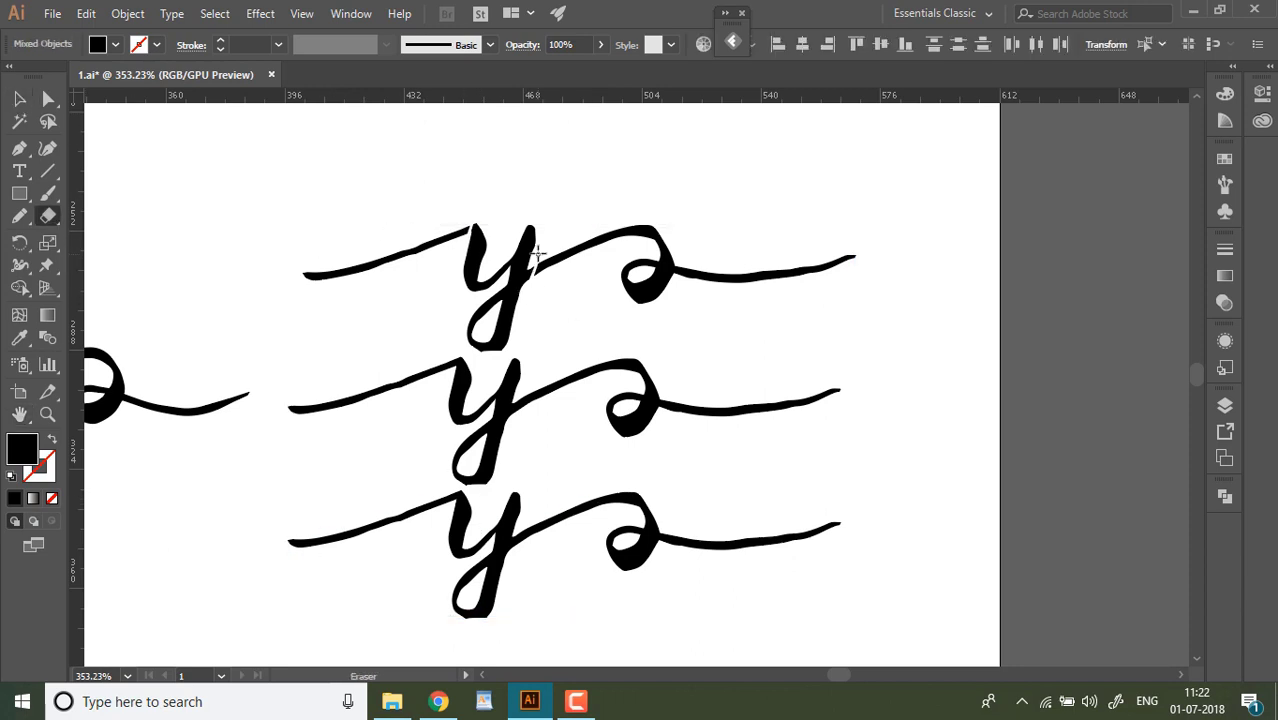
click(456, 491)
Delete the detached lead-ins and tails of the y stack, leaving bare, lead-in and tail variants.
click(20, 99)
click(378, 263)
shift+click(375, 528)
drag(601, 208, 607, 412)
key(Delete)
Erase gaps that detach the lead-in from the first and third z and the tail from the first and second z.
key(ctrl+0)
drag(571, 372, 576, 470)
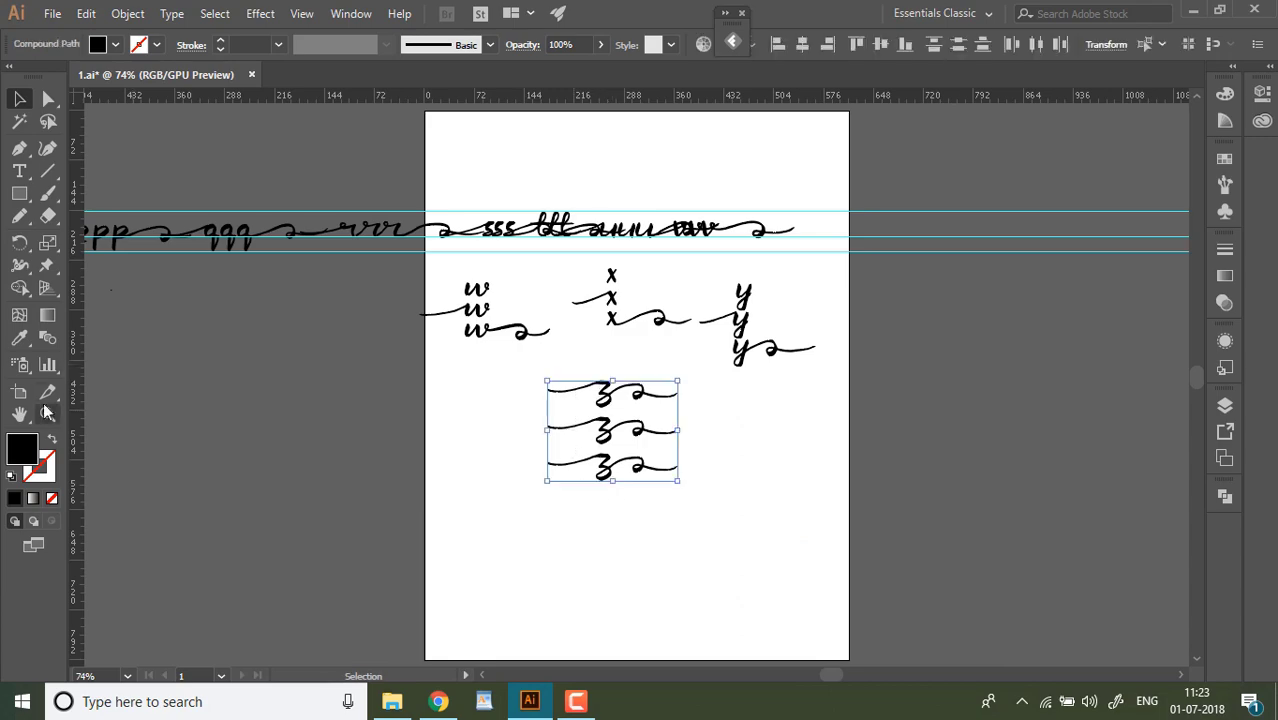
key(z)
mouse_move(572, 426)
mouse_down()
mouse_move(1064, 345)
mouse_move(962, 350)
mouse_up()
key(shift+e)
drag(686, 226, 687, 244)
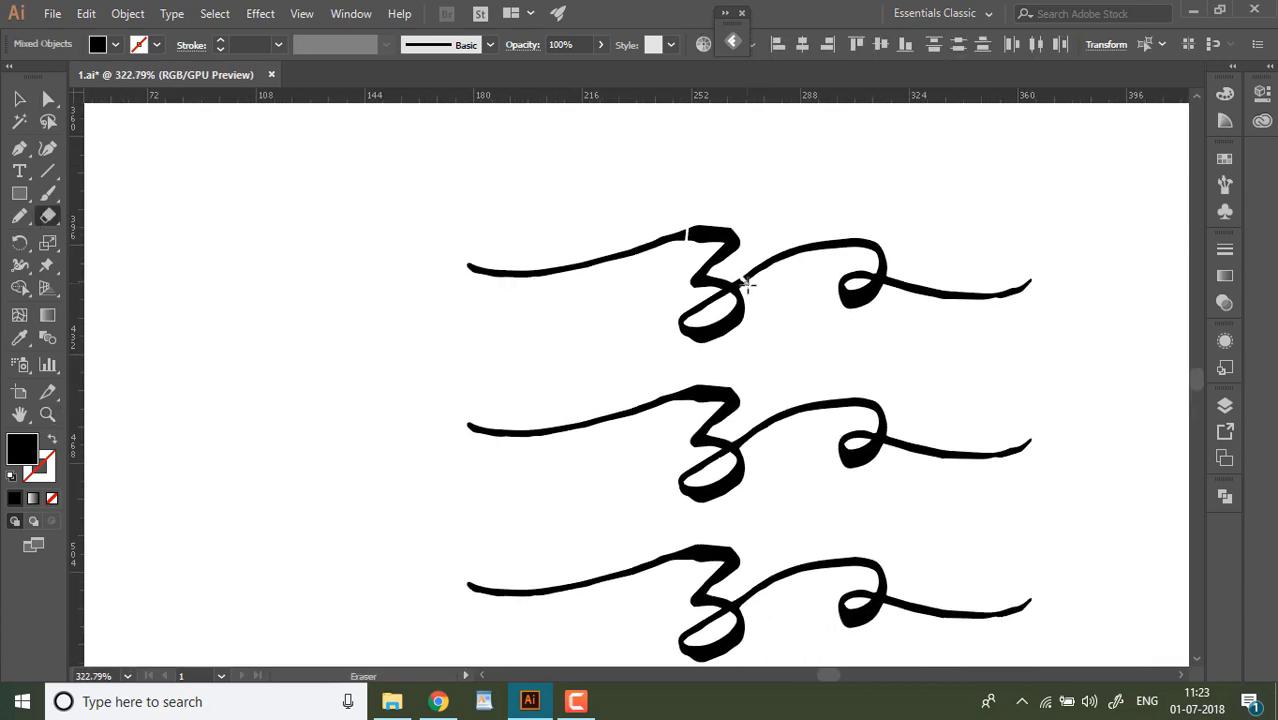
Delete the detached lead-ins and tails of the z stack, leaving bare, lead-in and tail variants.
key(v)
click(520, 267)
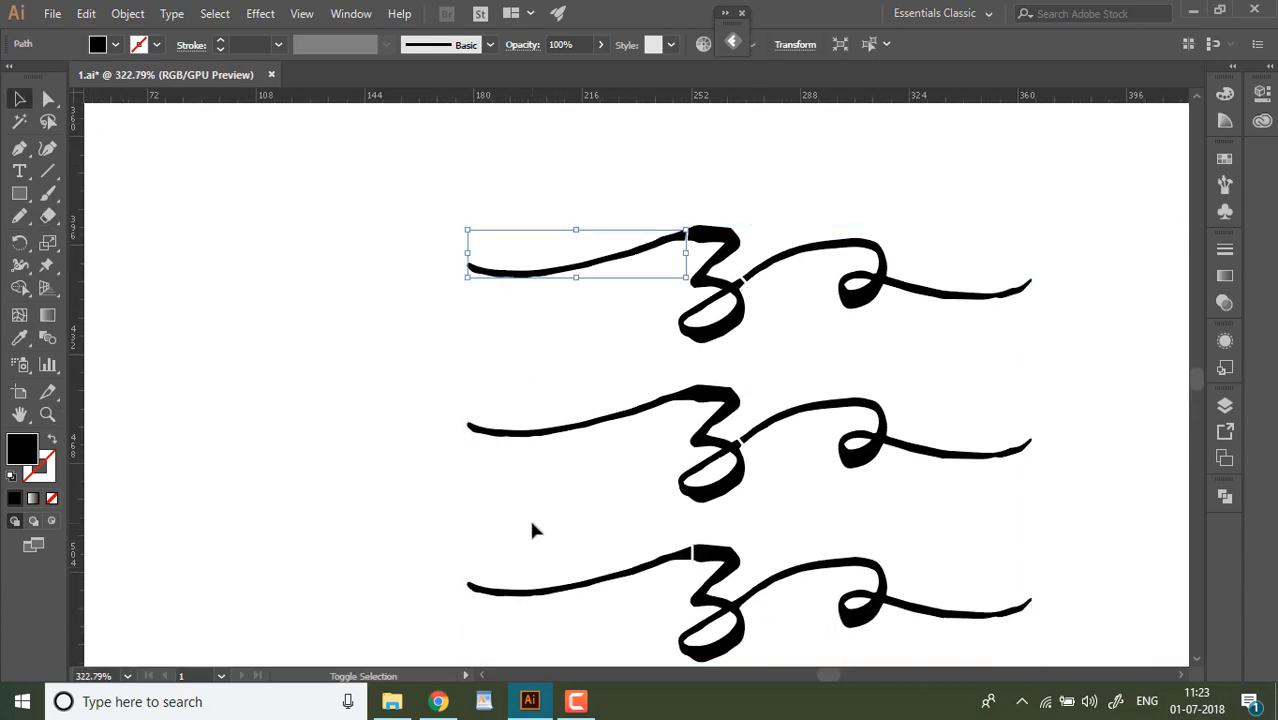
shift+click(531, 590)
key(Delete)
click(800, 254)
shift+click(866, 462)
key(Delete)
key(ctrl+0)
drag(610, 276, 799, 229)
key(ctrl+z)
drag(430, 279, 500, 342)
click(621, 253)
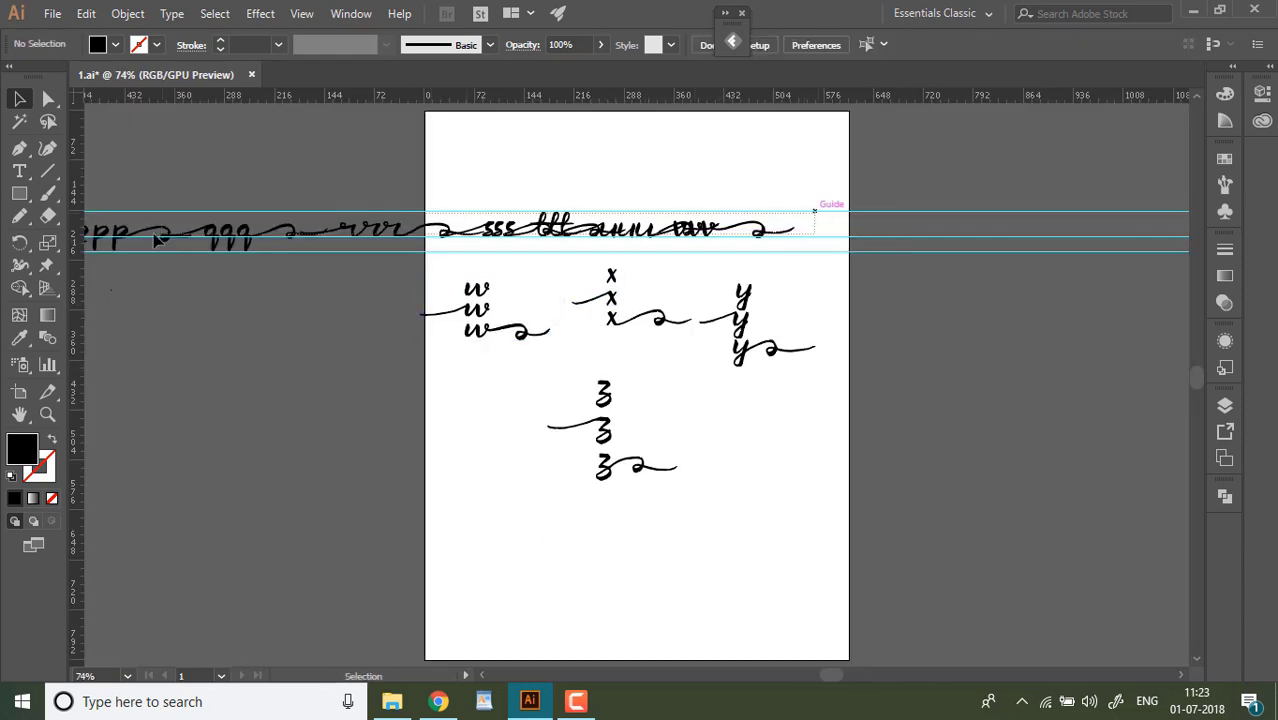
Shift the aligned glyphs up to v left along the guides to clear the artboard for the remaining letters.
drag(813, 208, 153, 236)
mouse_move(509, 230)
mouse_down()
mouse_move(160, 230)
mouse_move(523, 231)
mouse_up()
click(338, 474)
drag(767, 262, 2, 190)
key(ctrl+minus)
key(ctrl+minus)
key(ctrl+minus)
key(ctrl+minus)
key(ctrl+minus)
key(ctrl+minus)
key(ctrl+minus)
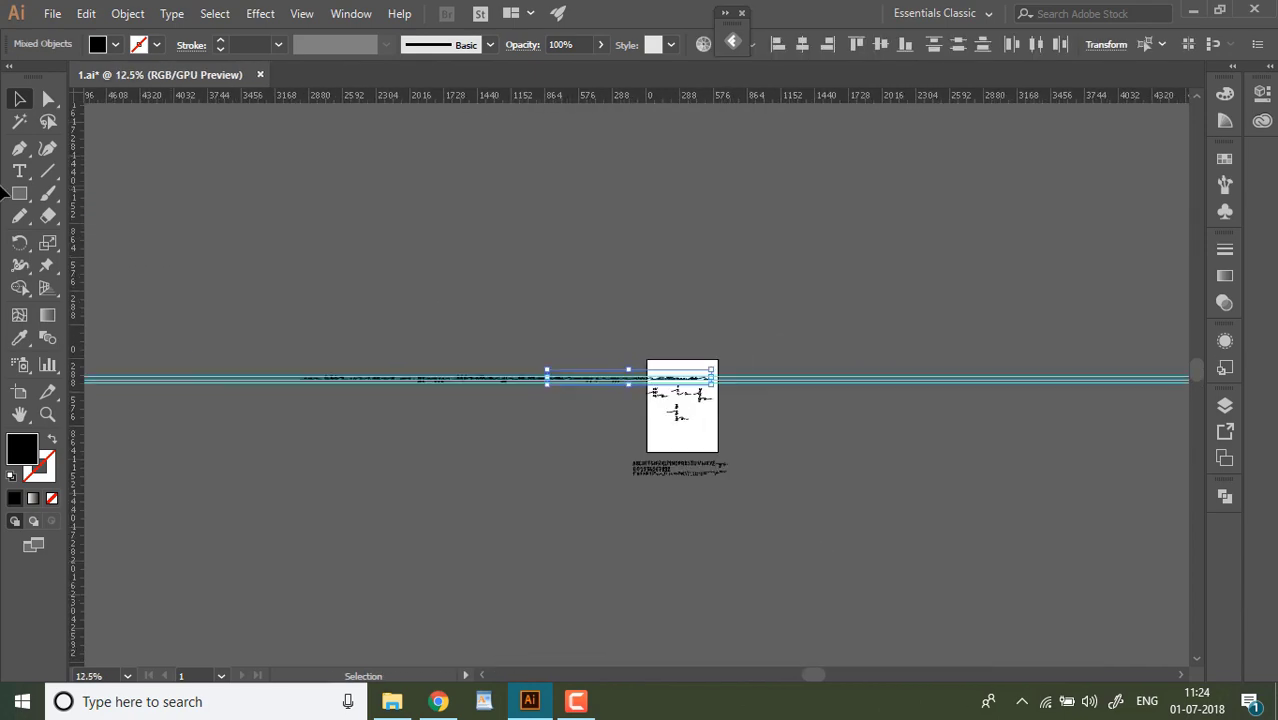
click(716, 385)
drag(716, 385, 594, 379)
click(316, 352)
click(612, 424)
Line up the bare, lead-in and tail w variants on the baseline guide at the artboard's left edge.
key(ctrl+0)
key(z)
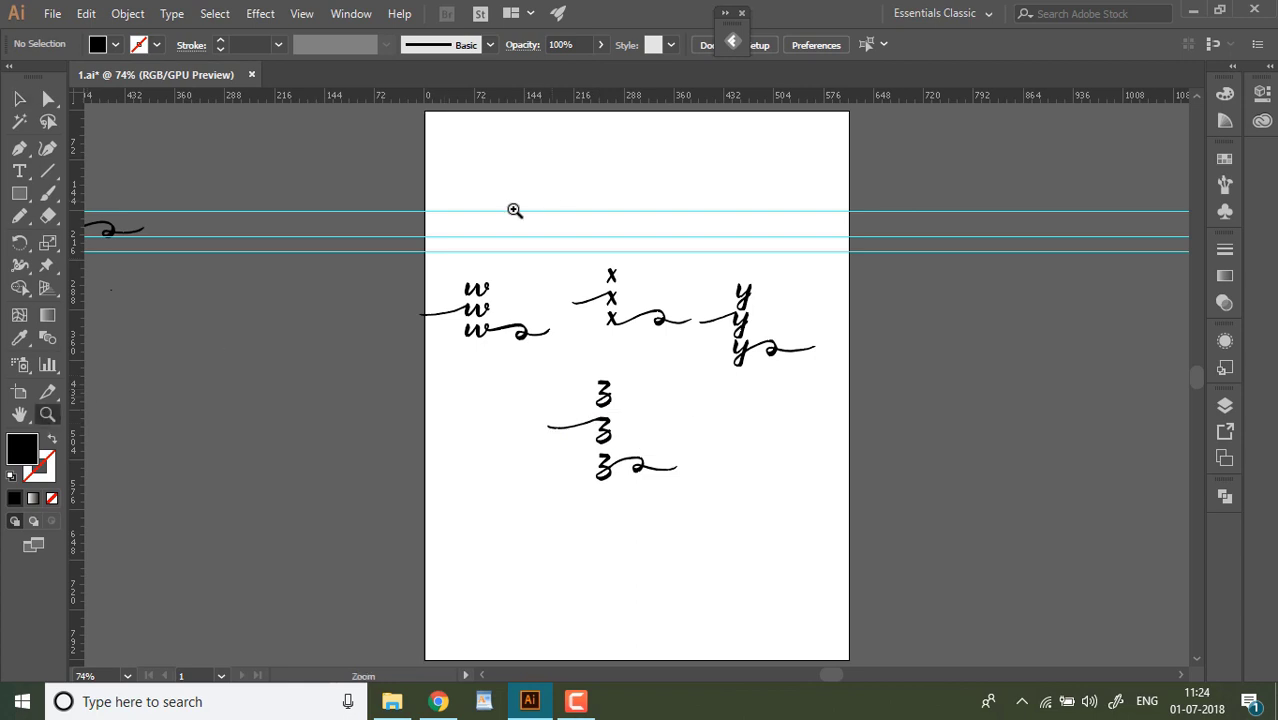
drag(456, 216, 773, 295)
click(24, 99)
drag(503, 449, 204, 262)
mouse_move(489, 506)
mouse_down()
mouse_move(120, 237)
mouse_move(122, 262)
mouse_up()
mouse_move(495, 585)
mouse_down()
mouse_move(337, 300)
mouse_move(272, 262)
mouse_up()
Line up the three x variants on the baseline guide after the w variants.
mouse_move(957, 405)
mouse_down()
mouse_move(542, 277)
mouse_move(400, 258)
mouse_up()
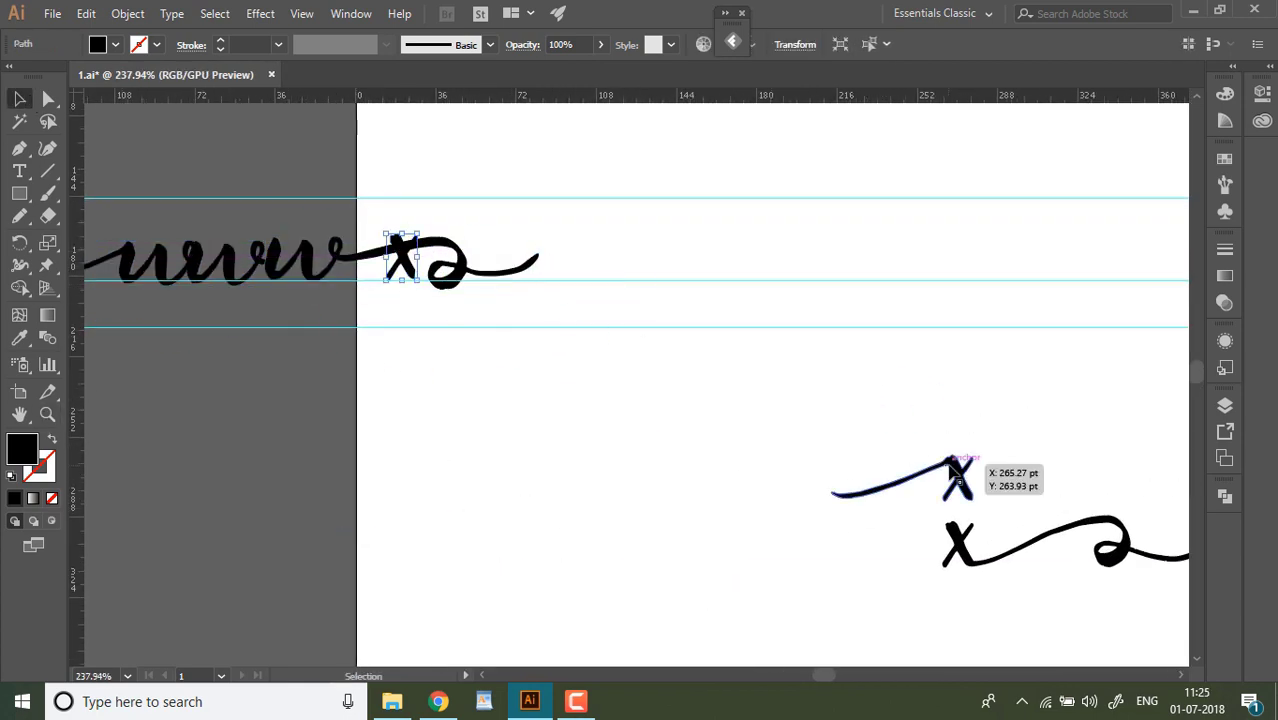
drag(948, 464, 445, 244)
drag(955, 548, 482, 262)
click(497, 345)
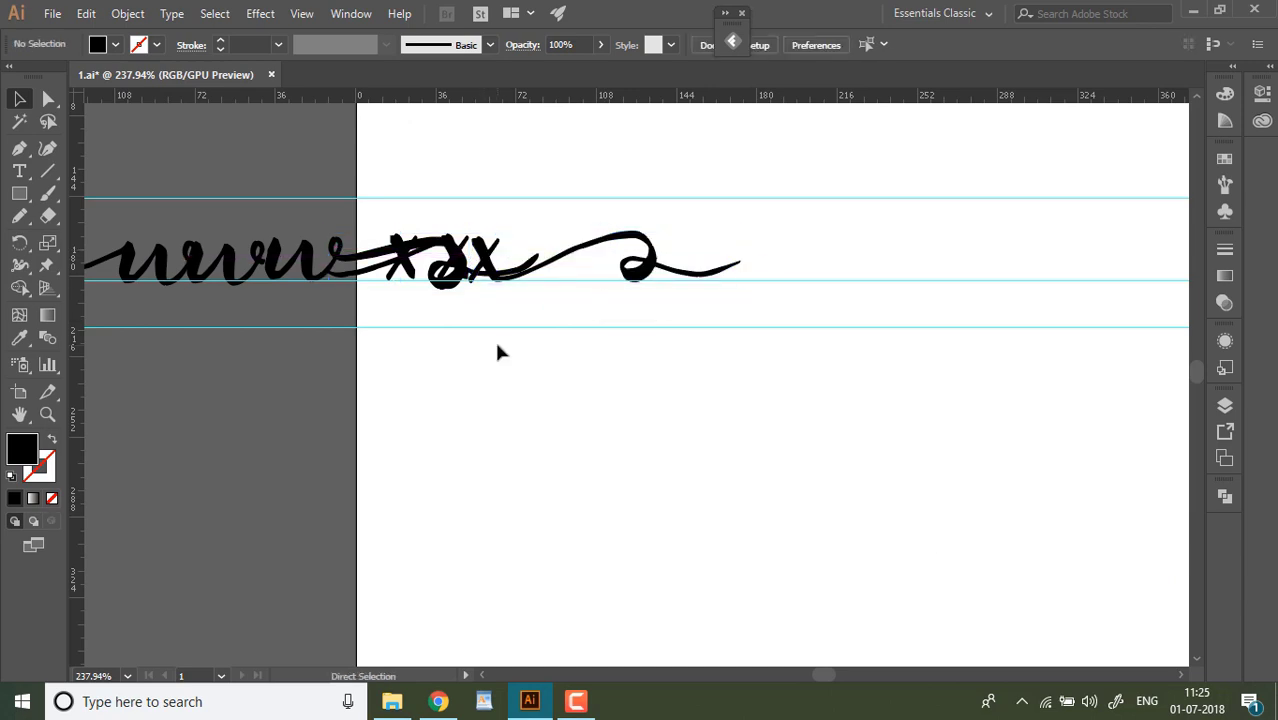
Line up the bare, lead-in and tail y variants on the guides after the x variants.
key(ctrl+0)
drag(744, 299, 554, 238)
drag(747, 327, 592, 239)
drag(747, 355, 614, 238)
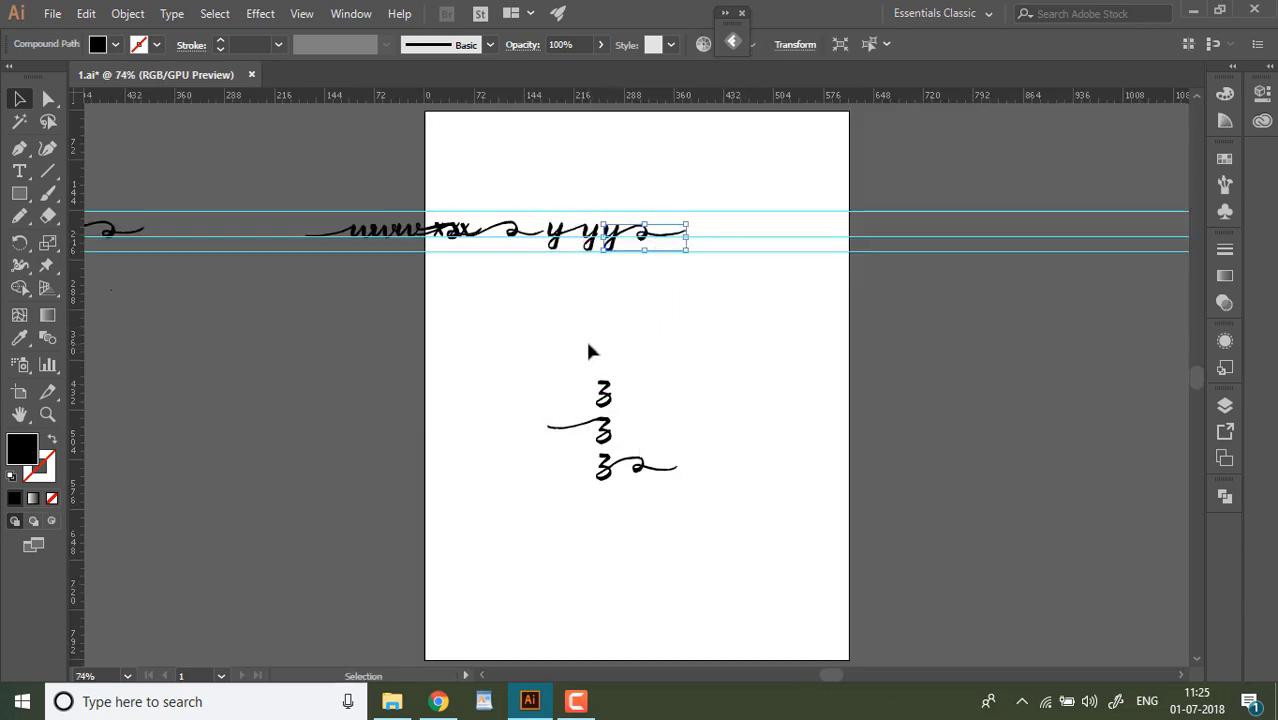
Move the z stack up beside the y variants and nudge the lead-in and tail y up along the guides.
drag(587, 348, 692, 486)
drag(609, 463, 800, 262)
click(500, 310)
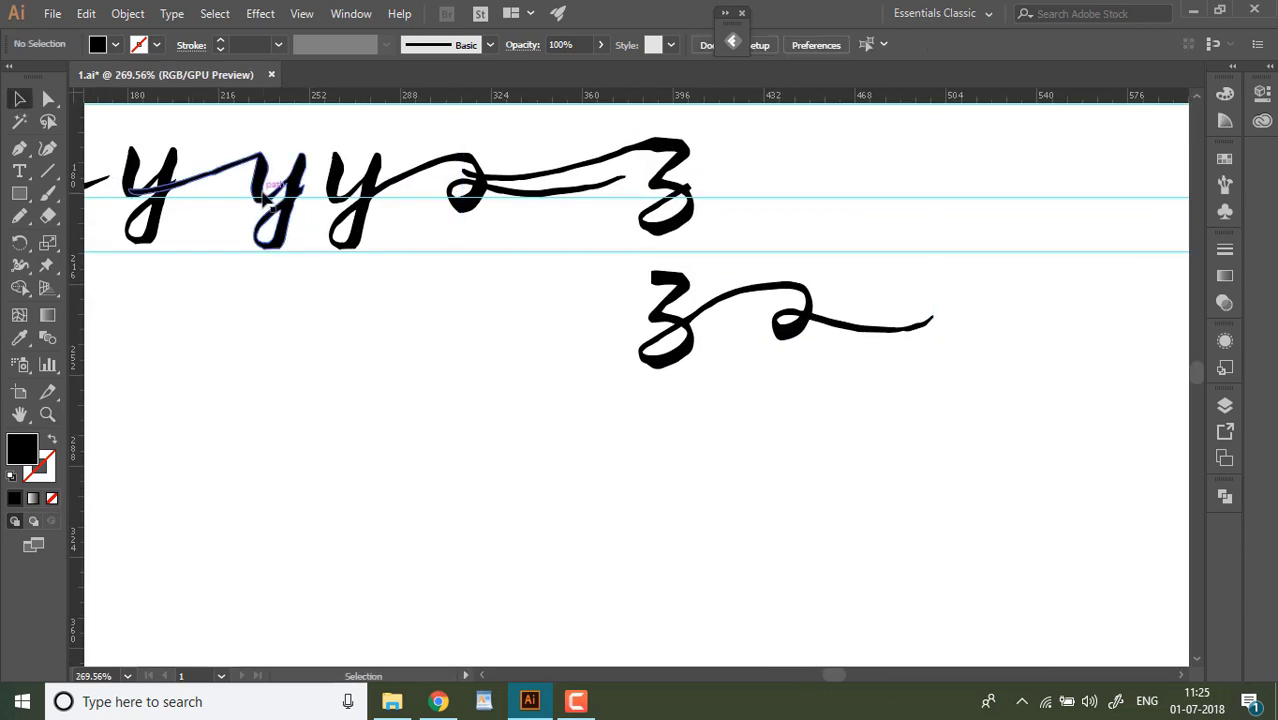
drag(263, 192, 263, 187)
drag(373, 192, 373, 186)
click(500, 285)
Line up the three z variants side by side after the y variants, with their loops near the descender guide.
drag(683, 190, 672, 206)
drag(675, 316, 795, 225)
click(570, 194)
key(ctrl+0)
click(47, 415)
key(v)
drag(632, 203, 590, 298)
key(ctrl+0)
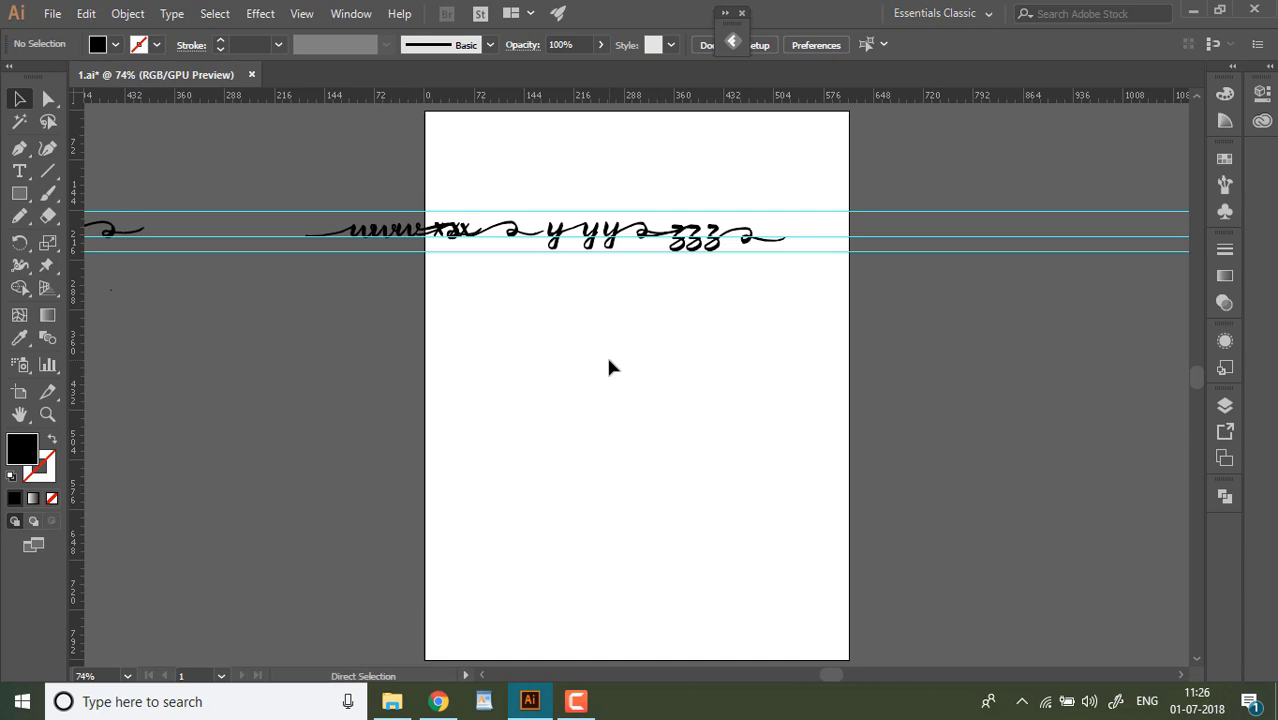
Move the uppercase, digit and punctuation rows from below the artboard up to just under the lowercase row.
key(ctrl+minus)
key(ctrl+minus)
key(ctrl+minus)
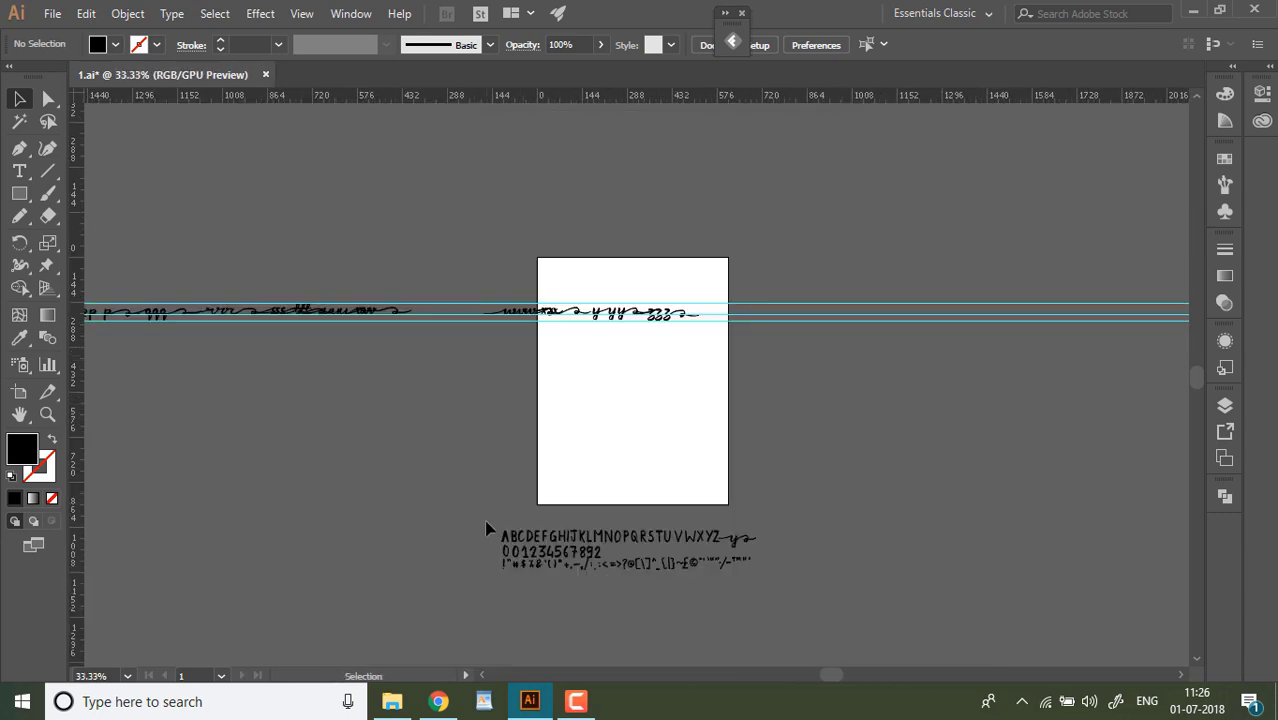
drag(697, 543, 680, 366)
click(614, 484)
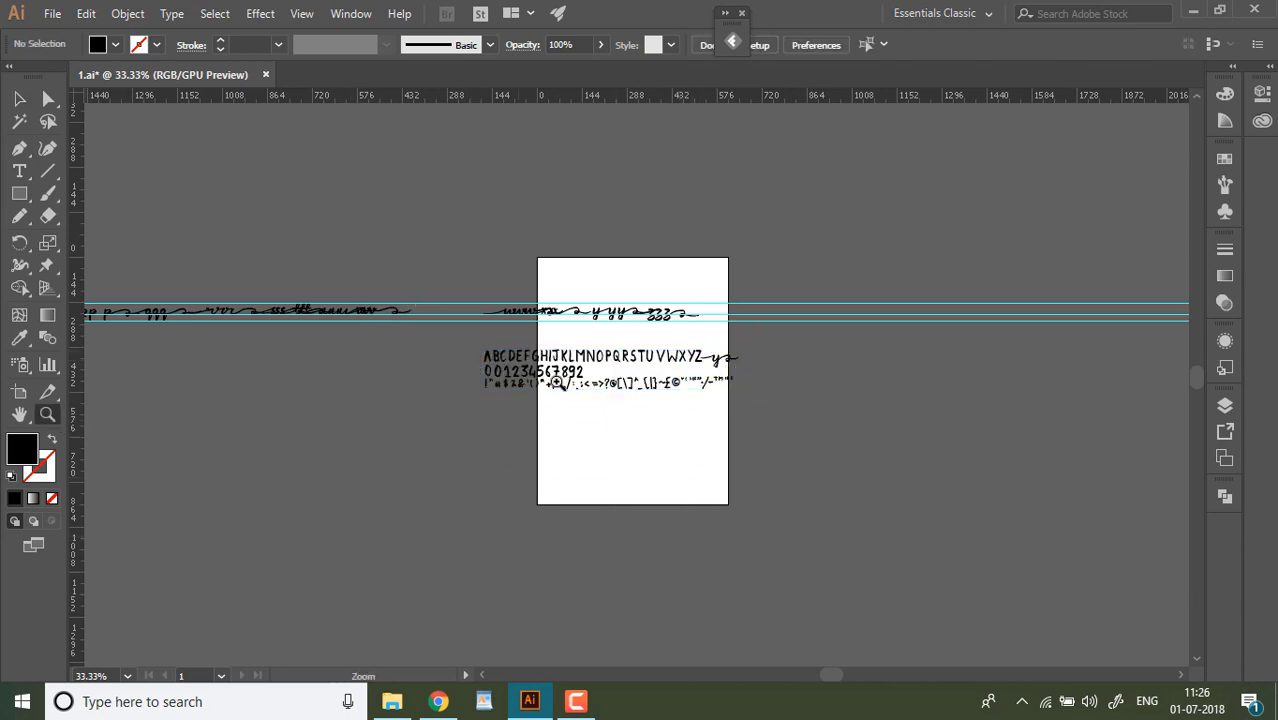
Place horizontal guides along the bases of the uppercase, digit and punctuation rows.
drag(556, 381, 973, 285)
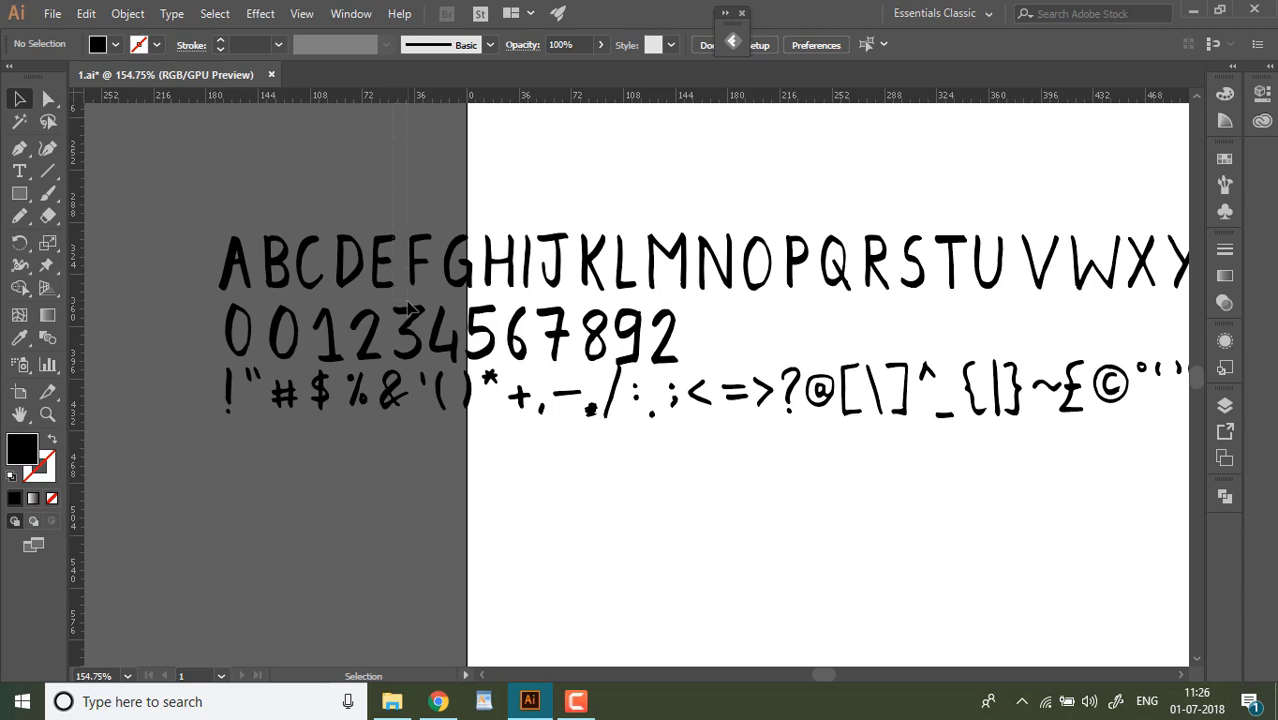
click(384, 262)
drag(416, 108, 422, 183)
drag(436, 101, 443, 296)
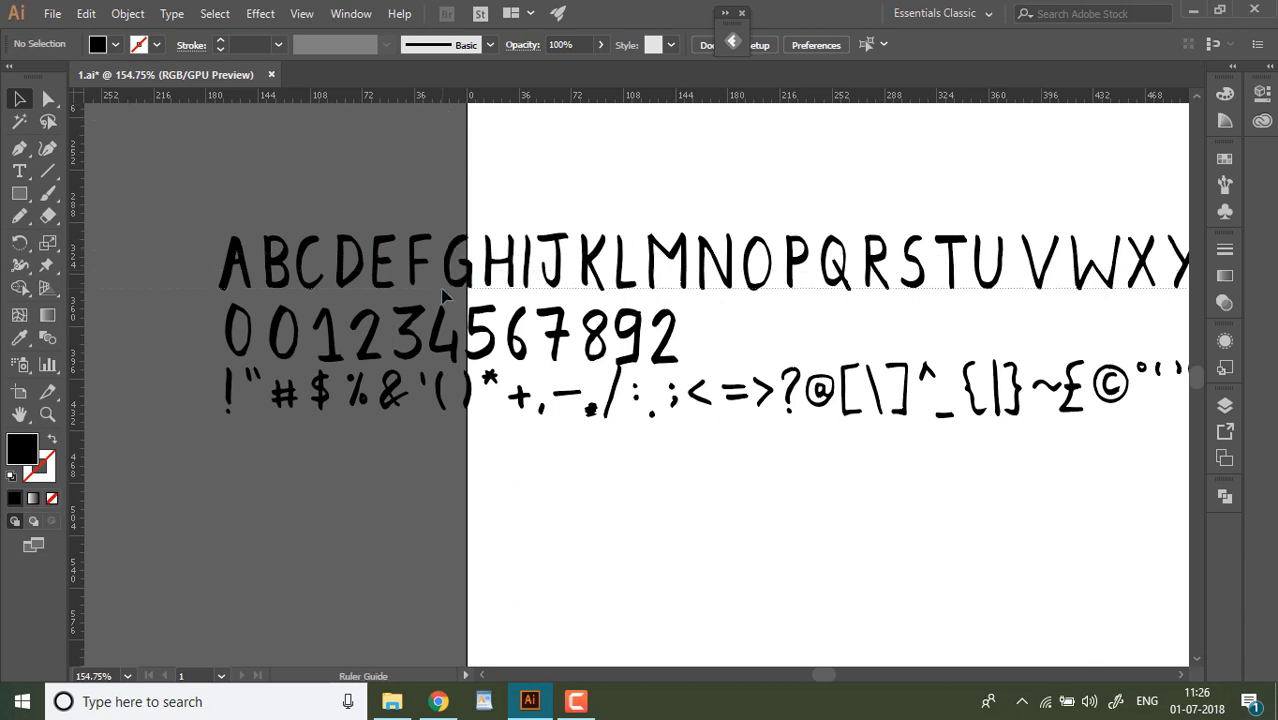
drag(443, 290, 443, 290)
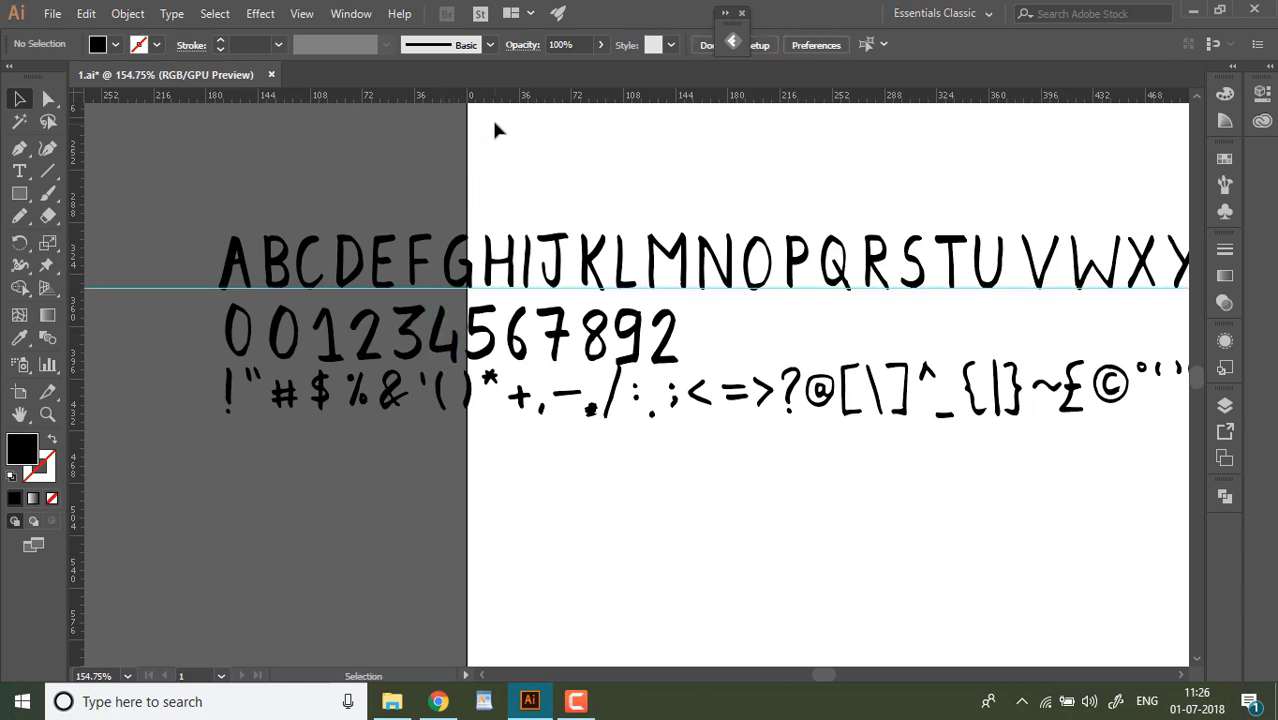
drag(500, 97, 510, 366)
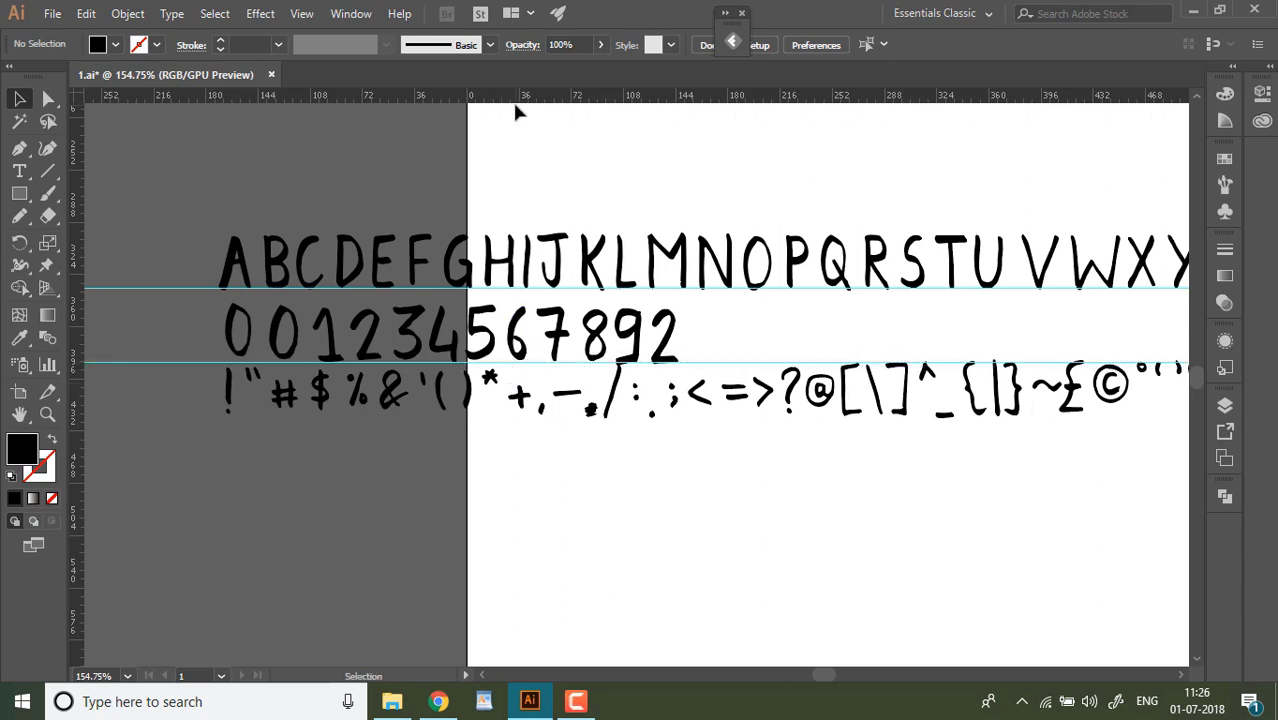
drag(516, 108, 548, 413)
Nudge the digit 8 onto the digit row's baseline guide.
click(598, 356)
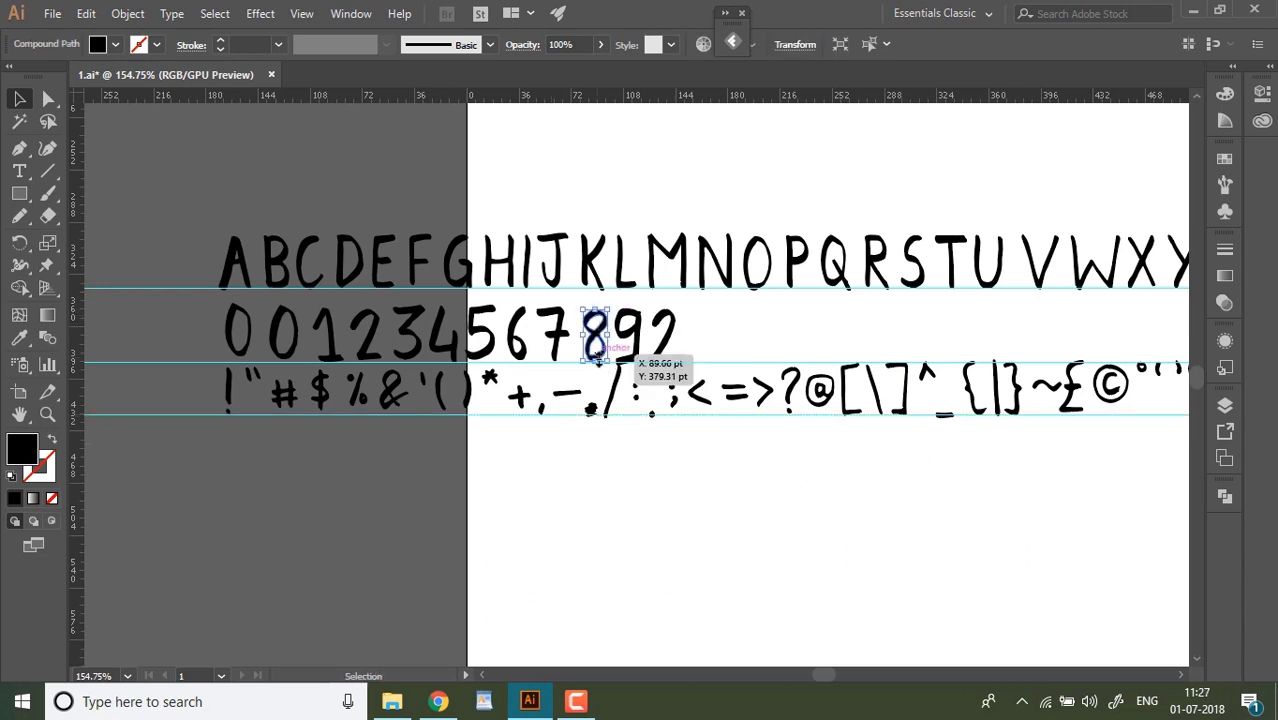
drag(597, 359, 599, 367)
click(601, 464)
Delete the 2 after the 1 and the extra leading 0, and move the spare 2 from after the 9 into the gap.
click(361, 346)
key(Delete)
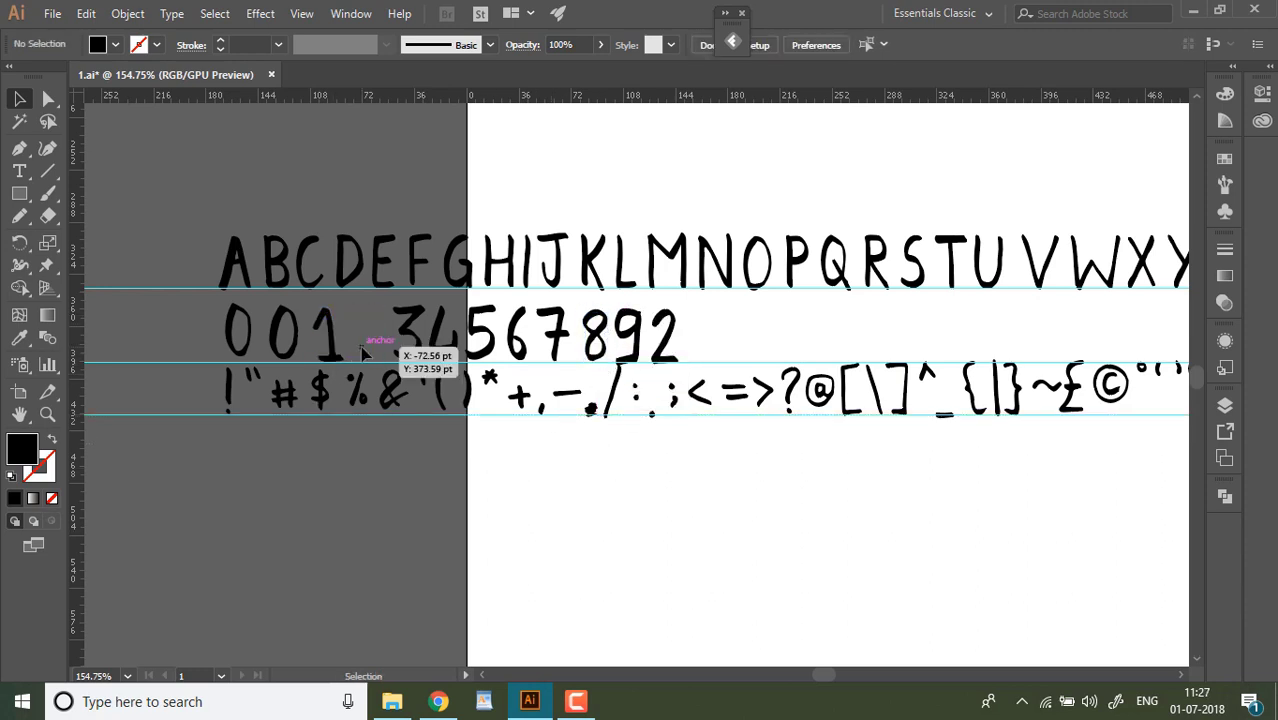
click(250, 346)
drag(252, 342, 252, 342)
key(Delete)
drag(676, 345, 368, 345)
click(389, 480)
Delete the leftover swash y glyph after the uppercase Z.
scroll(929, 287, right, 3)
drag(203, 233, 933, 293)
click(1020, 262)
key(Delete)
Align the bottoms of the uppercase letters using the O as the key object.
scroll(1000, 262, left, 4)
click(838, 262)
scroll(915, 240, right, 3)
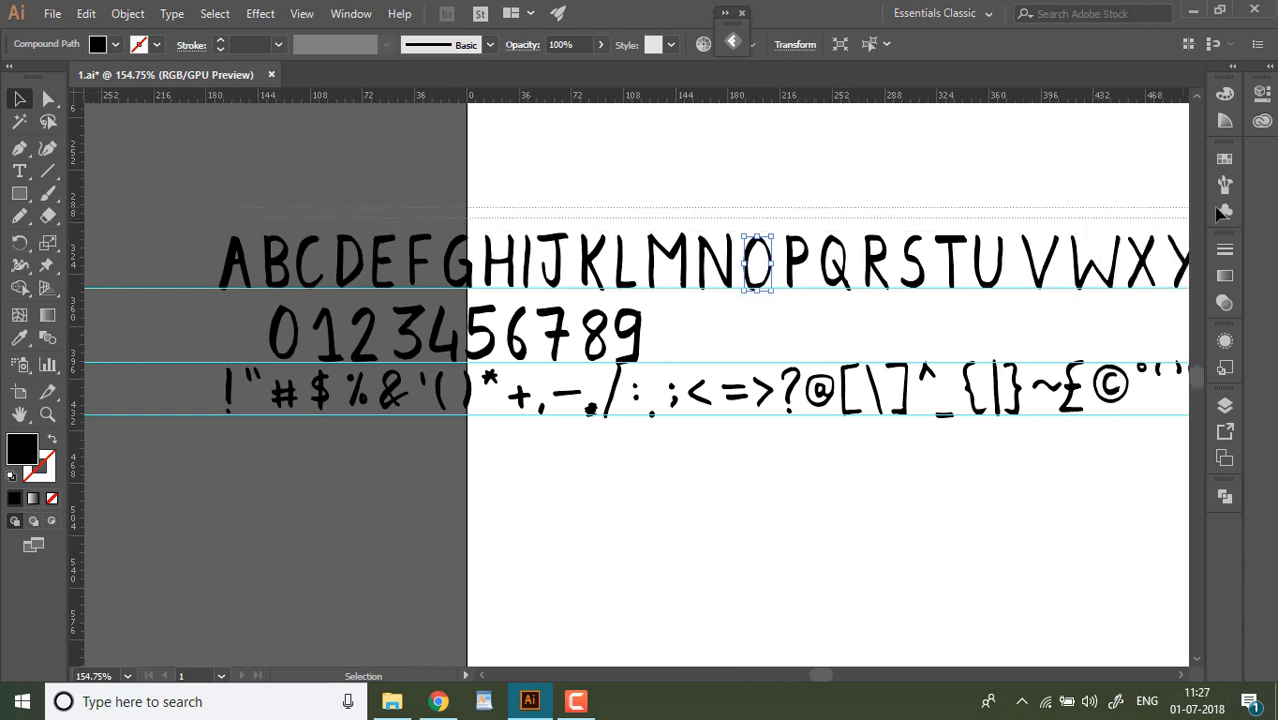
drag(1040, 263, 1040, 264)
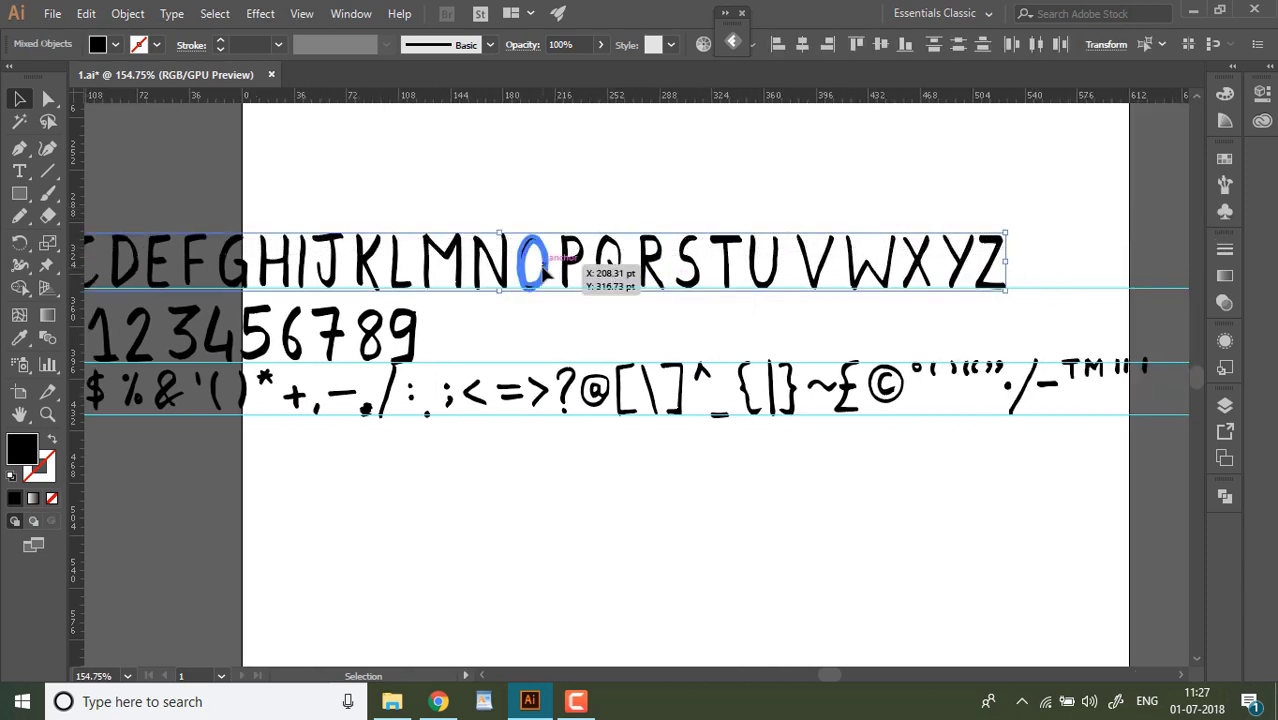
click(909, 46)
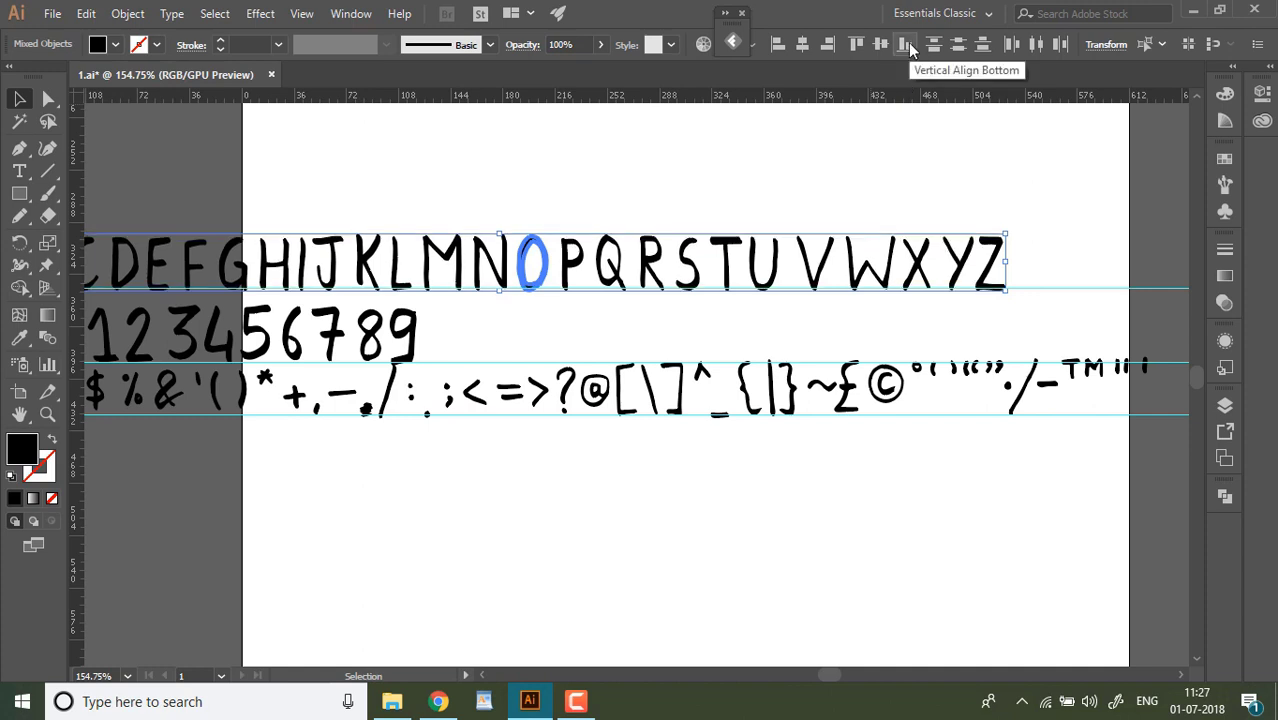
click(942, 165)
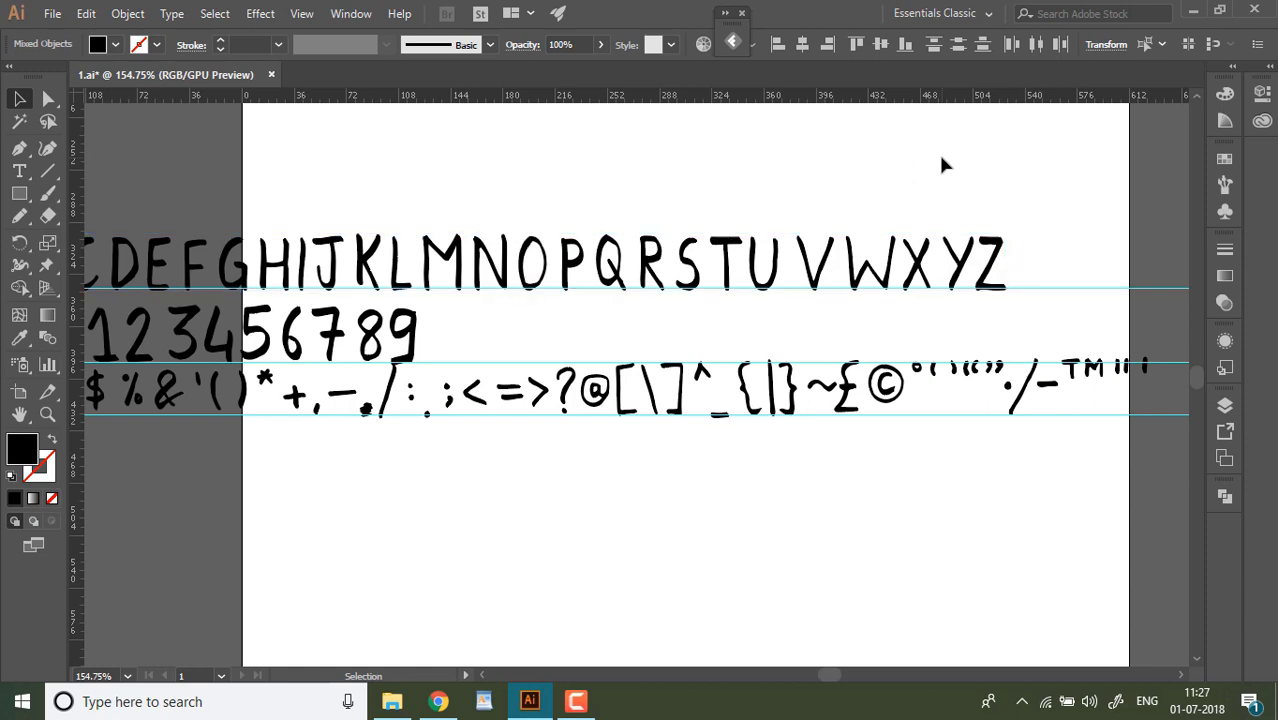